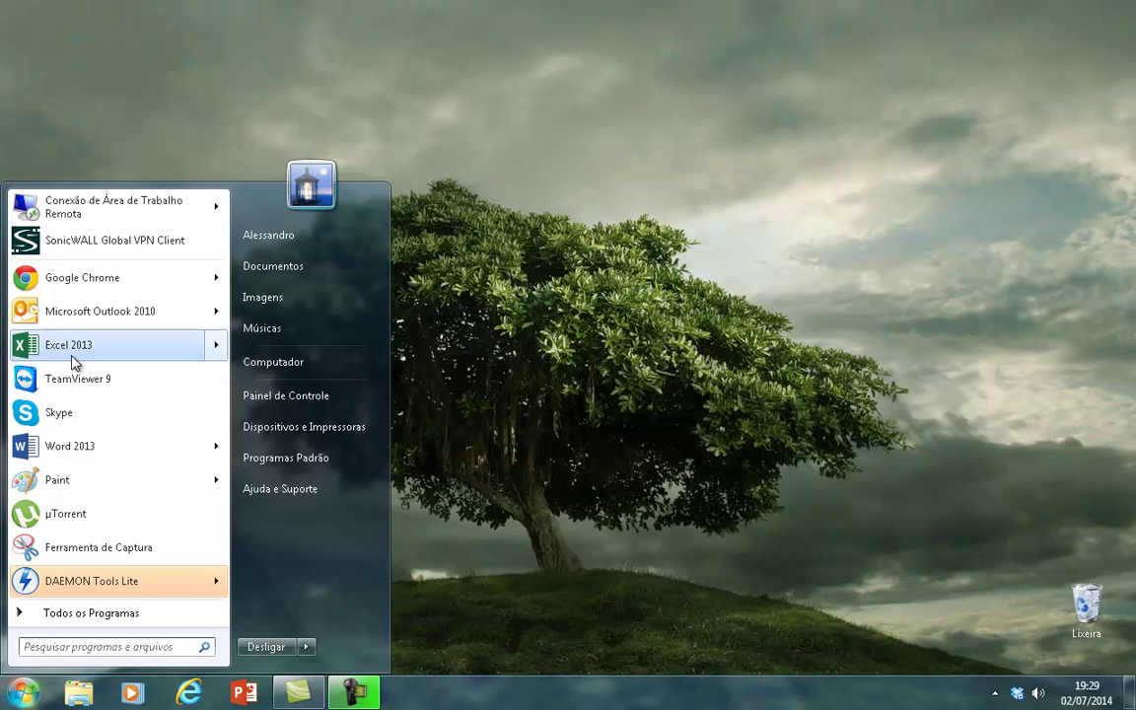
# - Open Excel with a blank workbook and enter the date 02/07/2014 in cell A1
pyautogui.click(72, 355)
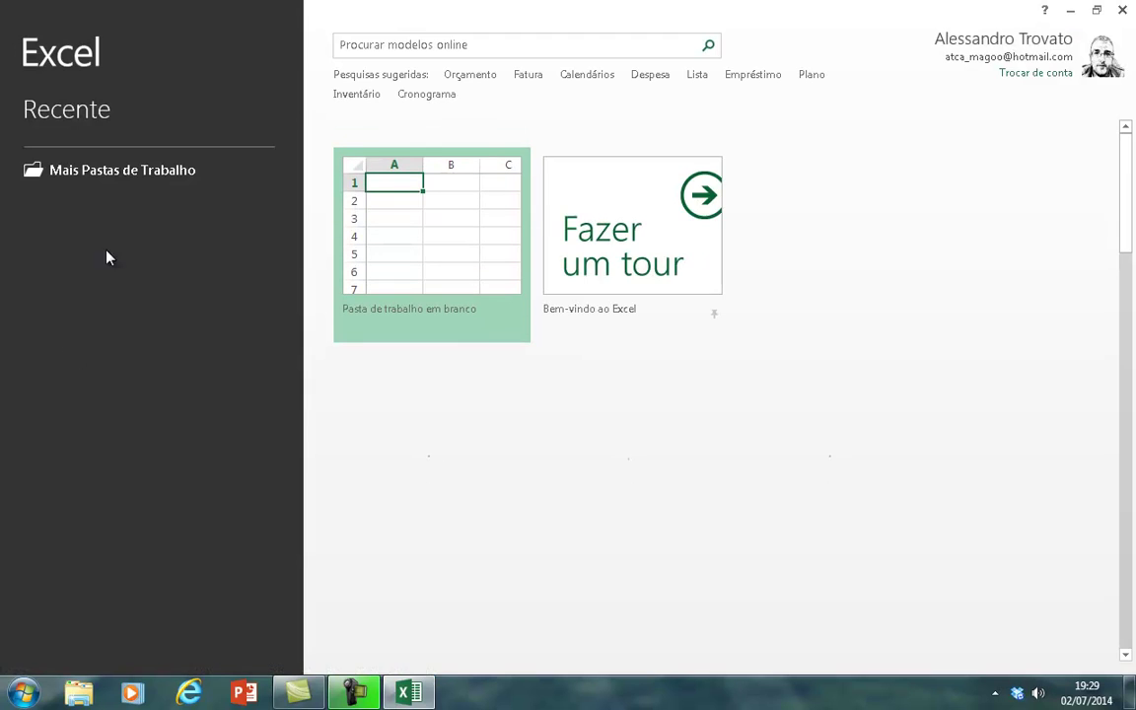
pyautogui.click(401, 236)
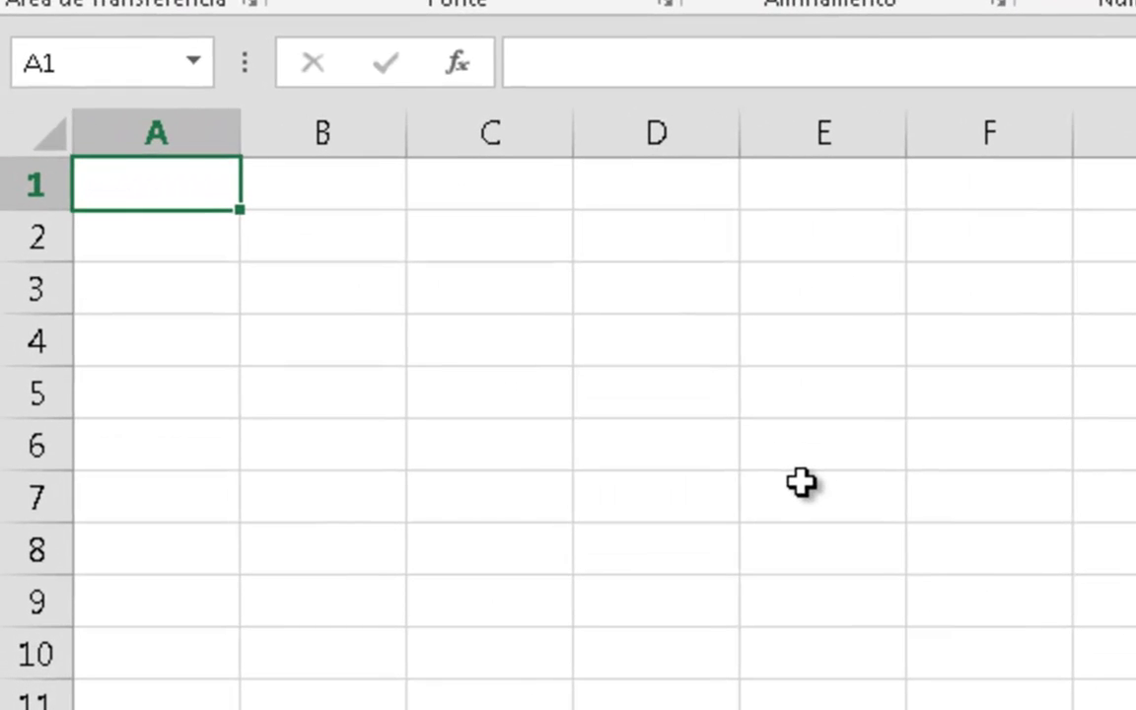
pyautogui.write('02/07/2014')
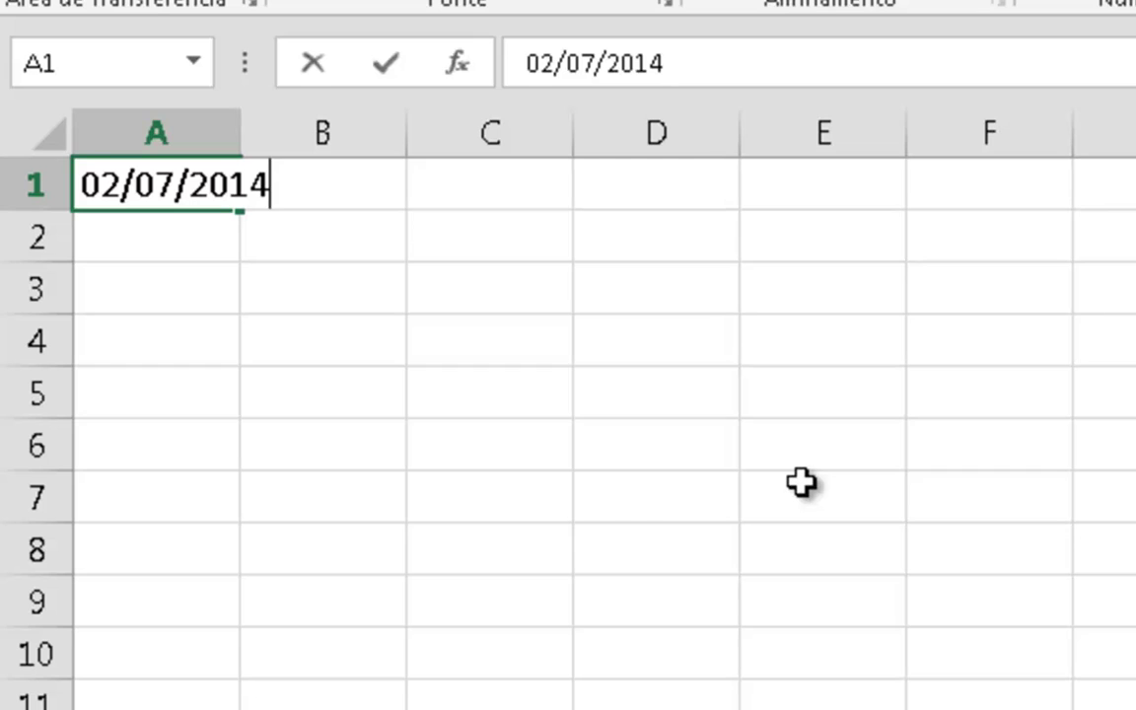
pyautogui.hotkey('ctrl', 'Return')
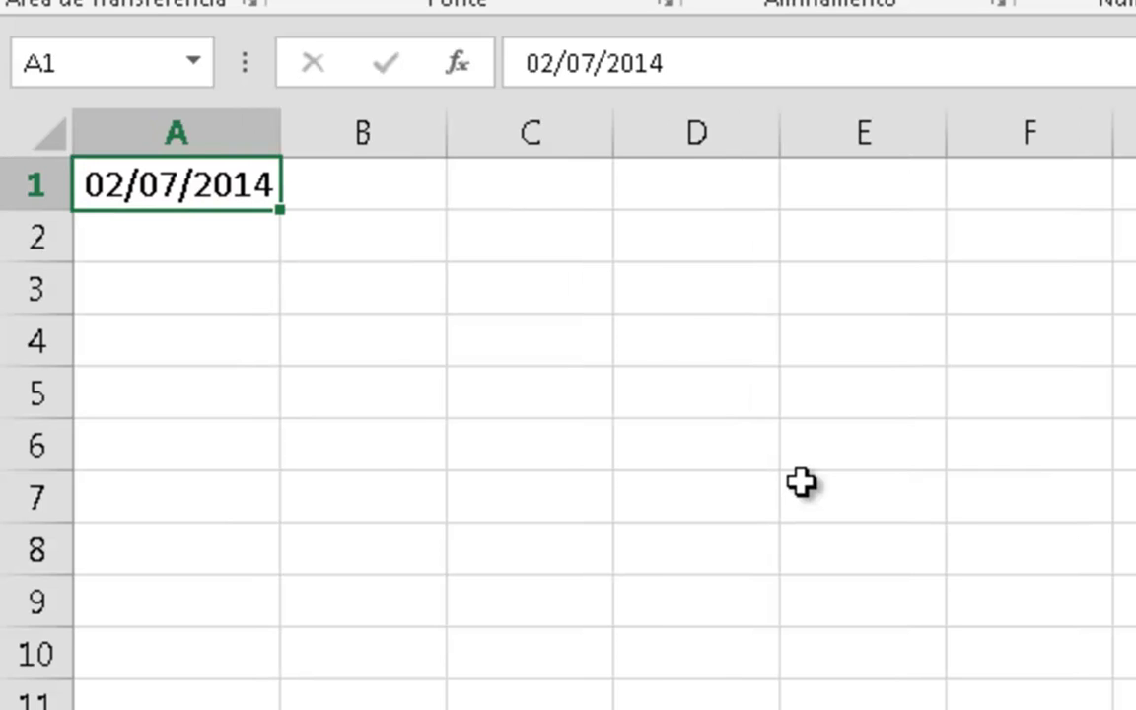
# - Try inserting the current date in cell D1
pyautogui.press('Right')
pyautogui.press('Right')
pyautogui.press('Right')
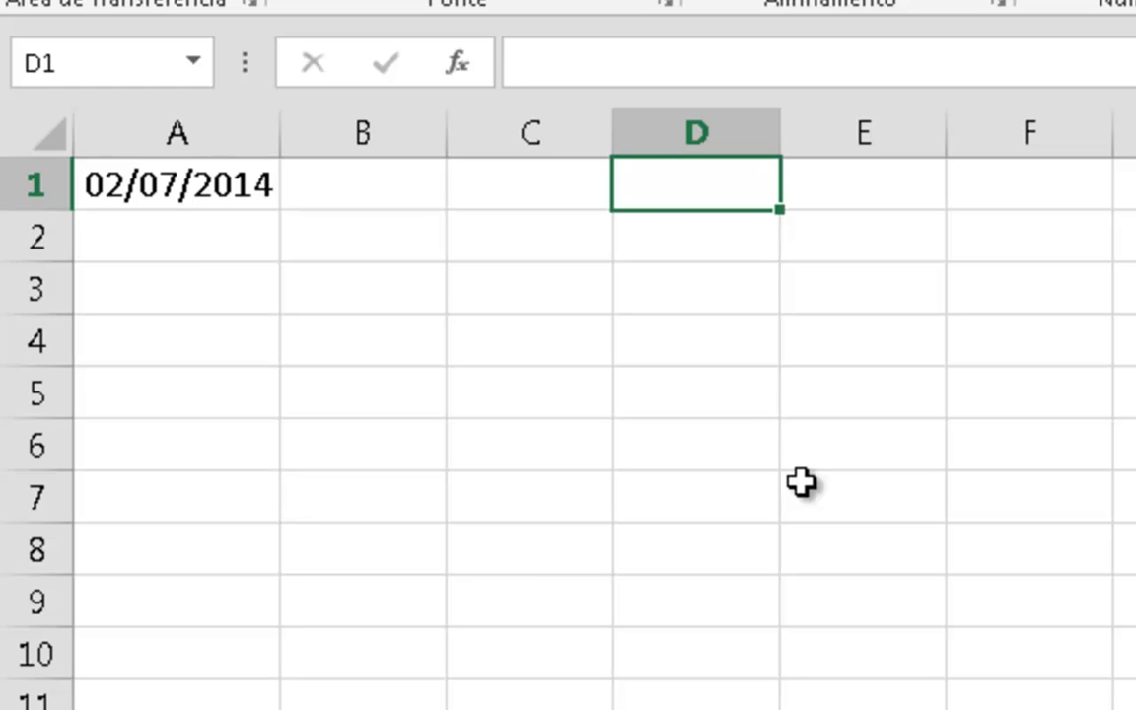
pyautogui.write('CT')
pyautogui.press('BackSpace')
pyautogui.press('BackSpace')
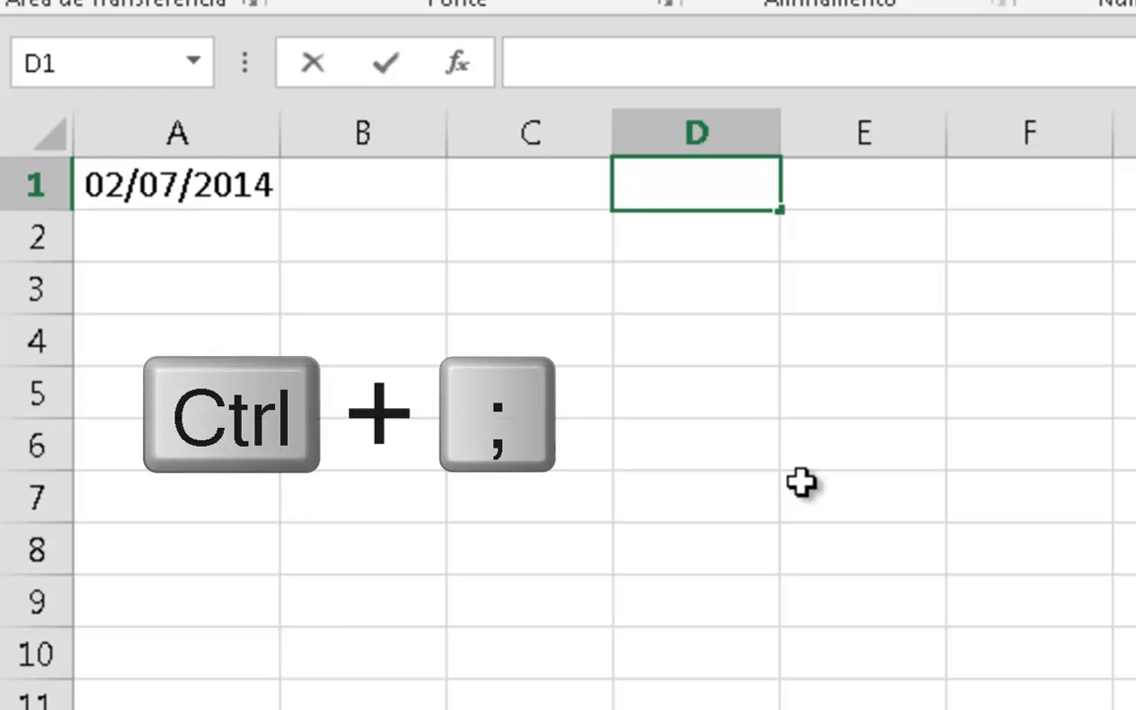
pyautogui.press('Escape')
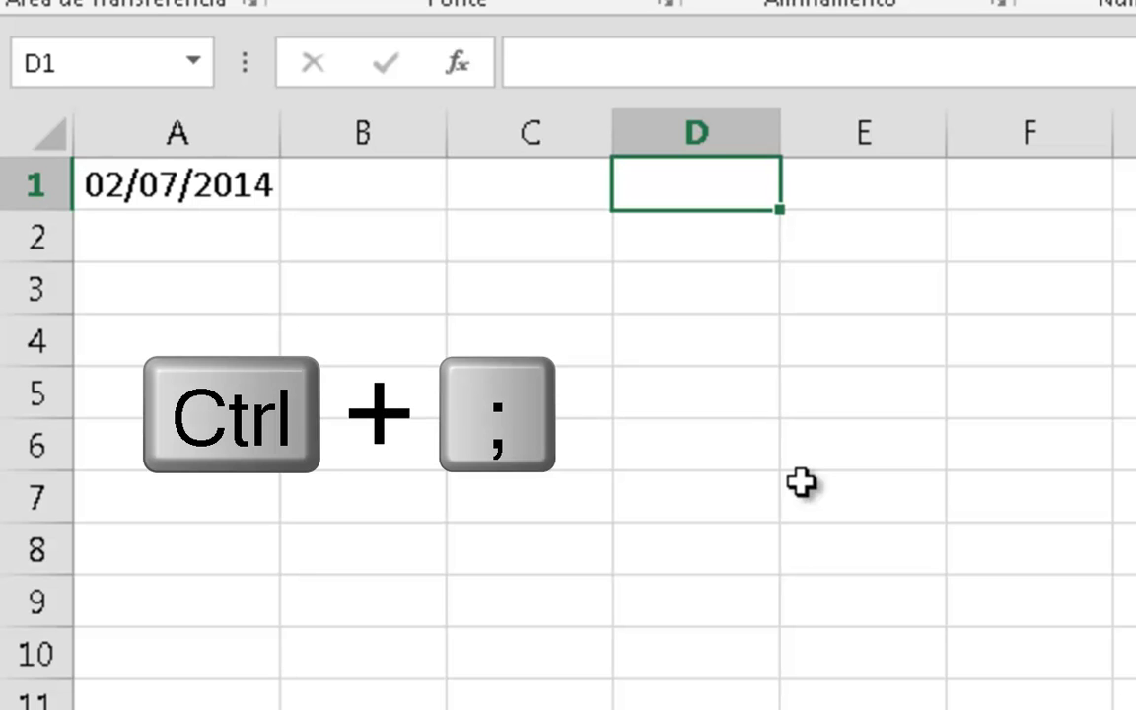
pyautogui.hotkey('ctrl', ';')
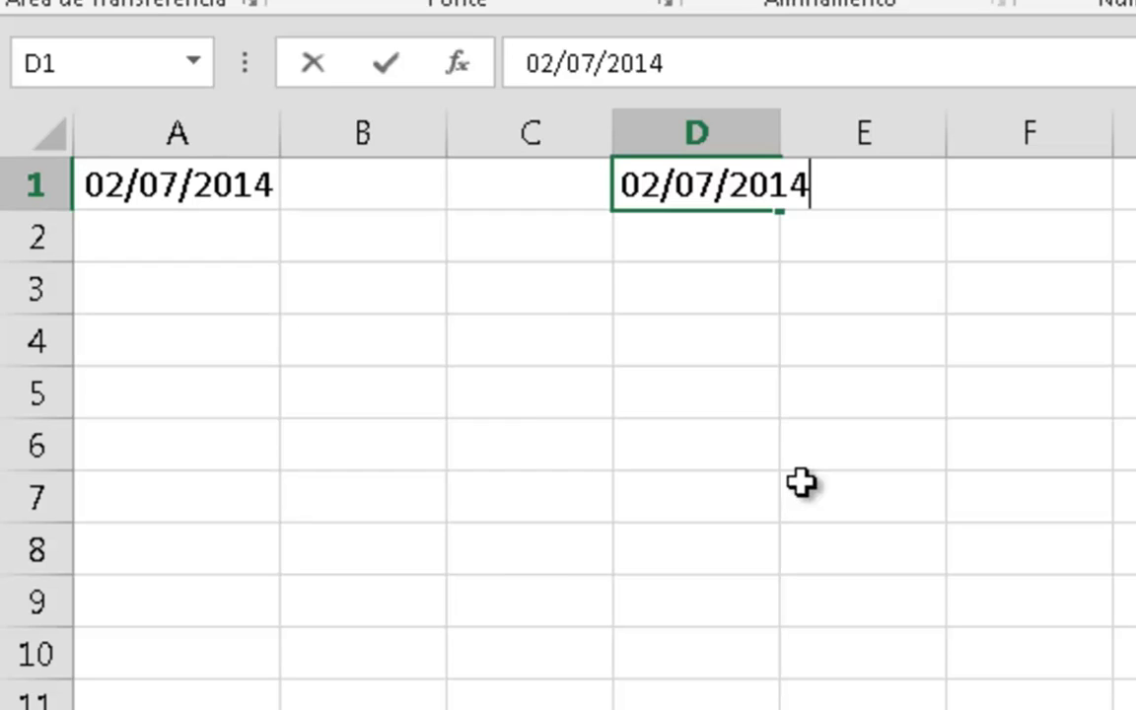
pyautogui.press('Escape')
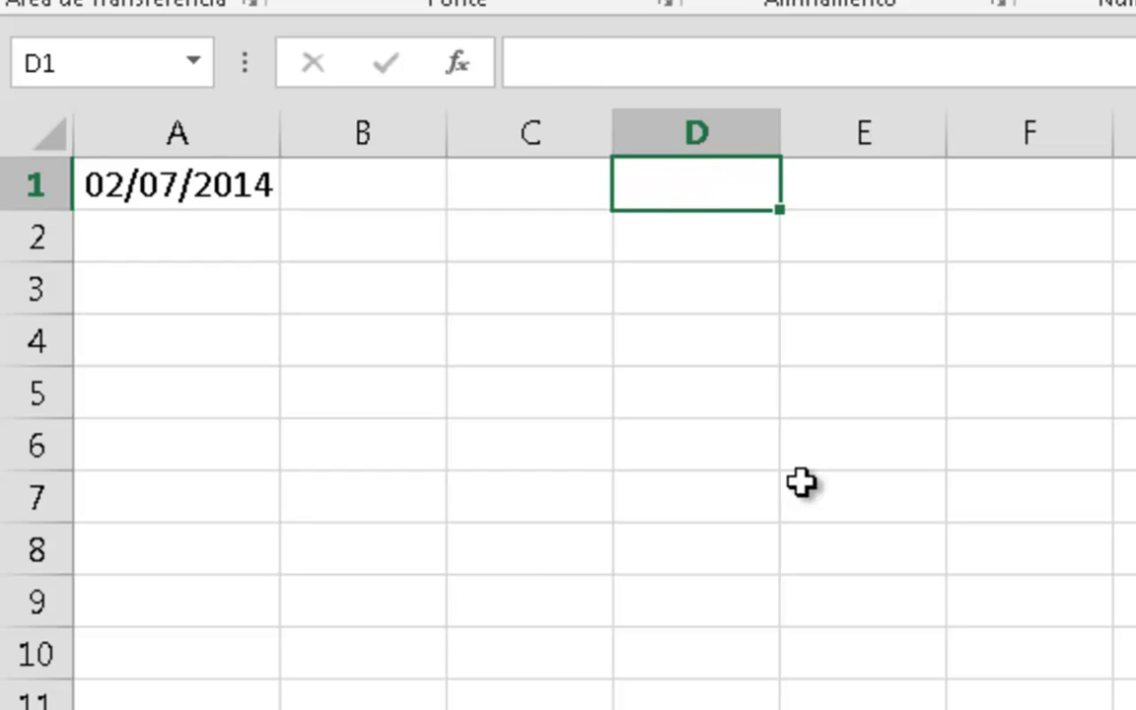
# - Change the format of the date in cell A1 to Number
pyautogui.press('Left')
pyautogui.press('Left')
pyautogui.press('Left')
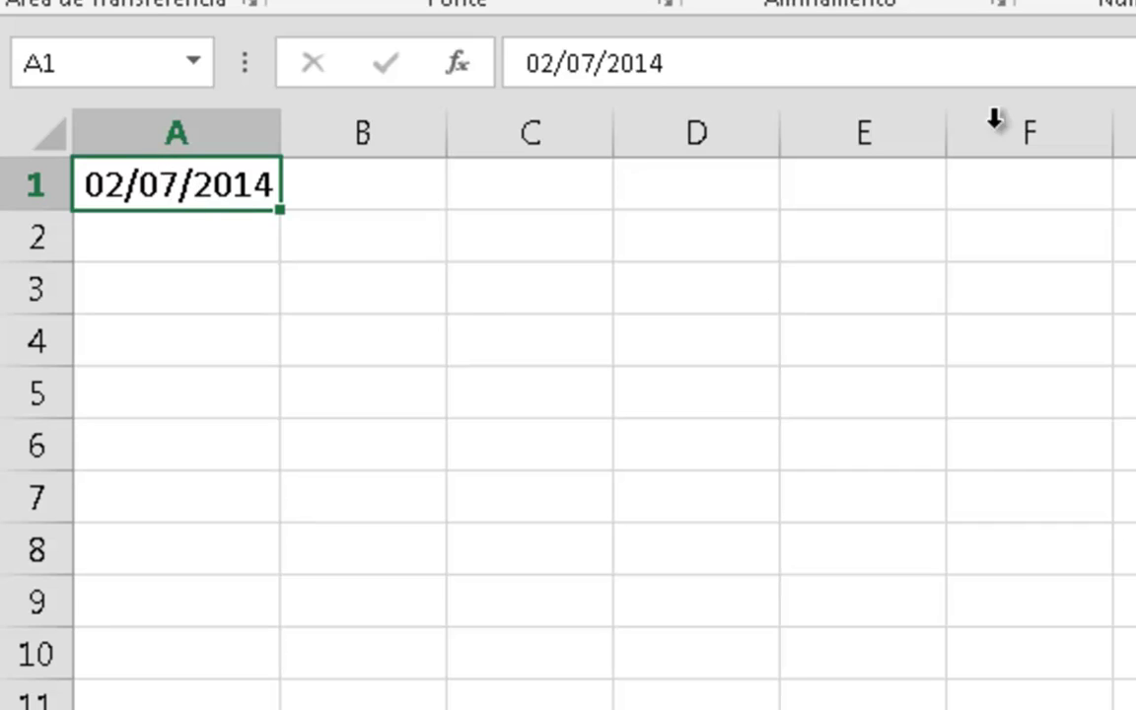
pyautogui.click(1135, 0)
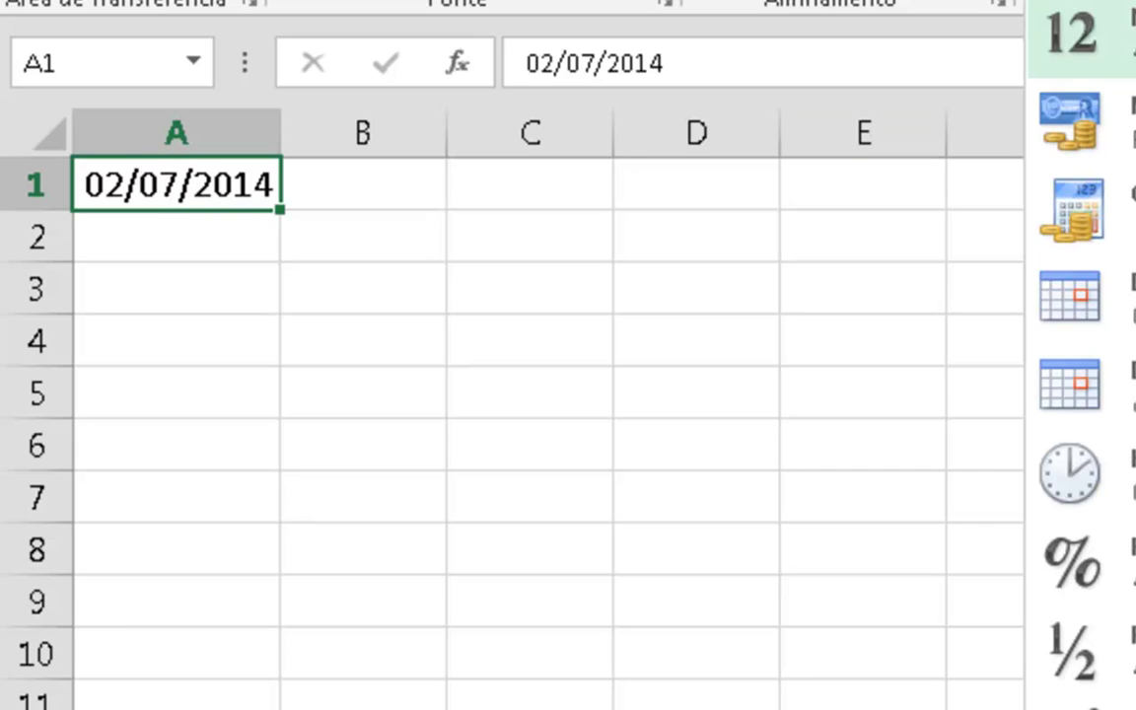
pyautogui.click(1085, 37)
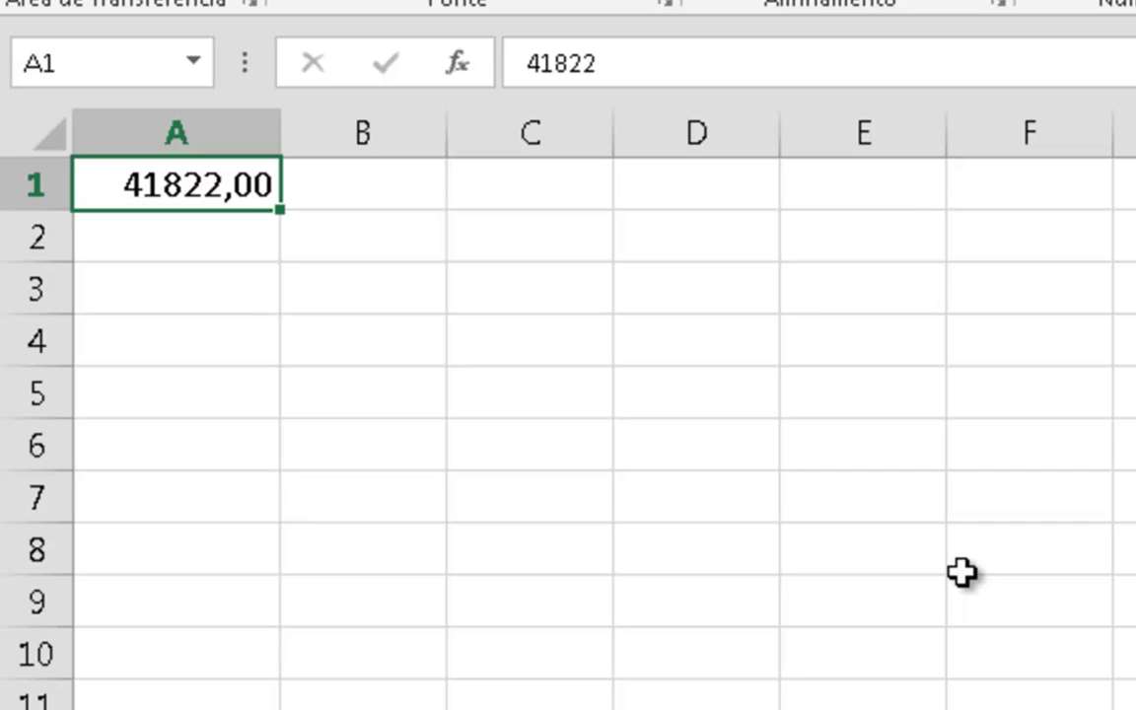
# - Try the date 01/01/1900 in cell B1 and clear the cell
pyautogui.press('Right')
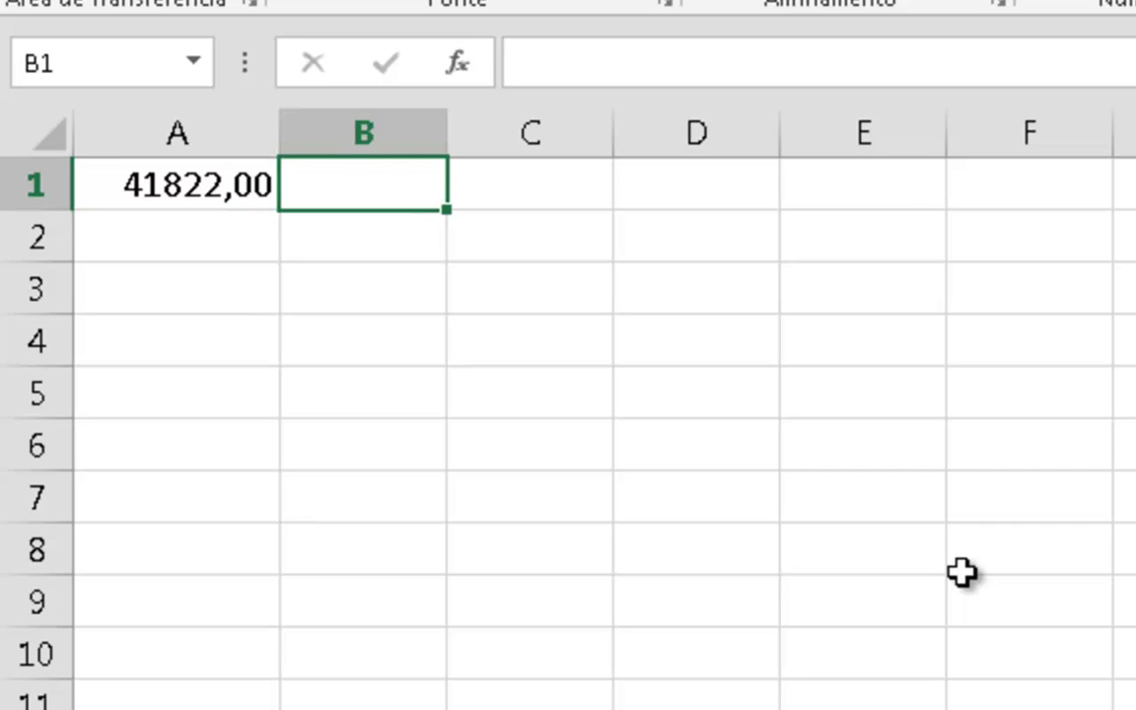
pyautogui.write('01/01/19+')
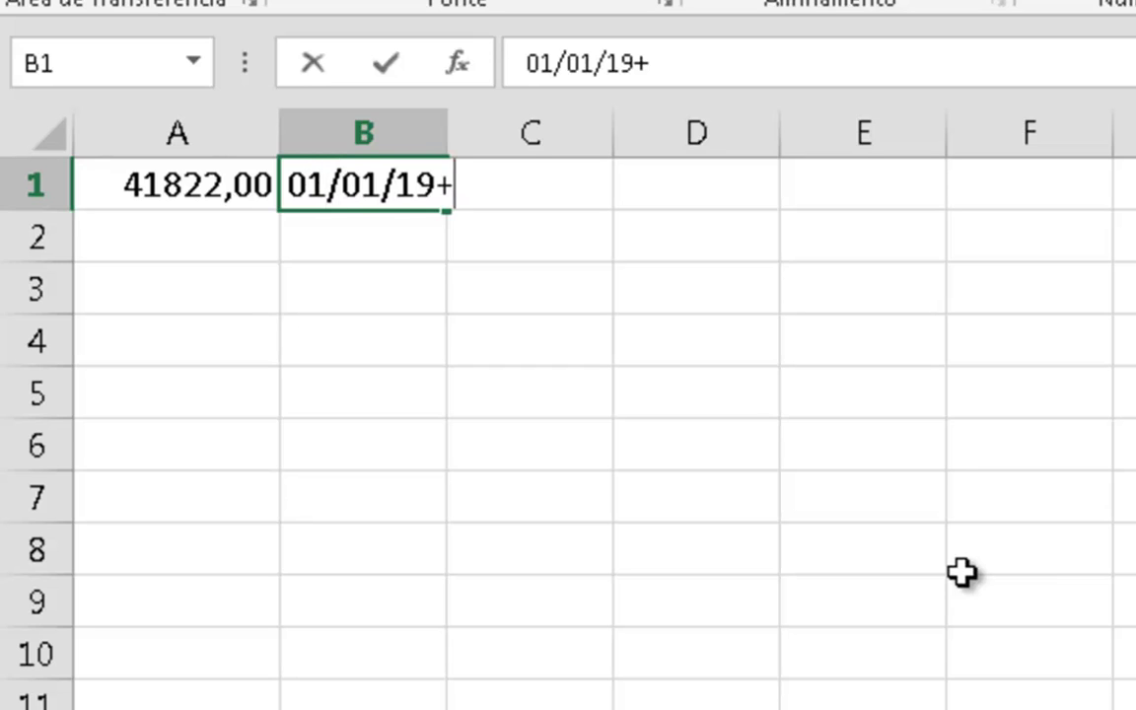
pyautogui.press('BackSpace')
pyautogui.write('000')
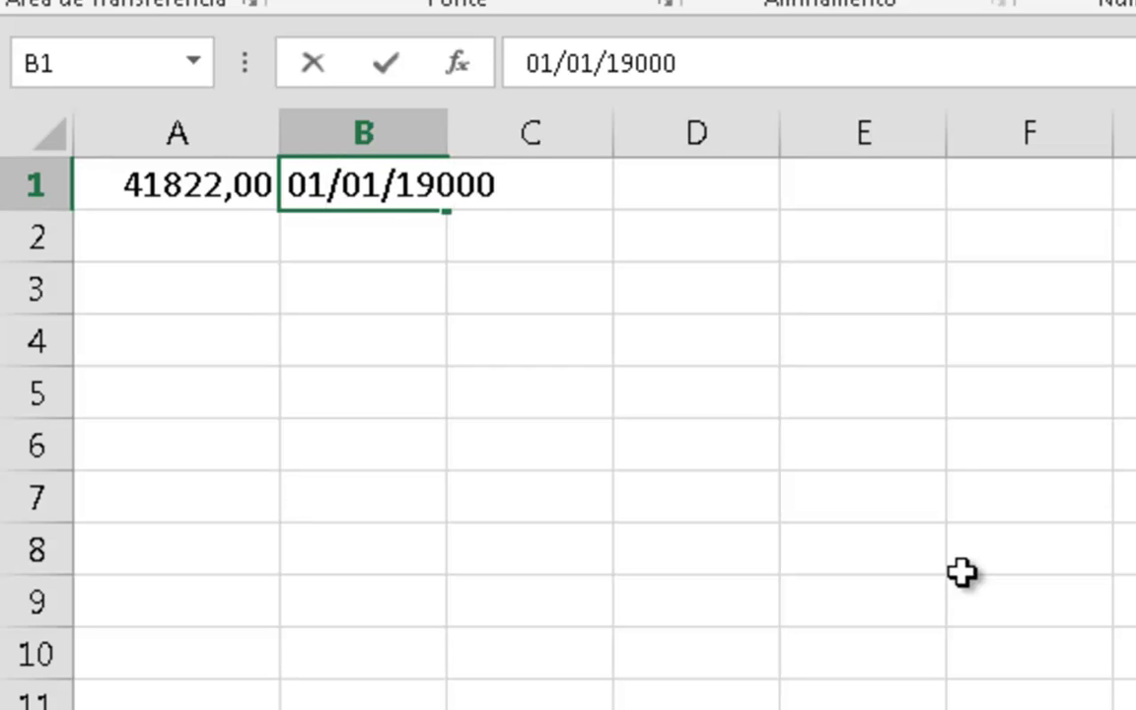
pyautogui.press('BackSpace')
pyautogui.press('Return')
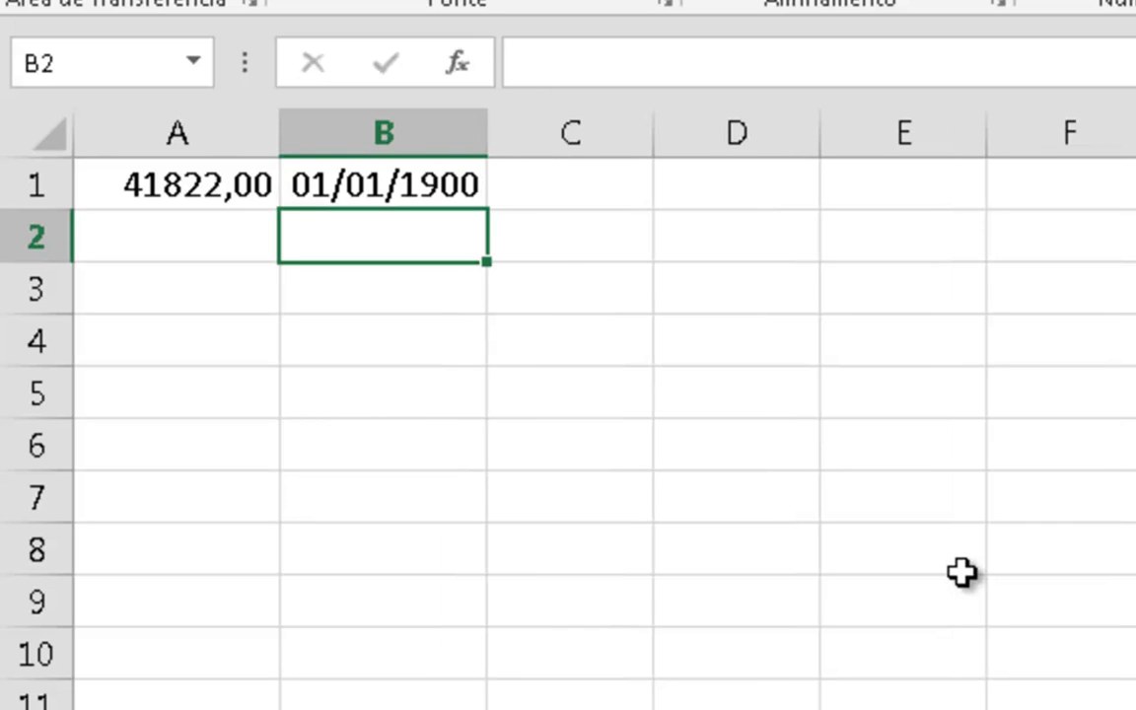
pyautogui.press('Up')
pyautogui.press('Delete')
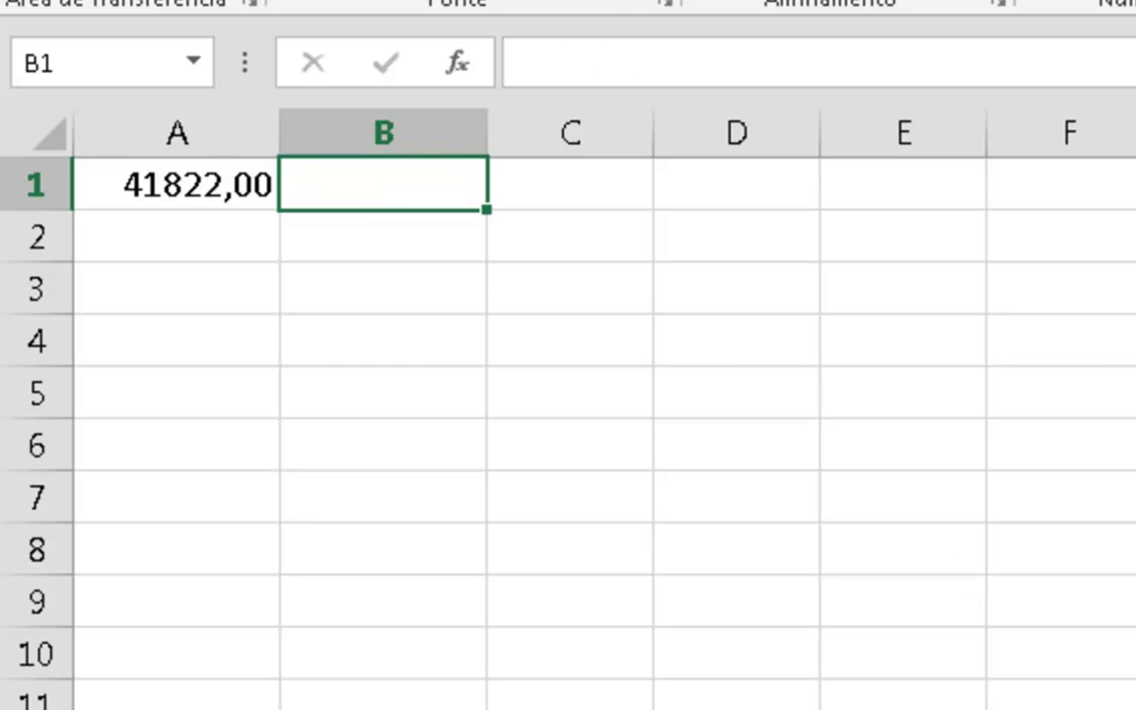
# - Enter the date 11/11/1972 in cell B1 and format the cell as Number
pyautogui.write('11/11/197')
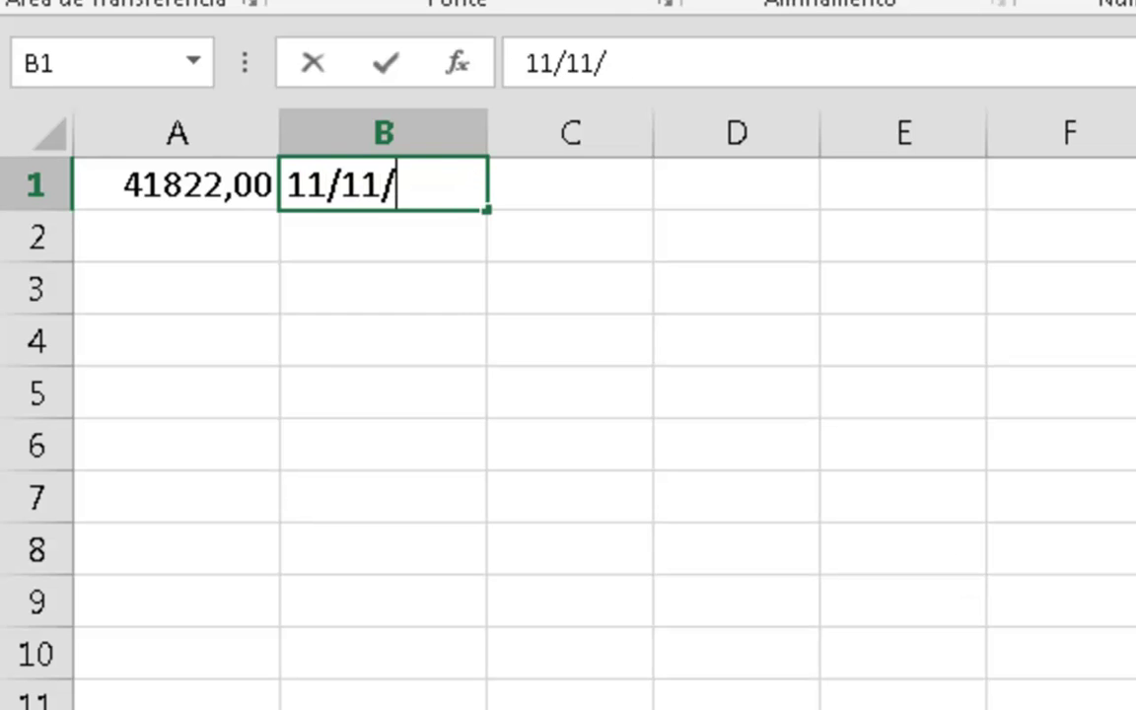
pyautogui.write('2')
pyautogui.press('Return')
pyautogui.press('Up')
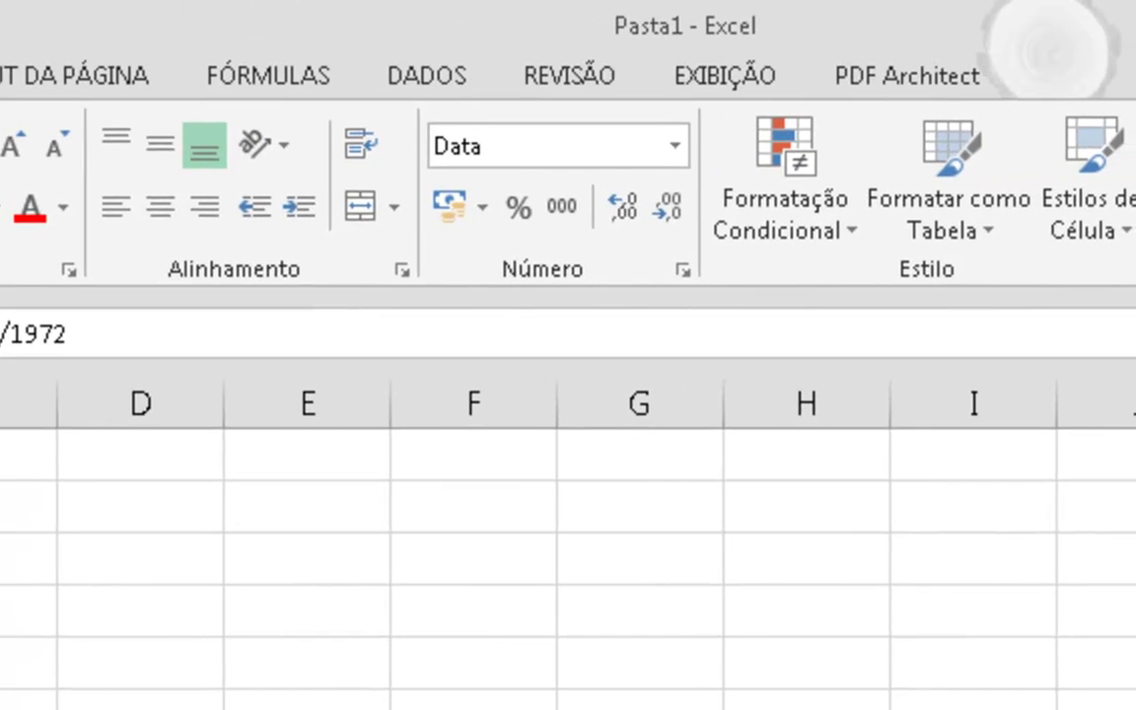
pyautogui.click(675, 146)
pyautogui.click(707, 314)
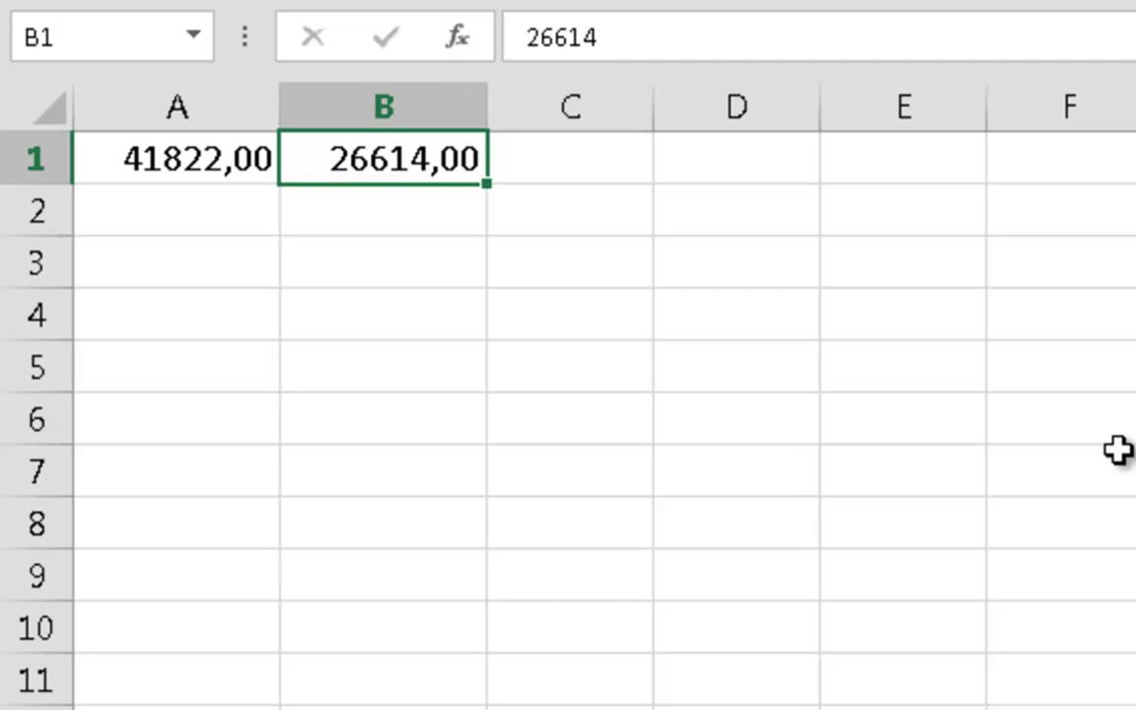
# - Insert the current date in cell A3 and enter 11/11/1972 in cell A4
pyautogui.press('Down')
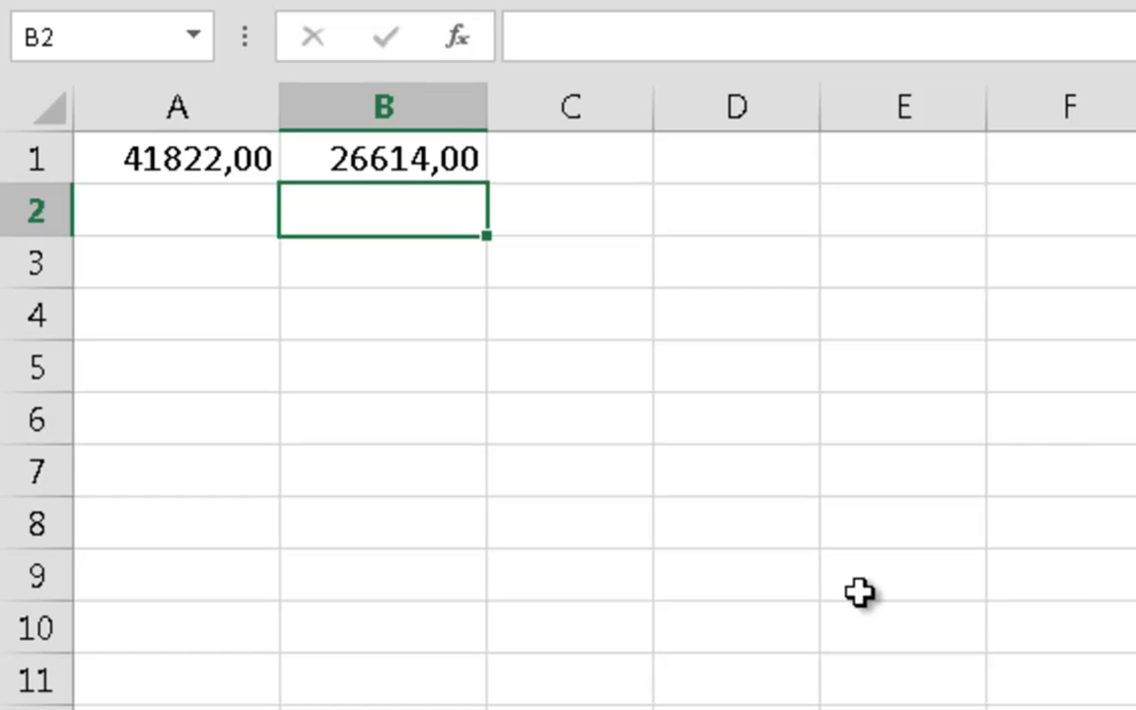
pyautogui.press('Up')
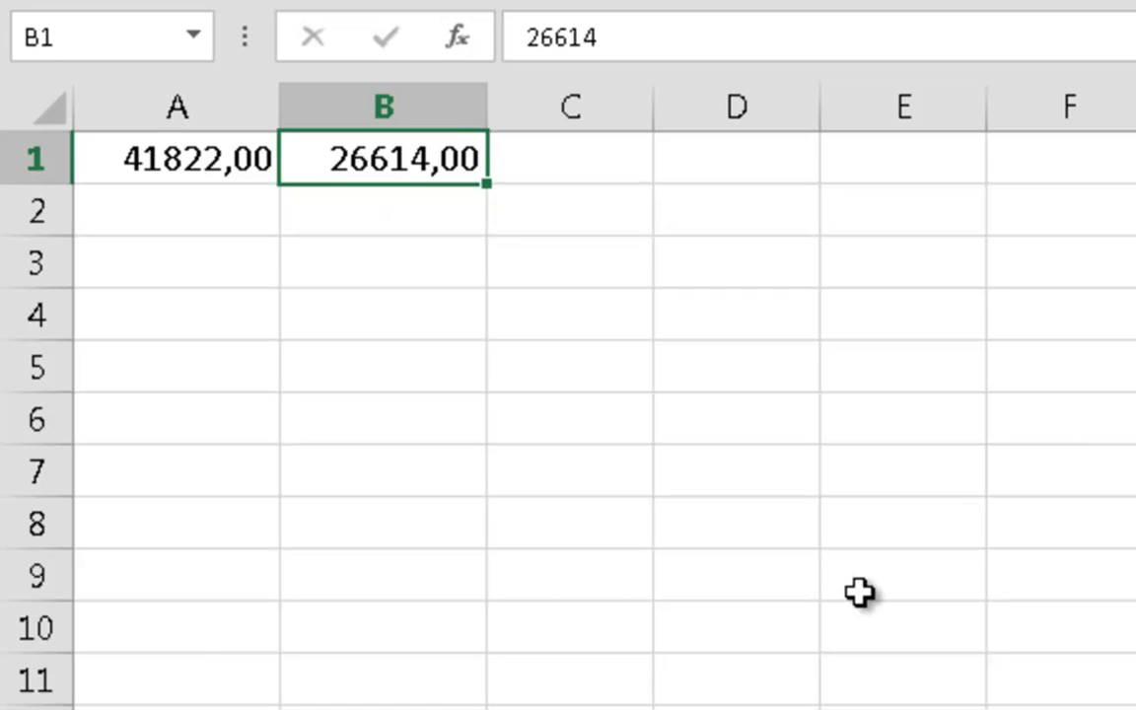
pyautogui.press('Down')
pyautogui.press('Down')
pyautogui.press('Left')
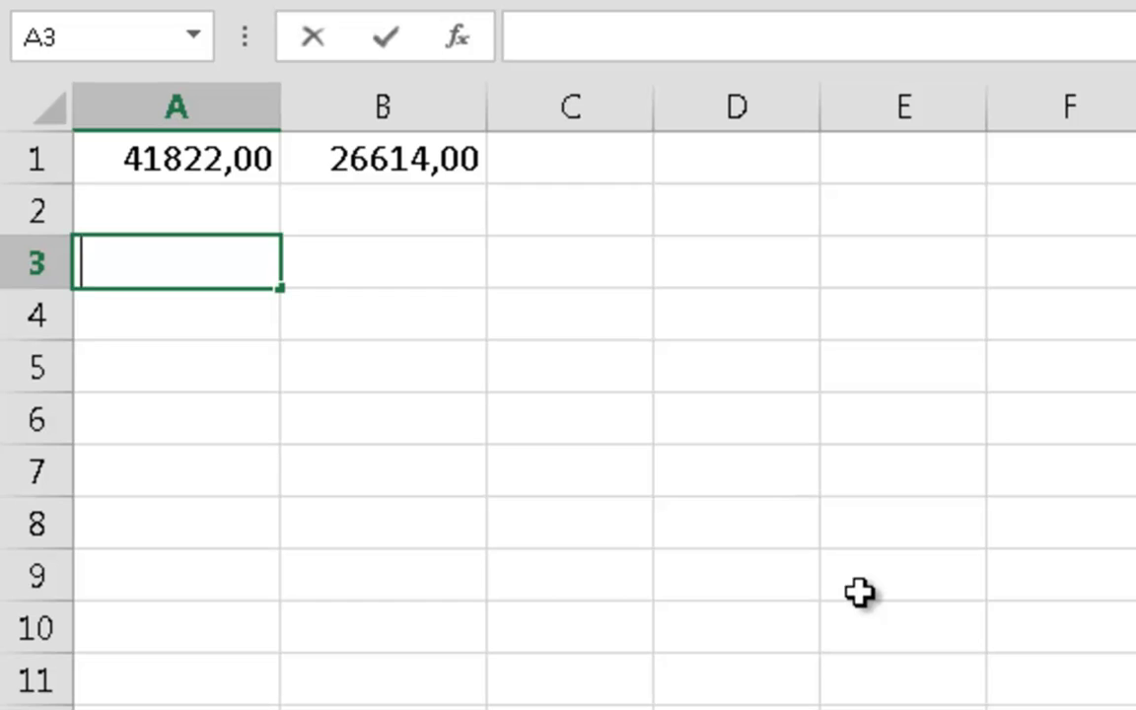
pyautogui.hotkey('ctrl', ';')
pyautogui.press('Return')
pyautogui.write('11')
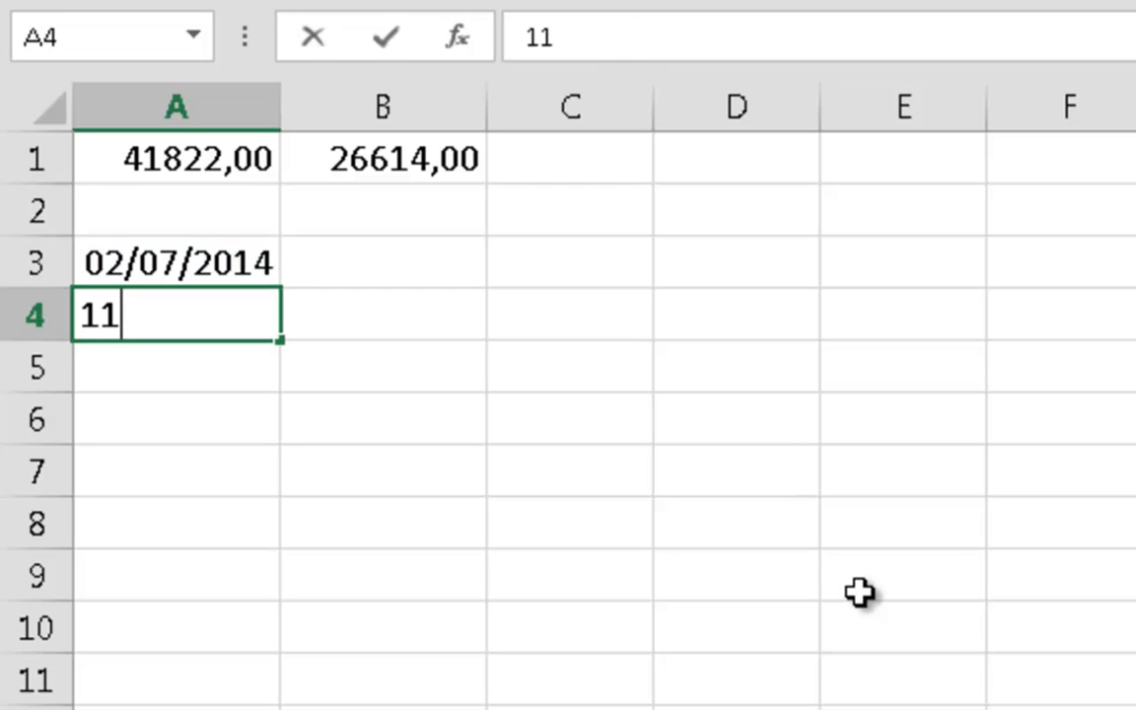
pyautogui.write('/11')
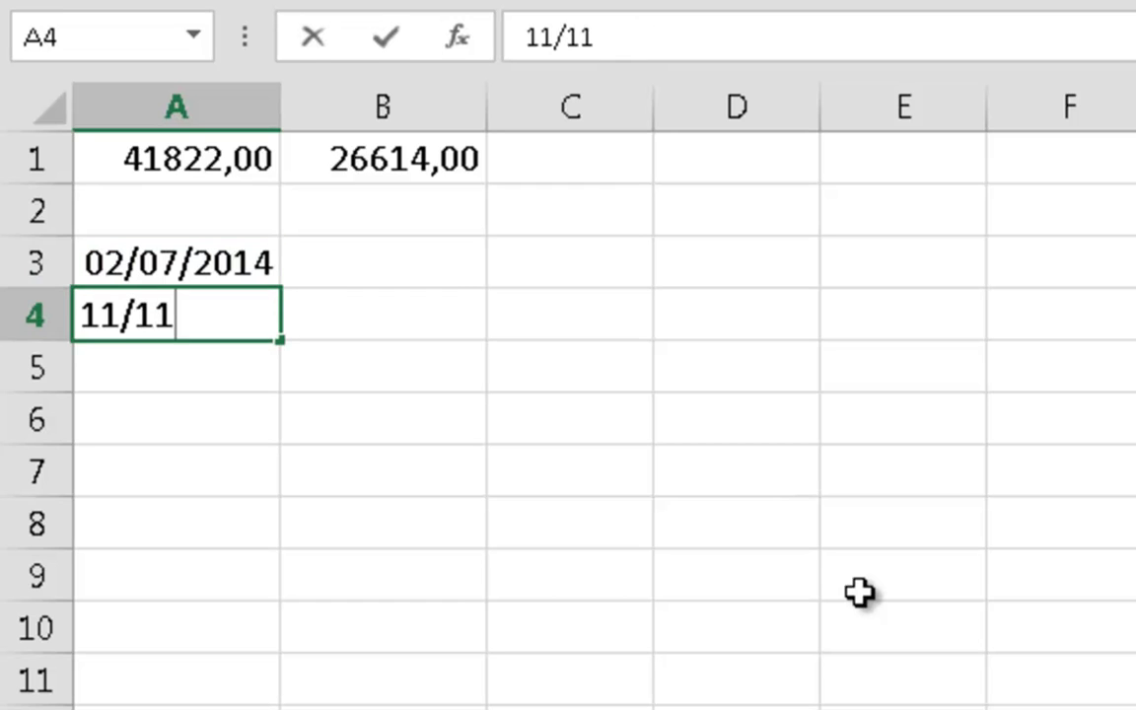
pyautogui.write('/1972')
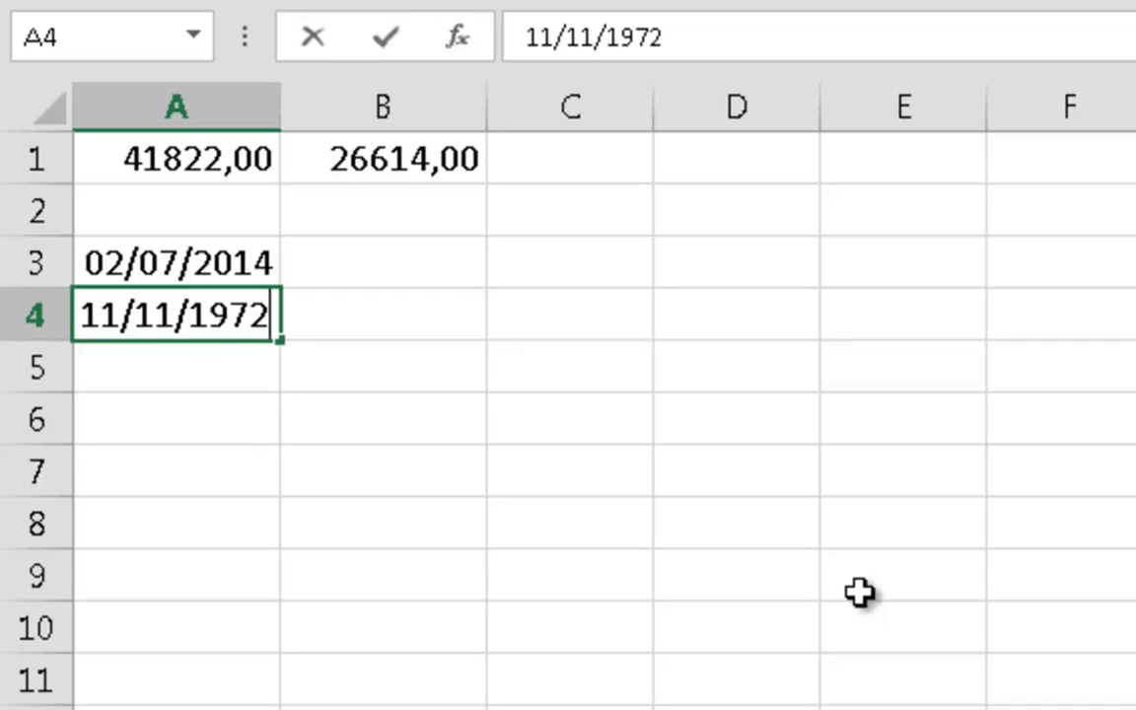
pyautogui.press('Return')
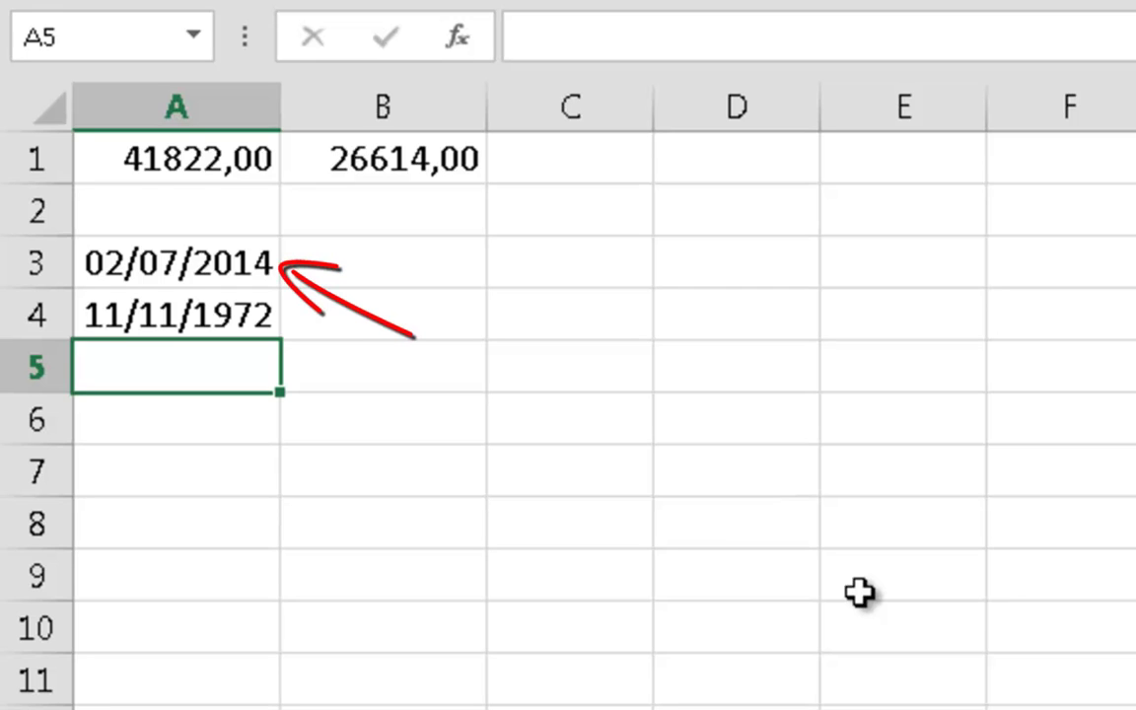
# - Subtract the date in A4 from the date in A3 with the formula =A3-A4 in cell A5
pyautogui.write('=')
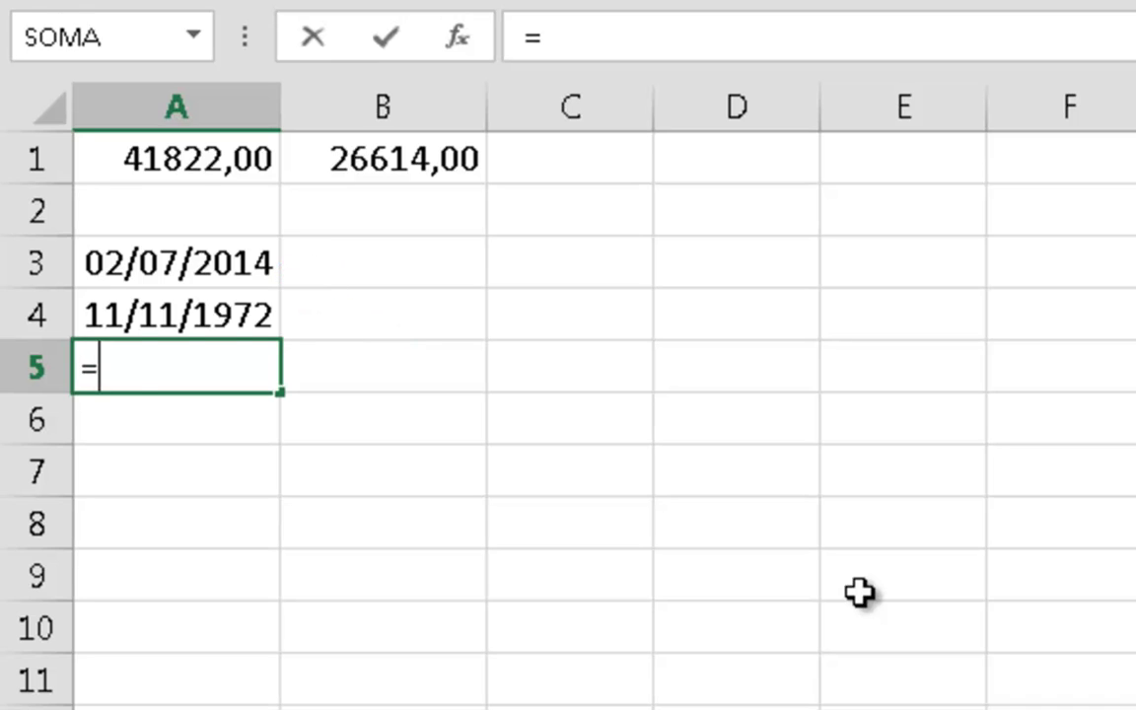
pyautogui.press('Up')
pyautogui.press('Up')
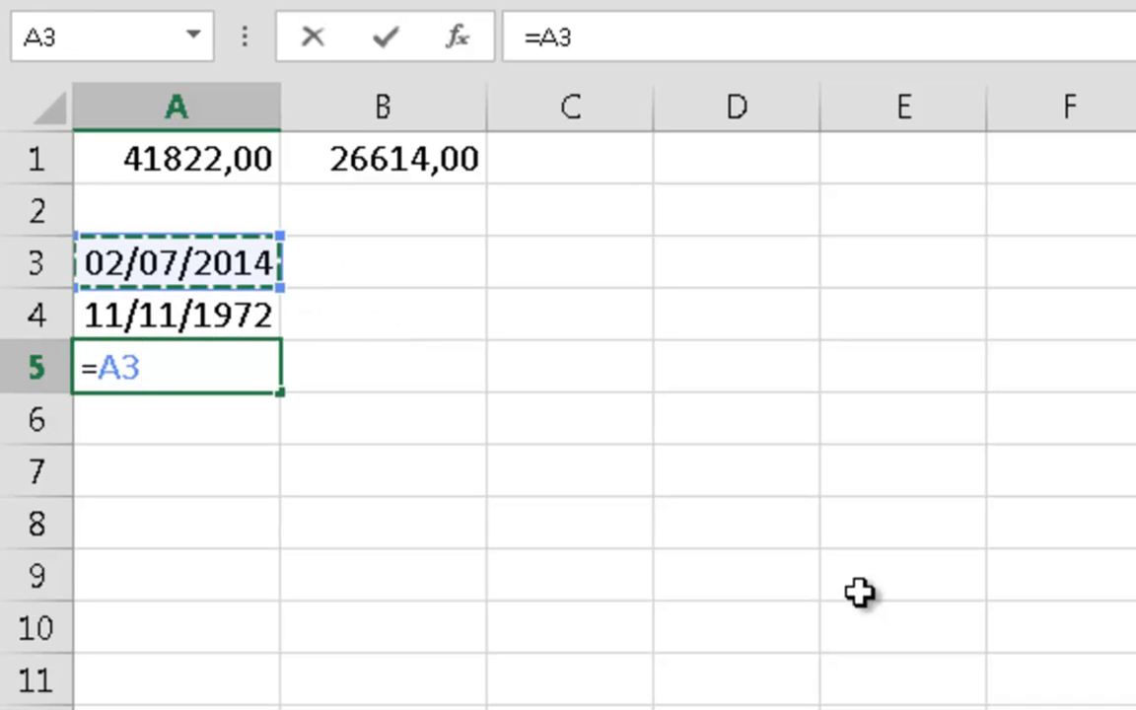
pyautogui.write('-')
pyautogui.press('Up')
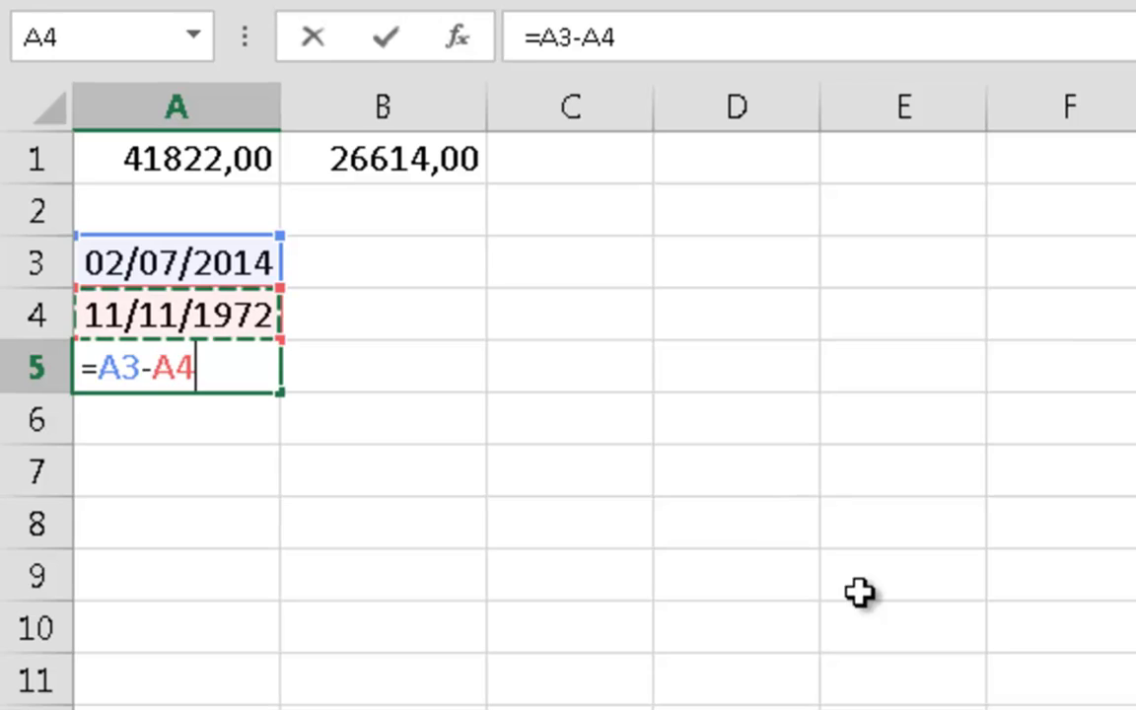
pyautogui.press('Return')
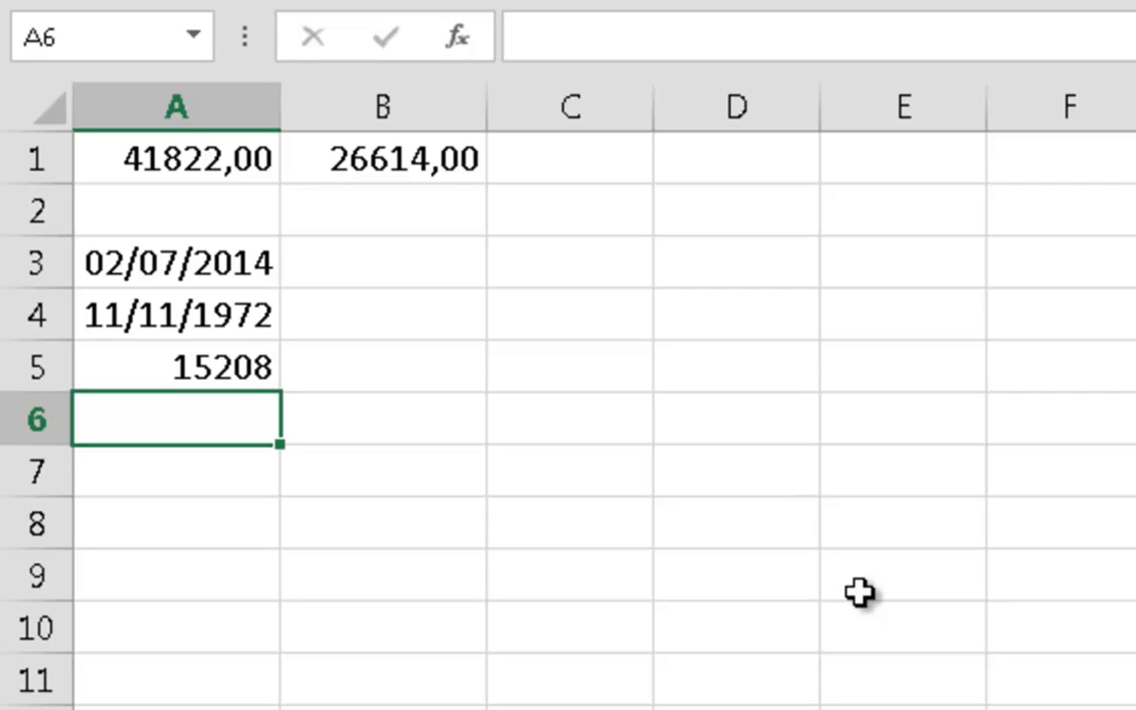
# - Examine the two dates in cells A3 and A4 and the subtraction formula in cell A5
pyautogui.press('Up')
pyautogui.press('Up')
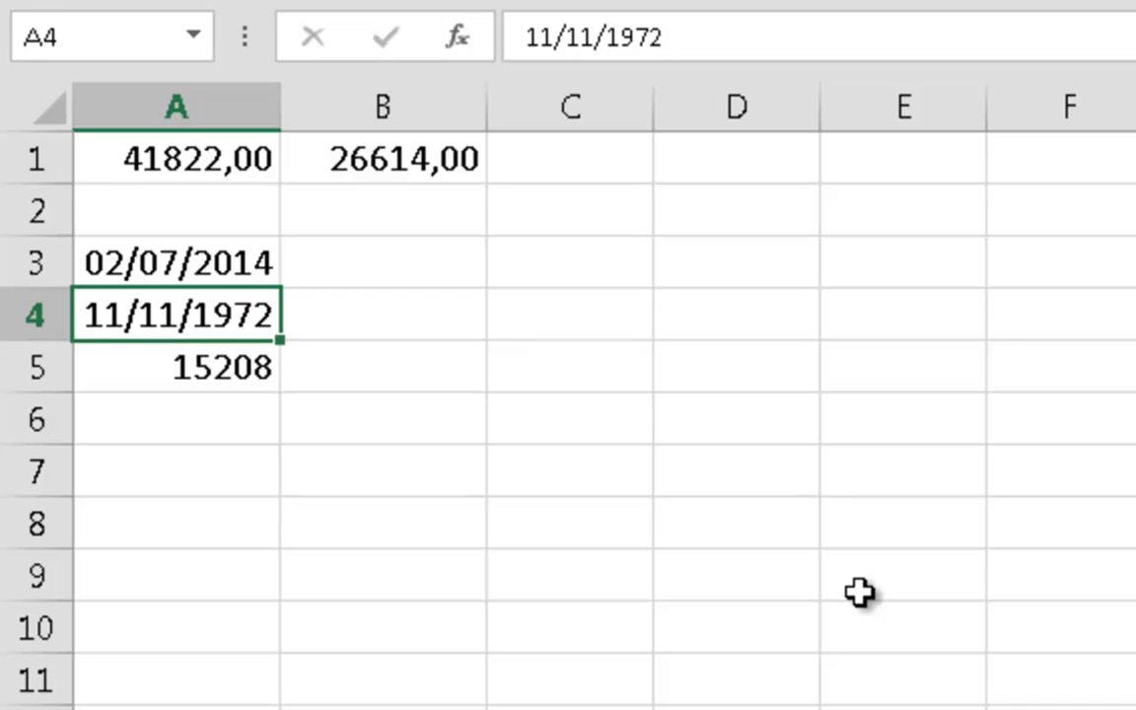
pyautogui.press('Down')
pyautogui.press('Up')
pyautogui.press('Up')
pyautogui.press('Down')
pyautogui.press('Up')
pyautogui.press('Down')
pyautogui.press('Down')
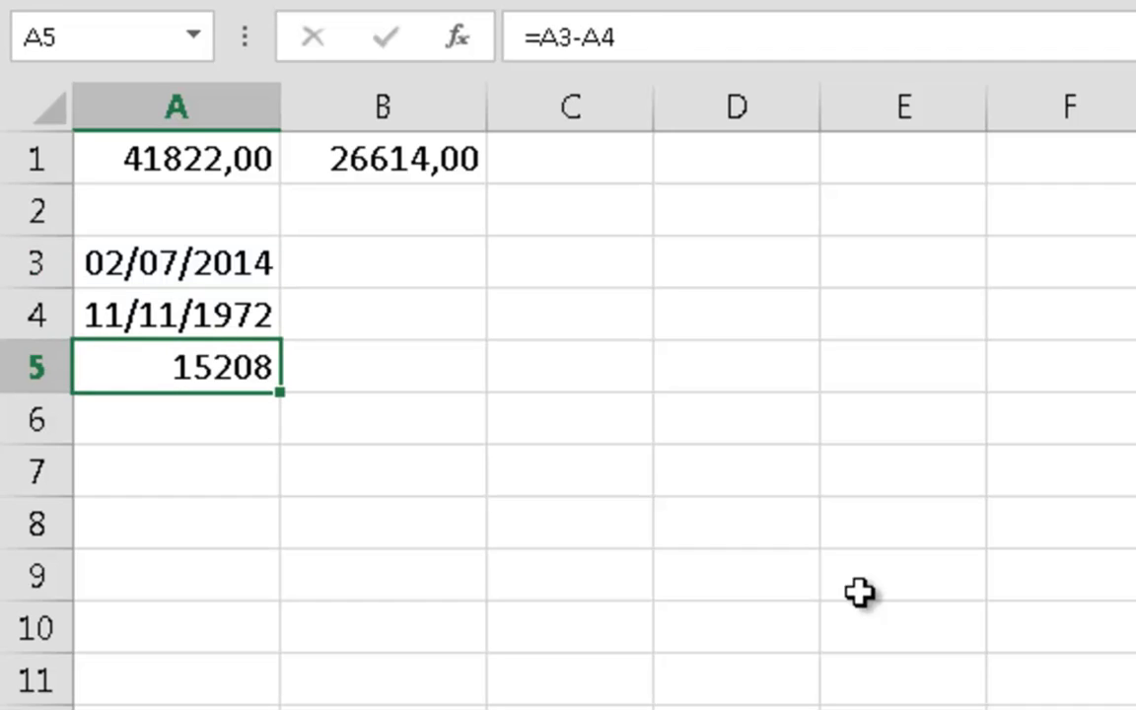
pyautogui.press('Down')
pyautogui.press('Up')
pyautogui.press('Down')
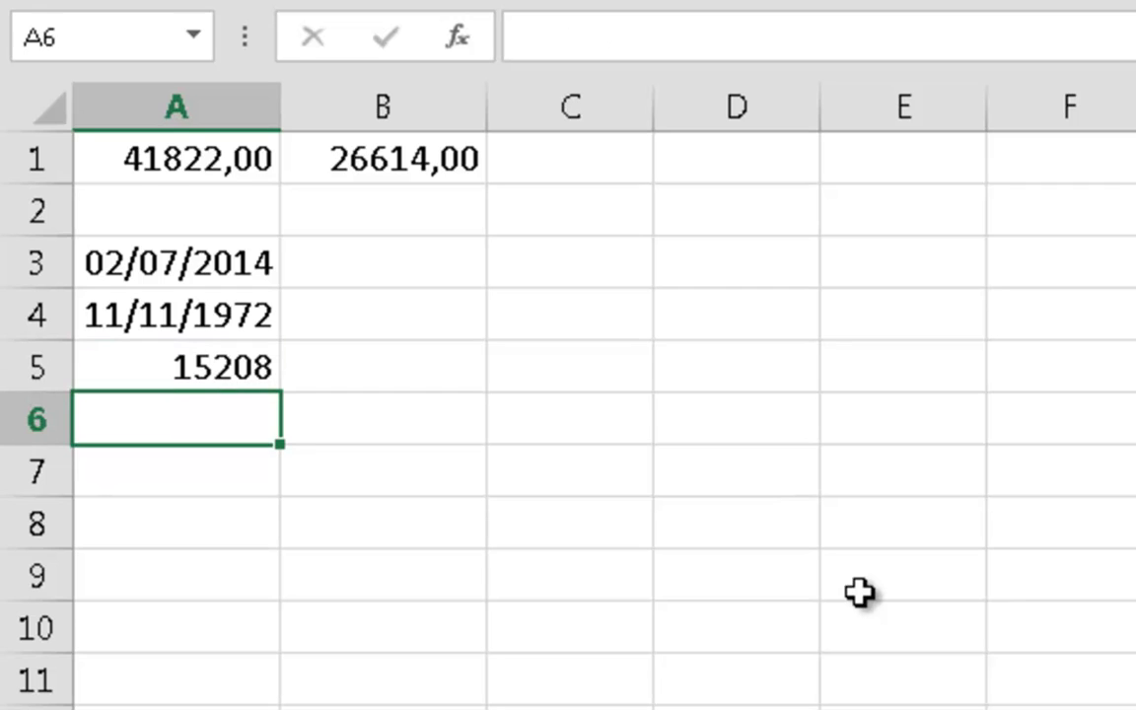
# - Divide the day difference in cell A5 by 365 with the formula =A5/365 in cell A7
pyautogui.press('Down')
pyautogui.write('=')
pyautogui.press('Up')
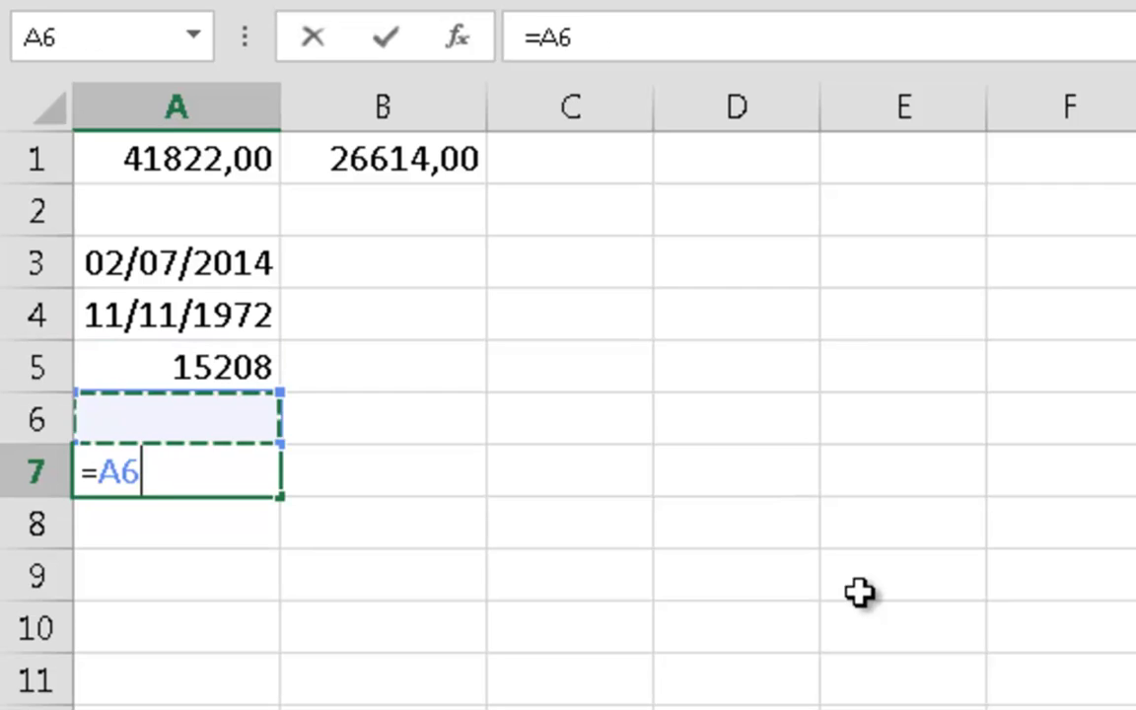
pyautogui.press('Up')
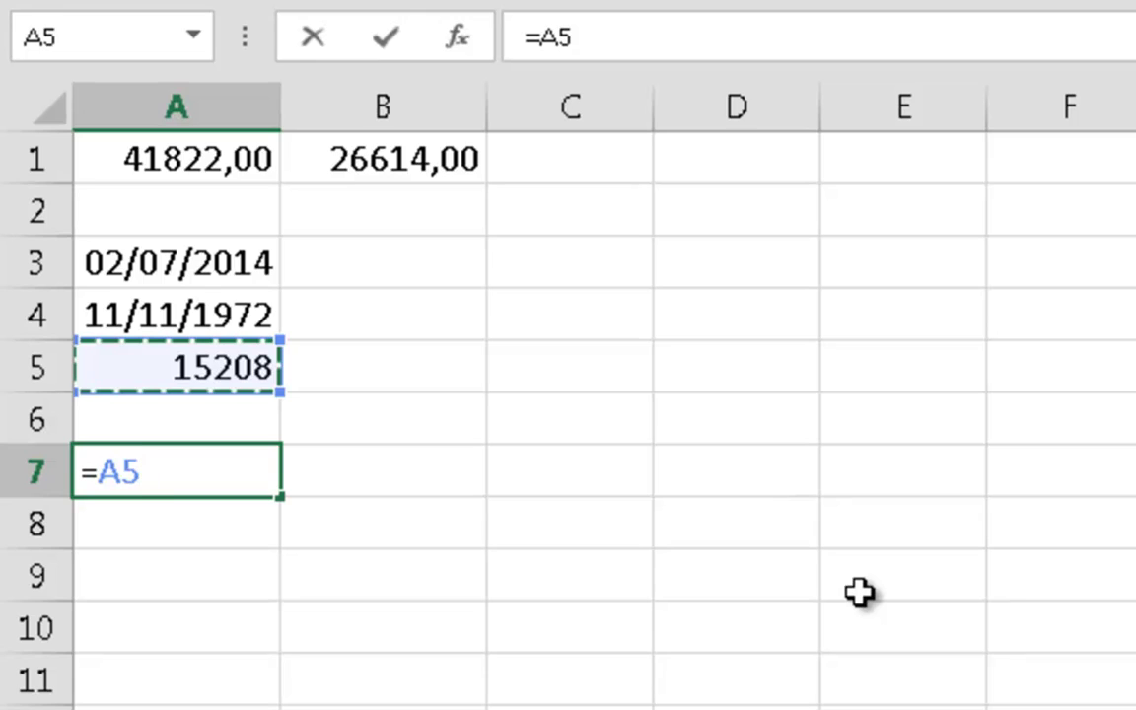
pyautogui.write('/3')
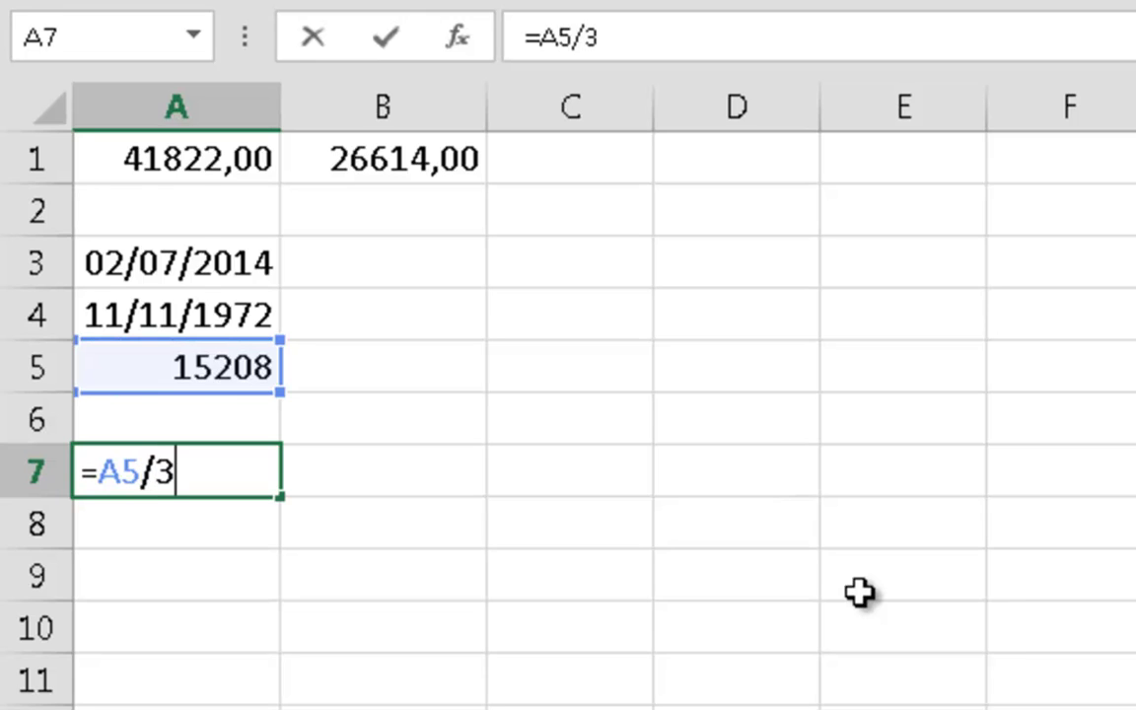
pyautogui.write('65')
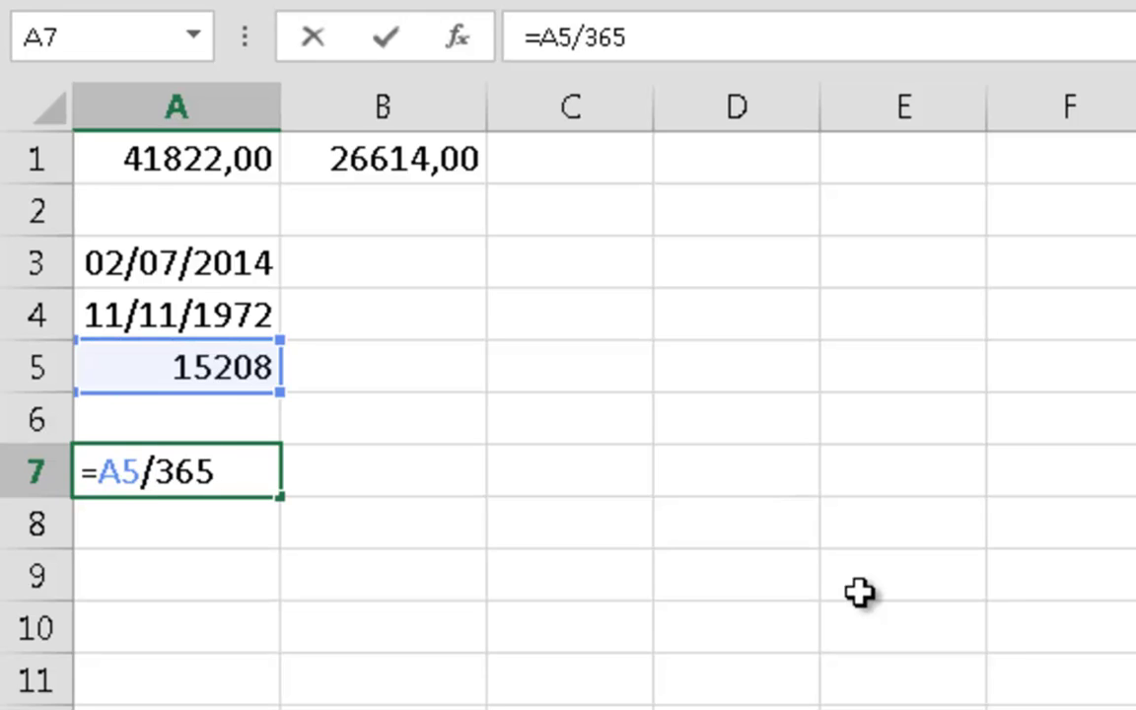
pyautogui.press('Return')
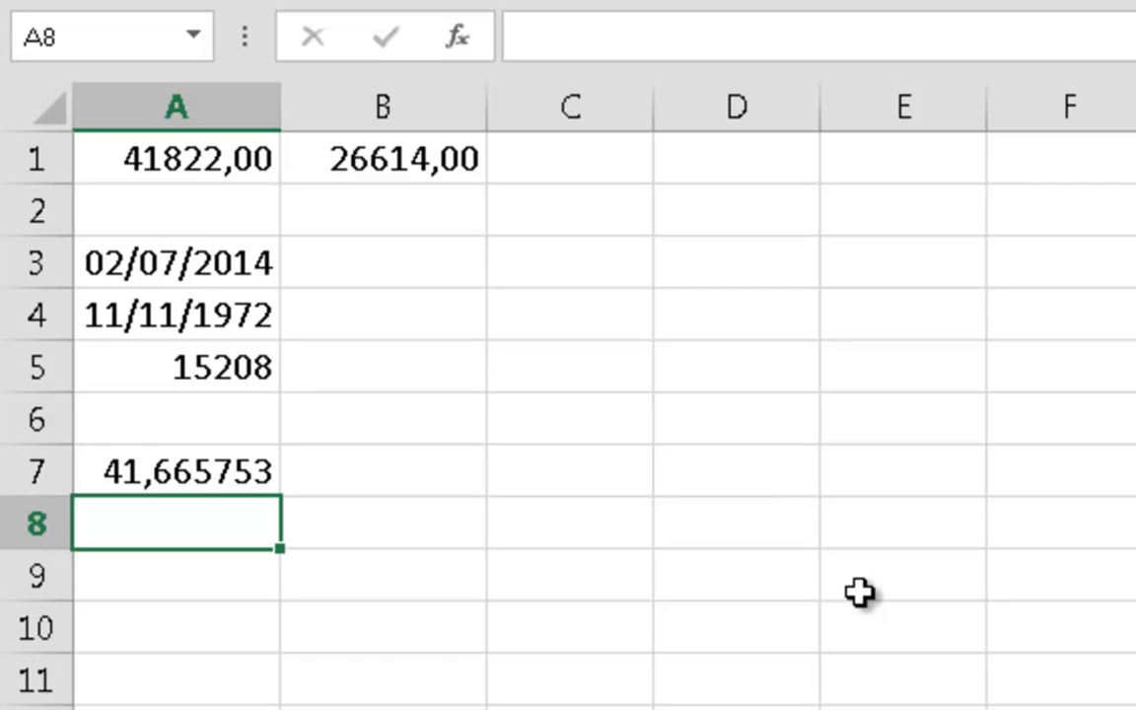
# - Wrap the division in cell A7 in the TRUNCAR function with zero digits, giving =TRUNCAR(A5/365;0)
pyautogui.press('Up')
pyautogui.press('F2')
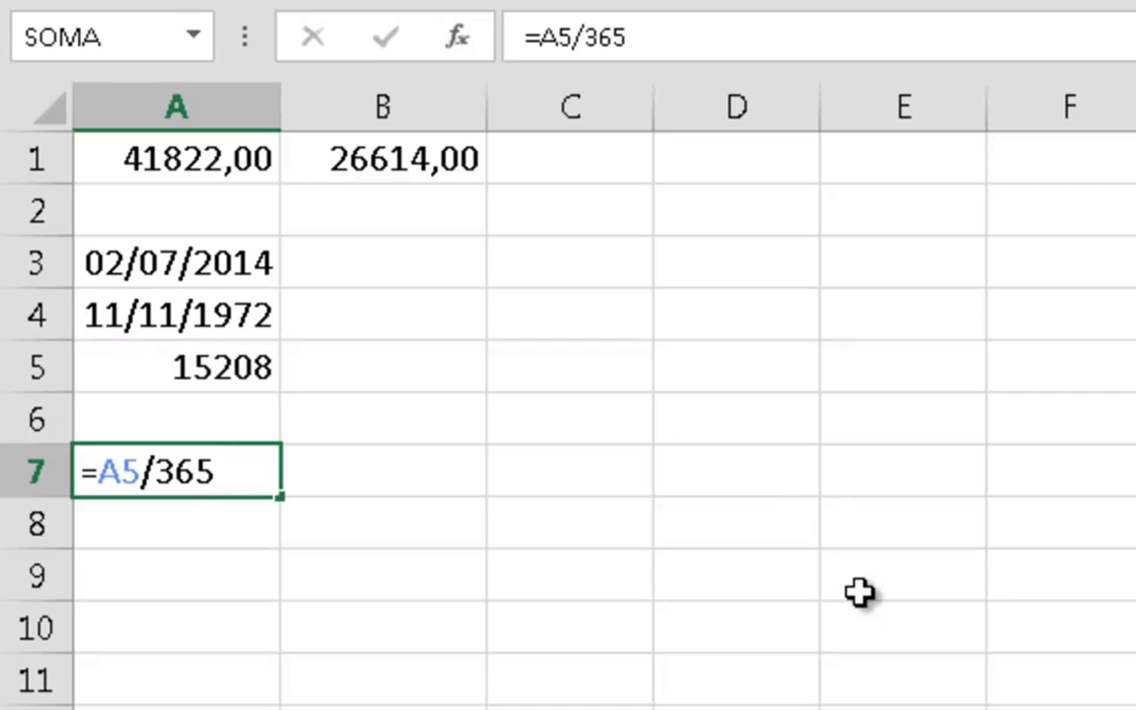
pyautogui.press('Escape')
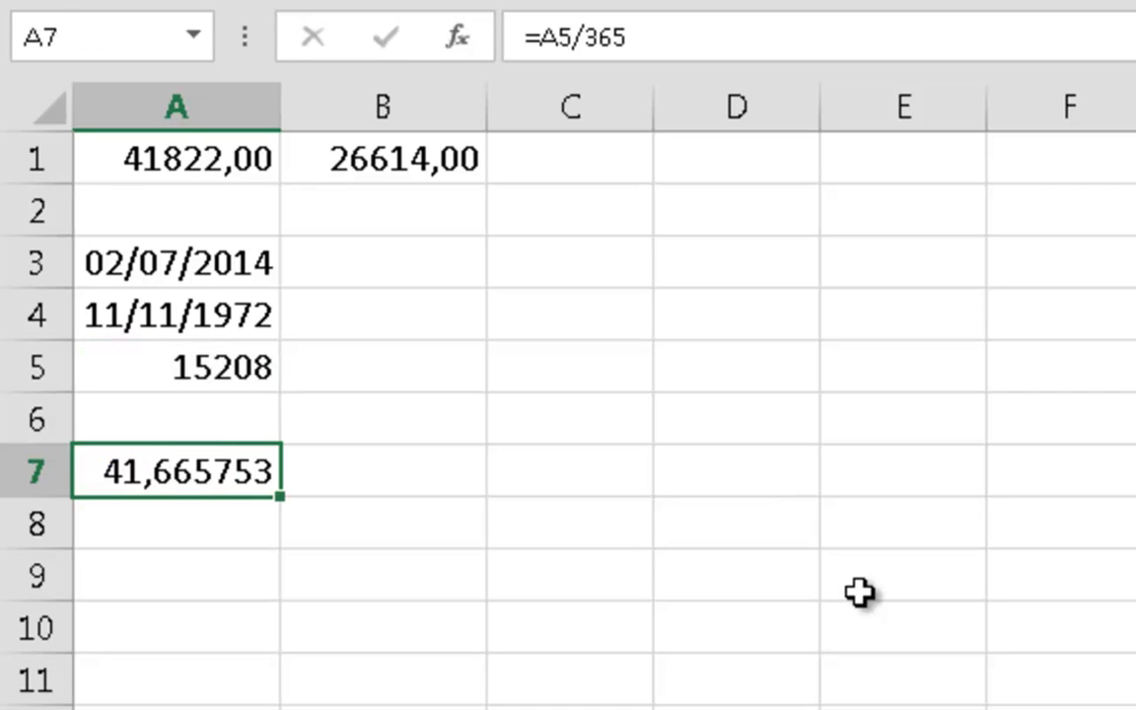
pyautogui.press('F2')
pyautogui.press('Home')
pyautogui.press('Right')
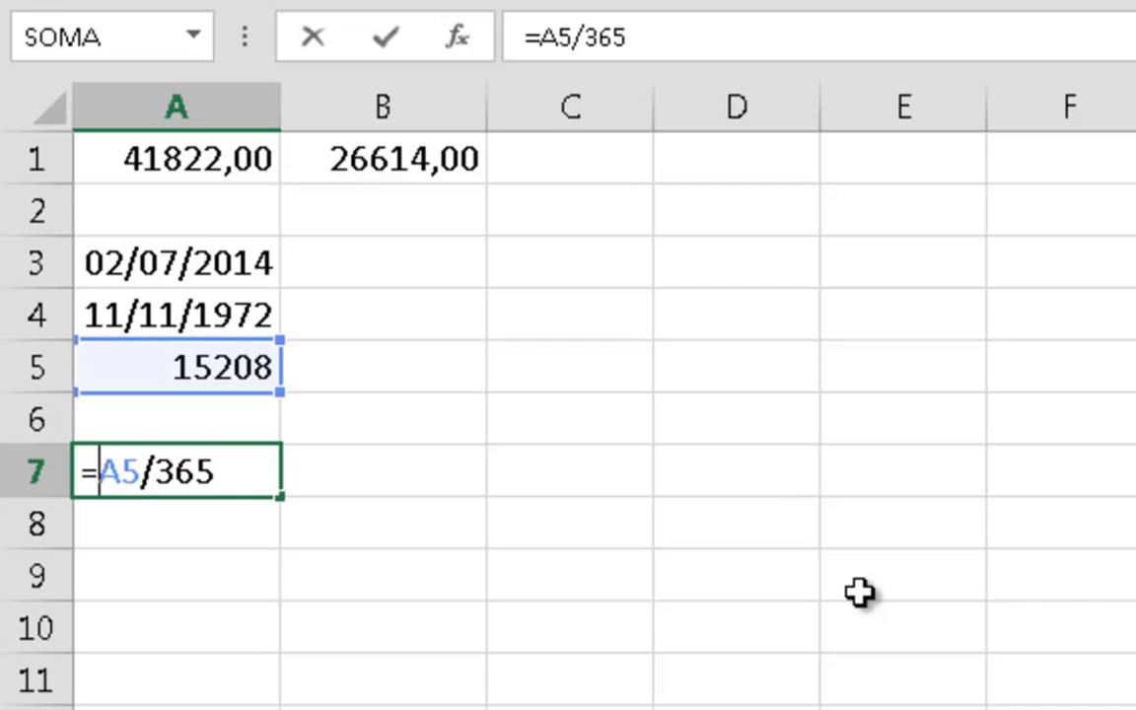
pyautogui.write('TRUNCA')
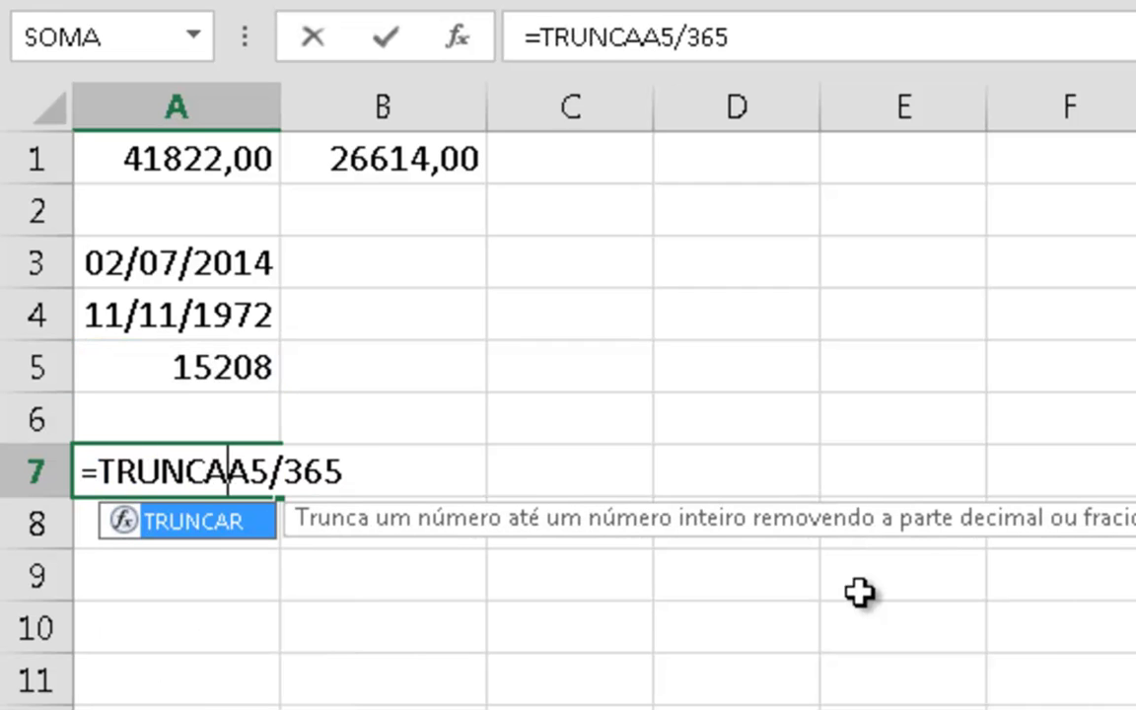
pyautogui.write('R')
pyautogui.write('(')
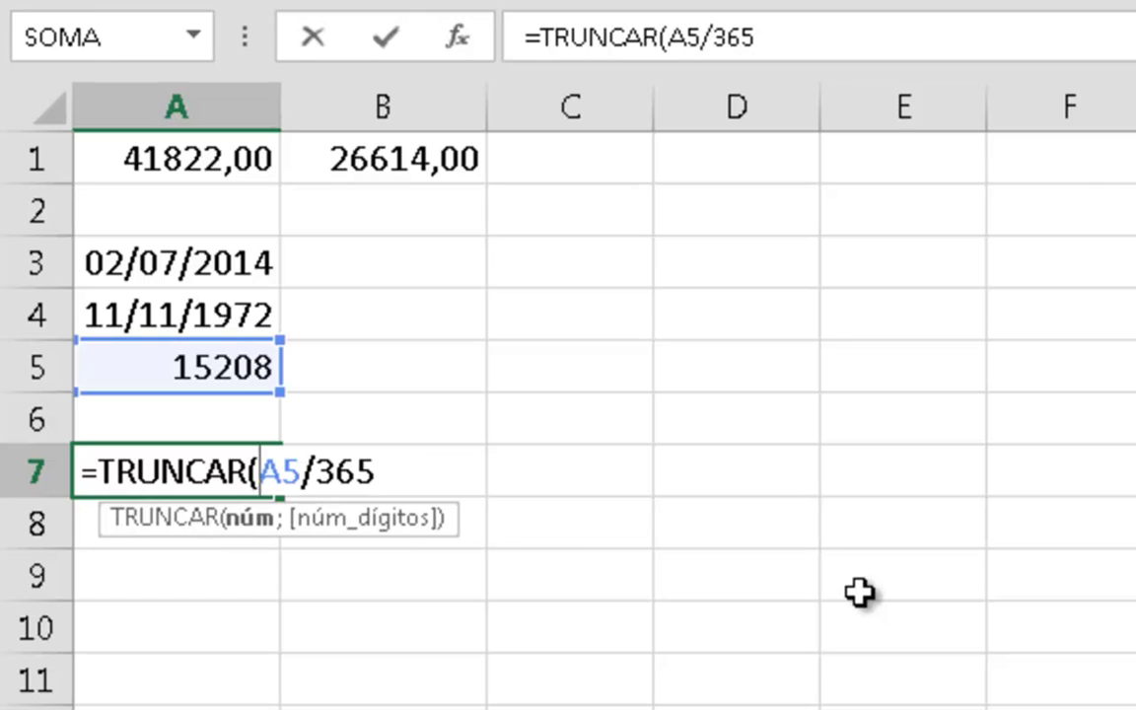
pyautogui.press('Right')
pyautogui.press('Right')
pyautogui.press('Right')
pyautogui.press('Right')
pyautogui.press('Right')
pyautogui.press('Right')
pyautogui.write(';0')
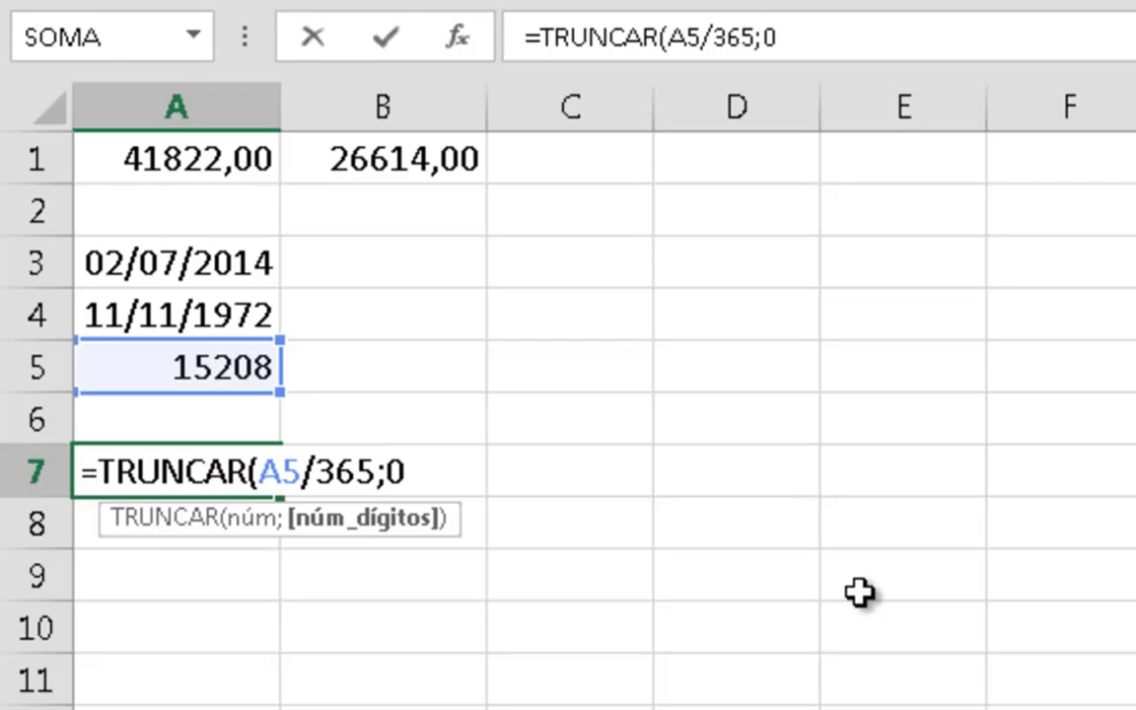
pyautogui.write(')')
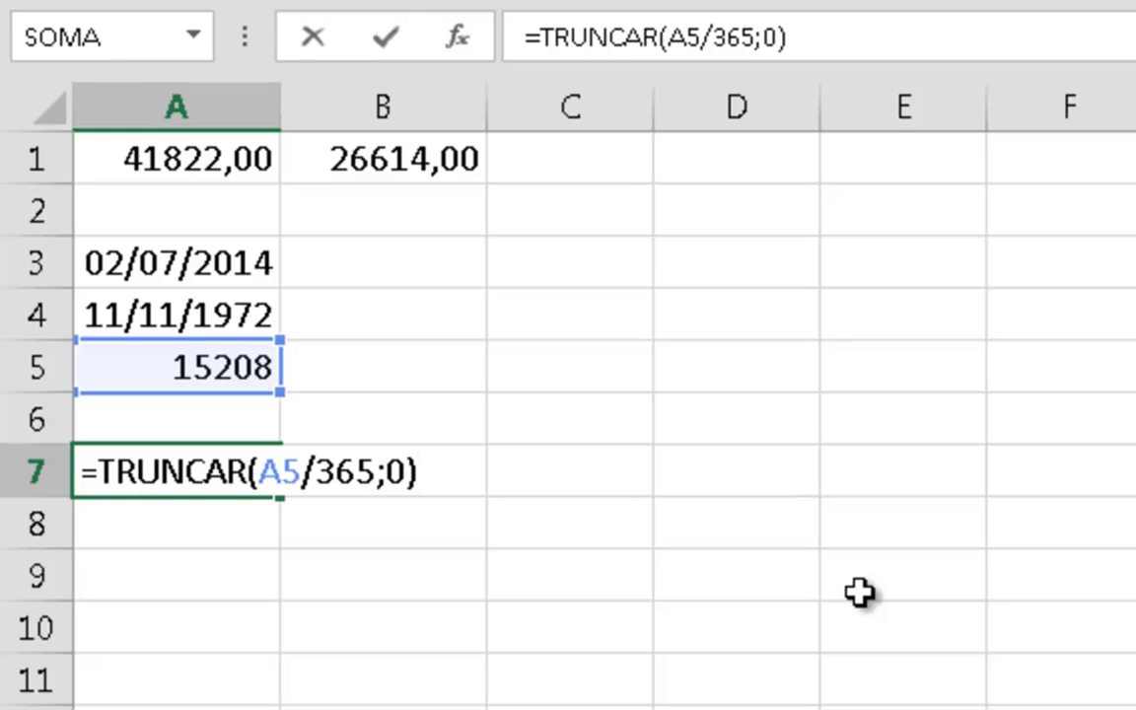
pyautogui.press('Return')
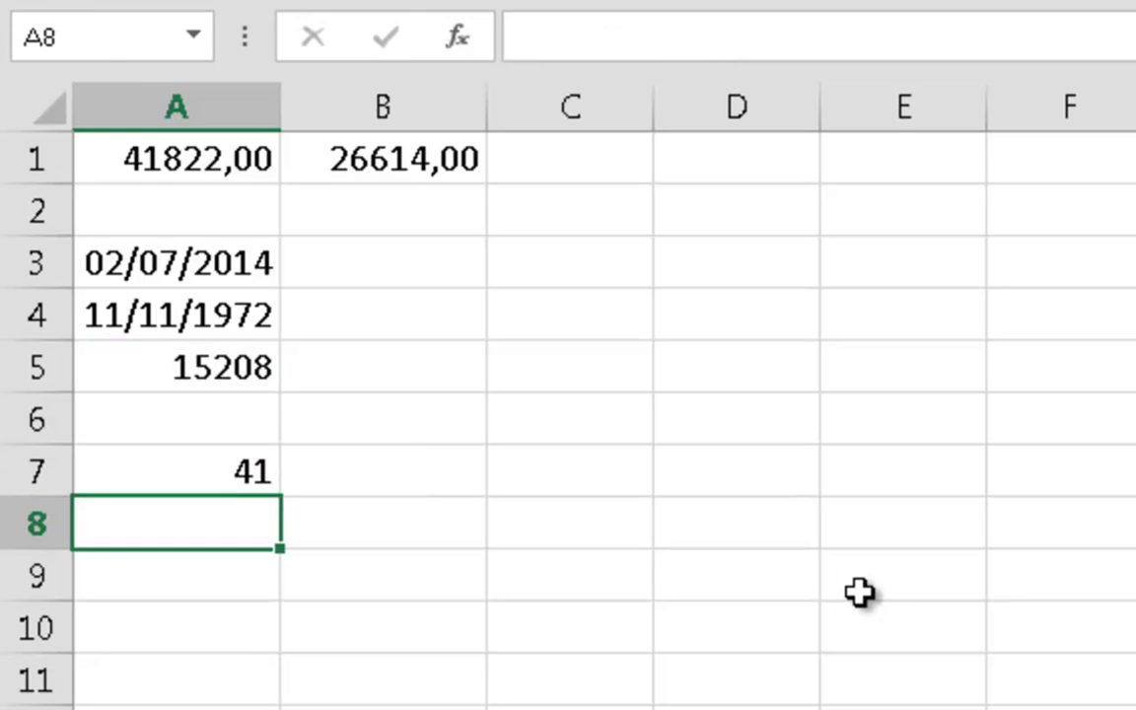
# - Delete the TRUNCAR formula from cell A7
pyautogui.press('Up')
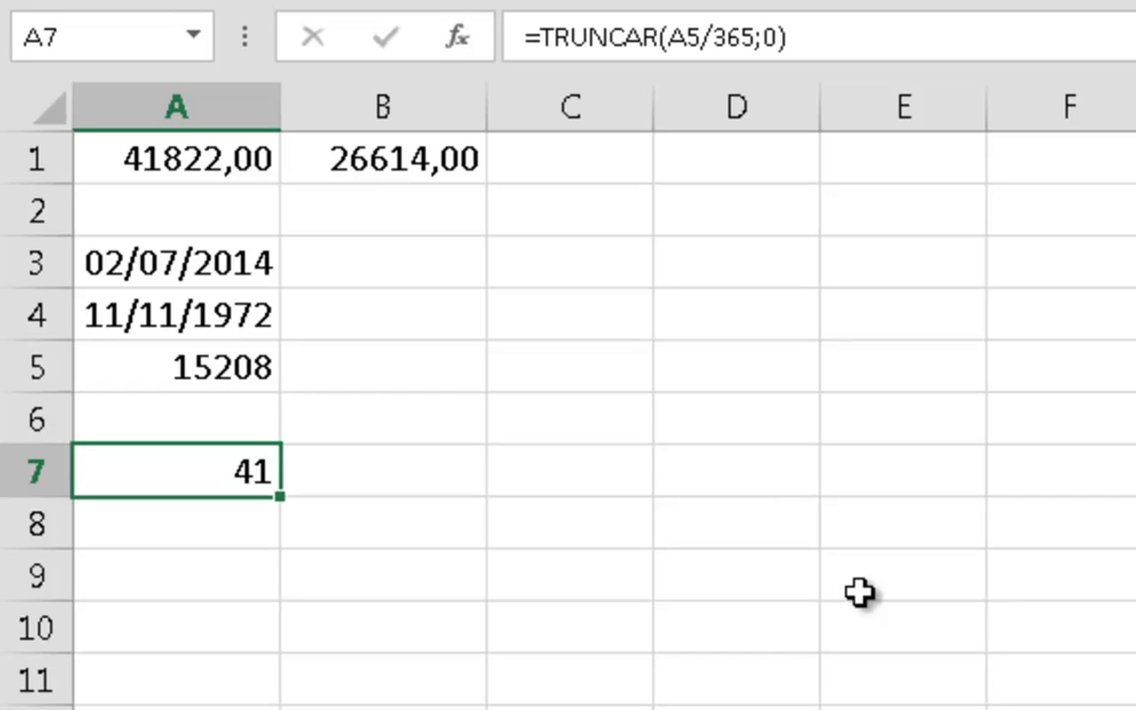
pyautogui.press('Delete')
# - Enter the label "Vcto:" in cell C3 and the due date 01/02/2014 in cell D3
pyautogui.press('Up')
pyautogui.press('Right')
pyautogui.press('Right')
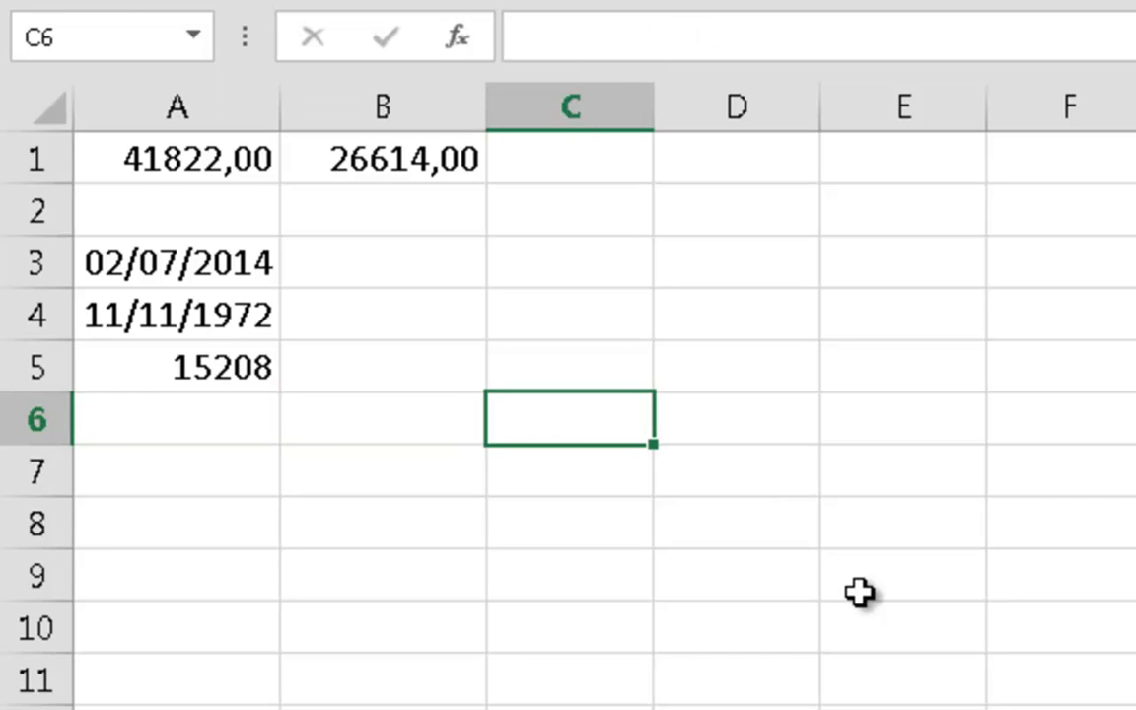
pyautogui.press('Right')
pyautogui.press('Up')
pyautogui.press('Up')
pyautogui.press('Up')
pyautogui.press('Left')
pyautogui.write('vCTO')
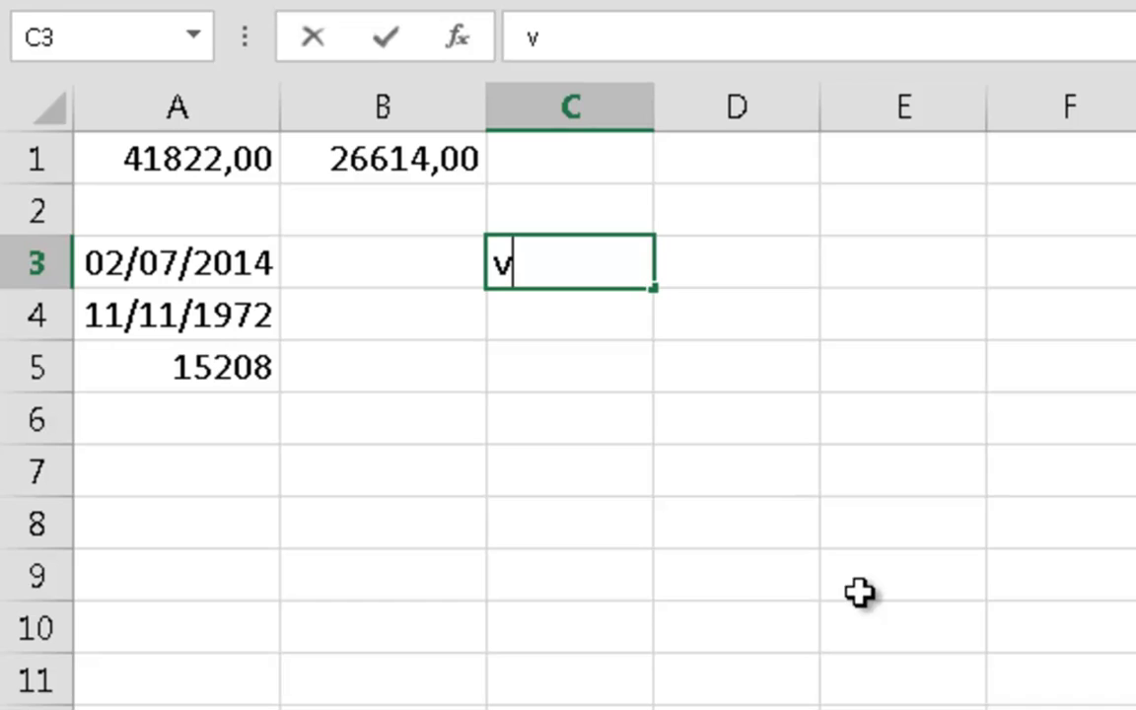
pyautogui.press('BackSpace')
pyautogui.press('BackSpace')
pyautogui.press('BackSpace')
pyautogui.press('BackSpace')
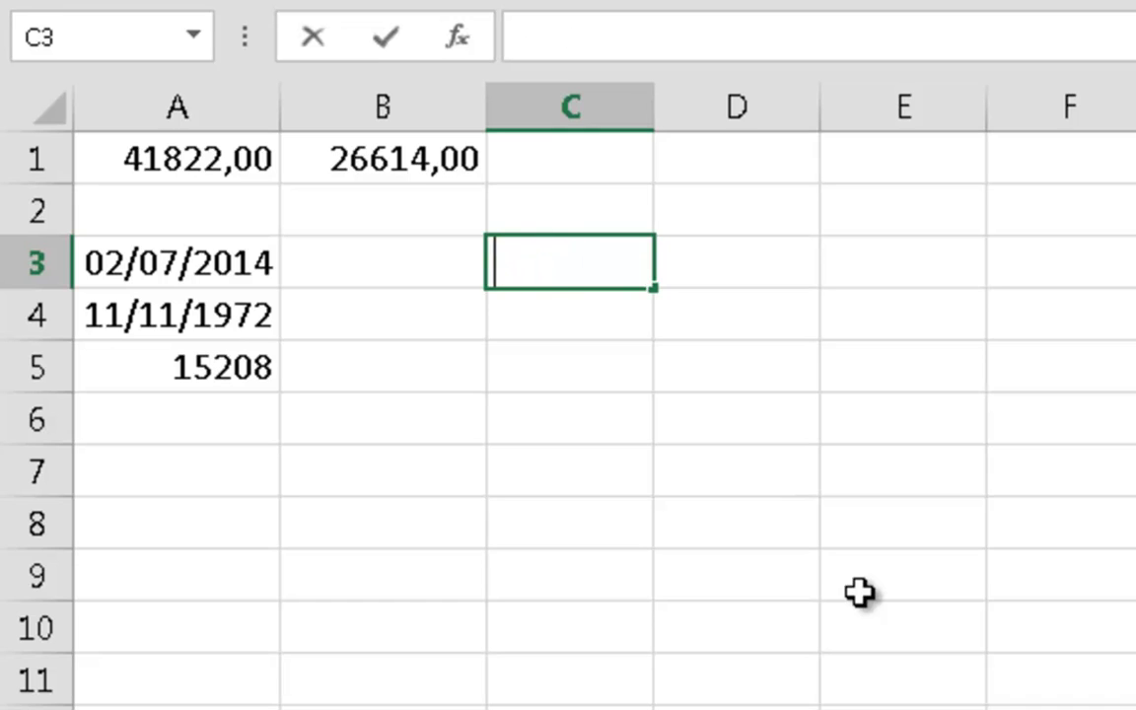
pyautogui.write('Vcto:')
pyautogui.press('Tab')
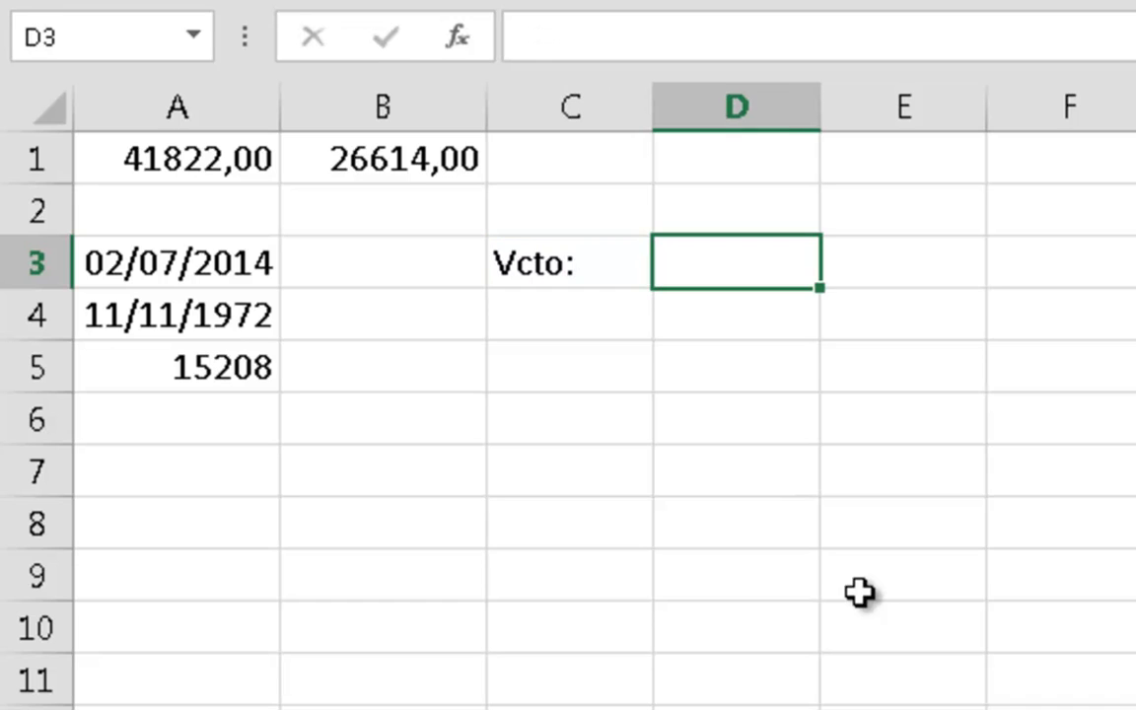
pyautogui.write('01/')
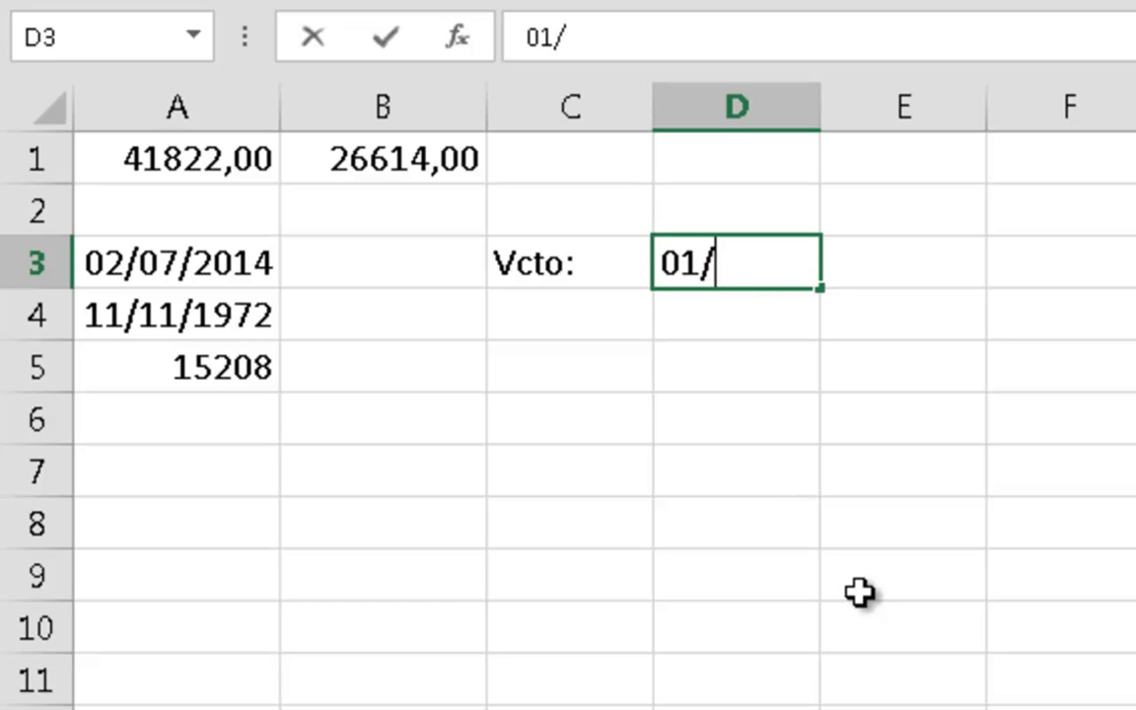
pyautogui.write('02/2014')
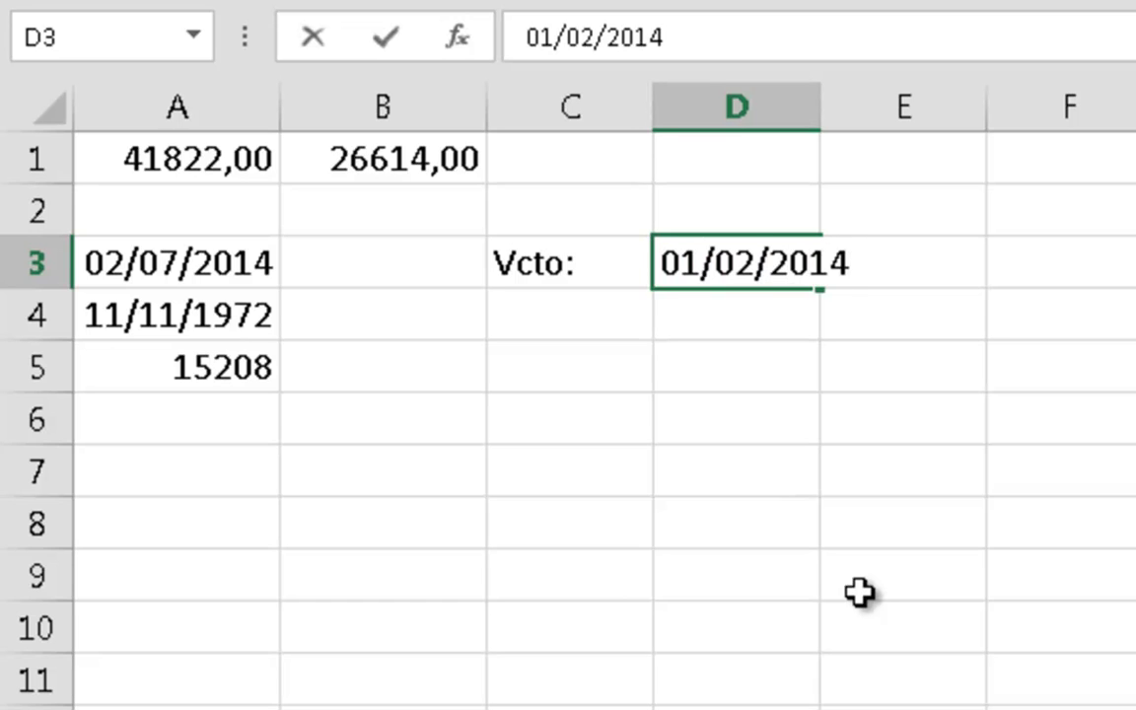
pyautogui.press('Return')
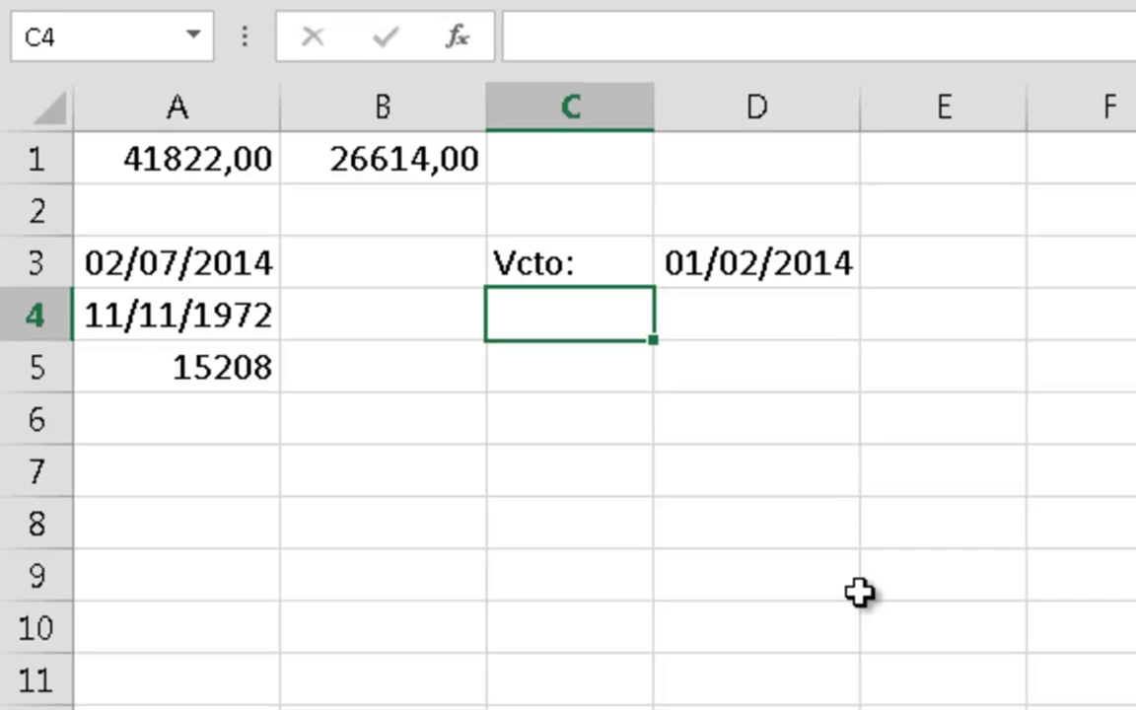
# - Enter the label "Dias em atraso:" in cell C4 and fit column C's width to its contents
pyautogui.write('Dias')
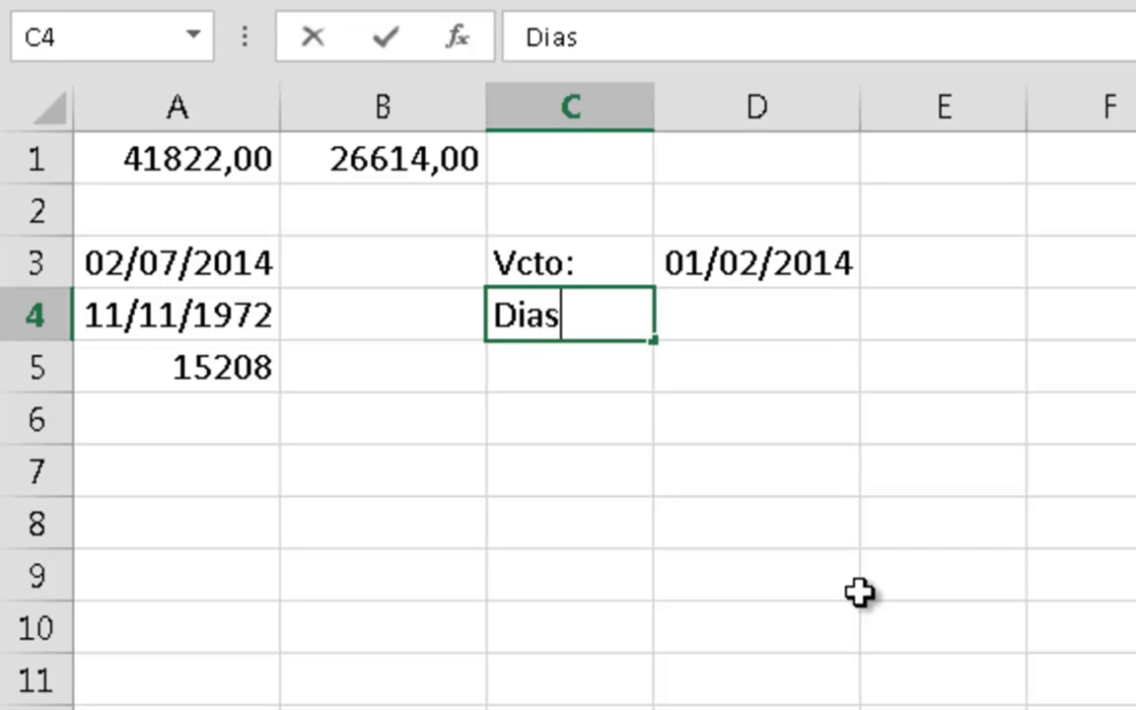
pyautogui.write(' em atraso:')
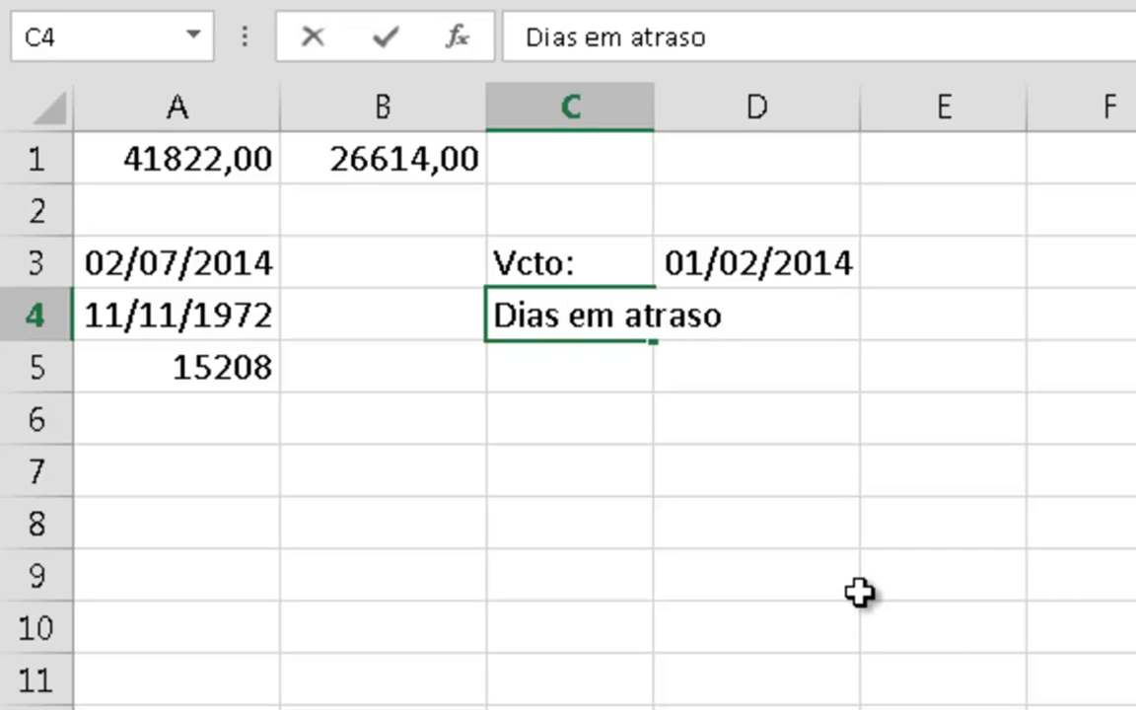
pyautogui.press('Tab')
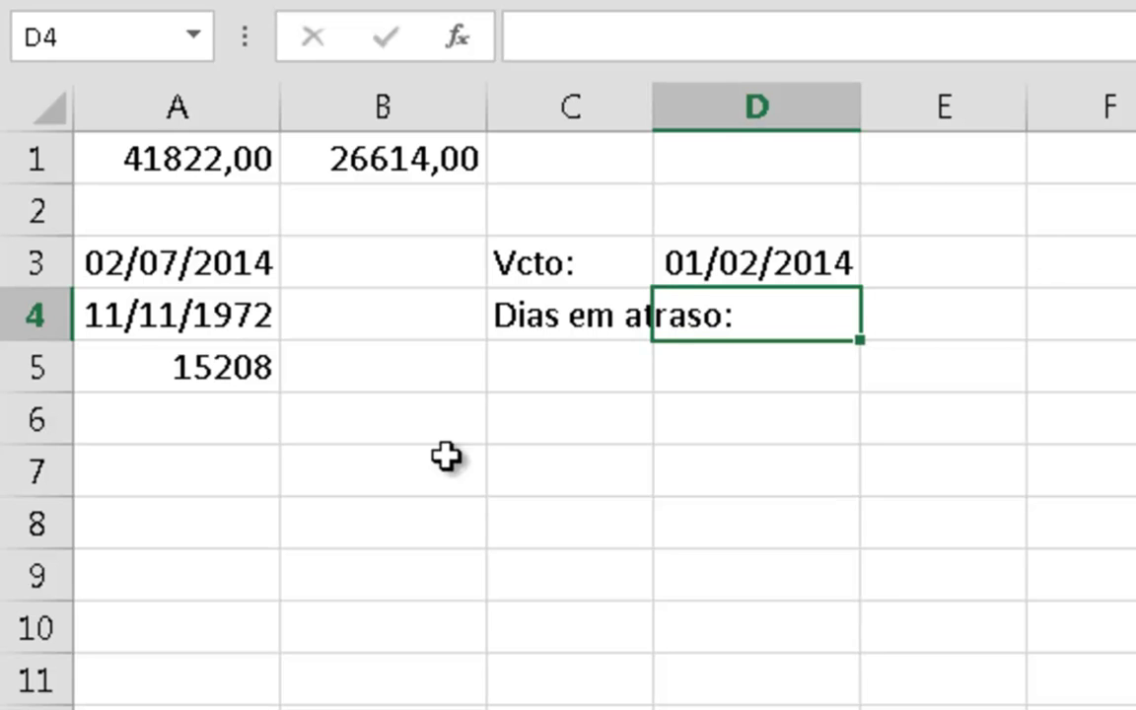
pyautogui.doubleClick(653, 108)
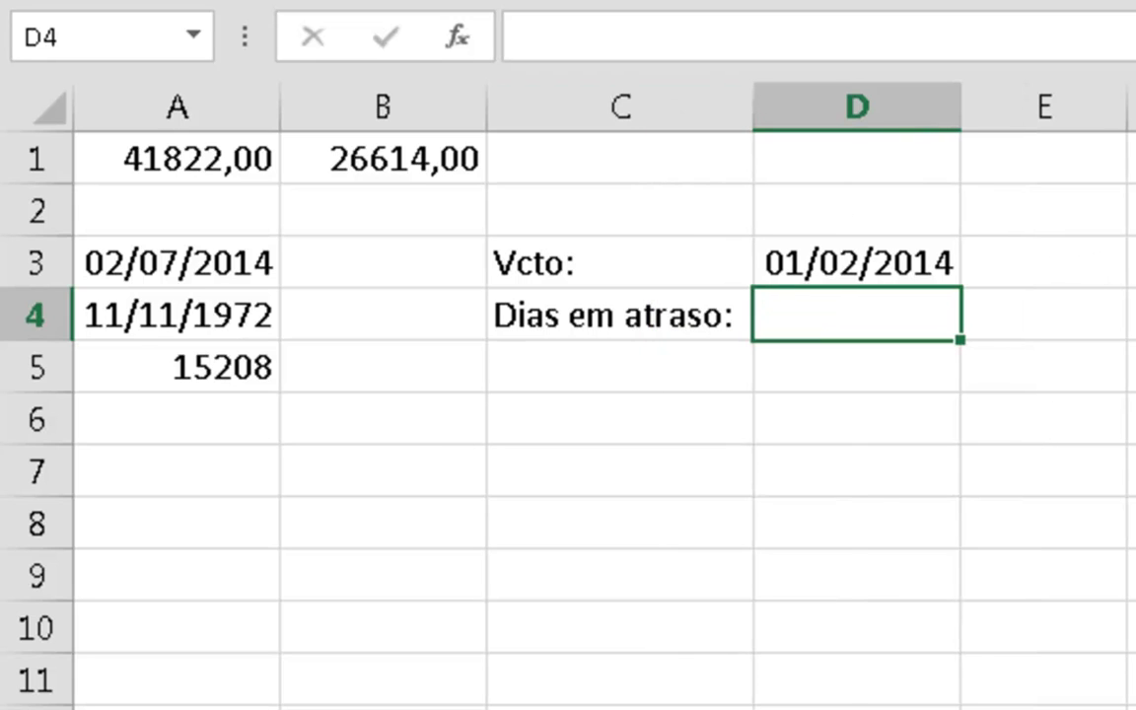
# - Insert today's date in cell D4 with the formula =HOJE()
pyautogui.click(1134, 210)
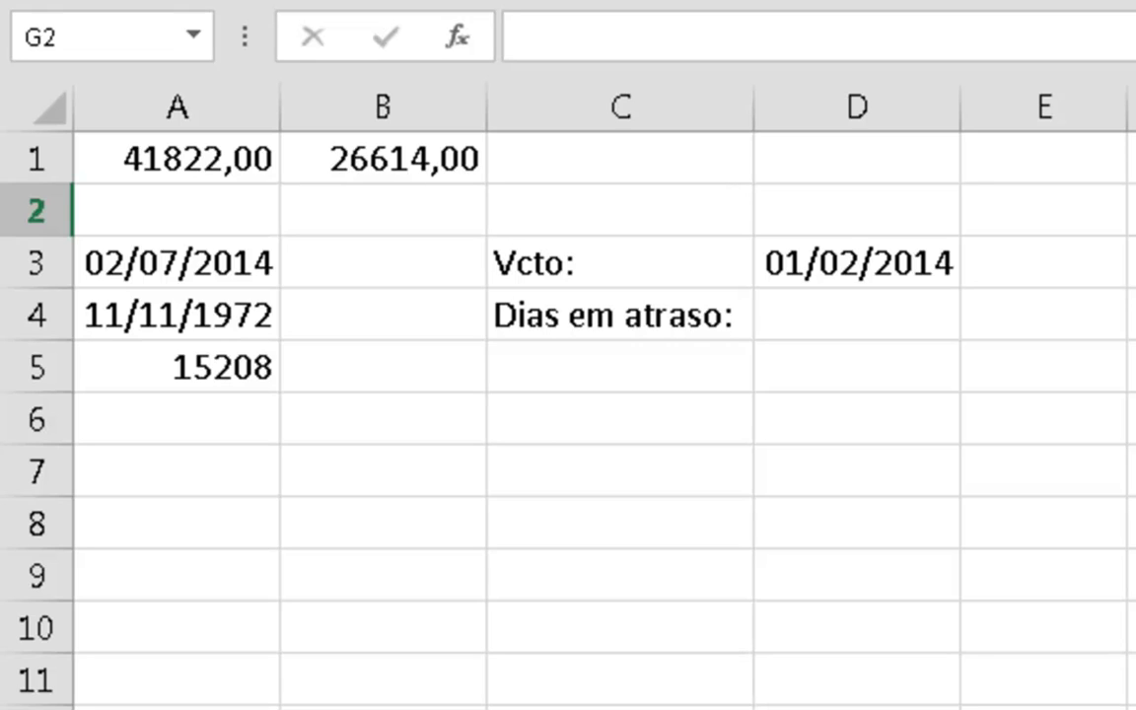
pyautogui.press('Down')
pyautogui.press('Down')
pyautogui.press('Left')
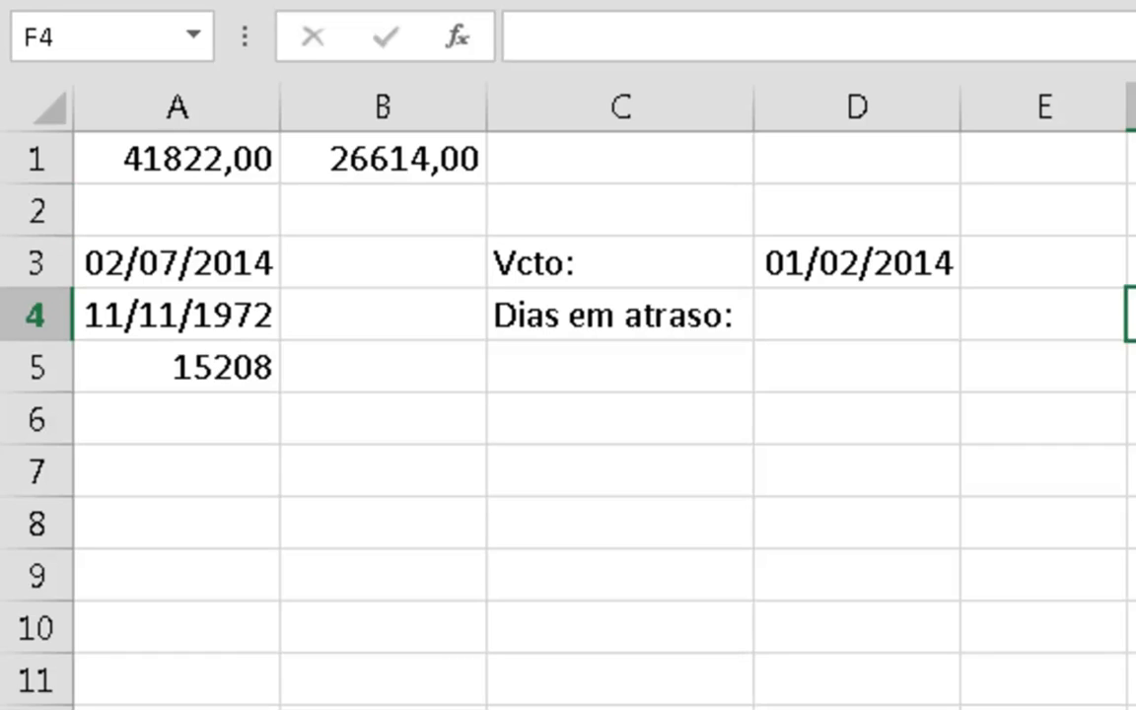
pyautogui.press('Left')
pyautogui.press('Left')
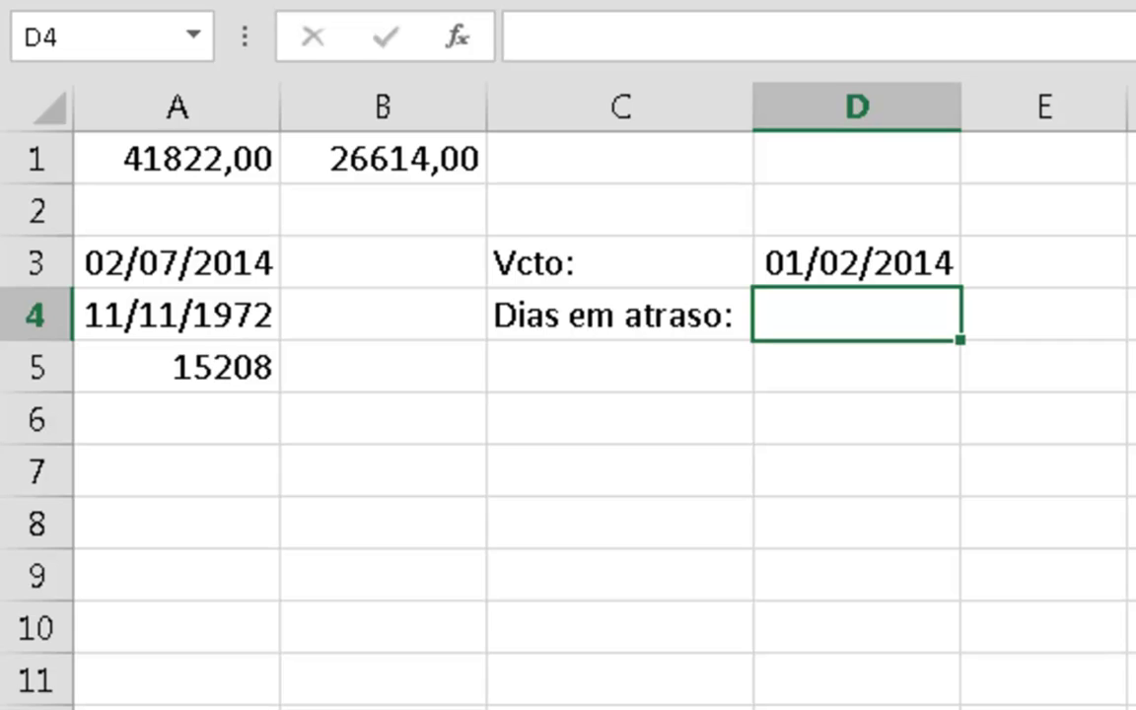
pyautogui.write('=hoj')
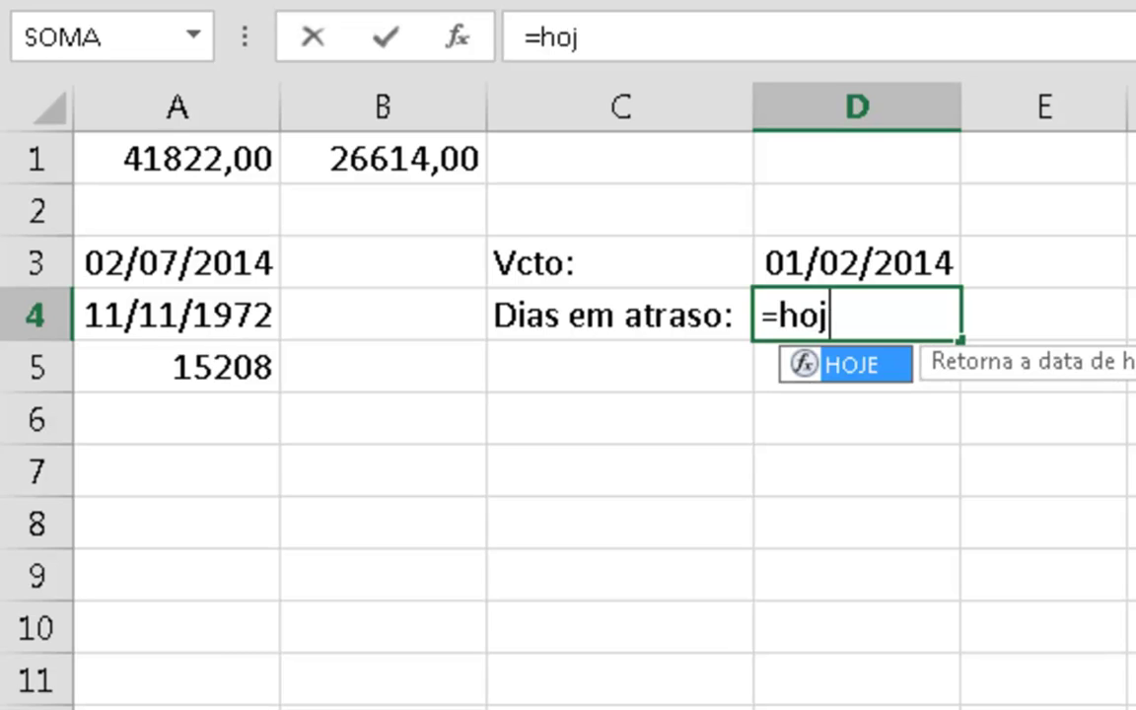
pyautogui.write('e()_')
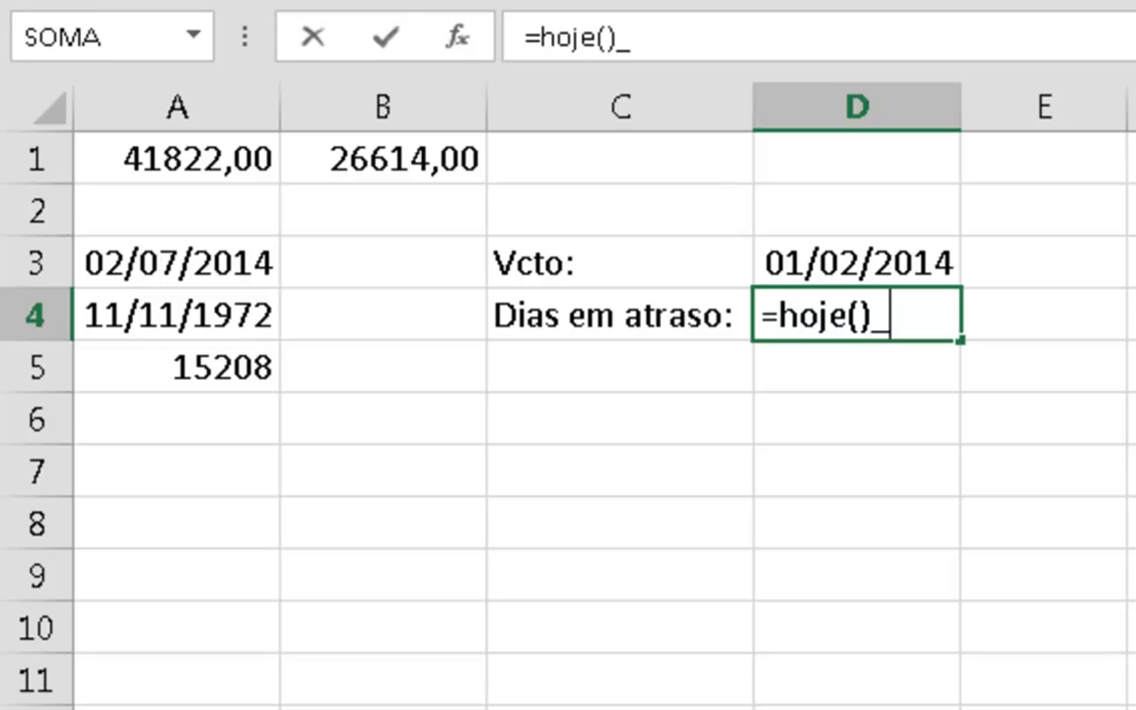
pyautogui.press('BackSpace')
pyautogui.press('Return')
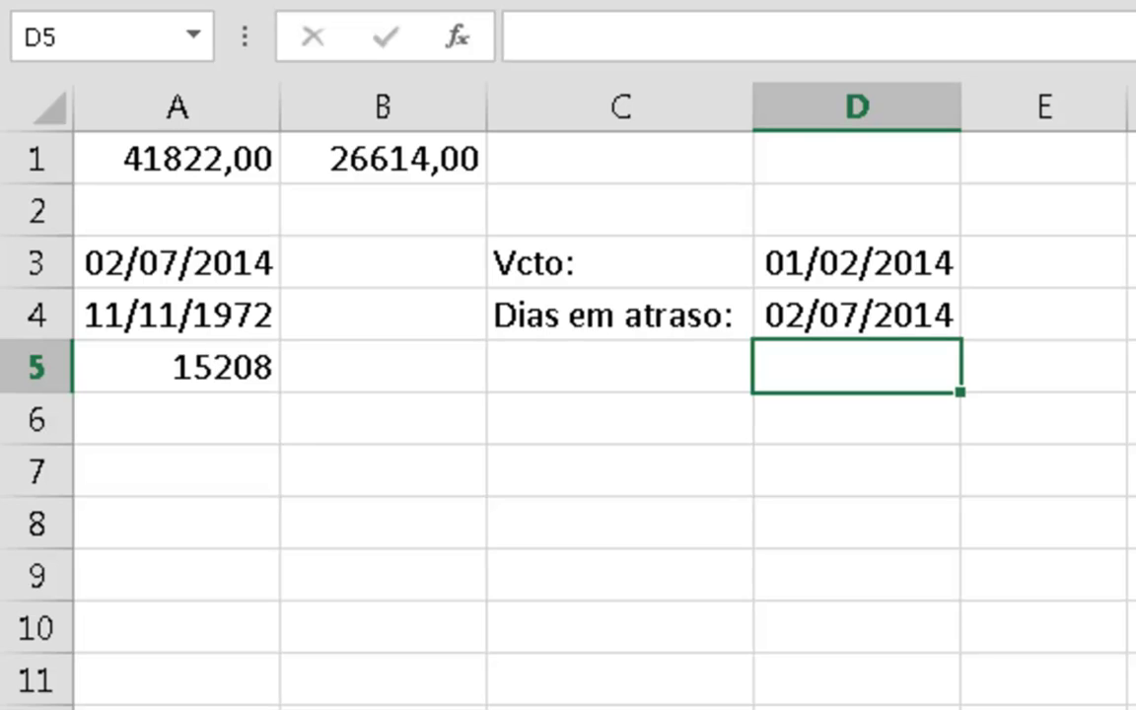
# - Compare the HOJE formula in cell D4 with the fixed date content of cell A3
pyautogui.click(875, 316)
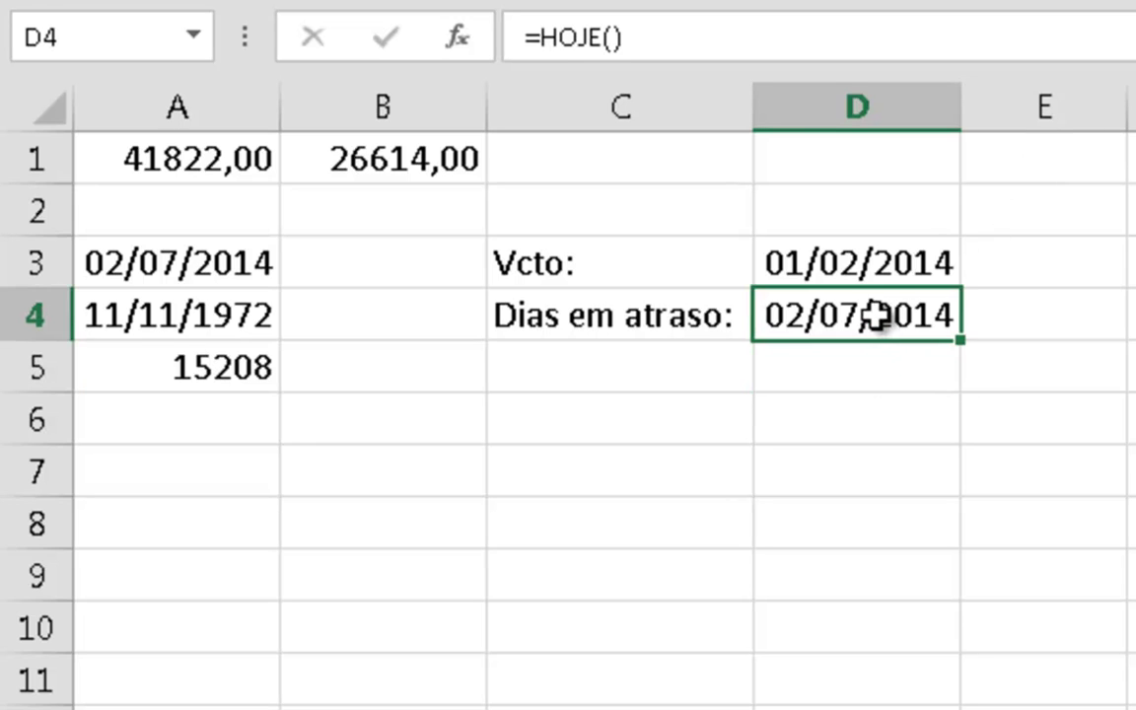
pyautogui.click(221, 254)
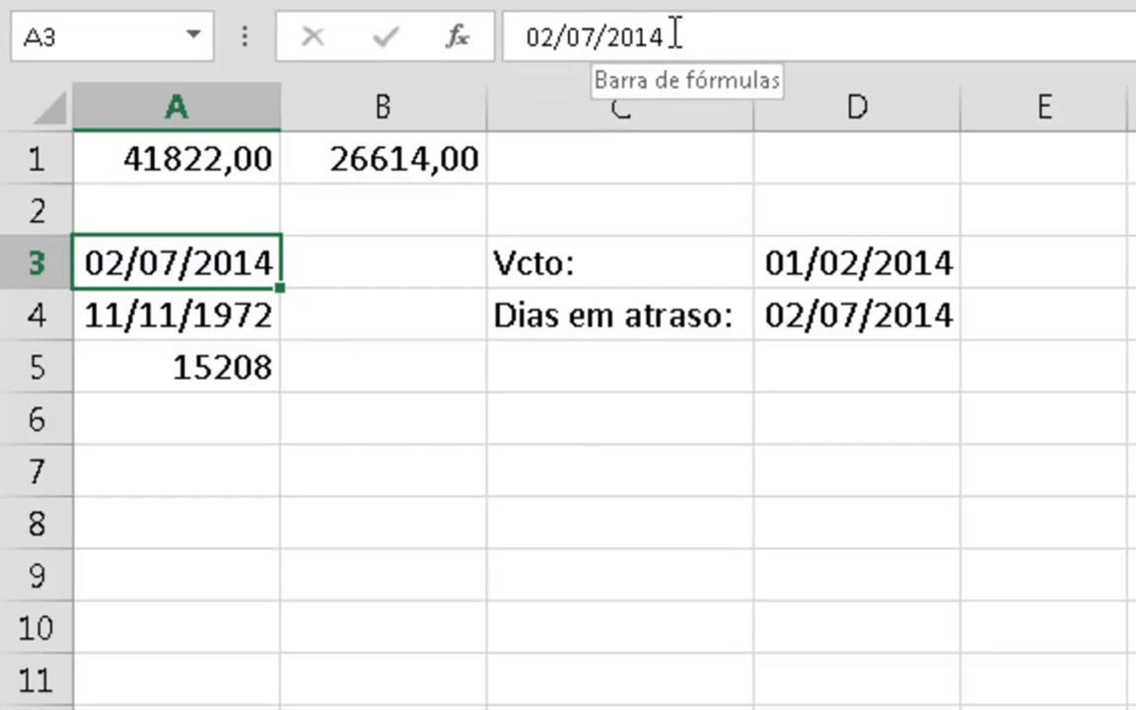
pyautogui.moveTo(661, 32); pyautogui.dragTo(515, 31)
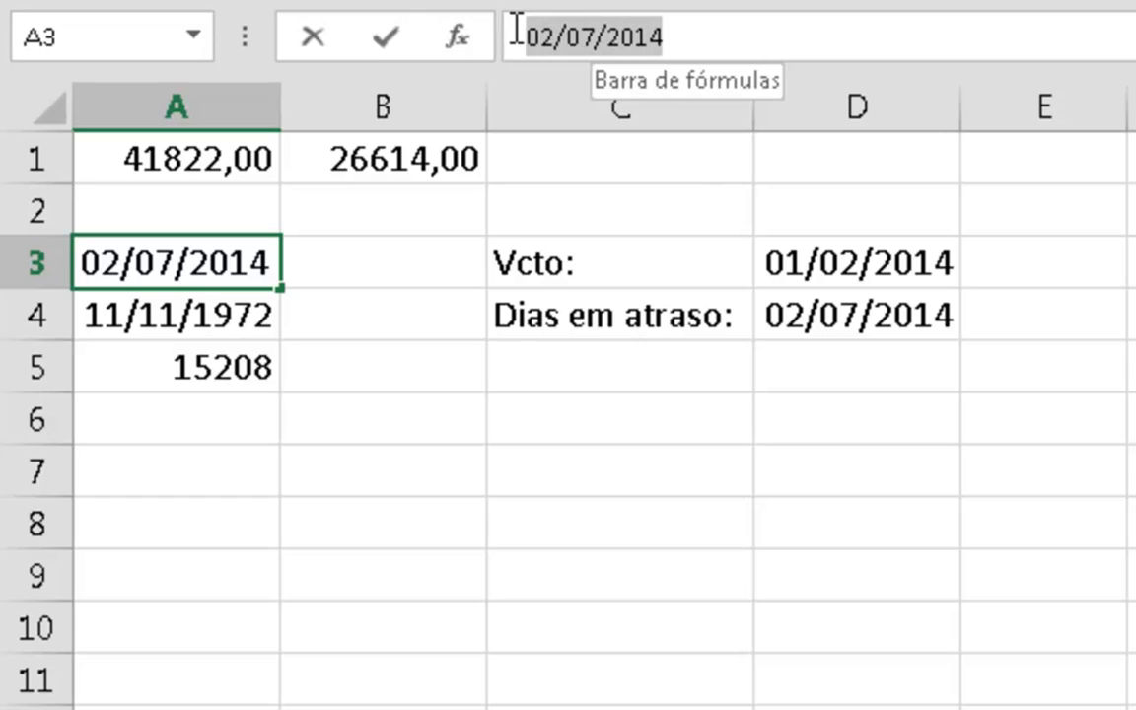
pyautogui.click(671, 35)
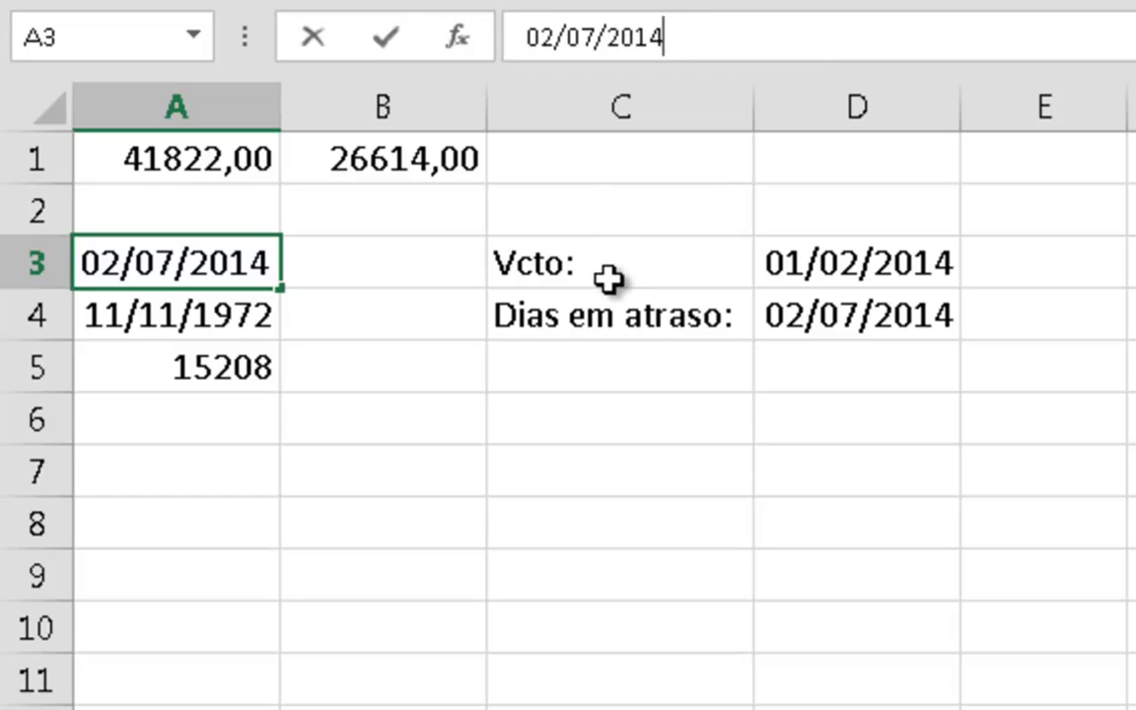
# - Calculate the days overdue in cell D5 with the formula =D4-D3
pyautogui.click(855, 308)
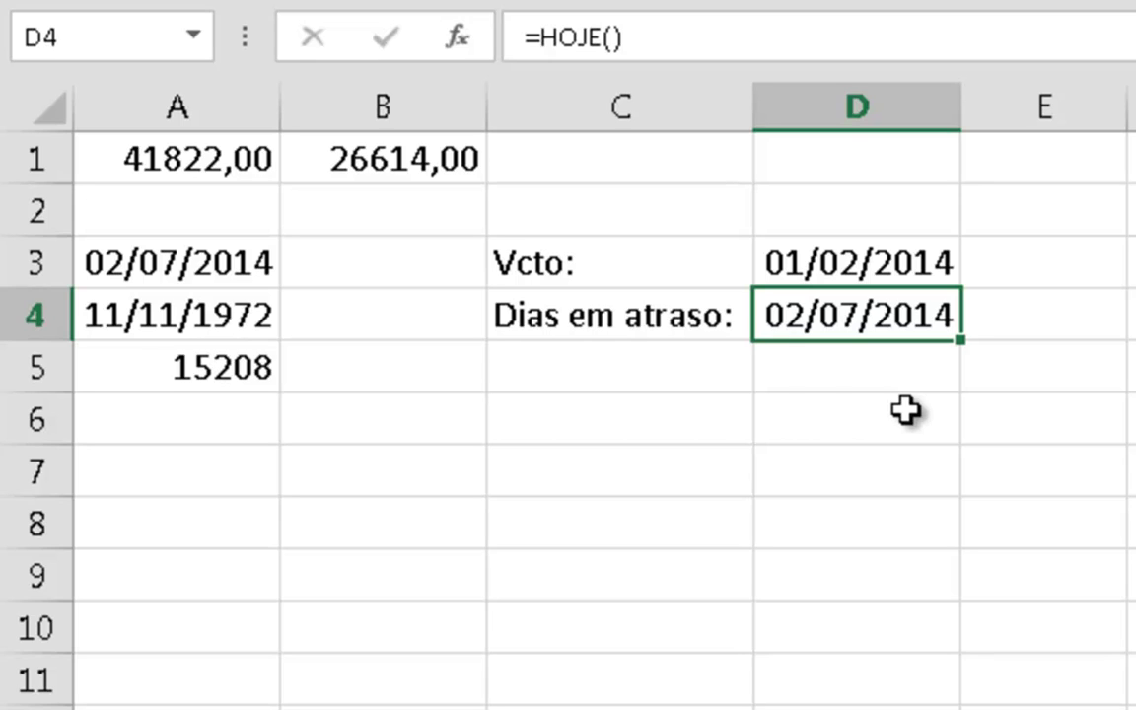
pyautogui.click(810, 390)
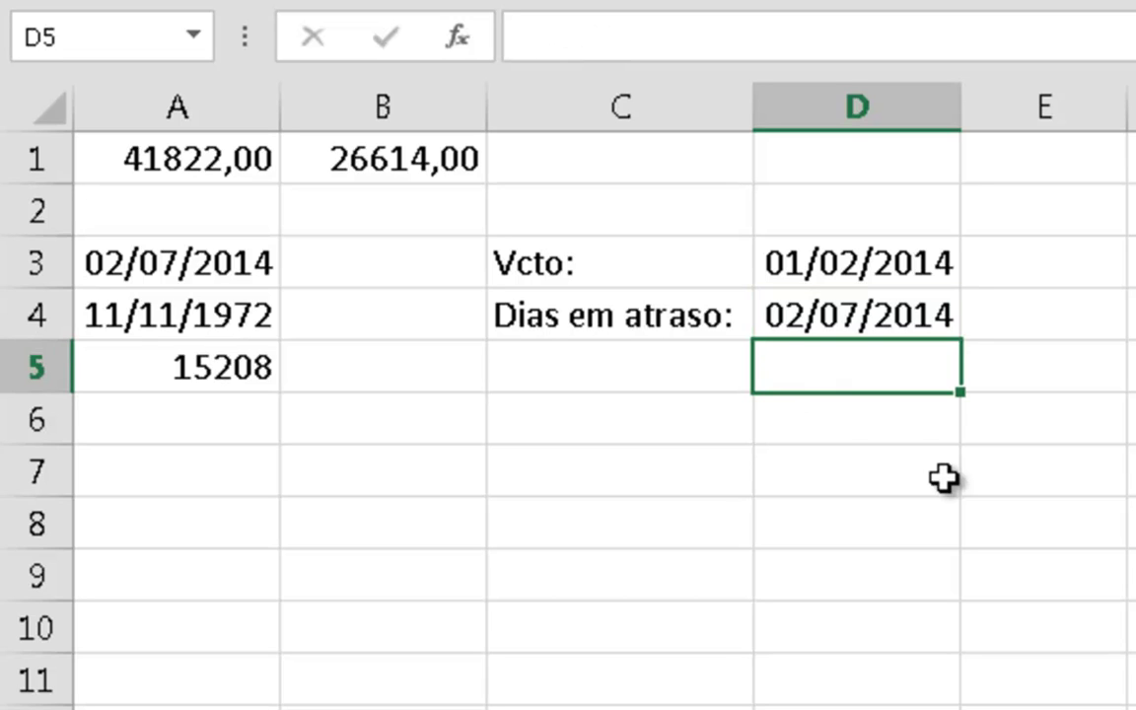
pyautogui.write('=')
pyautogui.press('Up')
pyautogui.press('Up')
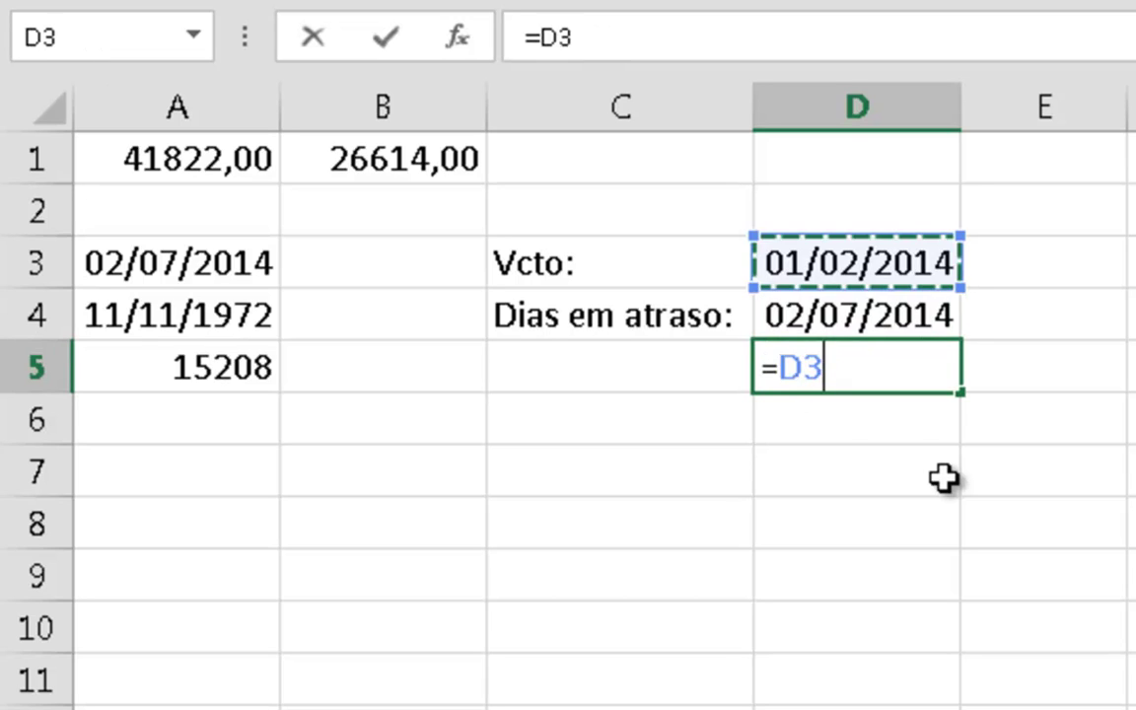
pyautogui.press('Down')
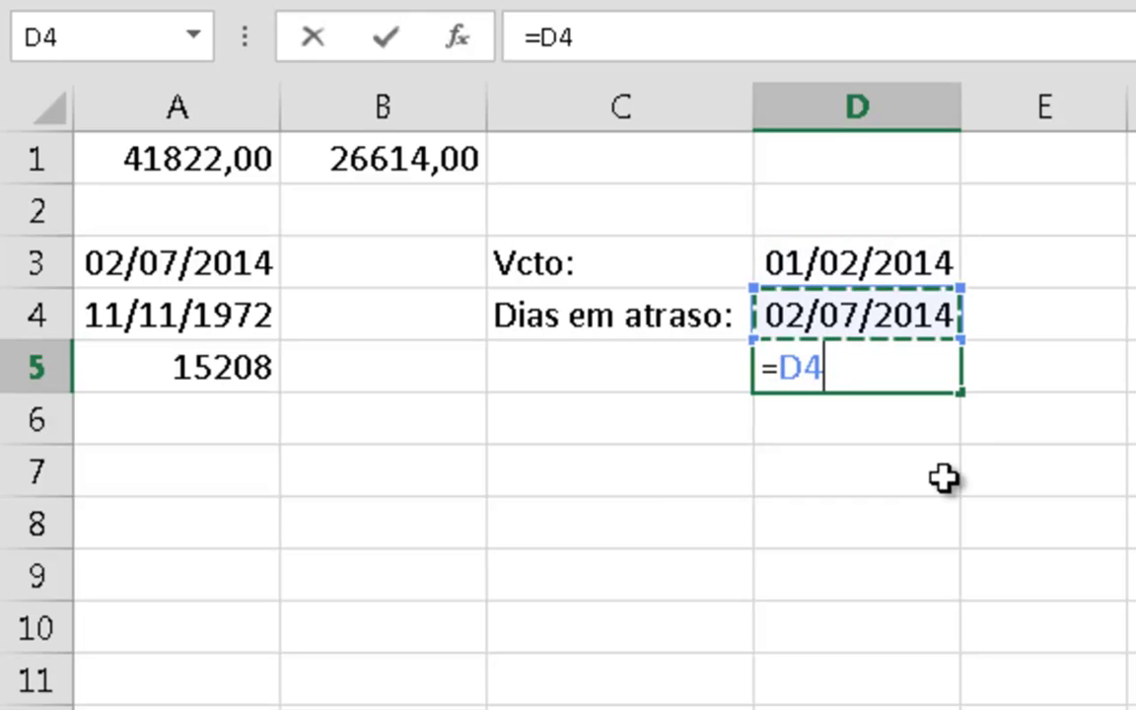
pyautogui.write('-')
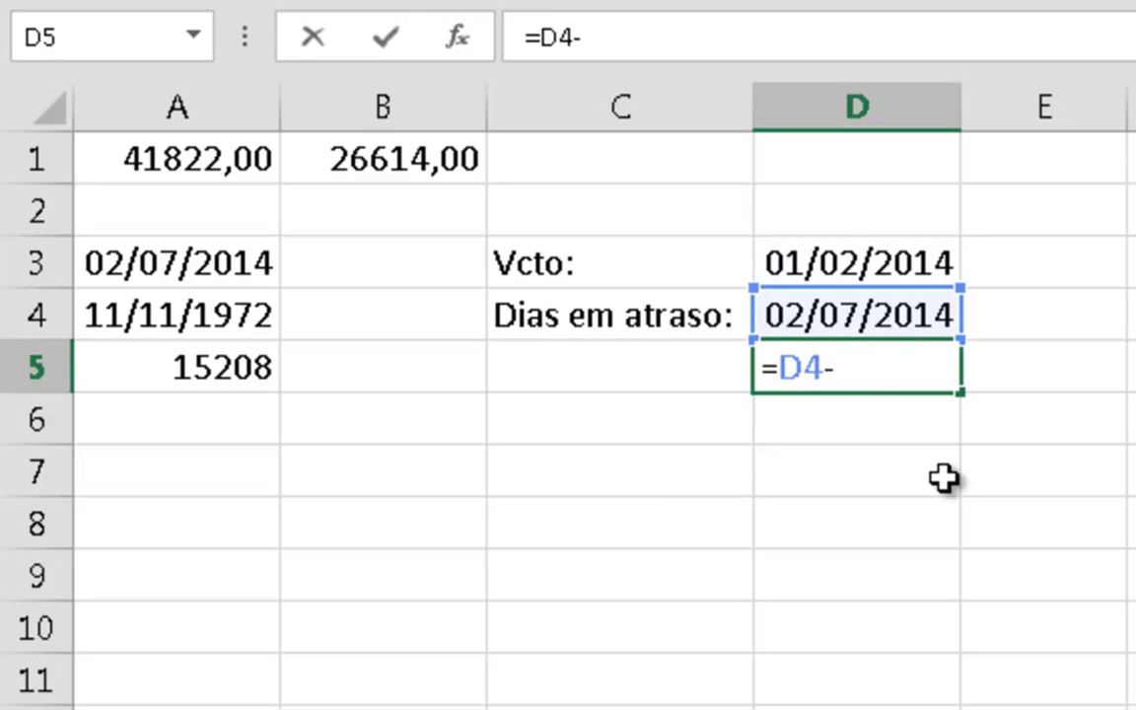
pyautogui.press('Up')
pyautogui.press('Up')
pyautogui.press('Return')
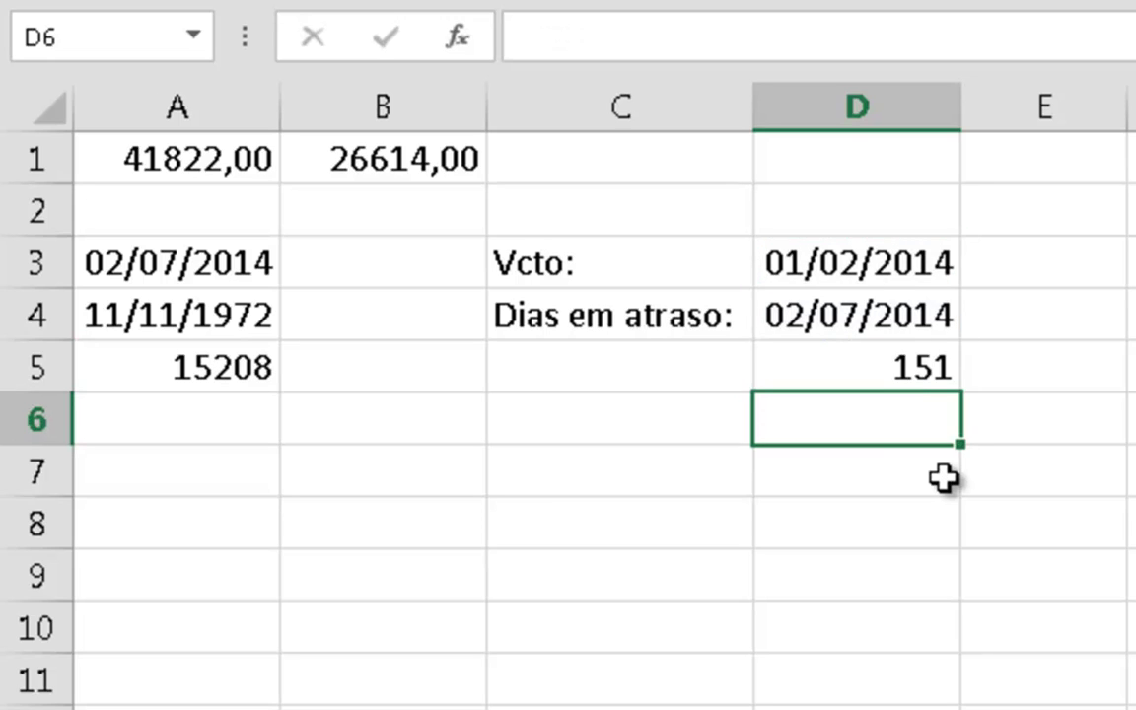
pyautogui.press('Up')
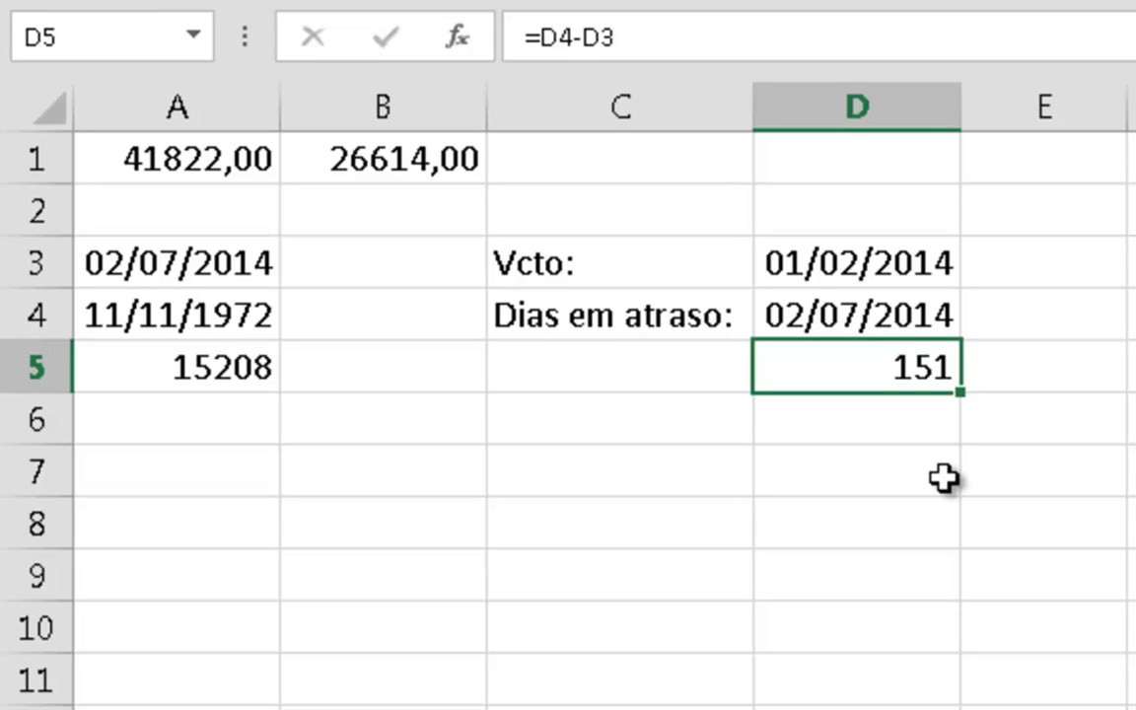
pyautogui.write('=')
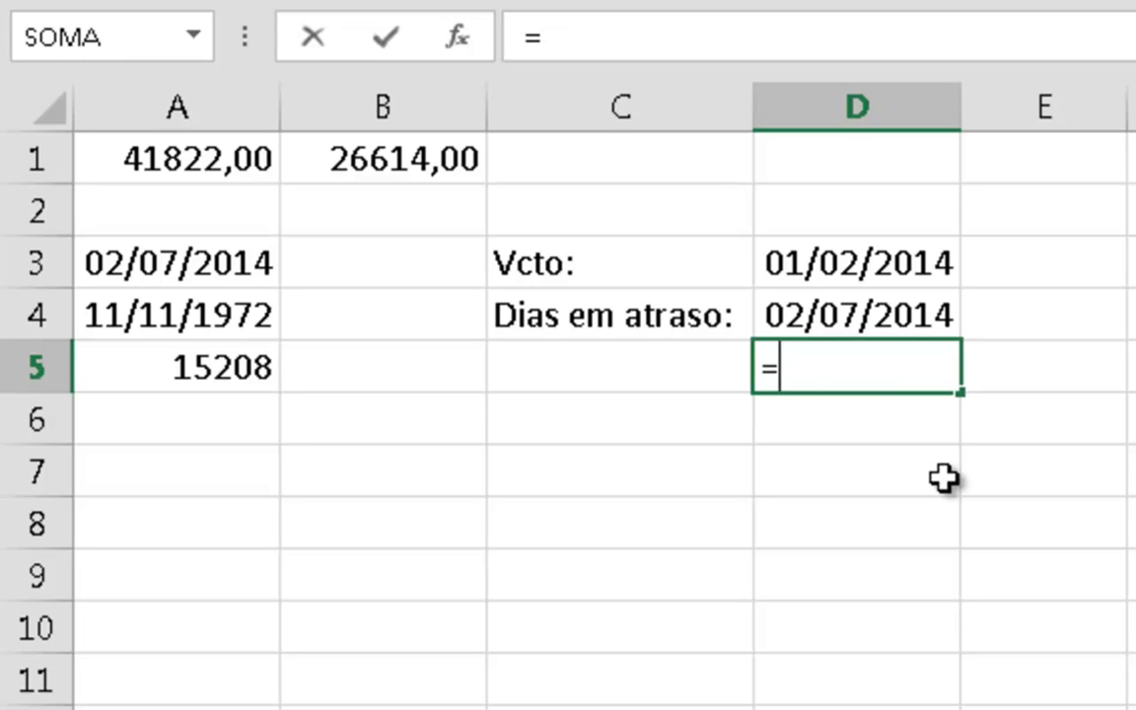
pyautogui.press('Up')
pyautogui.press('Up')
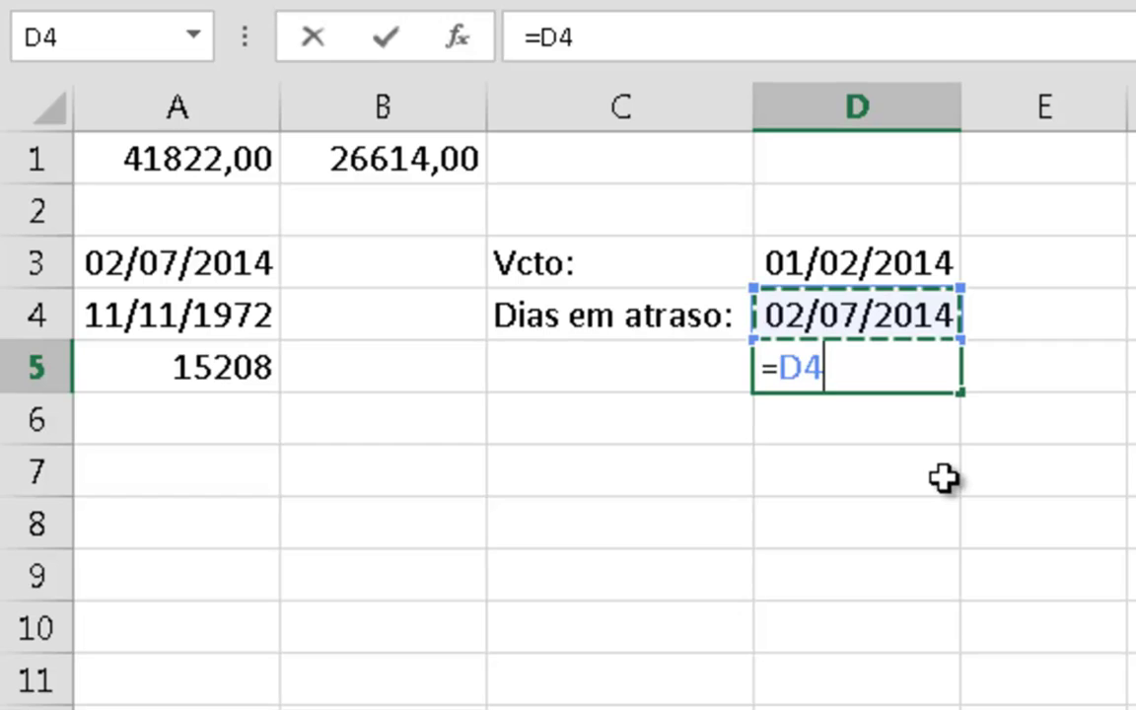
pyautogui.press('Down')
pyautogui.write('-')
pyautogui.press('Up')
pyautogui.press('Up')
pyautogui.press('Down')
pyautogui.press('BackSpace')
pyautogui.press('BackSpace')
pyautogui.press('BackSpace')
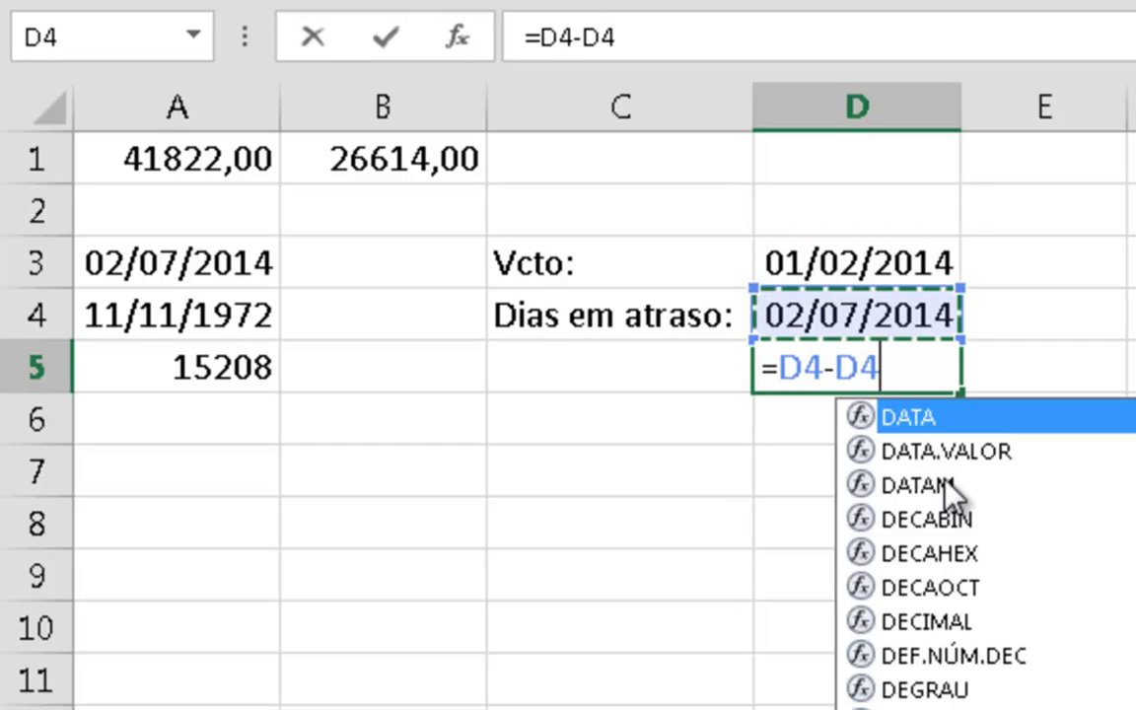
pyautogui.press('BackSpace')
pyautogui.press('BackSpace')
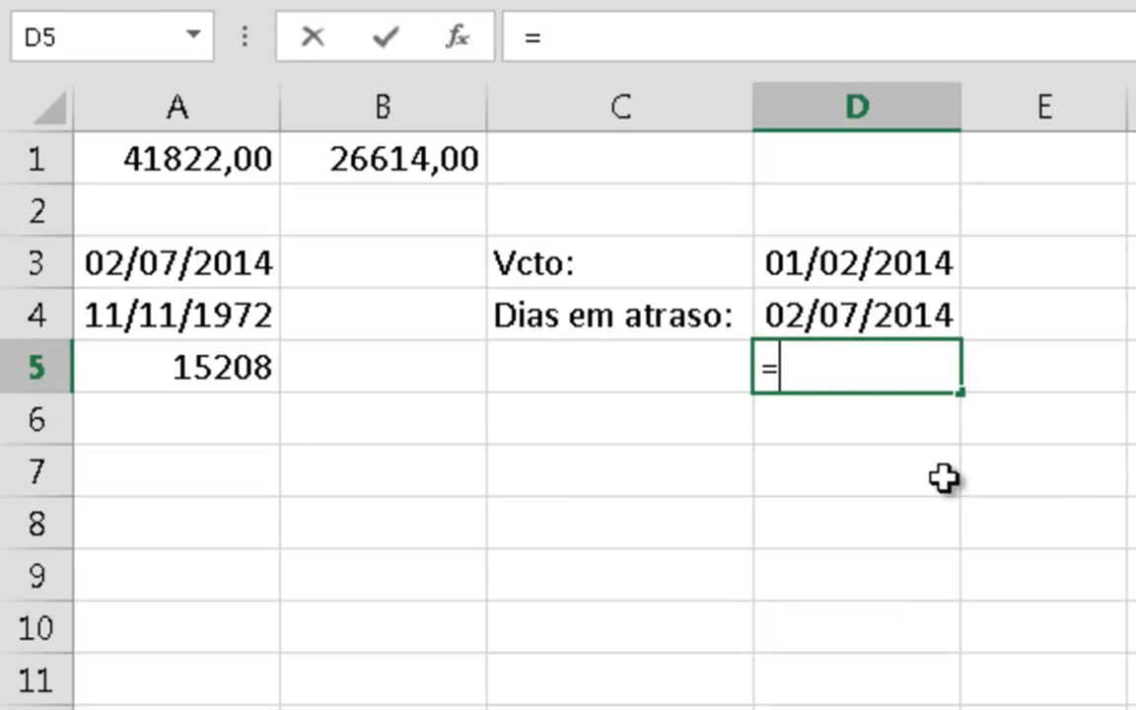
# - Try the reversed subtraction =D3-D4 in cell D5
pyautogui.press('Up')
pyautogui.press('Up')
pyautogui.press('Up')
pyautogui.press('Down')
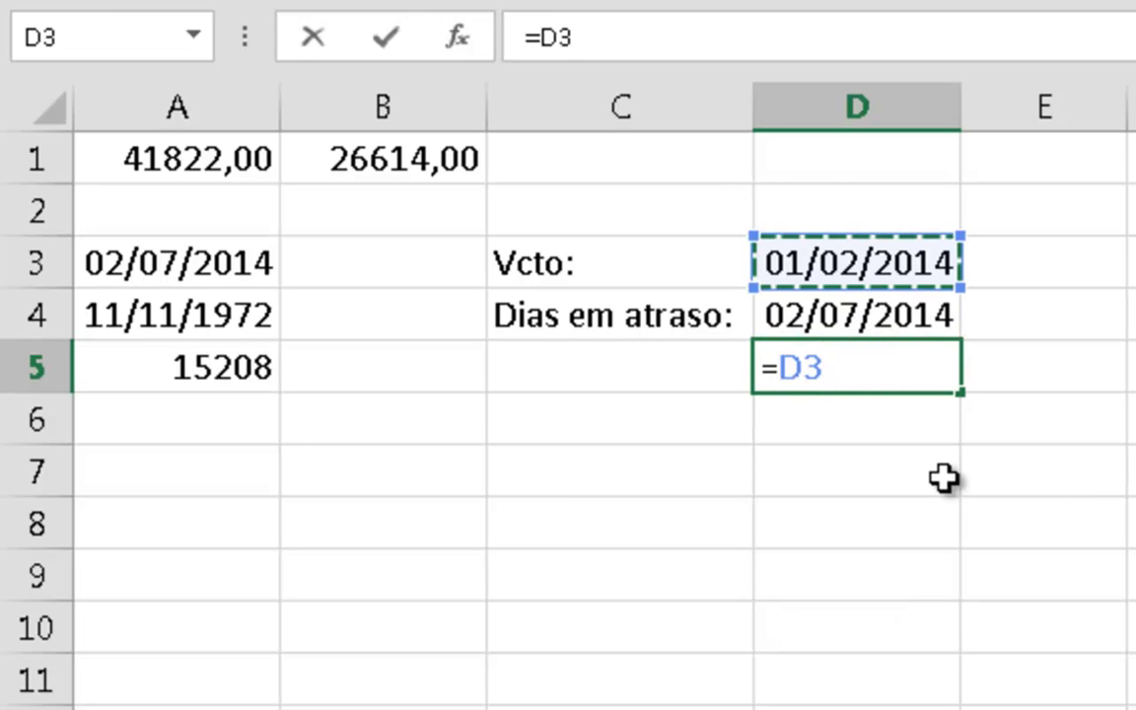
pyautogui.write('-')
pyautogui.press('Up')
pyautogui.press('Return')
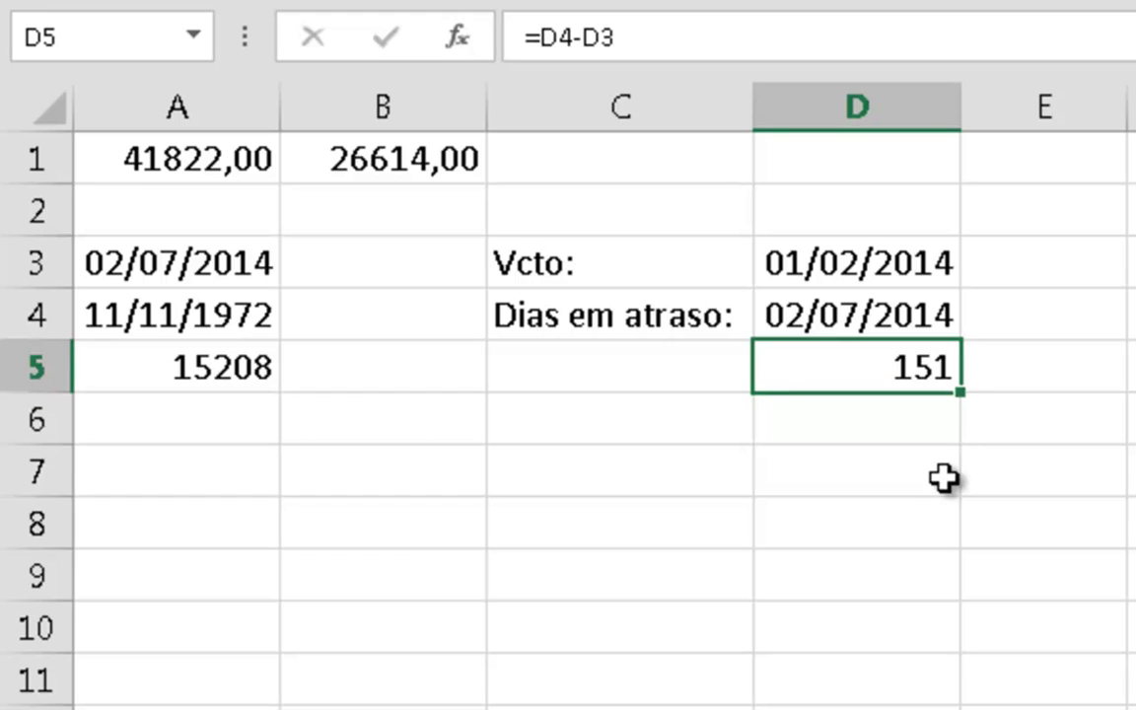
# - Enter the issue date 02/07/2014 in cell F3 and the label "Emissão" beside it in cell G3
pyautogui.press('Up')
pyautogui.press('Up')
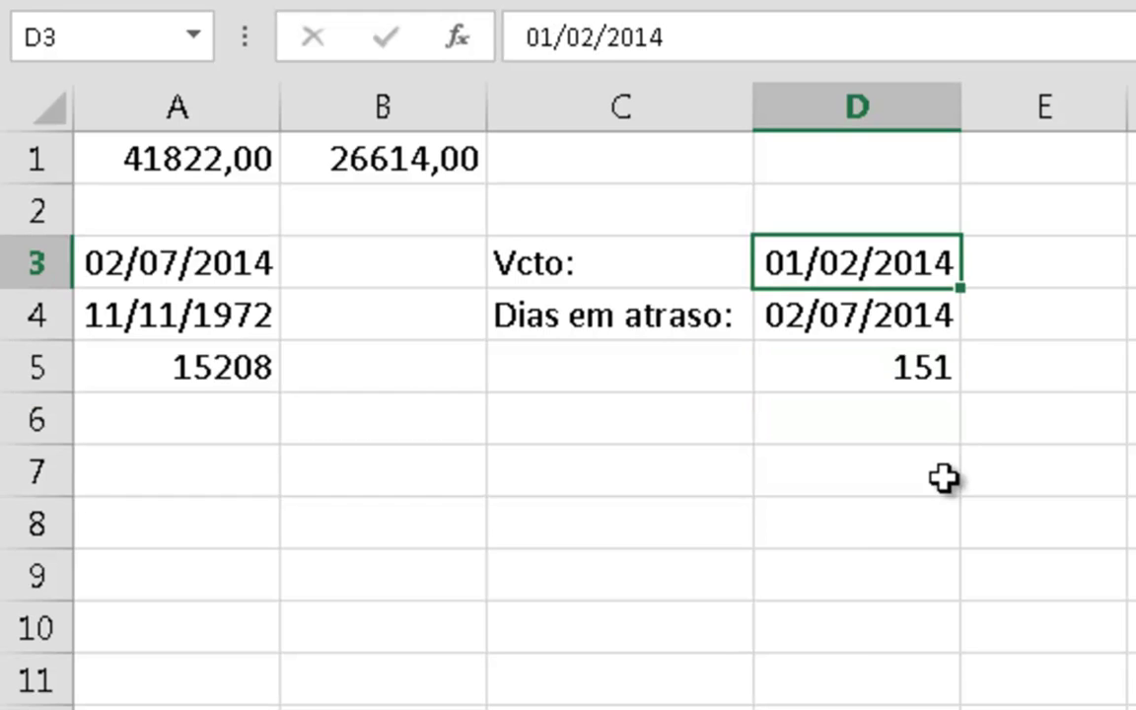
pyautogui.press('Down')
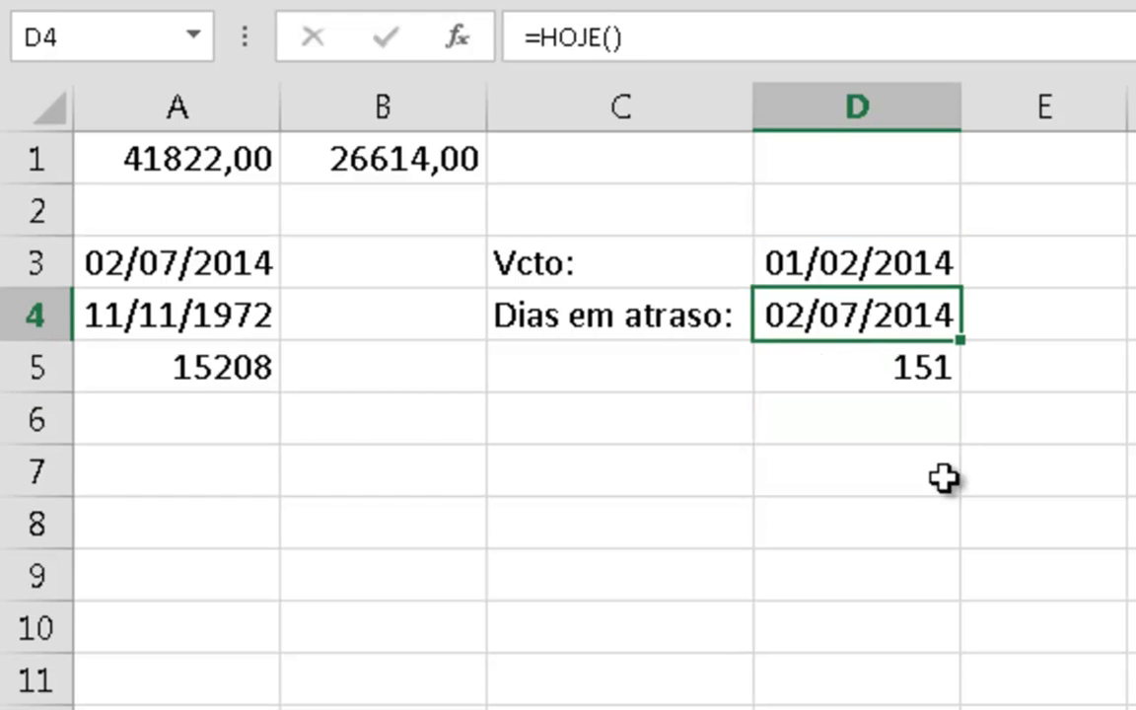
pyautogui.press('Up')
pyautogui.press('Right')
pyautogui.press('Right')
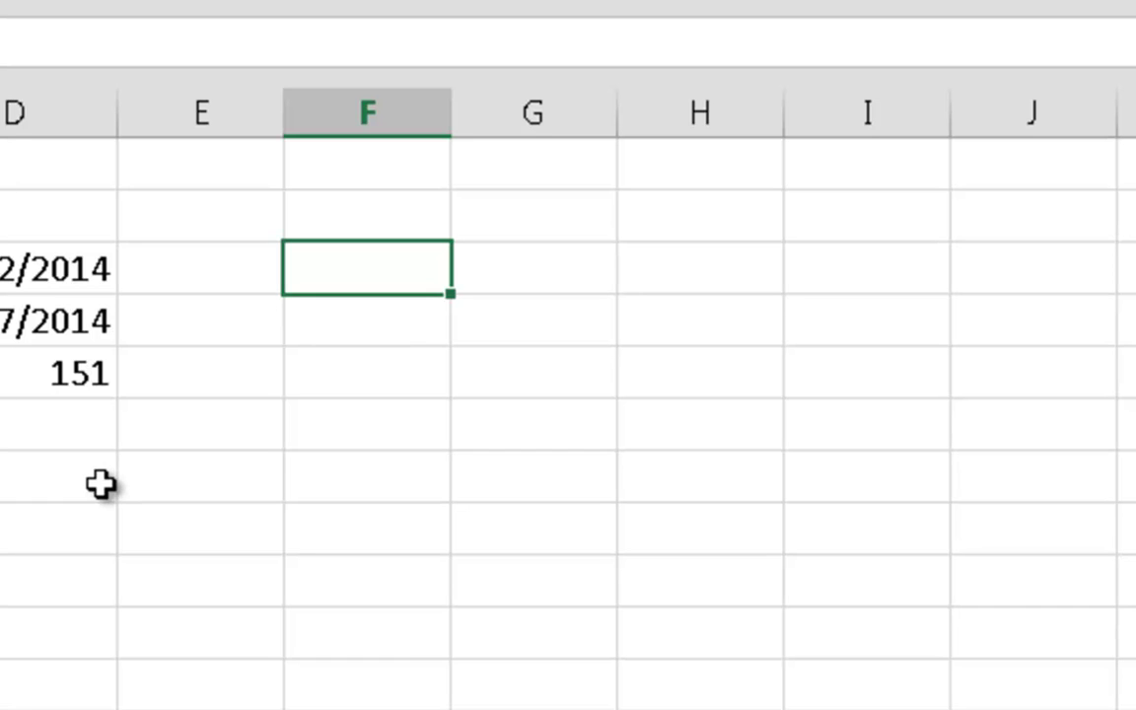
pyautogui.write('02/07/2014')
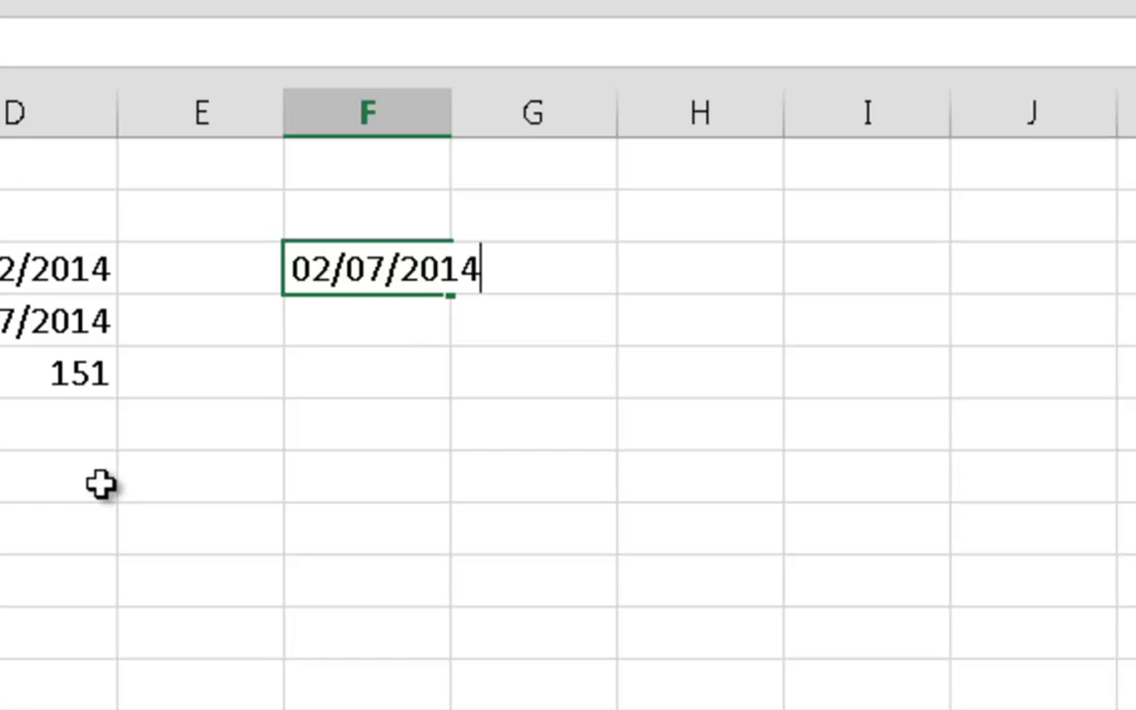
pyautogui.press('Return')
pyautogui.press('Up')
pyautogui.press('Right')
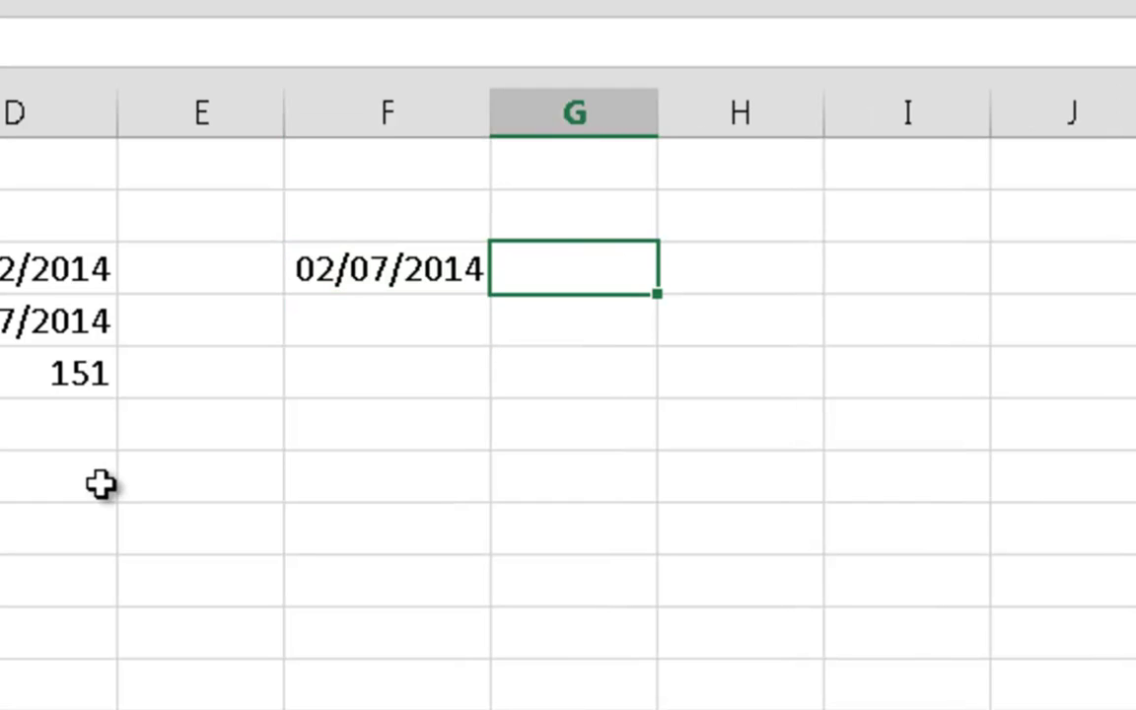
pyautogui.write('Emissão')
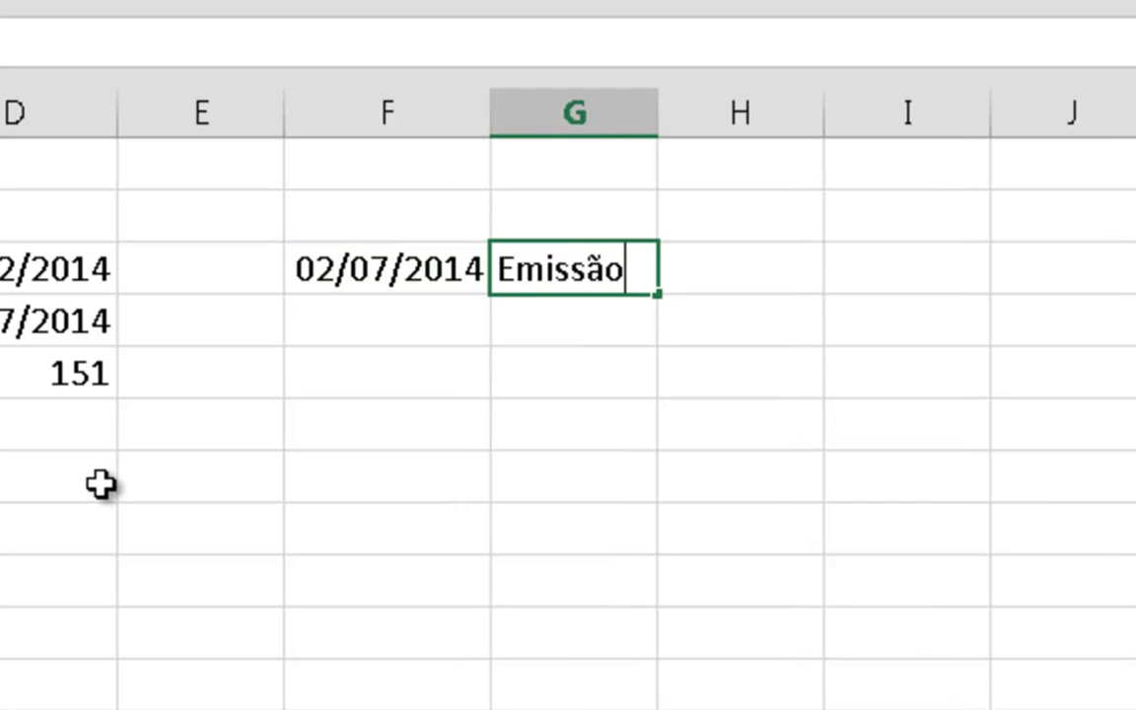
pyautogui.press('Return')
# - Enter the label "Vencto 28 dias" in cell G4
pyautogui.write('Vencot')
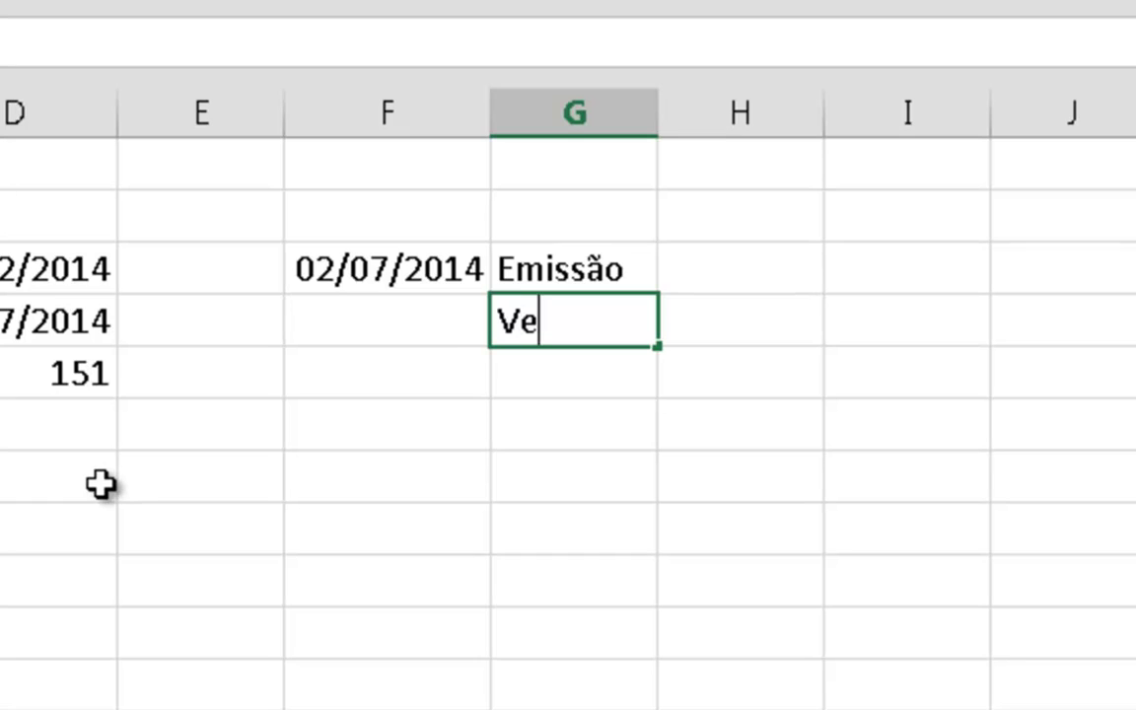
pyautogui.press('BackSpace')
pyautogui.press('BackSpace')
pyautogui.write('to')
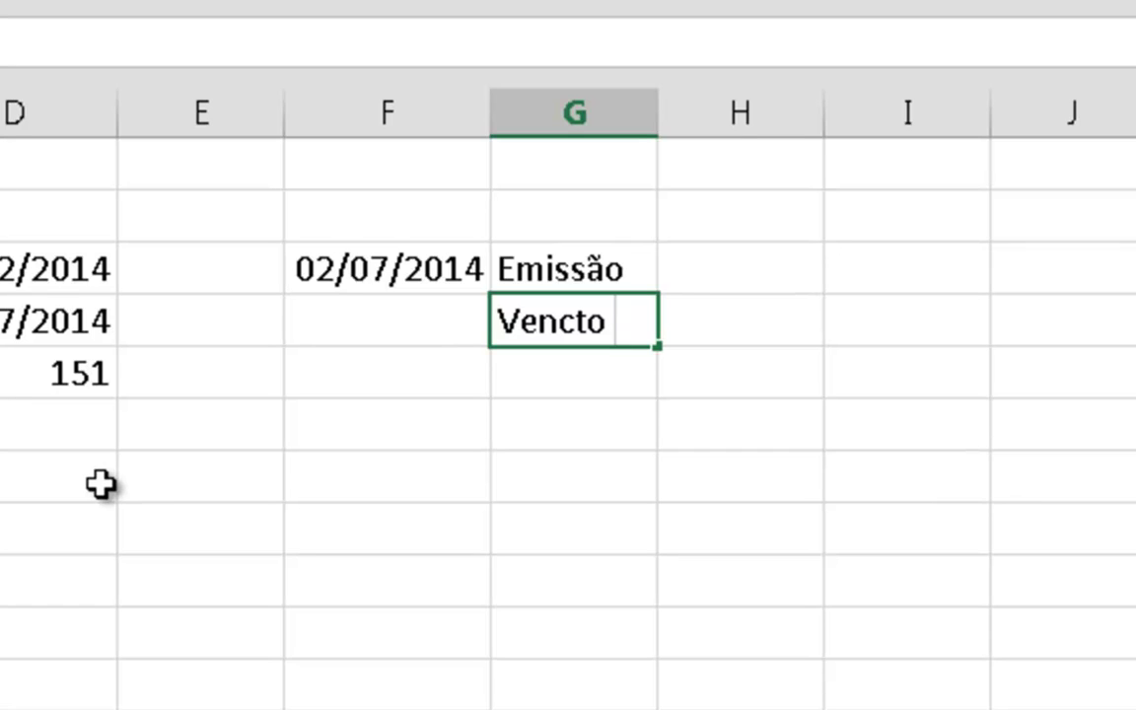
pyautogui.write(' 28 dias')
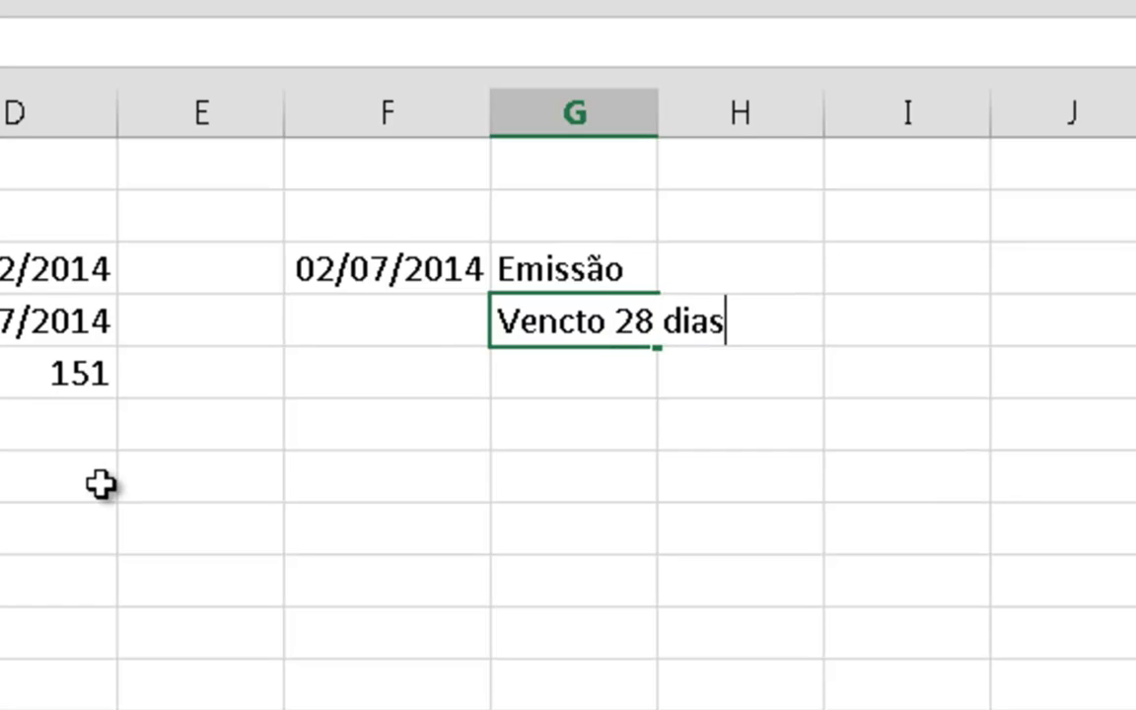
pyautogui.press('Return')
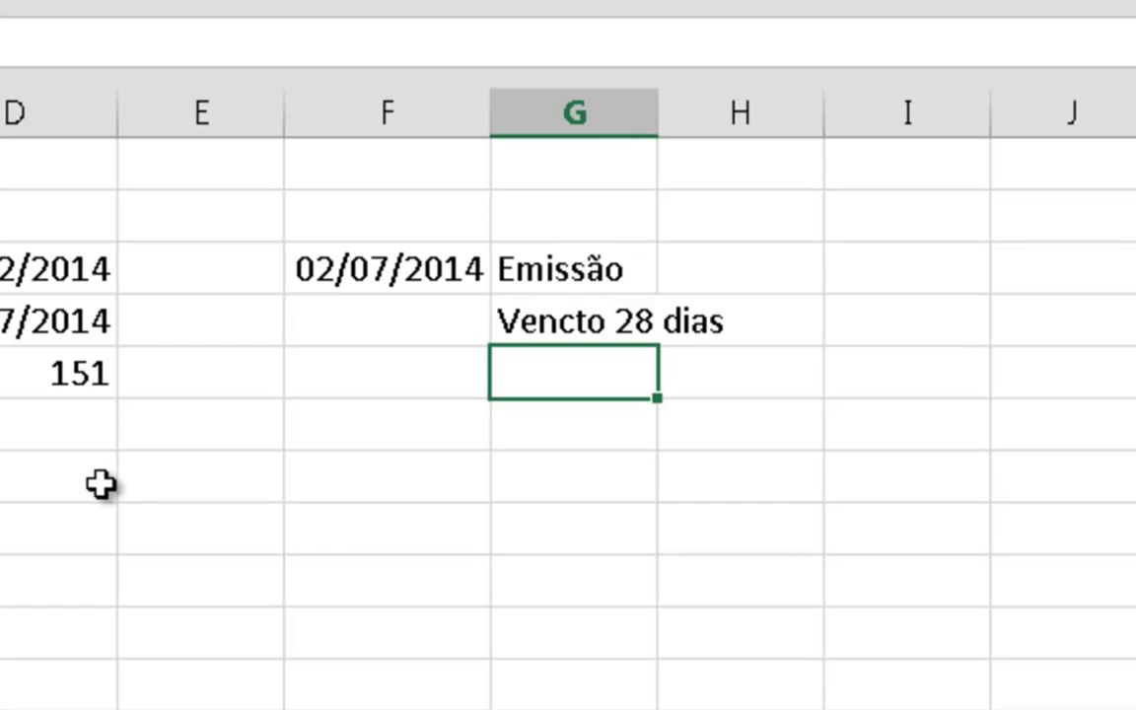
# - Calculate the due date in cell F4 by adding 28 days to the issue date with =F3+28
pyautogui.press('Up')
pyautogui.press('Left')
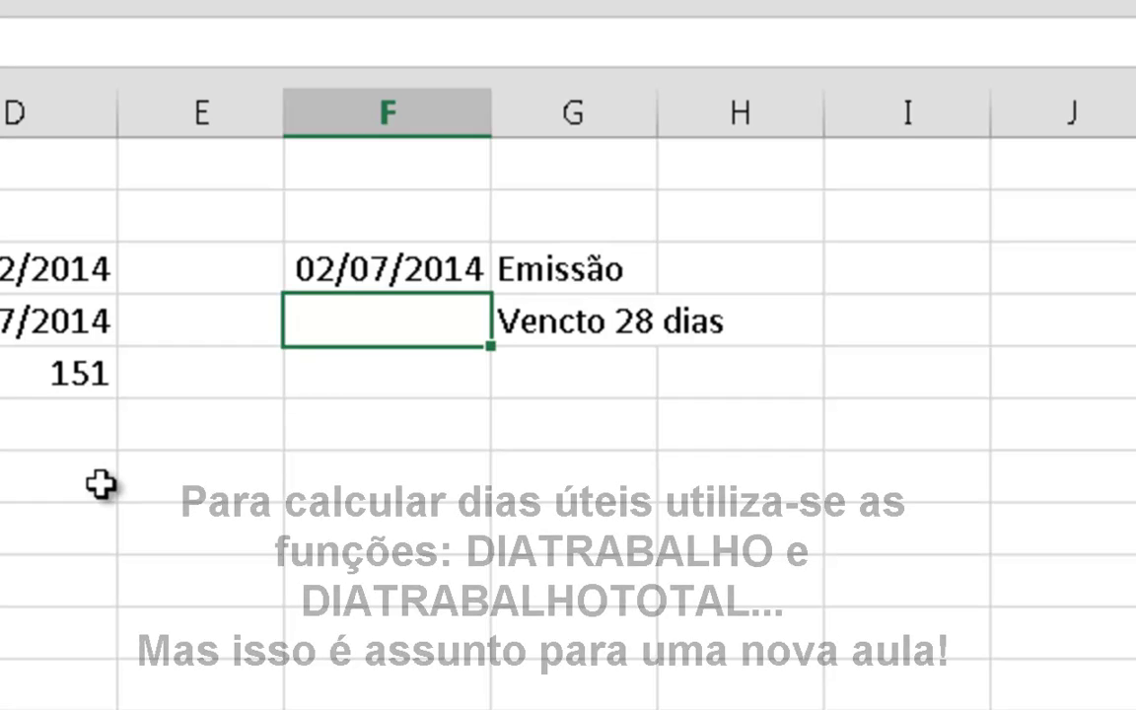
pyautogui.write('=')
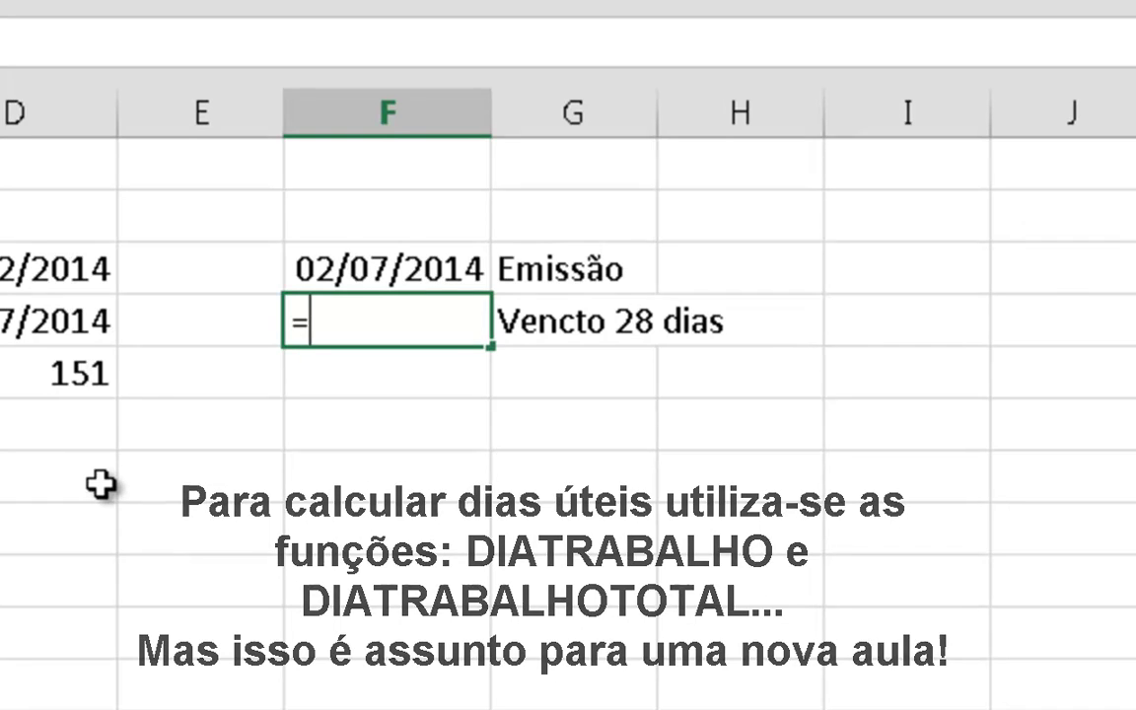
pyautogui.press('Up')
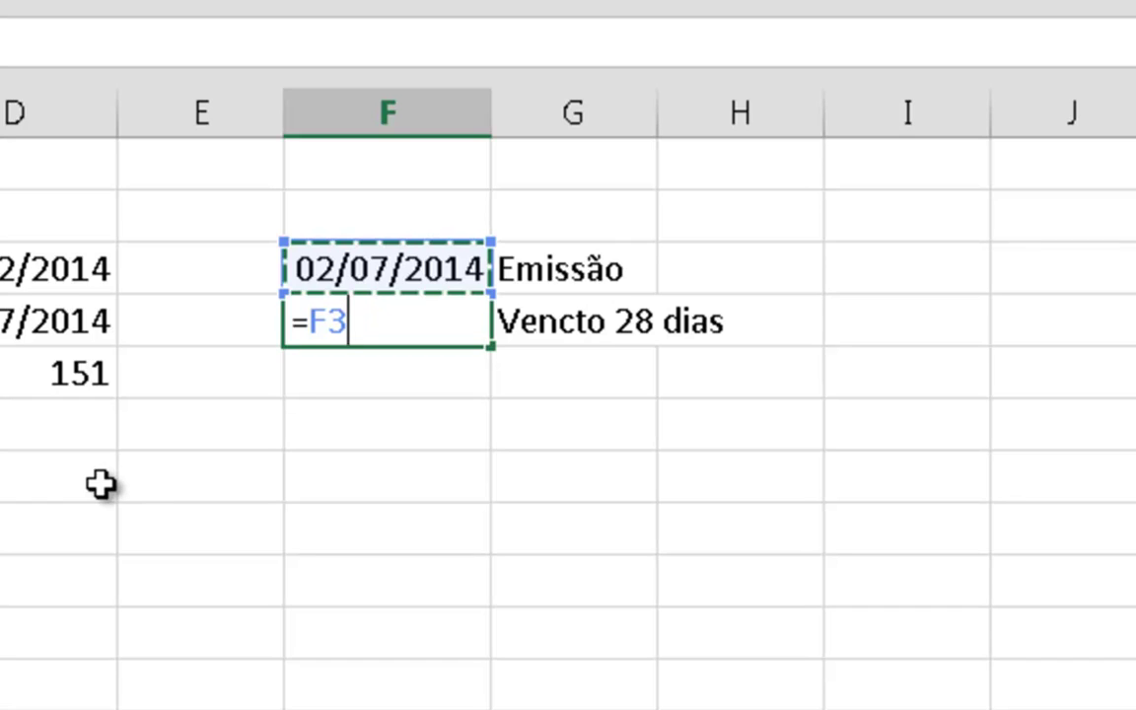
pyautogui.write('+')
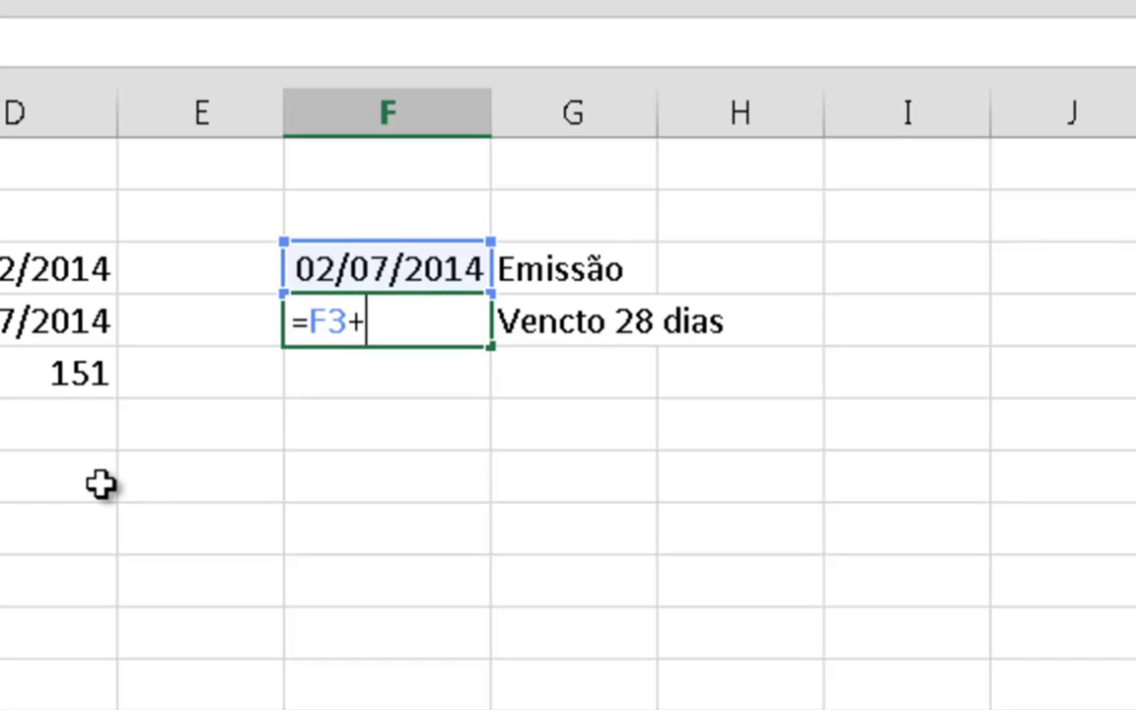
pyautogui.write('28')
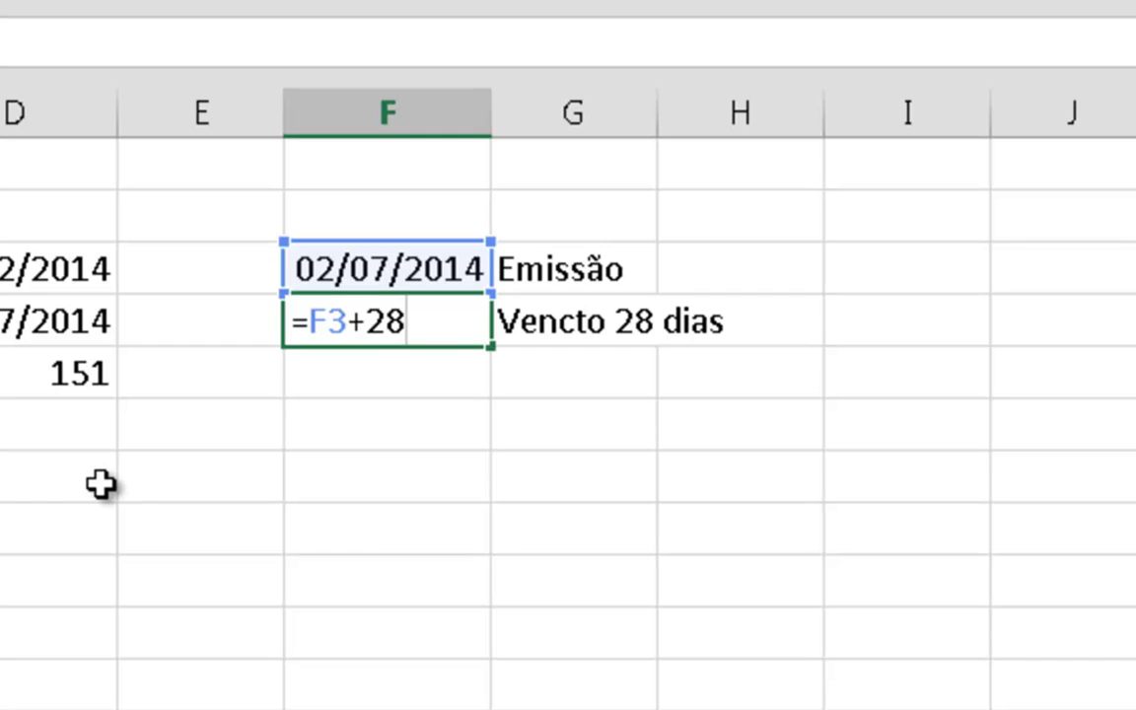
pyautogui.press('Return')
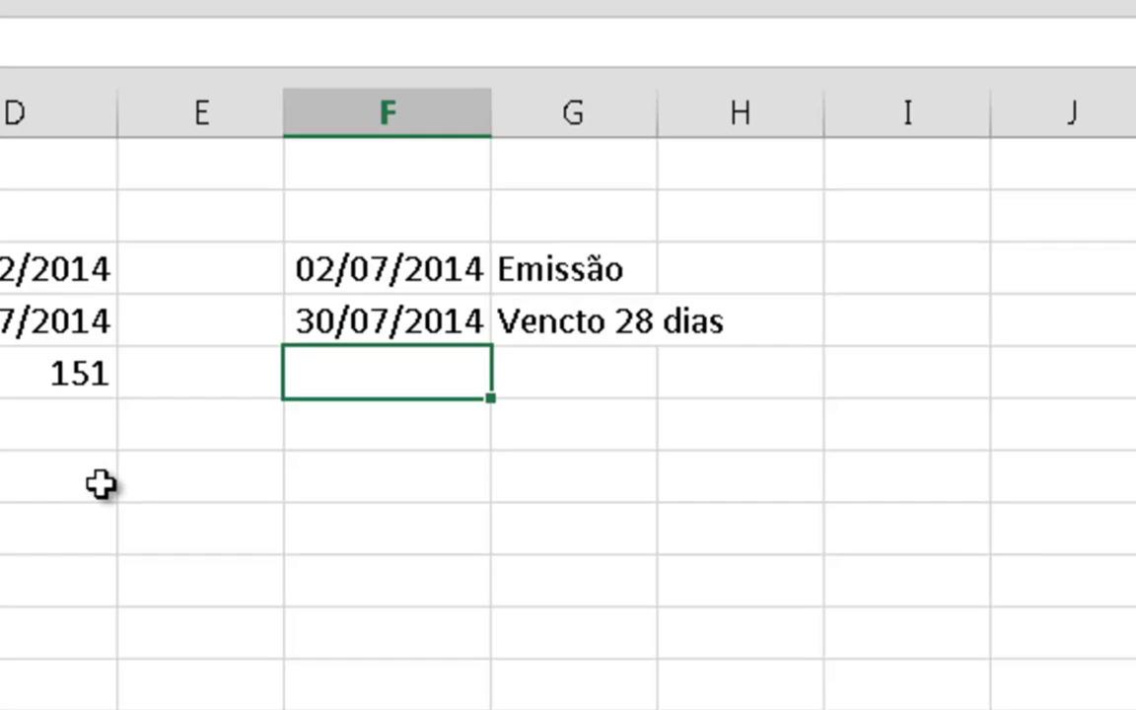
# - Enter the date 02/07/2014 in cell I3 to start a second due-date example
pyautogui.press('Down')
pyautogui.press('Down')
pyautogui.press('Right')
pyautogui.press('Right')
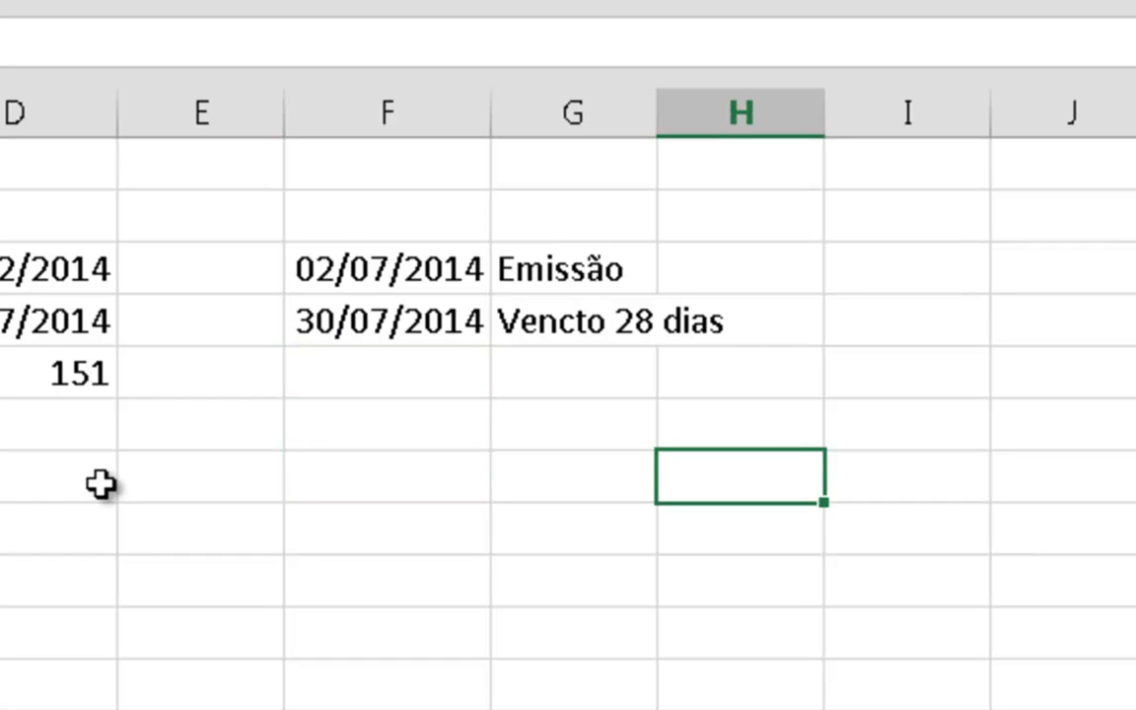
pyautogui.press('Up')
pyautogui.press('Up')
pyautogui.press('Up')
pyautogui.press('Right')
pyautogui.press('Right')
pyautogui.press('Up')
pyautogui.press('Left')
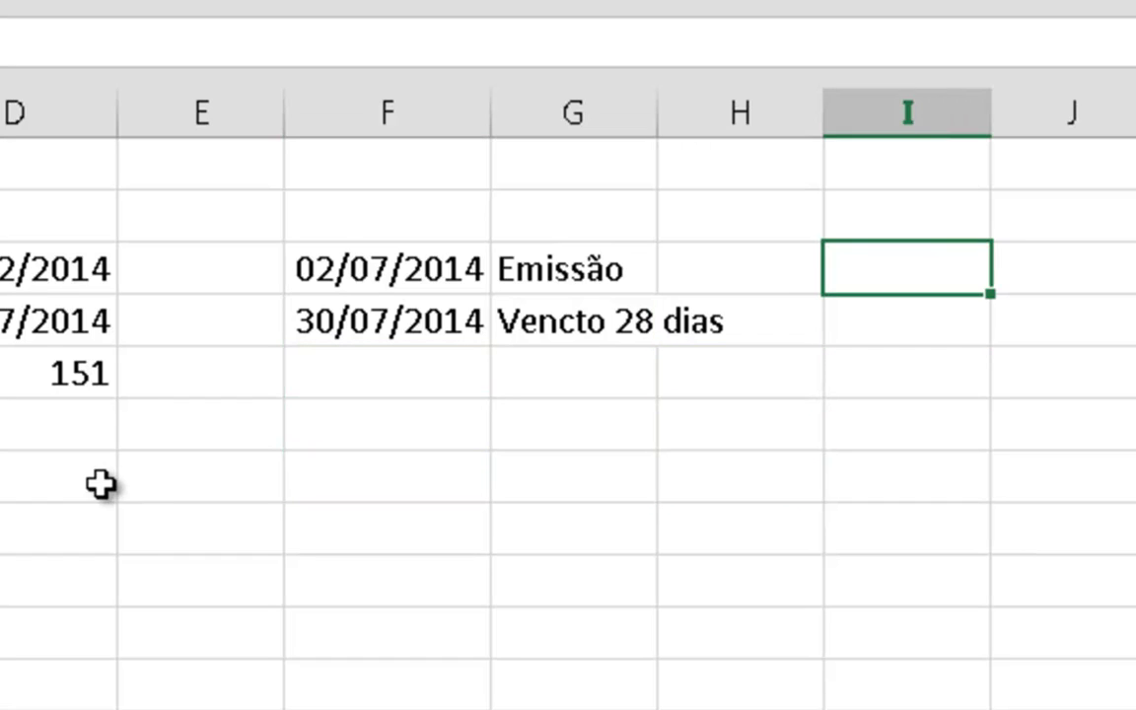
pyautogui.write('02/07/2014')
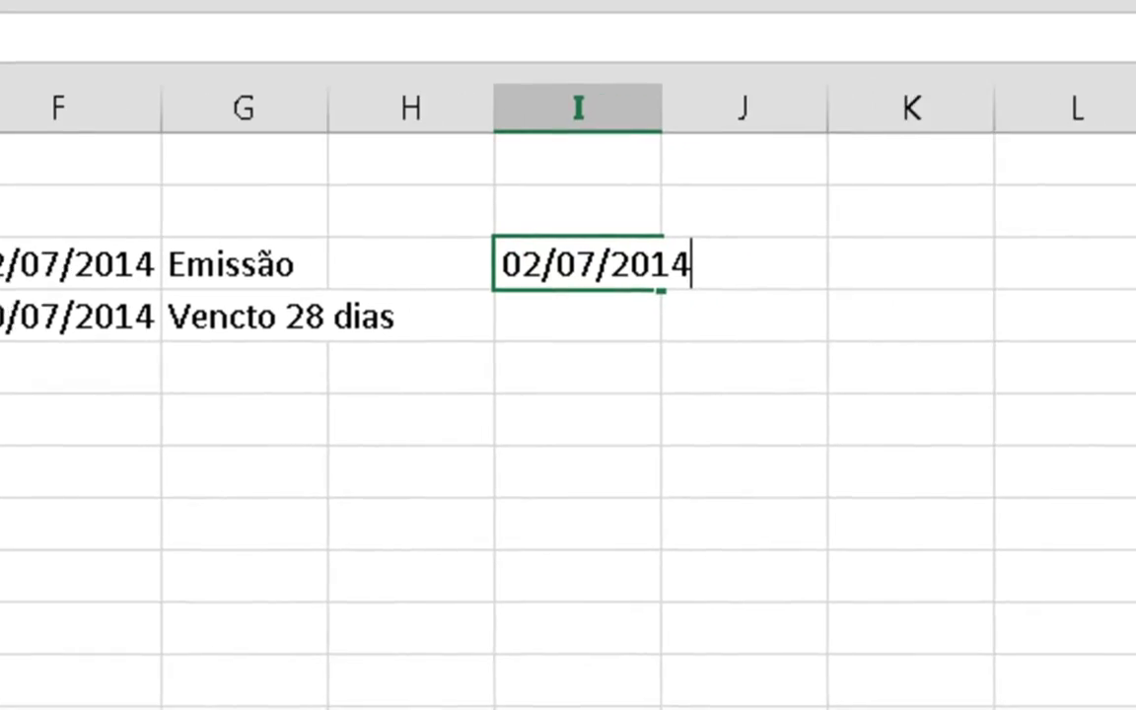
pyautogui.press('Return')
pyautogui.press('Up')
# - Repeat the "Emissão" label in cell J3 by referencing cell G3 with the formula =G3
pyautogui.press('Right')
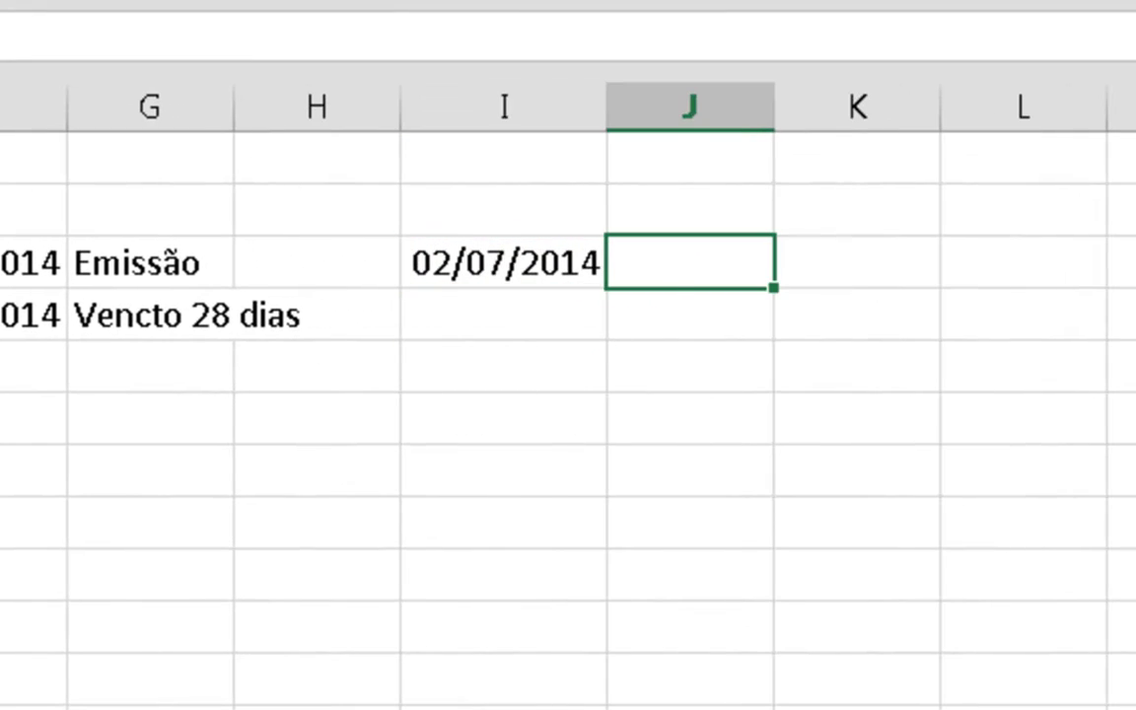
pyautogui.write('=')
pyautogui.press('Left')
pyautogui.press('Left')
pyautogui.press('Left')
pyautogui.press('Return')
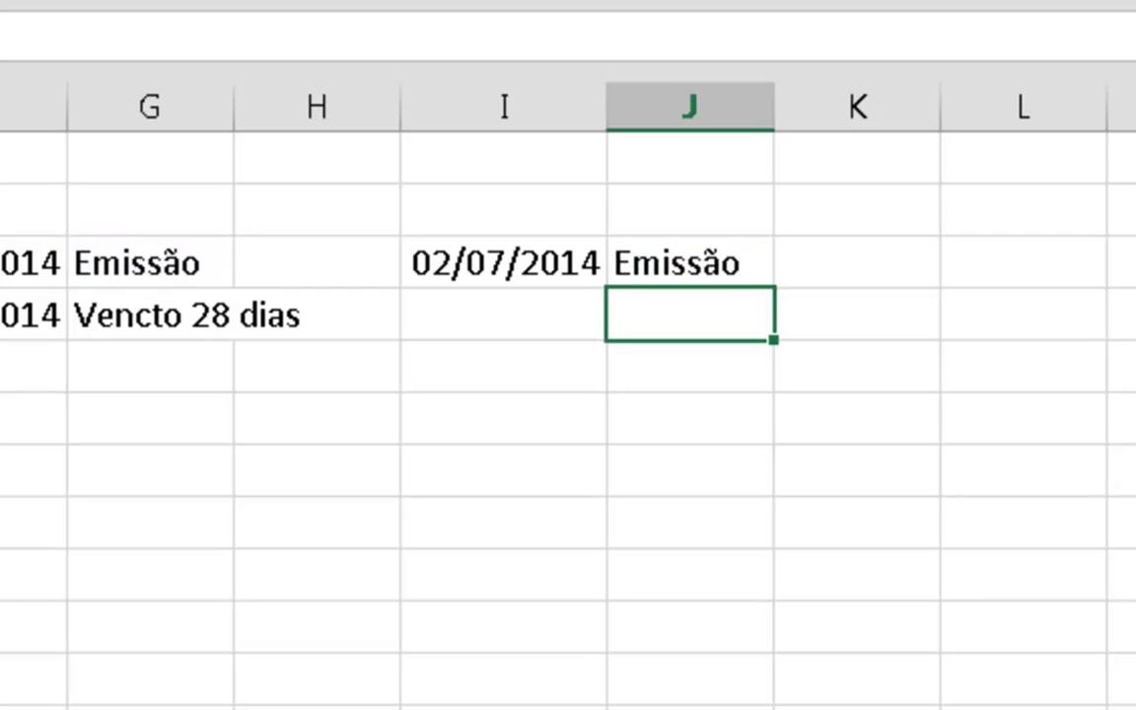
# - Enter the 30-day term in row 4, with 30 in cell J4 and "dias" in cell K4
pyautogui.press('Left')
pyautogui.press('Right')
pyautogui.press('Left')
pyautogui.press('Right')
pyautogui.press('F2')
pyautogui.write('30')
pyautogui.press('Tab')
pyautogui.write('dias')
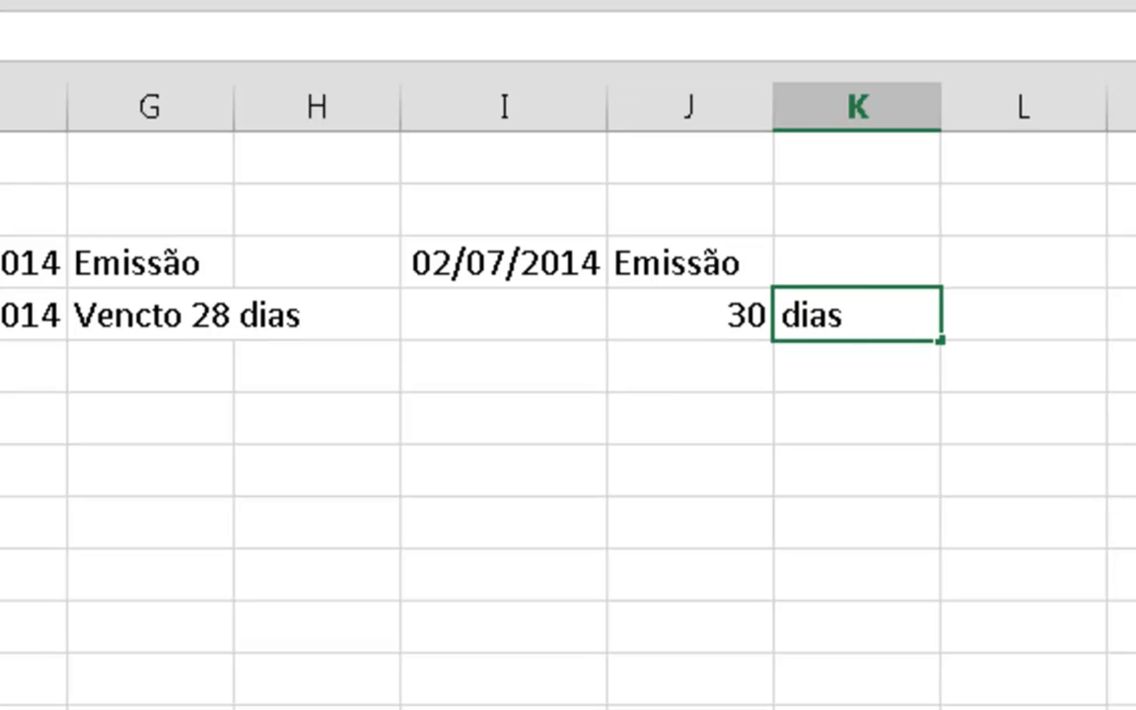
pyautogui.press('Return')
# - Enter the 60-day term in row 5, with 60 in cell J5 and "dias" in cell K5
pyautogui.press('F2')
pyautogui.write('60')
pyautogui.press('Tab')
pyautogui.write('dias')
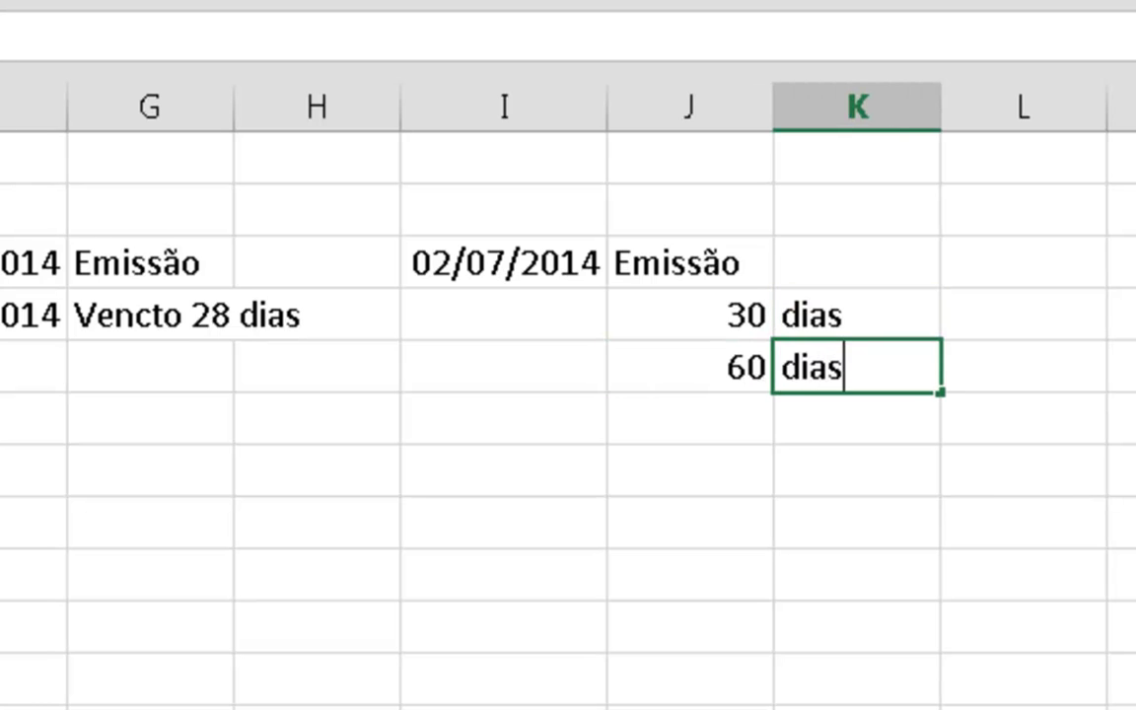
pyautogui.press('Return')
# - Enter the 90-day term in row 6, with 90 in cell J6 and "dias" in cell K6
pyautogui.press('F2')
pyautogui.write('90 d')
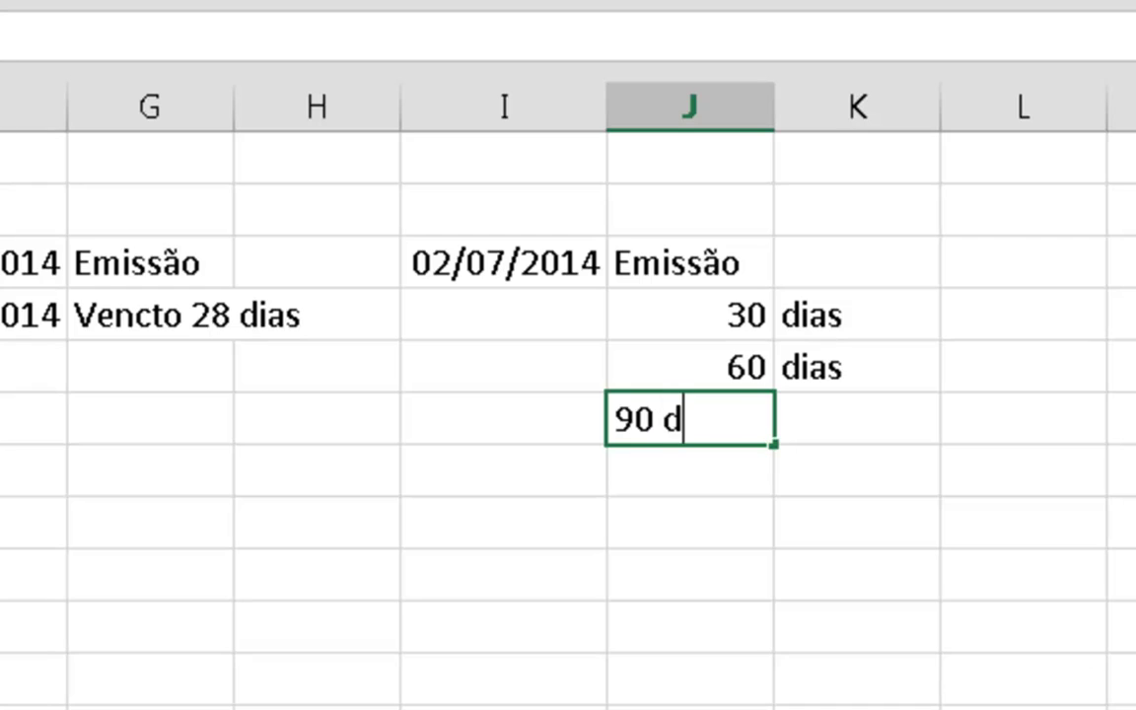
pyautogui.press('BackSpace')
pyautogui.press('BackSpace')
pyautogui.press('Tab')
pyautogui.write('dias')
pyautogui.press('Left')
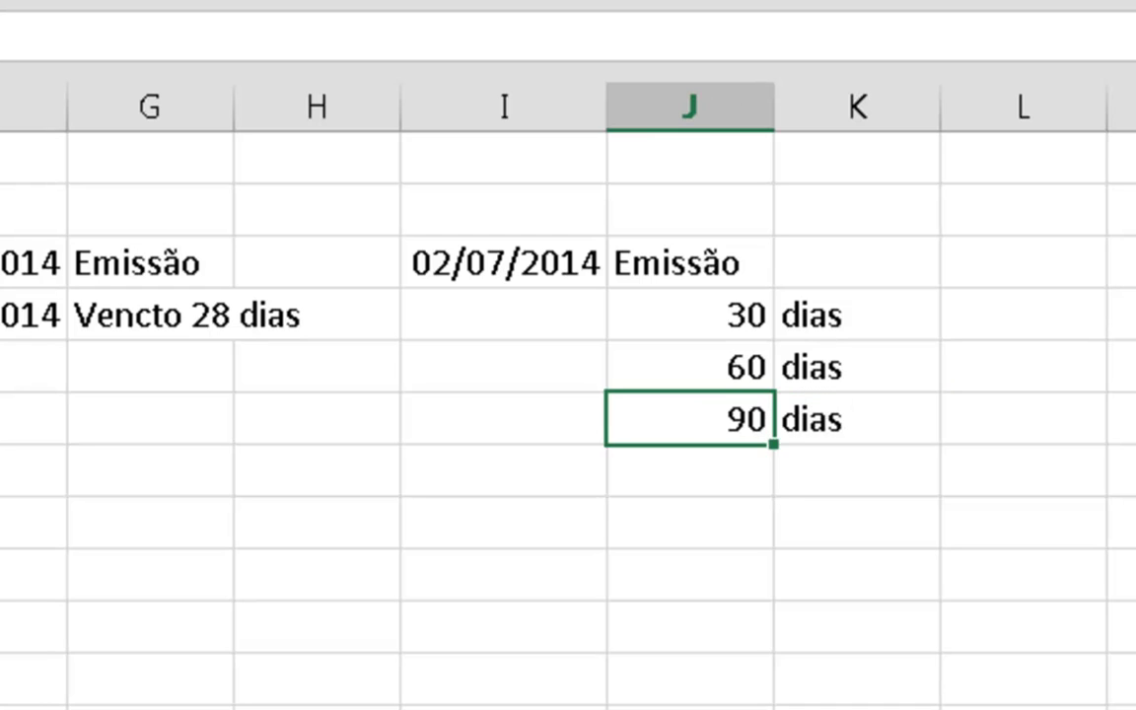
# - Calculate the 30-day due date in cell I4 by adding the term to the issue date with =I3+J4
pyautogui.press('Up')
pyautogui.press('Up')
pyautogui.press('Left')
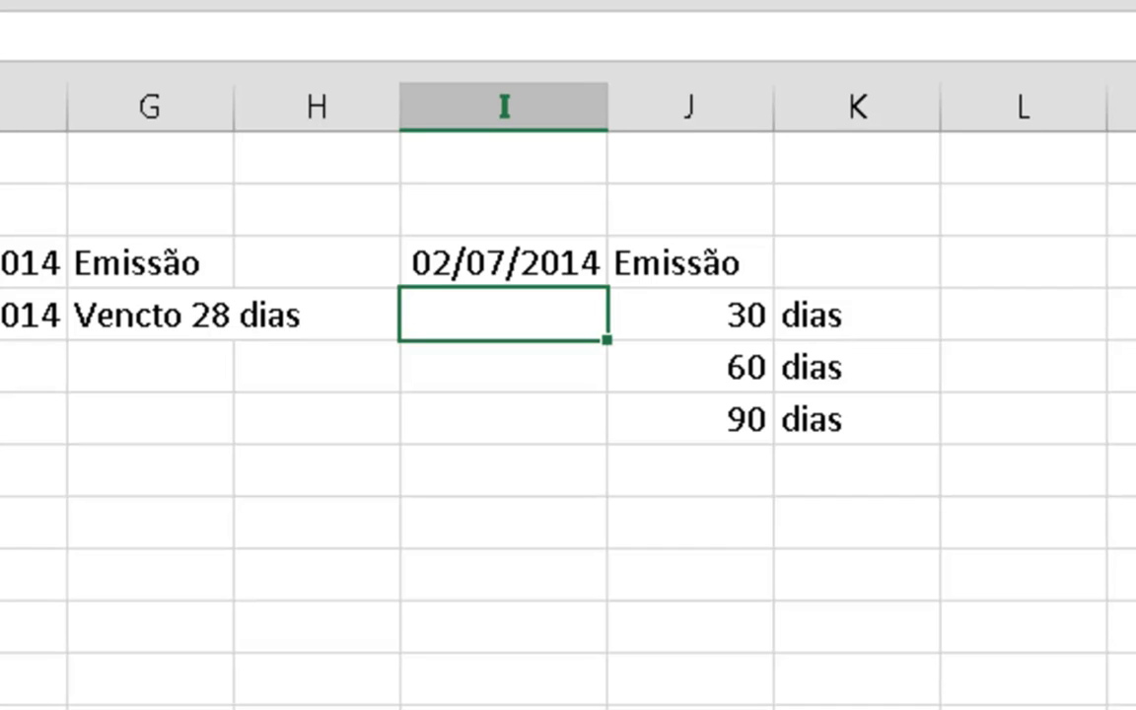
pyautogui.write('=')
pyautogui.press('Up')
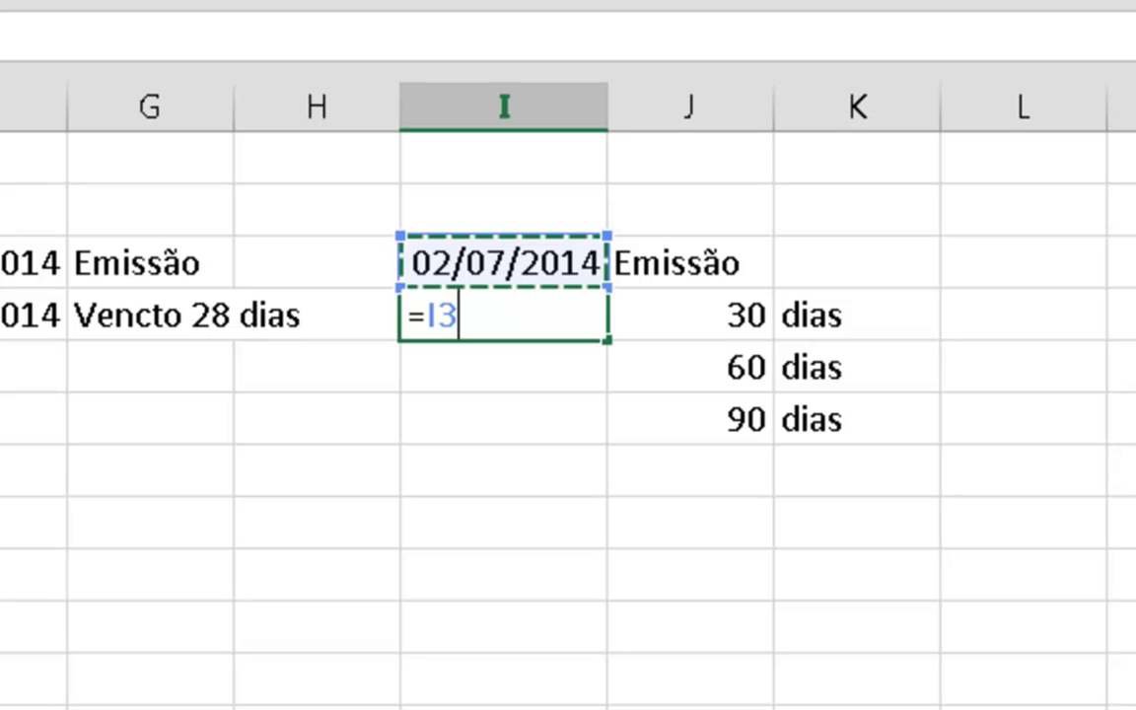
pyautogui.write('+')
pyautogui.press('Right')
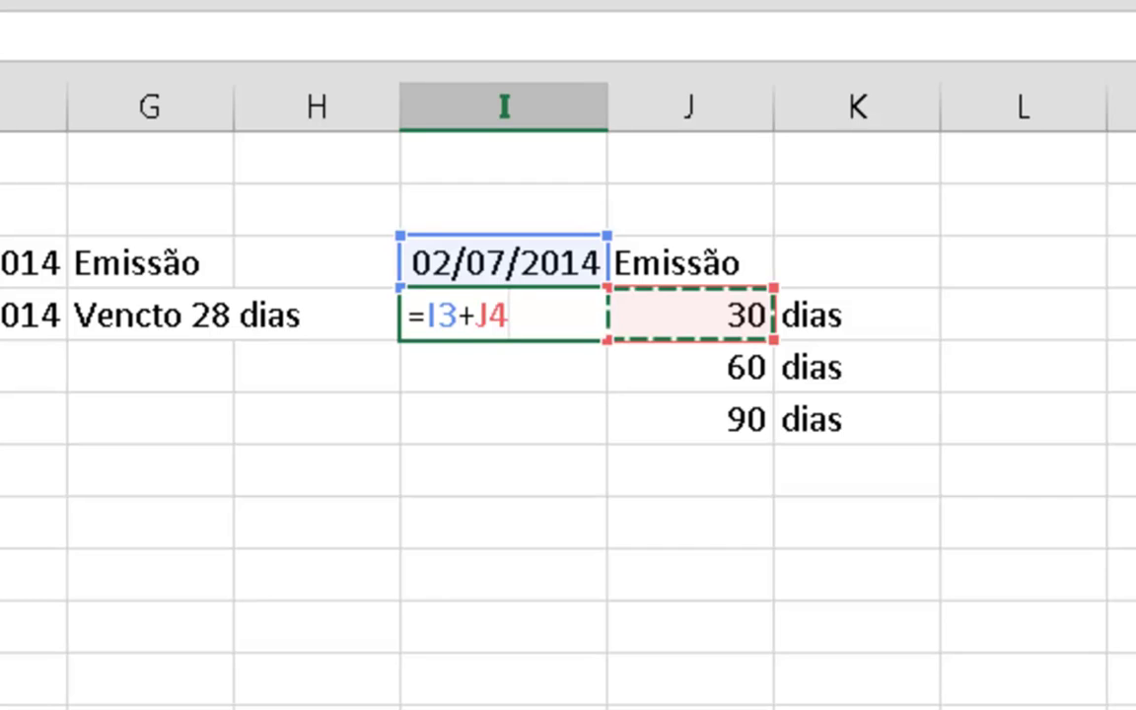
pyautogui.press('Return')
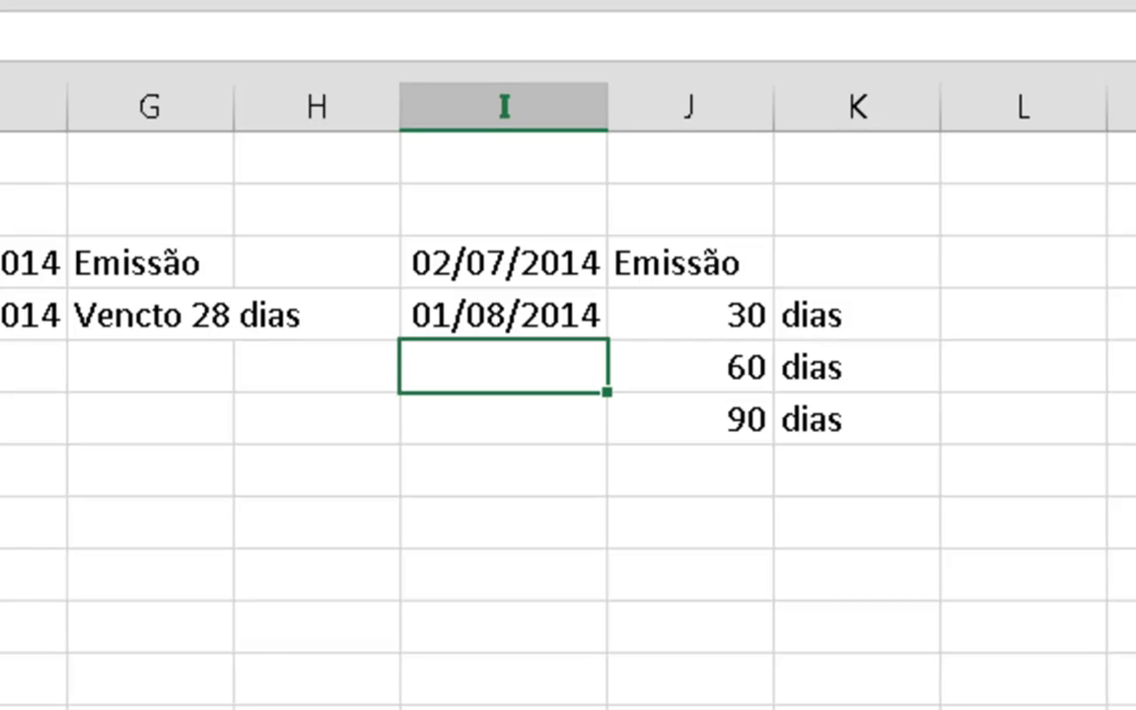
# - Copy the due-date formula from cell I4 into cell I5 with its relative references
pyautogui.press('Up')
pyautogui.hotkey('ctrl', 'c')
pyautogui.press('Down')
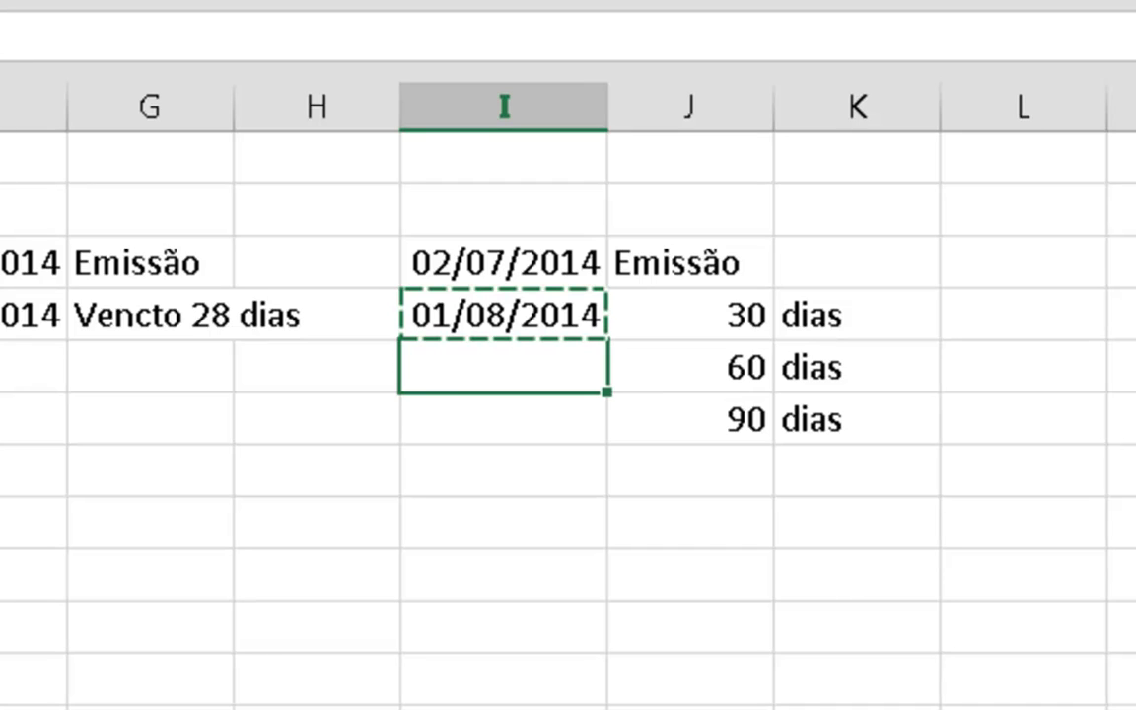
pyautogui.hotkey('ctrl', 'v')
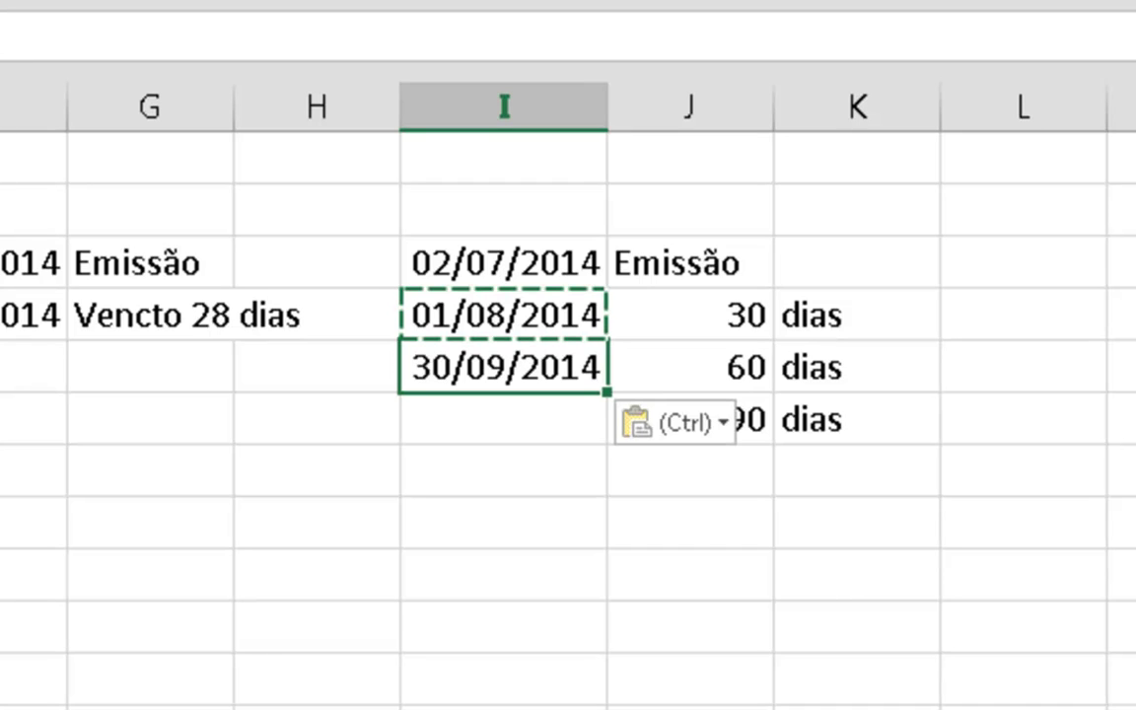
# - Inspect the cell references of the copied formula in cell I5, and clear that cell
pyautogui.write('=I4+J5')
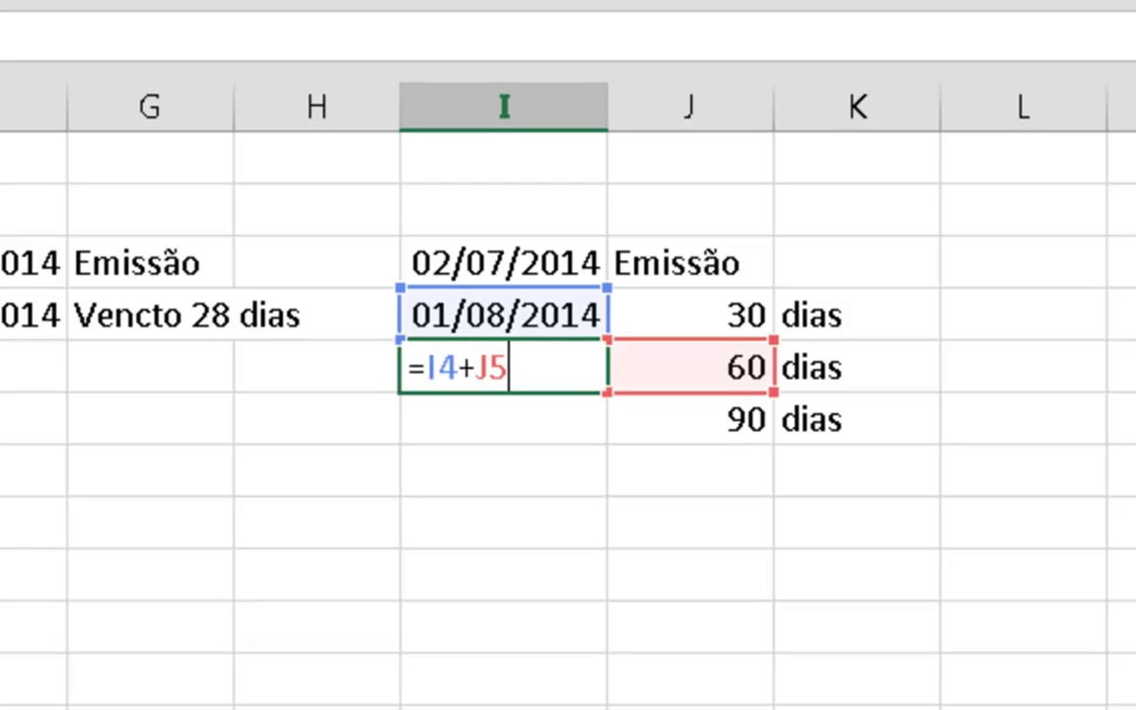
pyautogui.press('Tab')
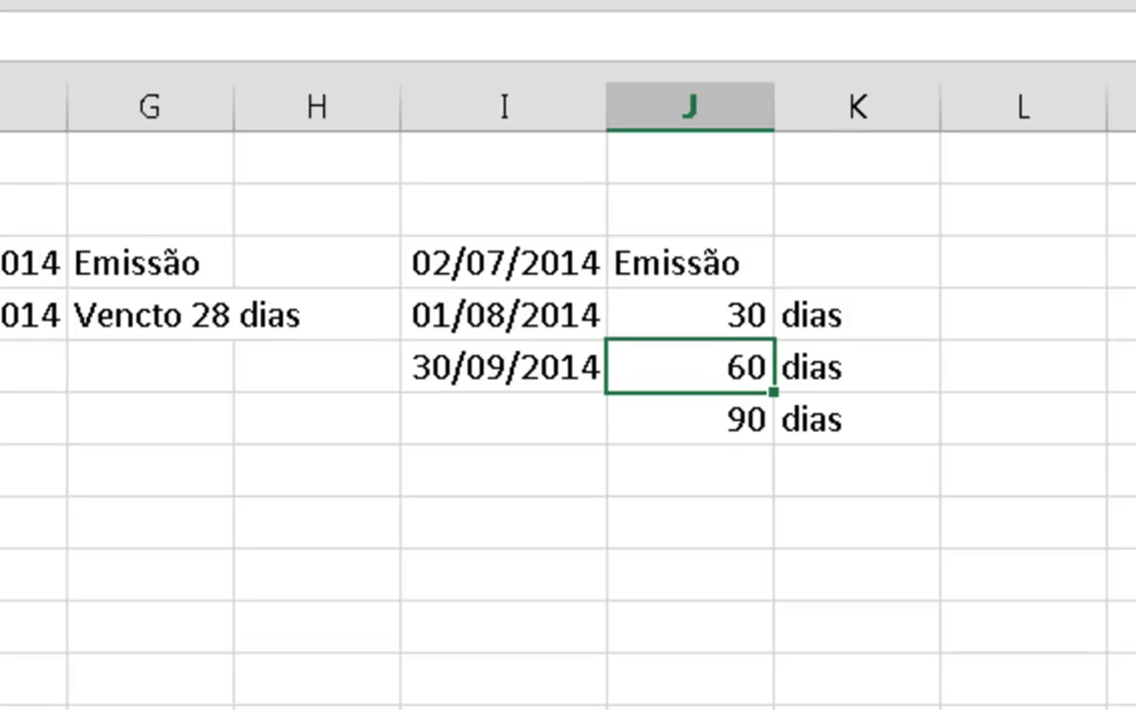
pyautogui.press('Left')
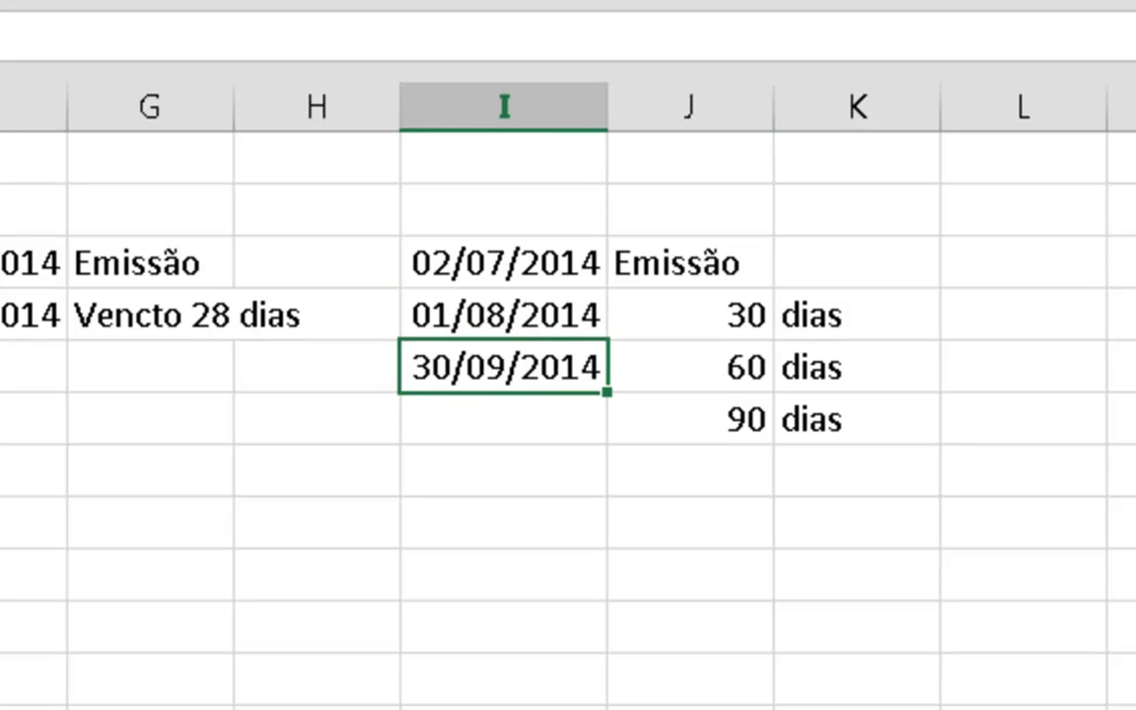
pyautogui.press('Up')
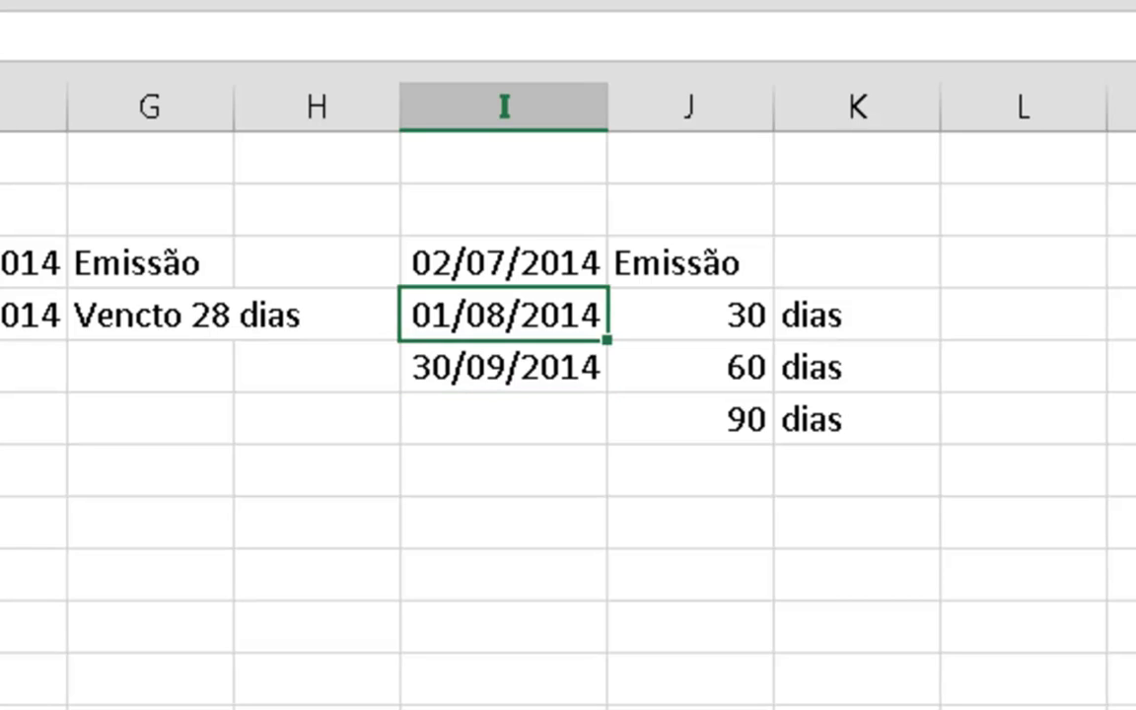
pyautogui.press('Down')
pyautogui.press('F2')
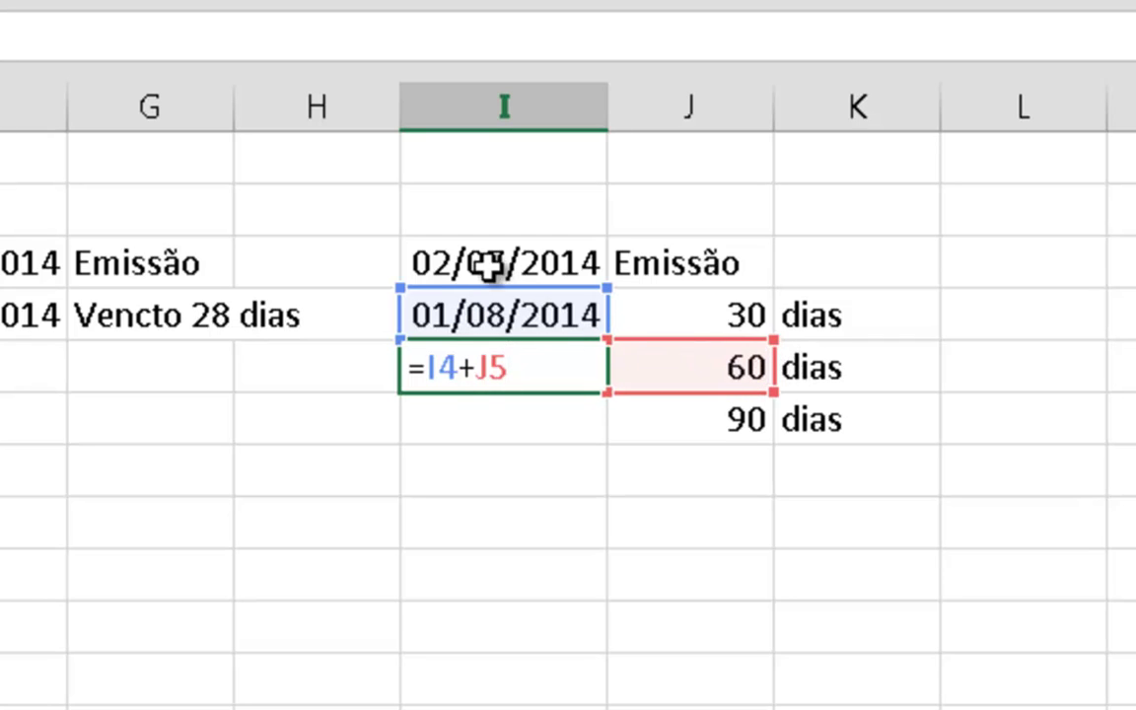
pyautogui.hotkey('ctrl', 'Return')
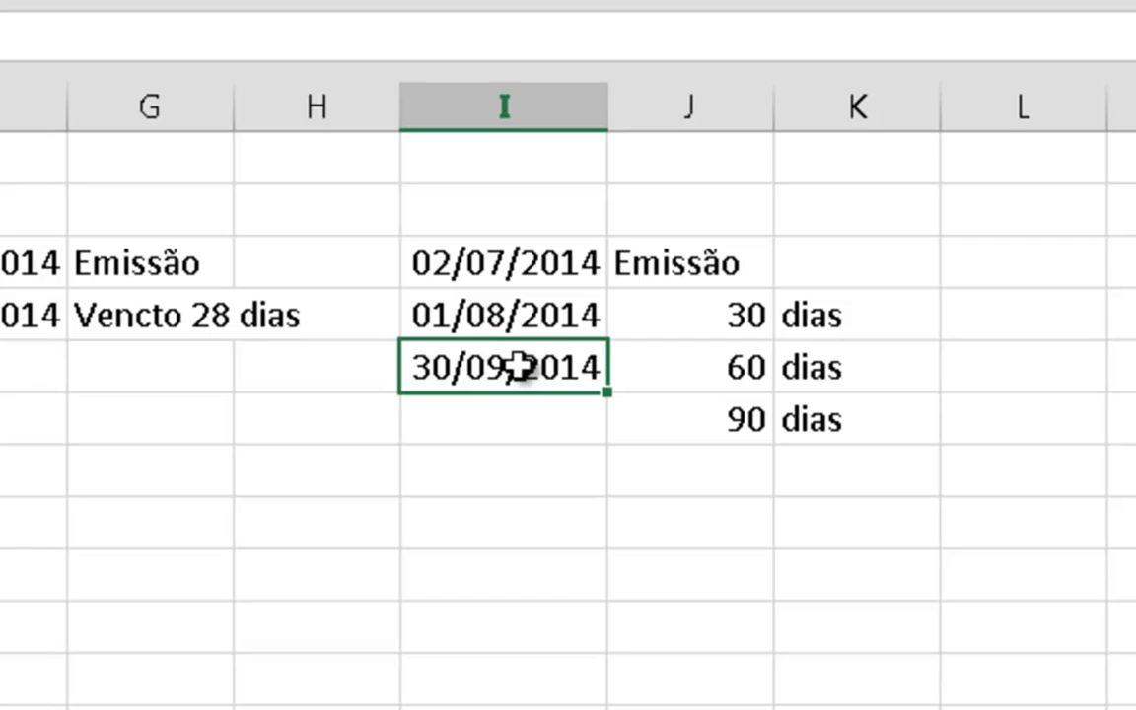
pyautogui.press('Delete')
# - Make the issue-date reference in cell I4 absolute so the formula reads =$I$3+J4
pyautogui.press('Up')
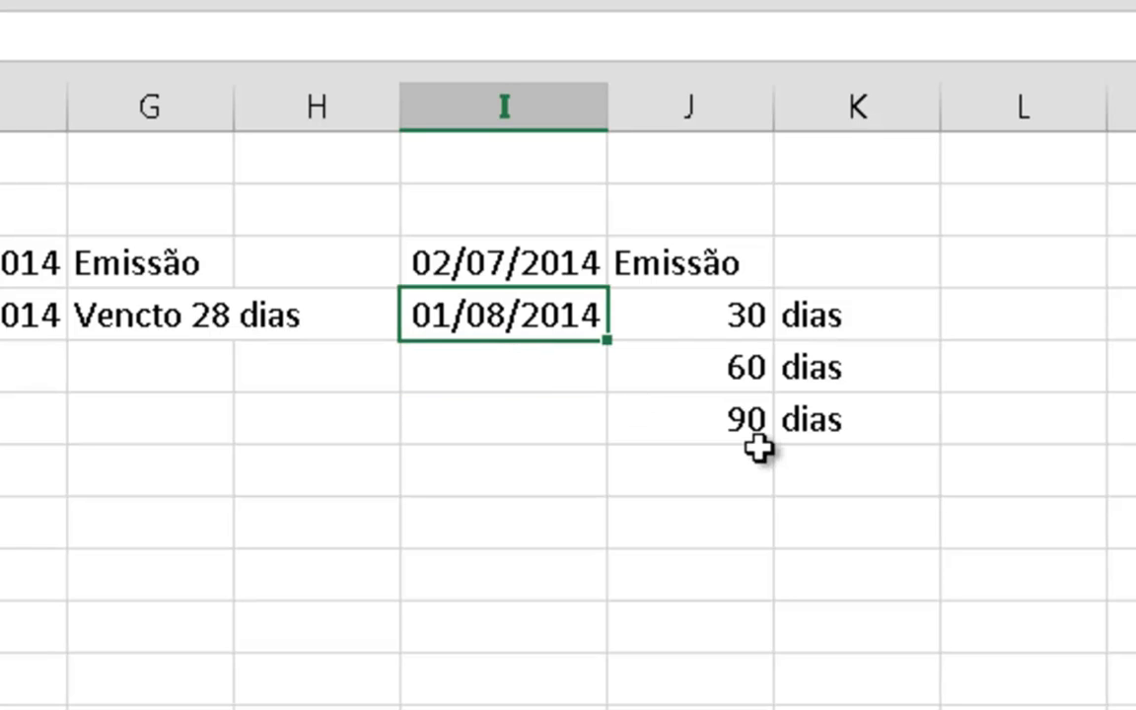
pyautogui.write('=I3+J4')
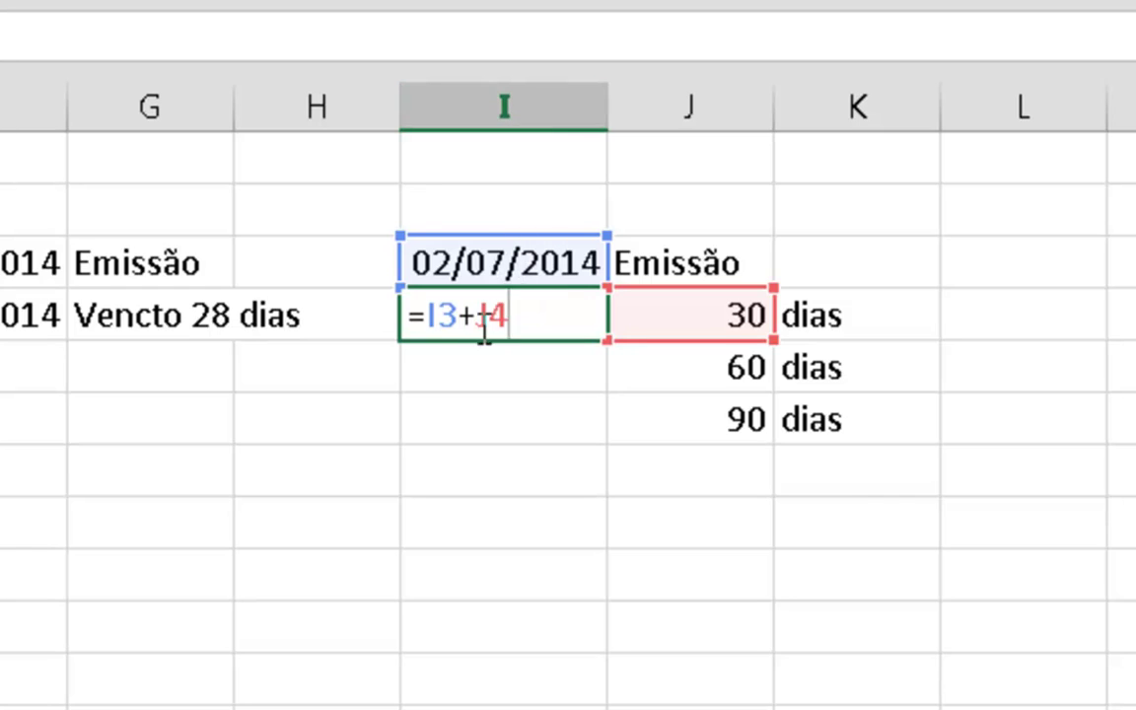
pyautogui.click(439, 317)
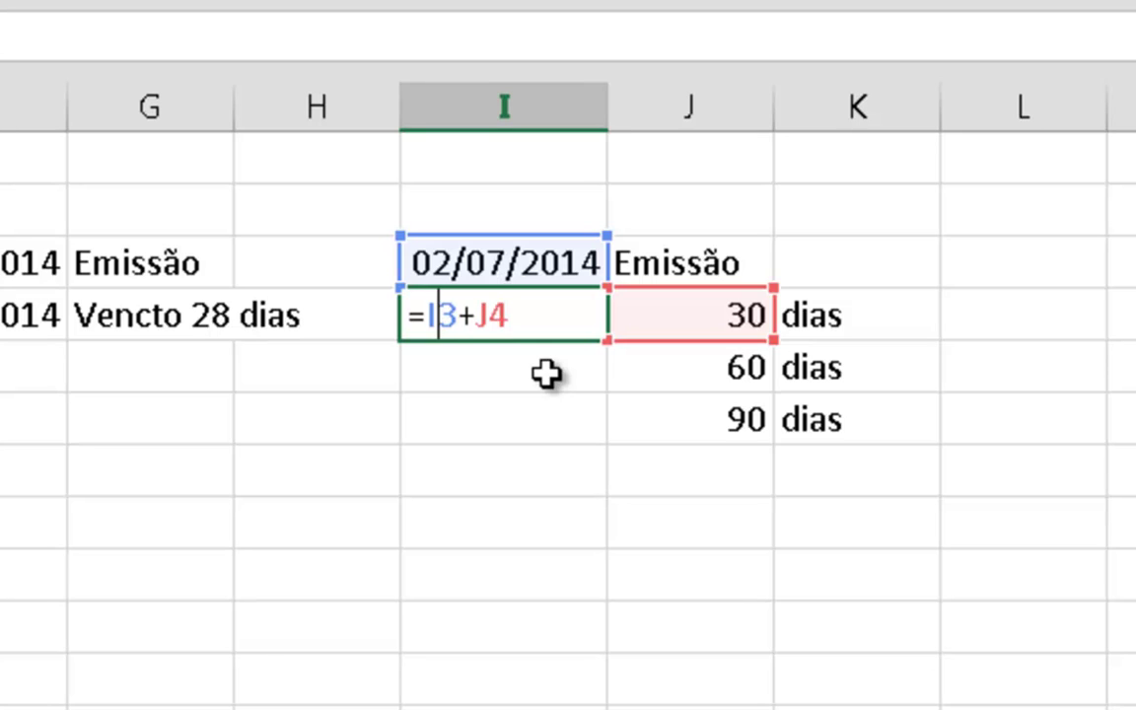
pyautogui.press('F4')
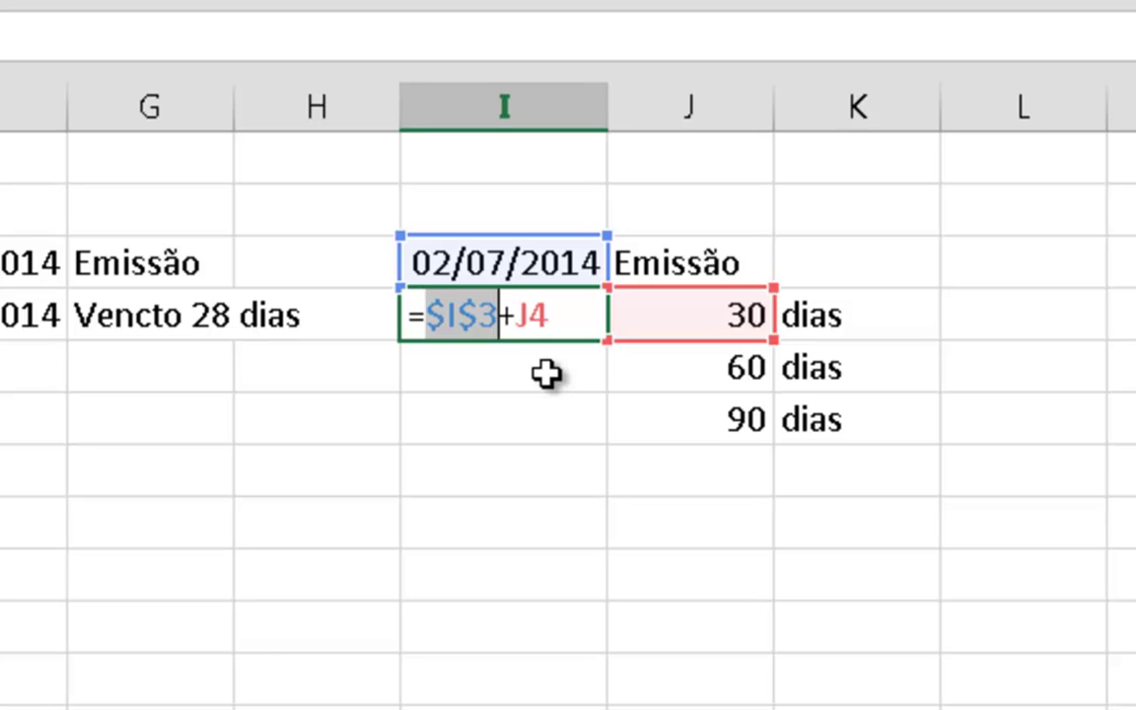
pyautogui.click(496, 320)
pyautogui.moveTo(456, 316); pyautogui.dragTo(424, 315)
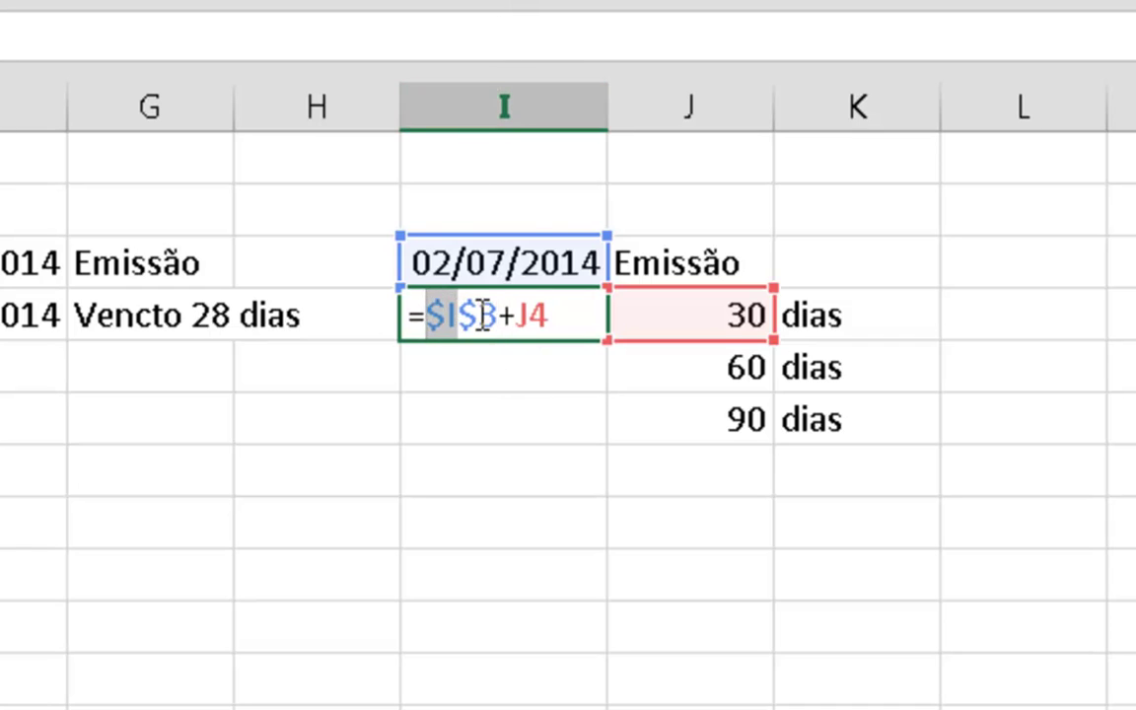
pyautogui.moveTo(458, 316); pyautogui.dragTo(498, 316)
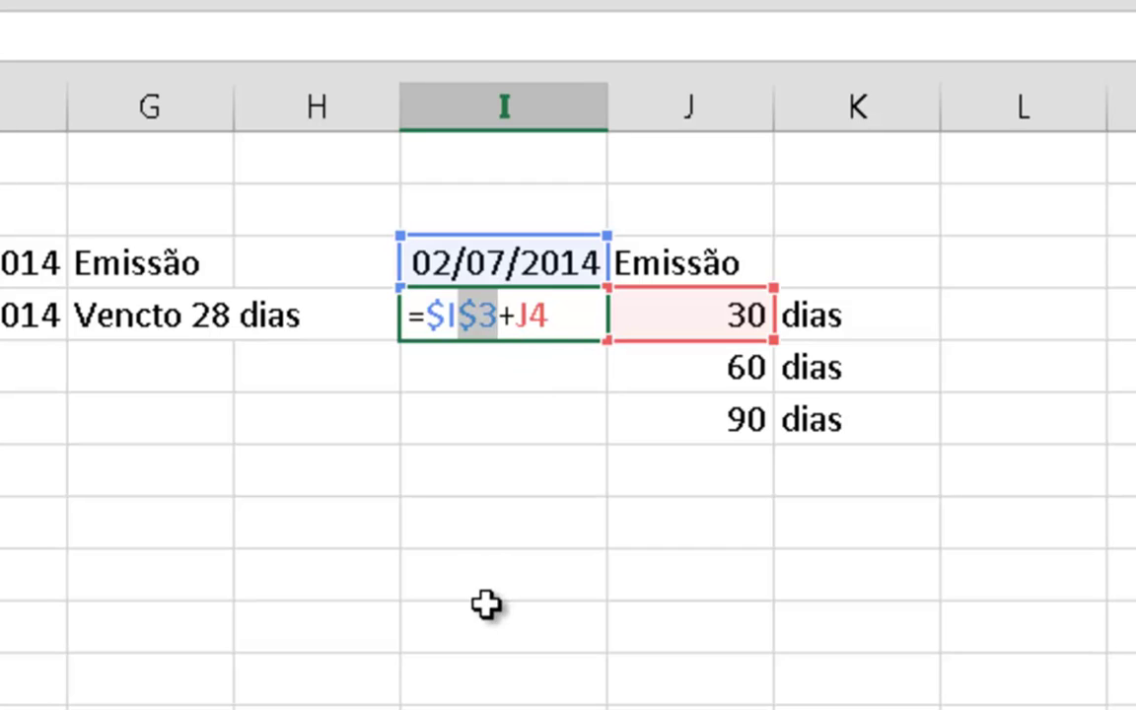
pyautogui.press('Return')
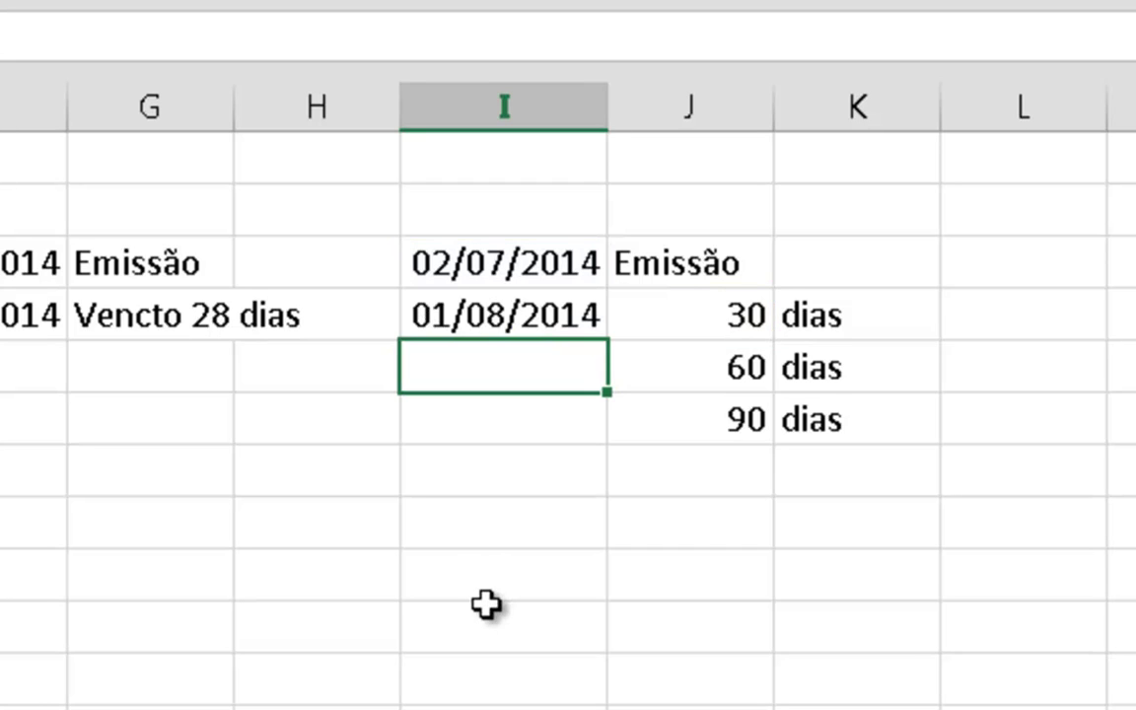
# - Copy the due-date formula from cell I4 into cells I5 and I6 for the 60- and 90-day terms
pyautogui.press('Up')
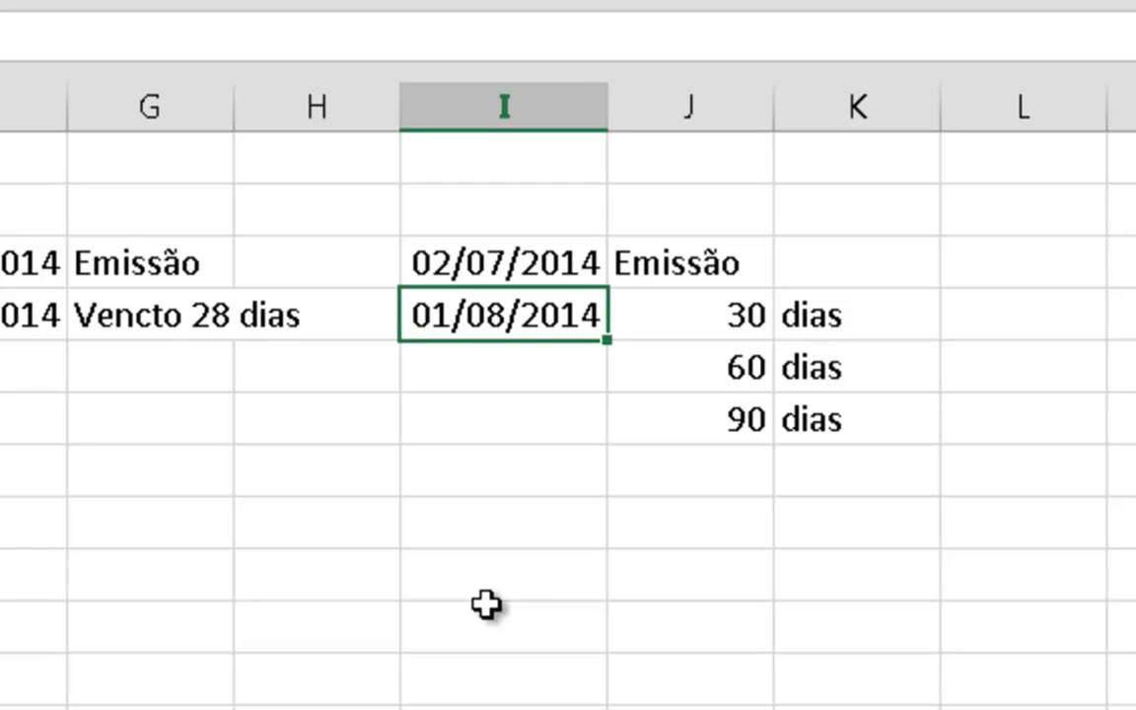
pyautogui.hotkey('ctrl', 'c')
pyautogui.press('Down')
pyautogui.hotkey('ctrl', 'v')
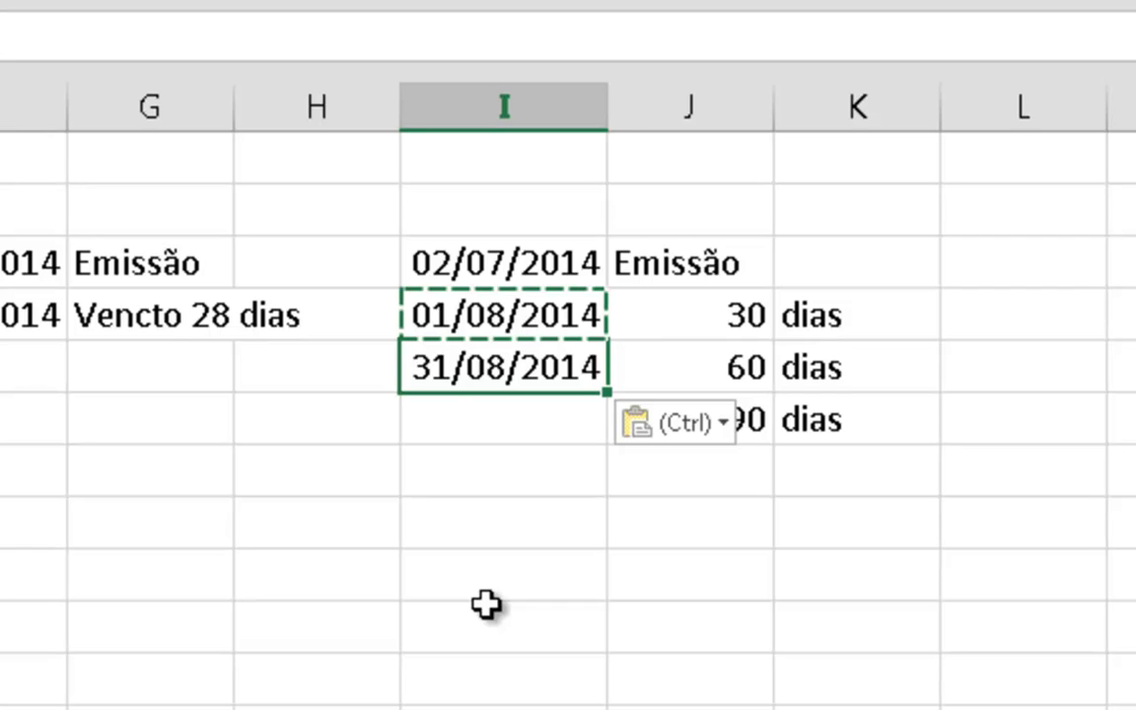
pyautogui.hotkey('ctrl', 'c')
pyautogui.press('Down')
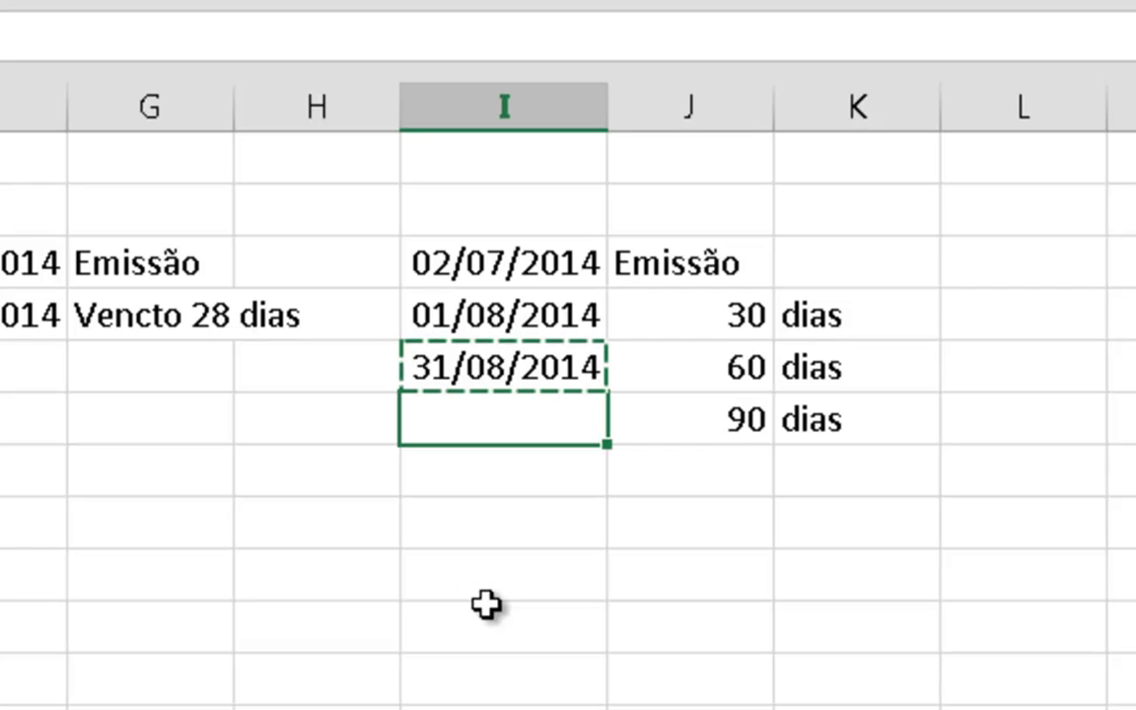
pyautogui.hotkey('ctrl', 'v')
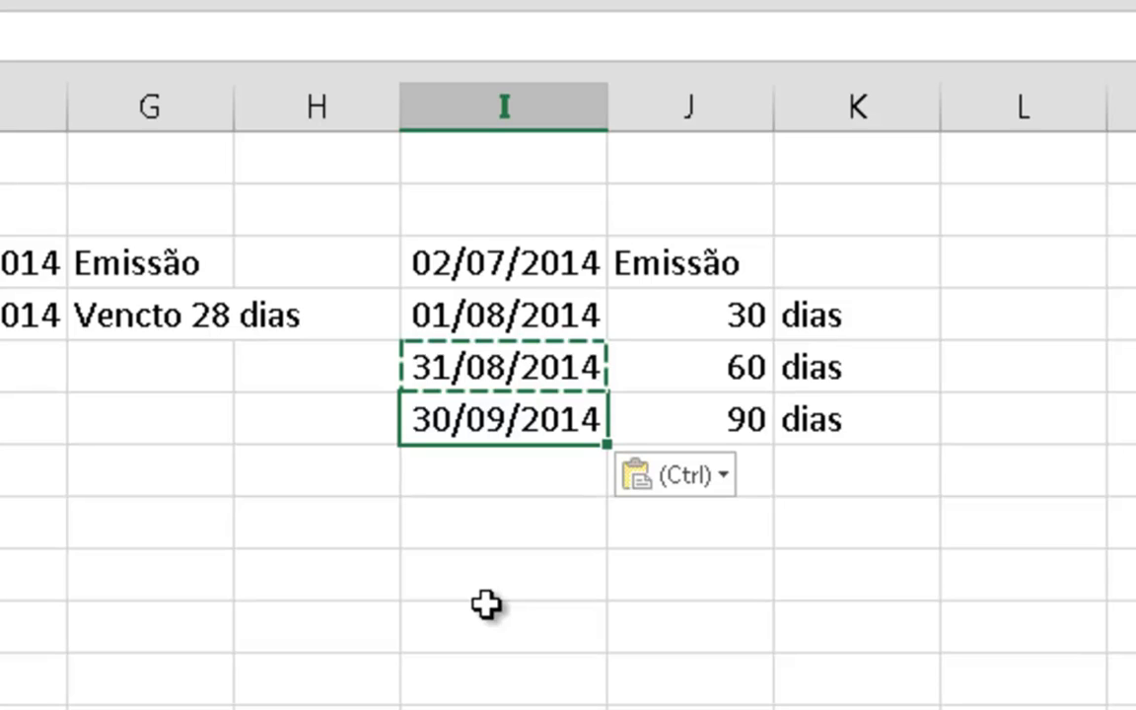
# - Insert the current date, 02/07/2014, in cell A8 to start a date subtraction example
pyautogui.press('Down')
pyautogui.press('Down')
pyautogui.press('Left')
pyautogui.press('Left')
pyautogui.press('Left')
pyautogui.press('Left')
pyautogui.press('Left')
pyautogui.press('Left')
pyautogui.press('Left')
pyautogui.press('Left')
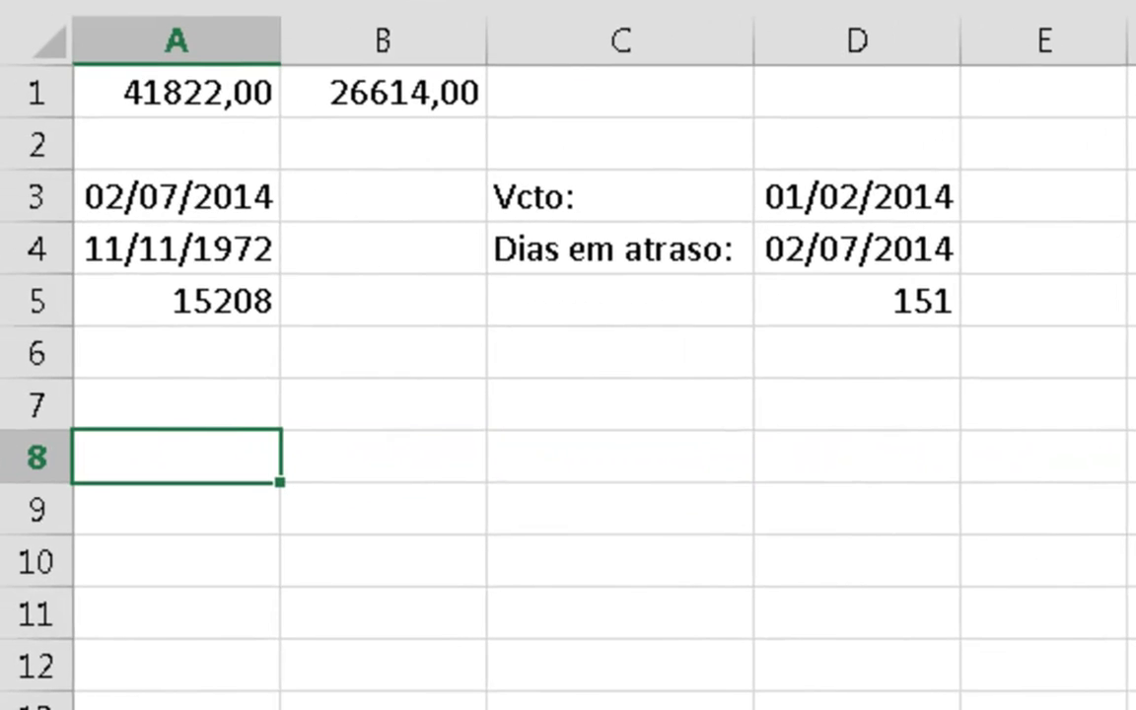
pyautogui.hotkey('ctrl', ';')
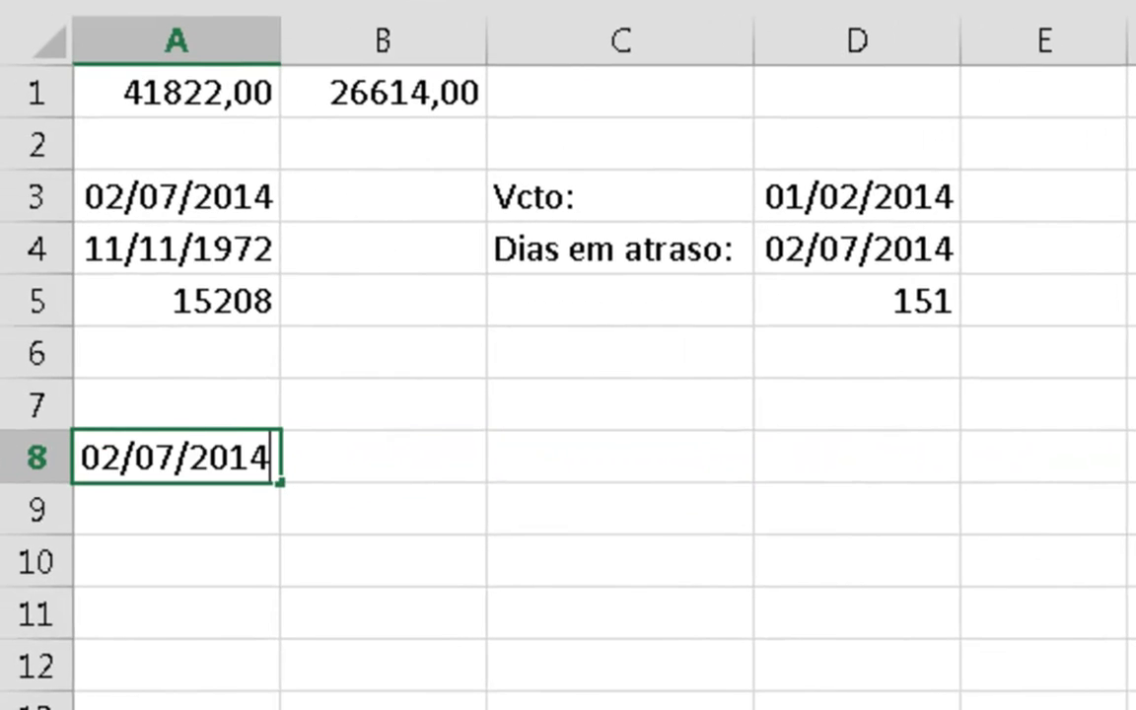
pyautogui.press('Return')
pyautogui.press('Up')
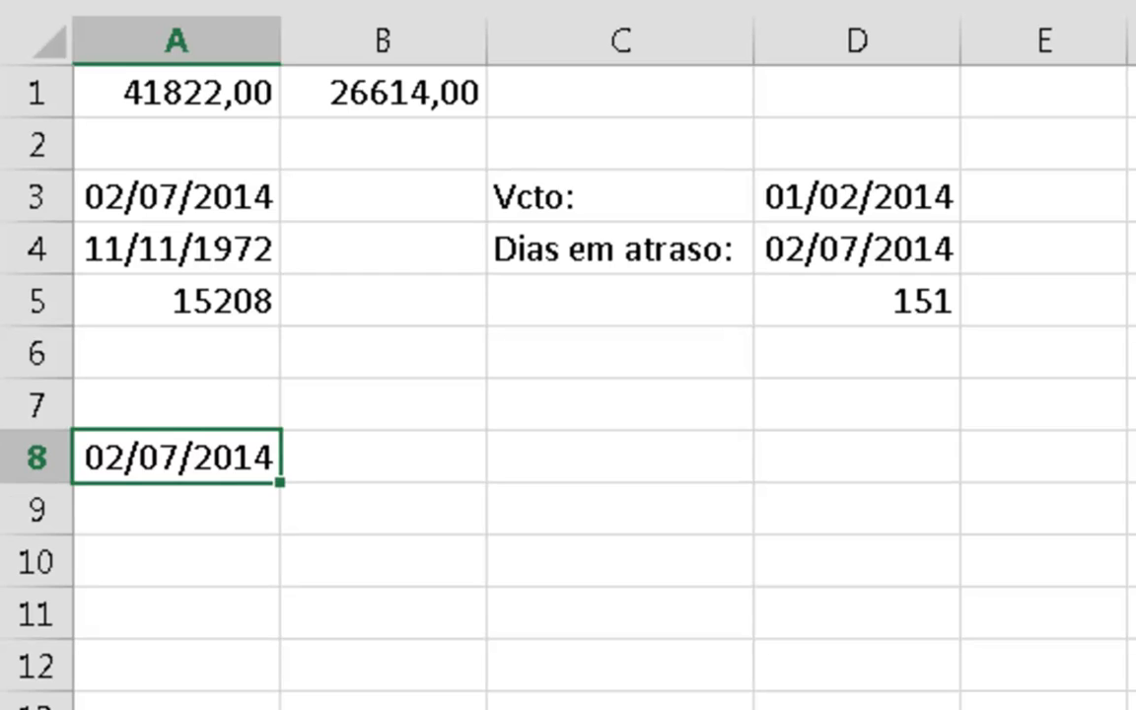
# - Enter 120 in cell A9 and label it "dias" in cell B9
pyautogui.press('Down')
pyautogui.press('Up')
pyautogui.press('Right')
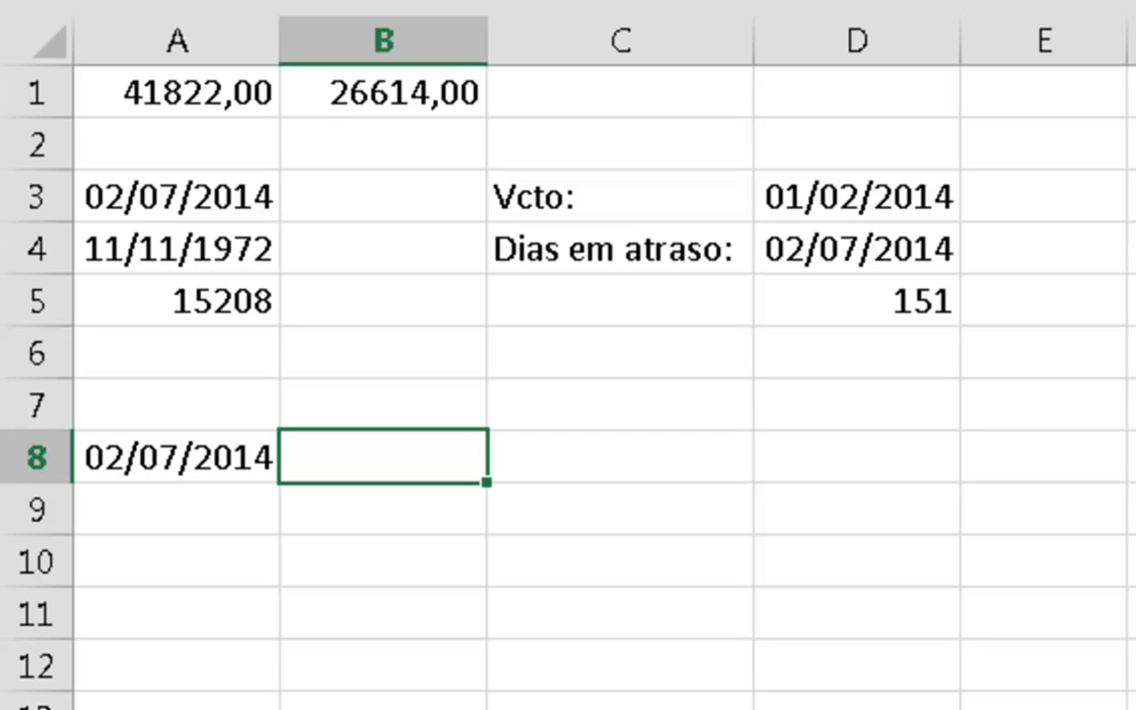
pyautogui.press('Down')
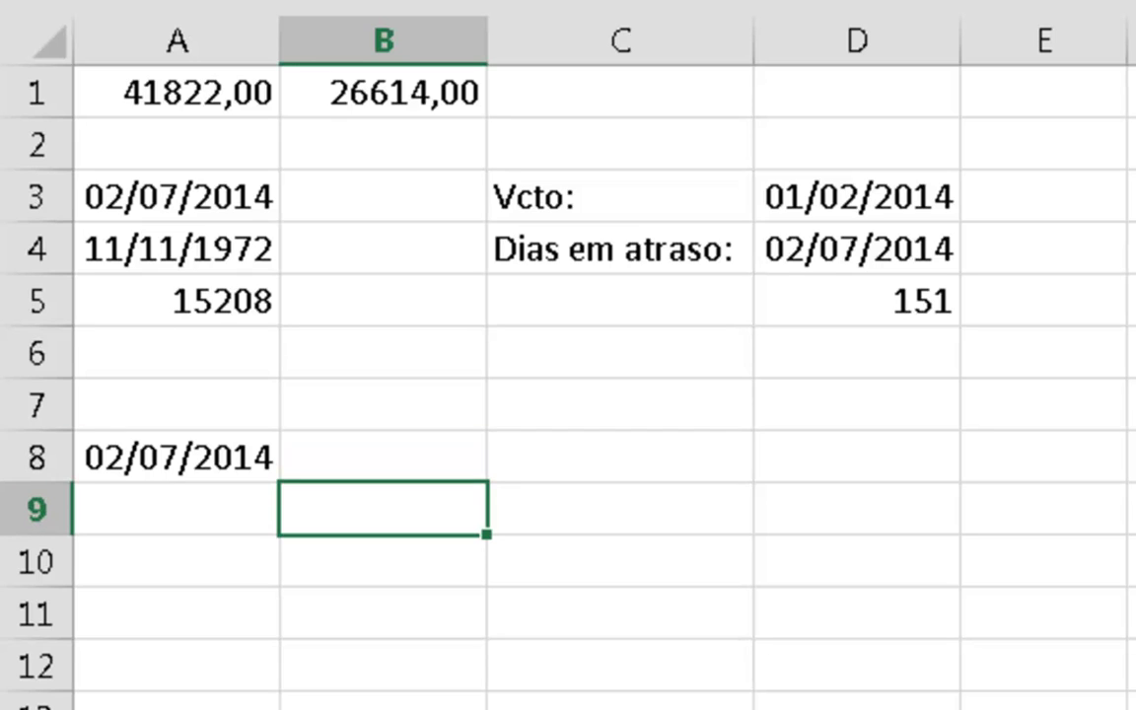
pyautogui.press('Left')
pyautogui.write('120')
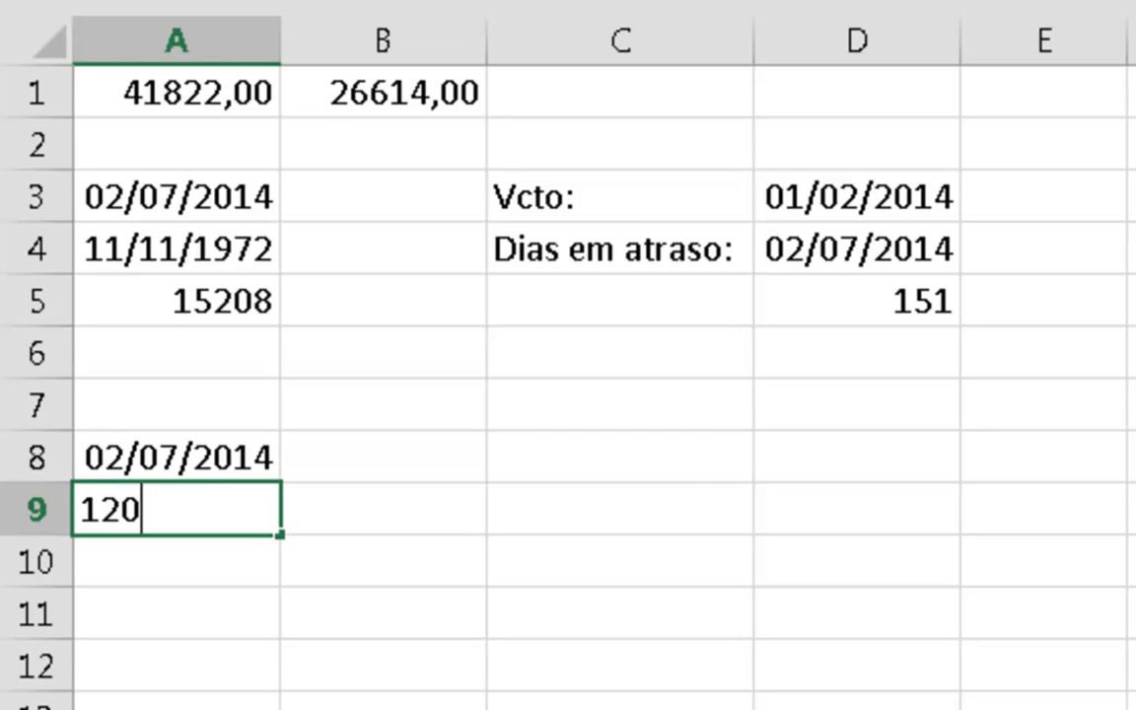
pyautogui.press('Tab')
pyautogui.write('subtra')
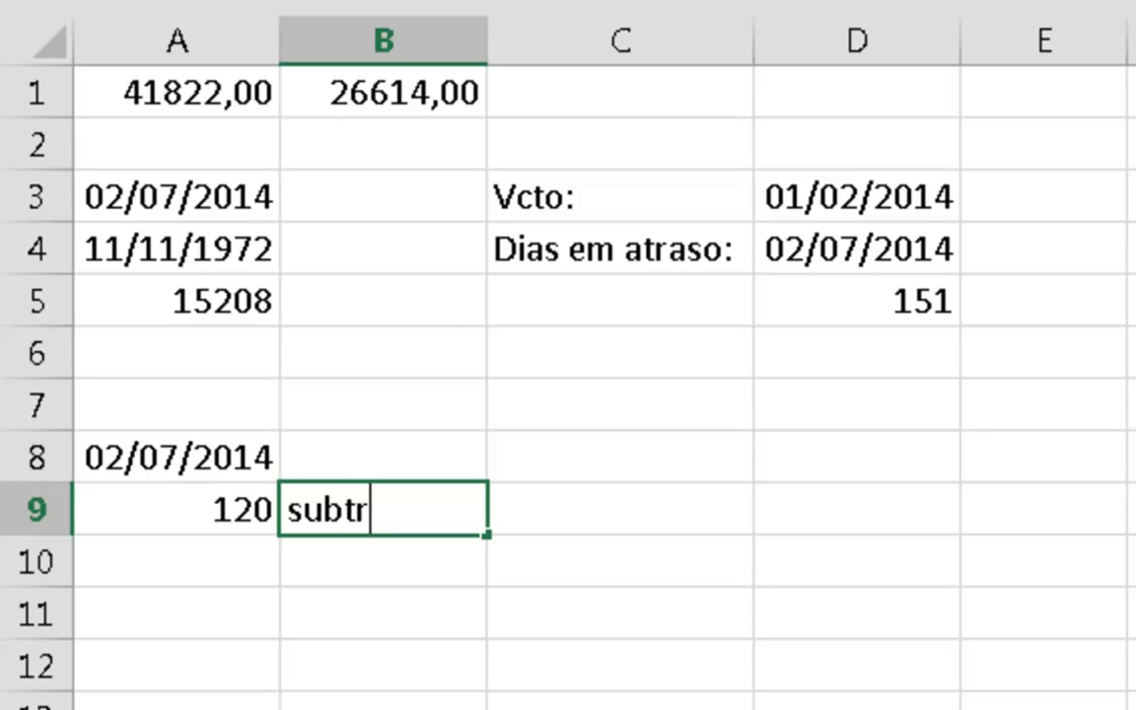
pyautogui.press('BackSpace')
pyautogui.press('BackSpace')
pyautogui.press('BackSpace')
pyautogui.press('BackSpace')
pyautogui.press('BackSpace')
pyautogui.press('BackSpace')
pyautogui.write('dias')
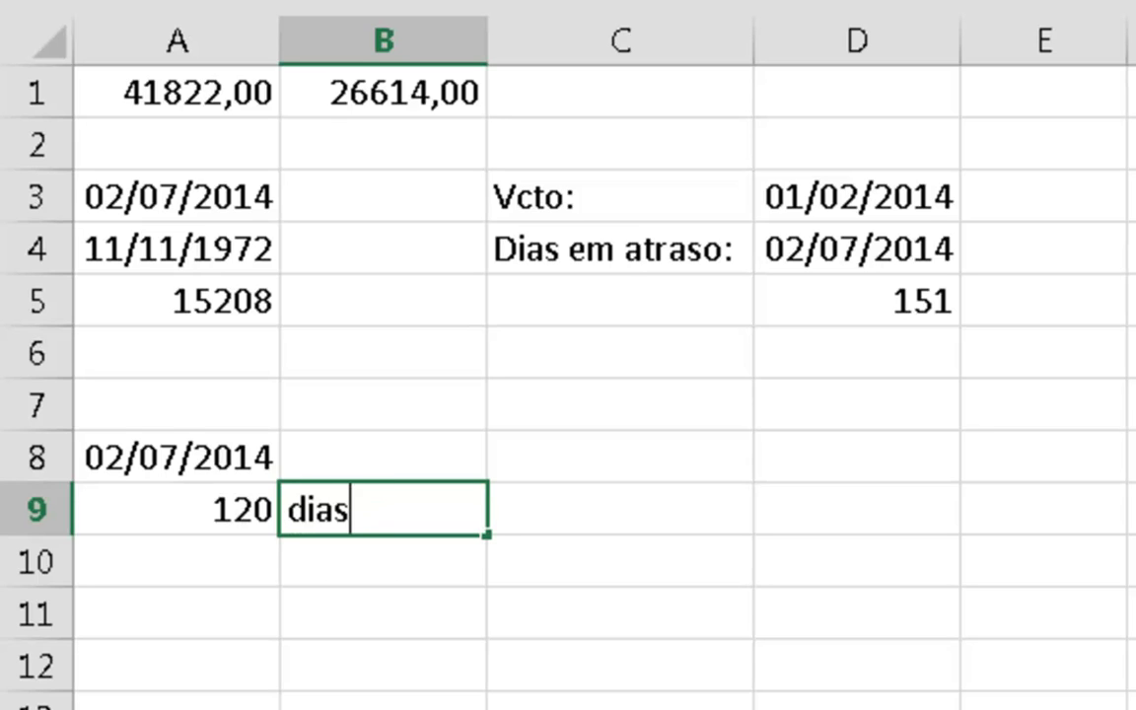
pyautogui.press('Return')
# - Subtract the number of days from the date with the formula =A8-A9 in cell A10
pyautogui.press('Up')
pyautogui.press('Down')
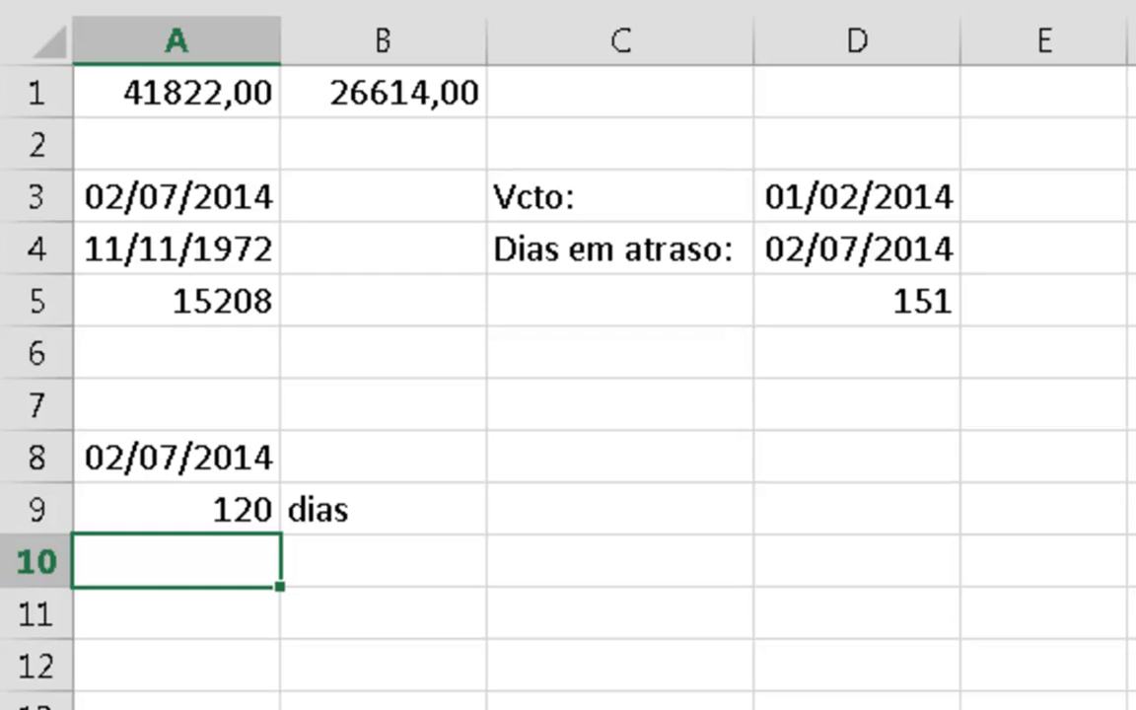
pyautogui.write('=')
pyautogui.press('Up')
pyautogui.press('Up')
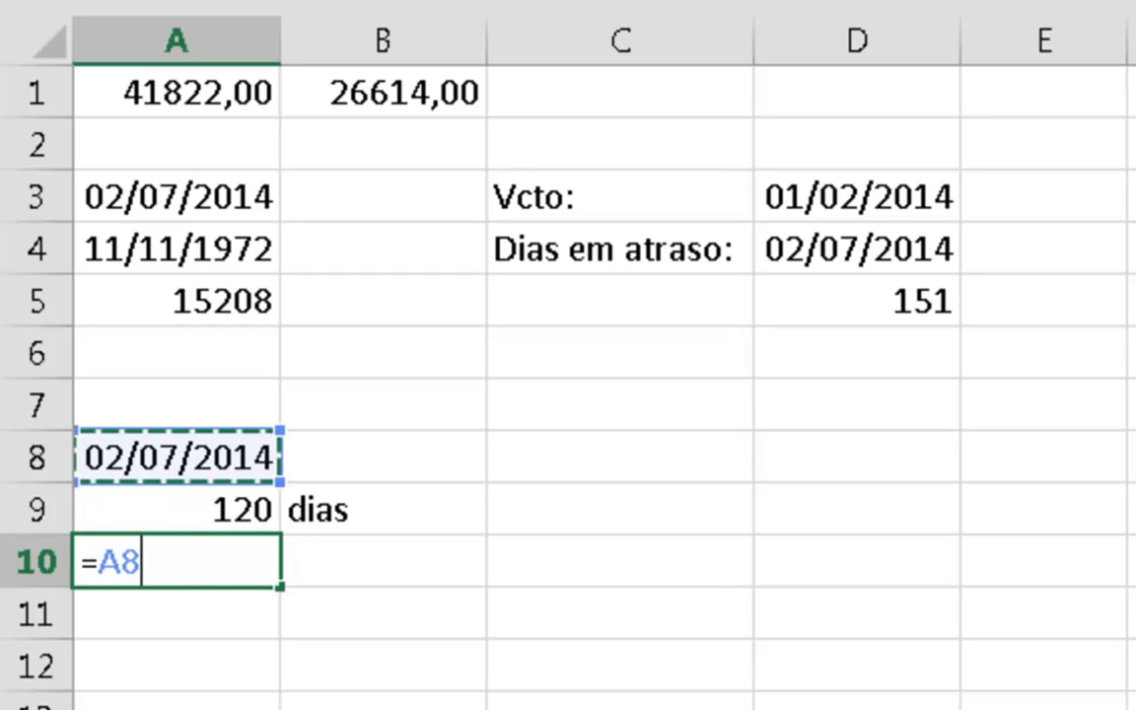
pyautogui.write('-')
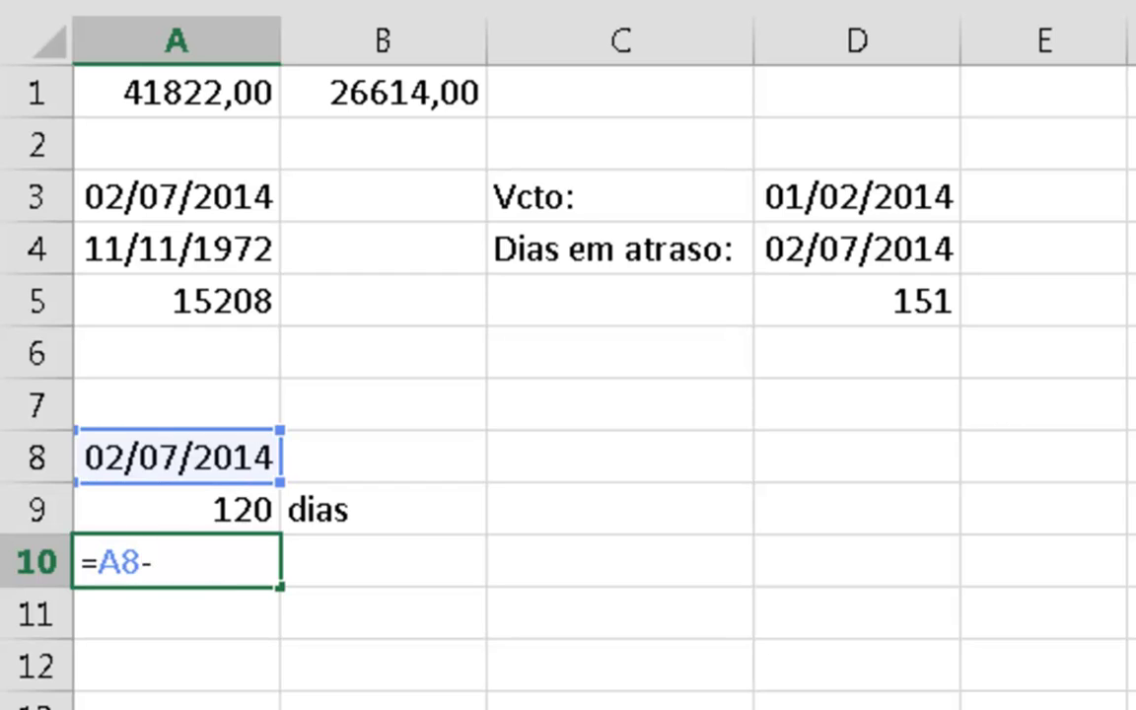
pyautogui.press('Up')
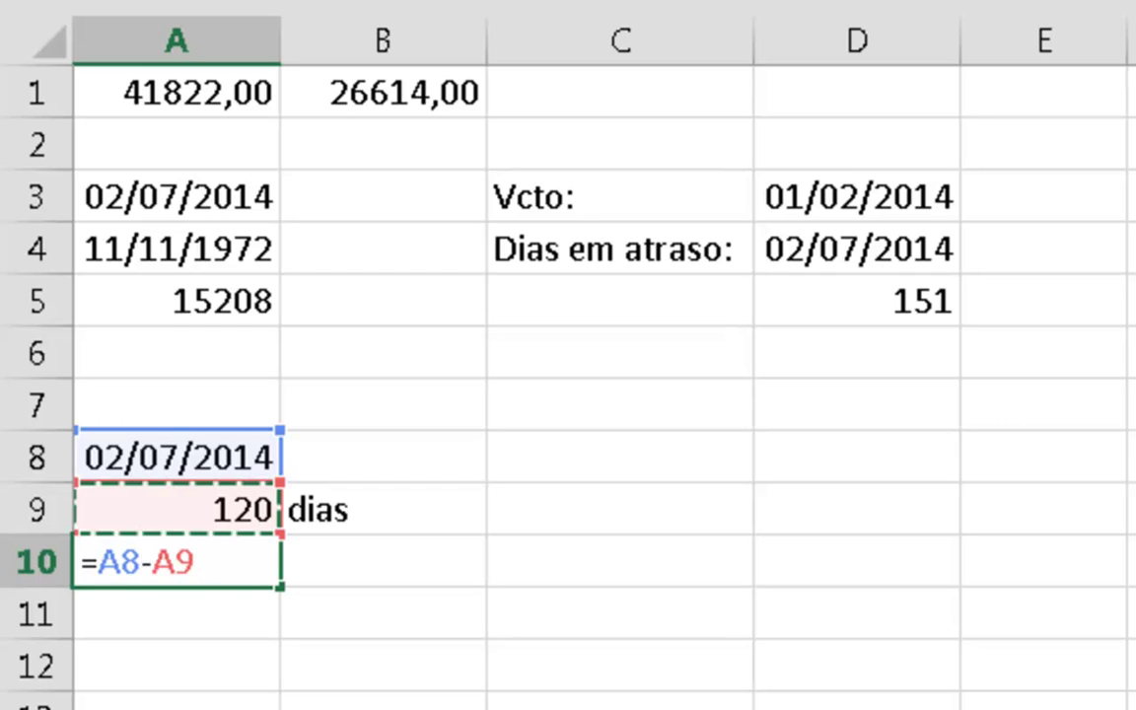
pyautogui.press('Return')
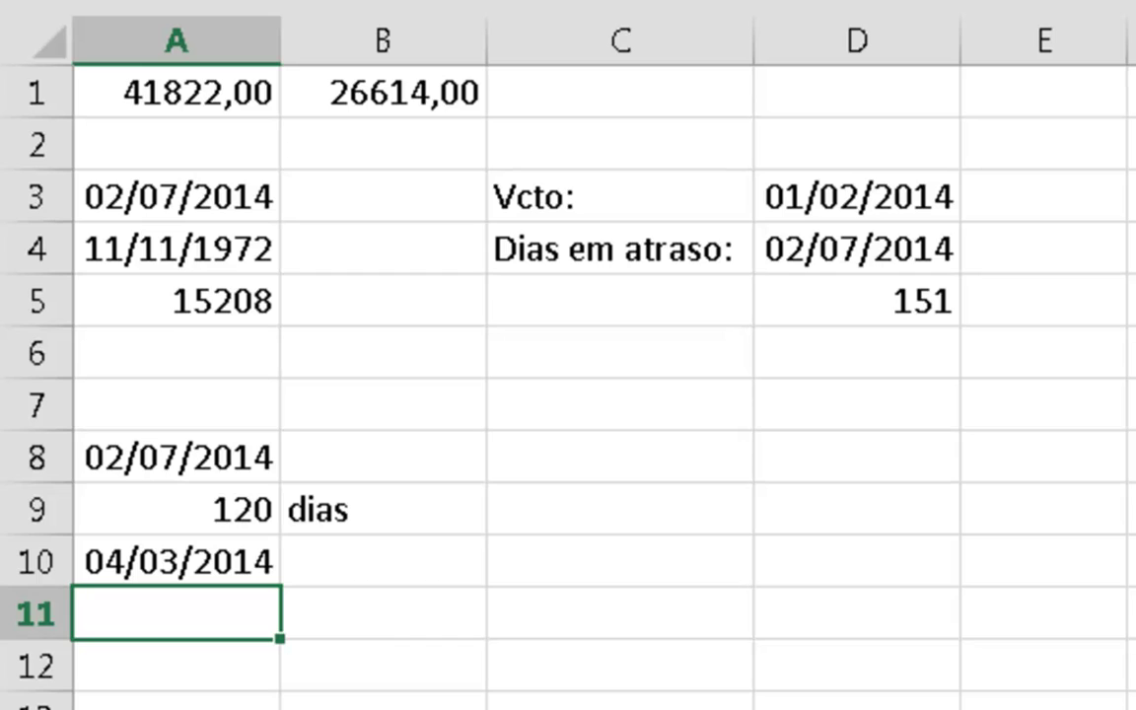
# - Display the date in cell A8 in number format, and restore its short date format
pyautogui.press('Up')
pyautogui.press('Up')
pyautogui.press('Up')
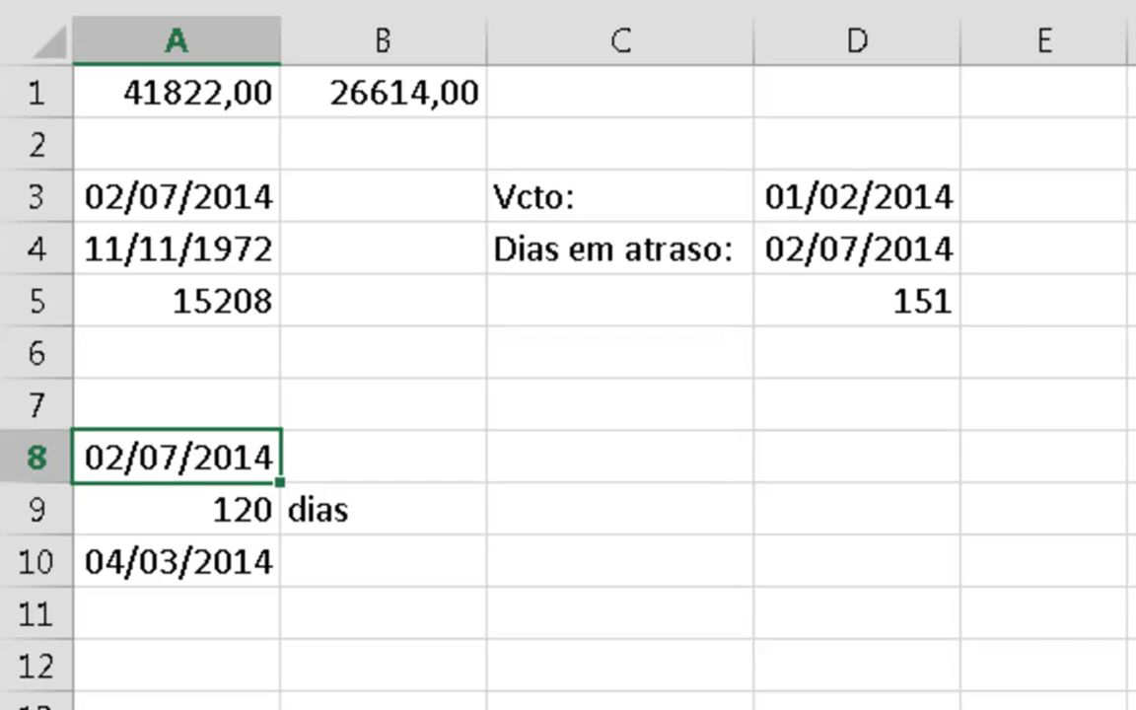
pyautogui.click(1135, 1)
pyautogui.click(1124, 108)
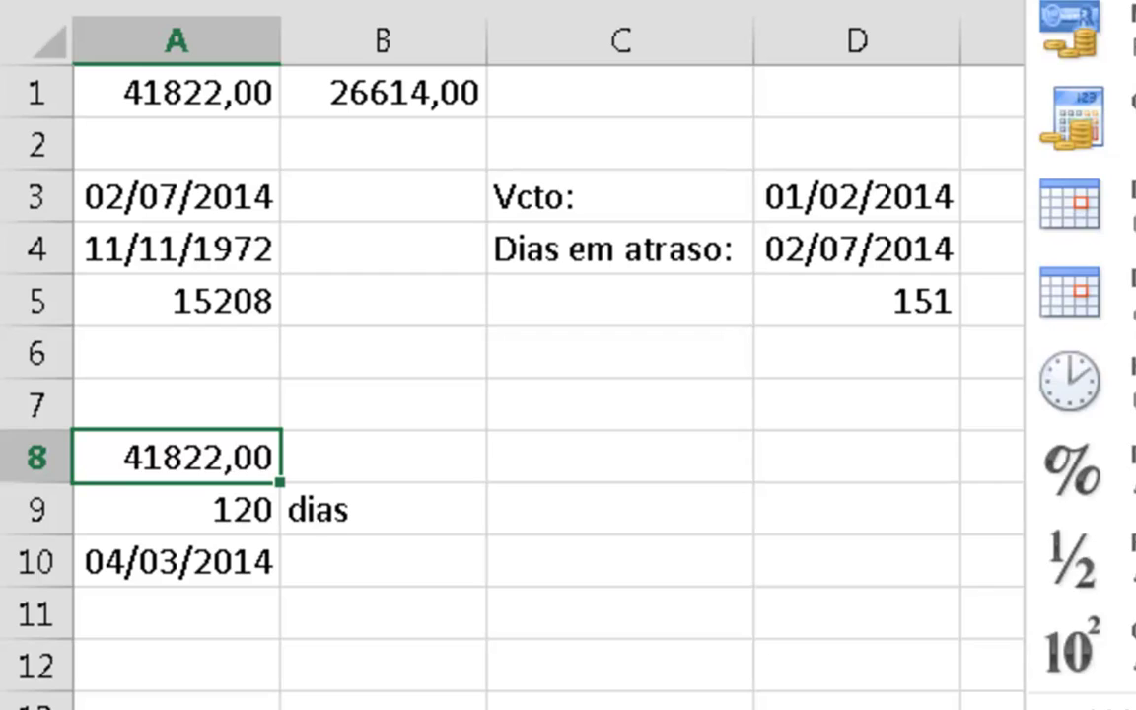
pyautogui.click(1077, 195)
# - Enter the label "Nascimento" in cell D8 and the date of birth in cell C8
pyautogui.click(849, 568)
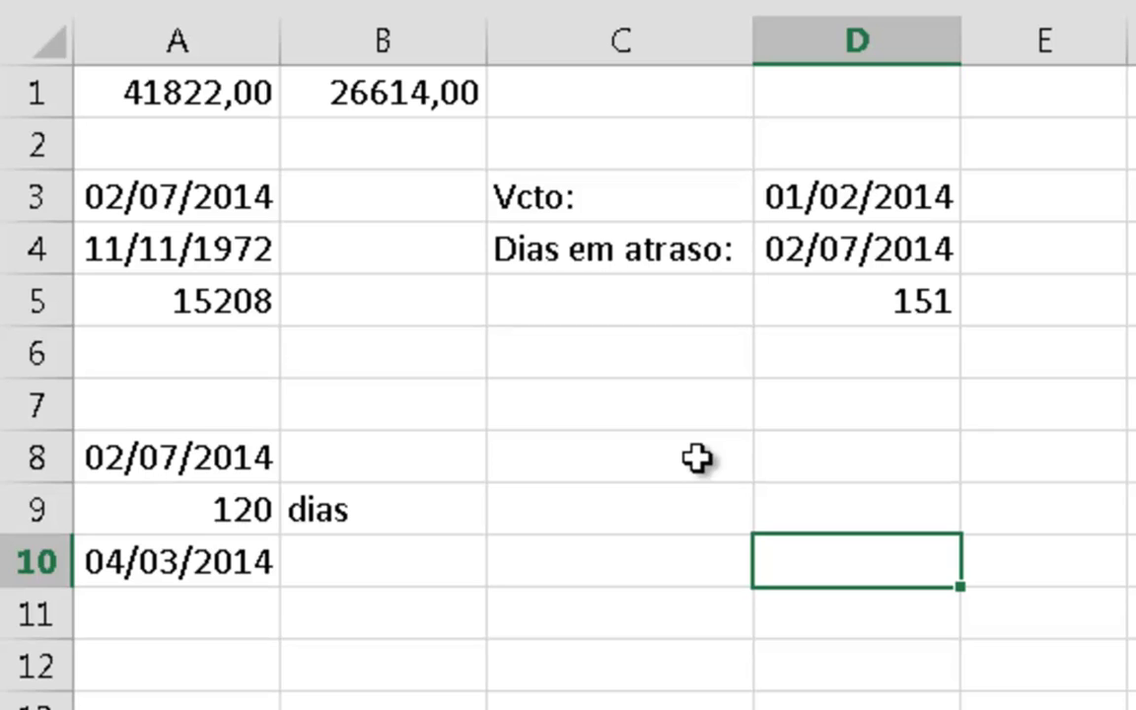
pyautogui.press('Up')
pyautogui.press('Up')
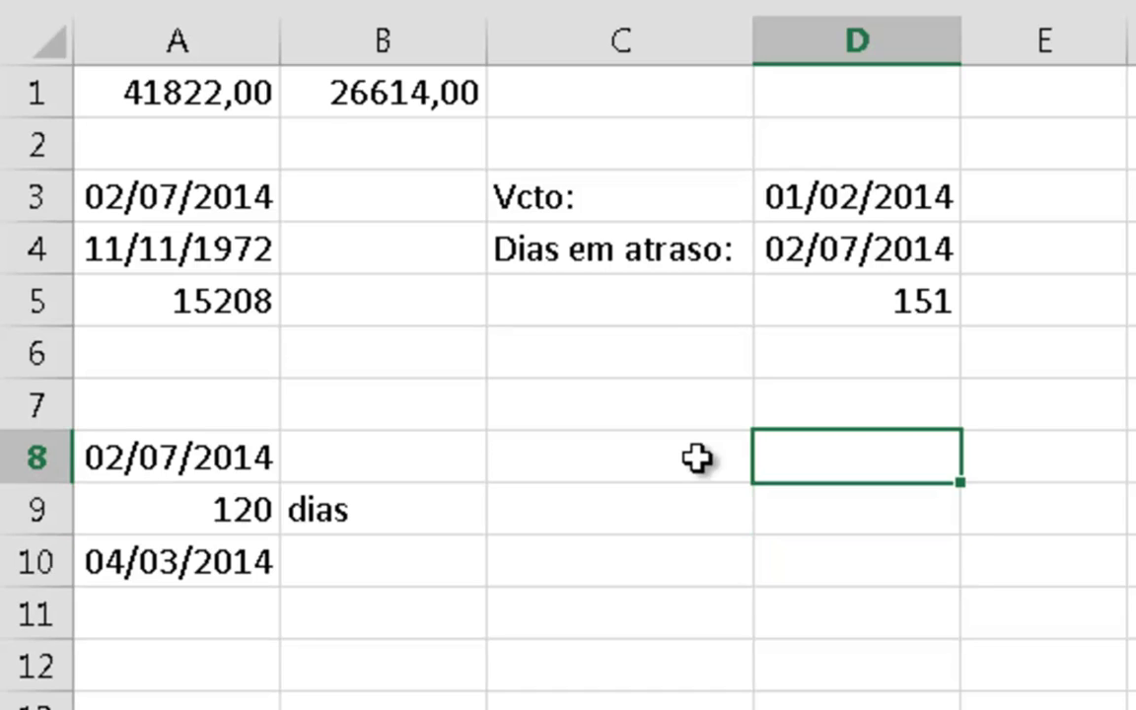
pyautogui.press('Left')
pyautogui.press('Right')
pyautogui.write('Nascimento')
pyautogui.press('Return')
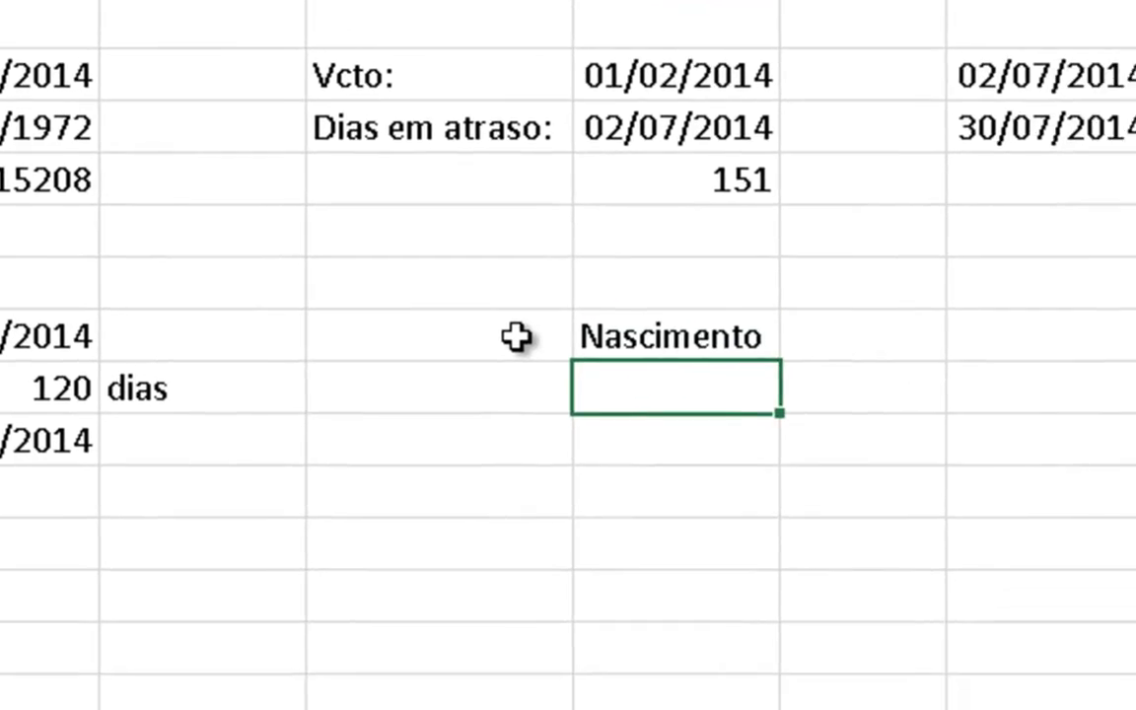
pyautogui.click(515, 337)
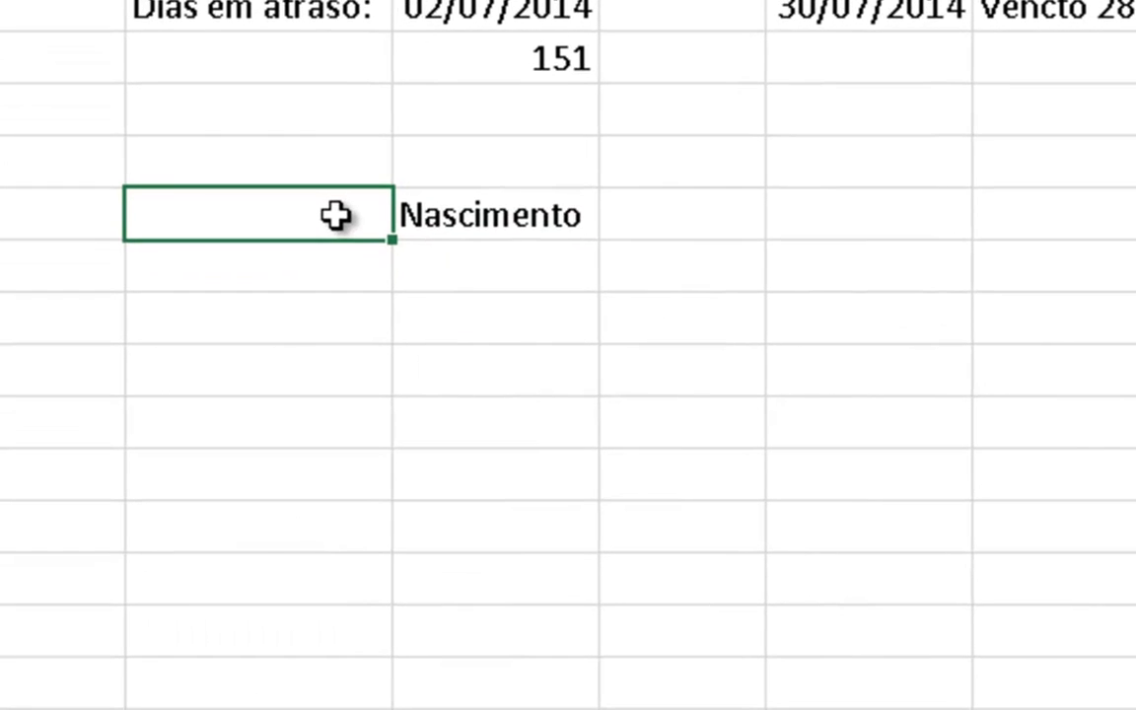
pyautogui.write('11/11/1972')
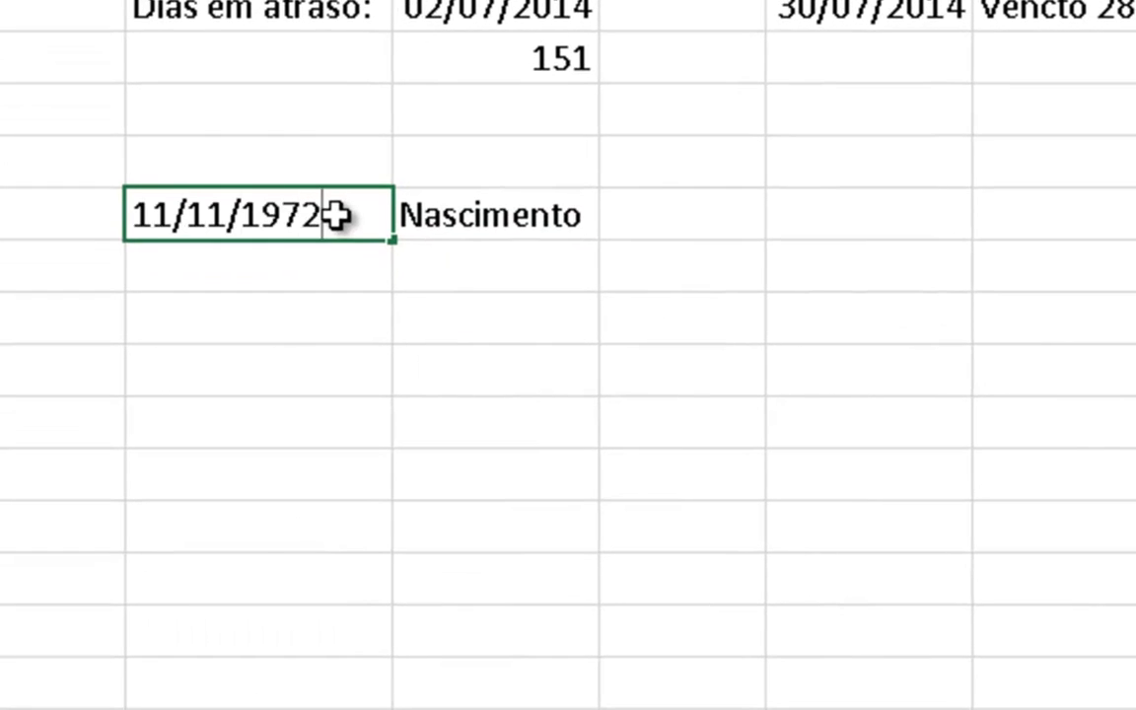
pyautogui.press('Return')
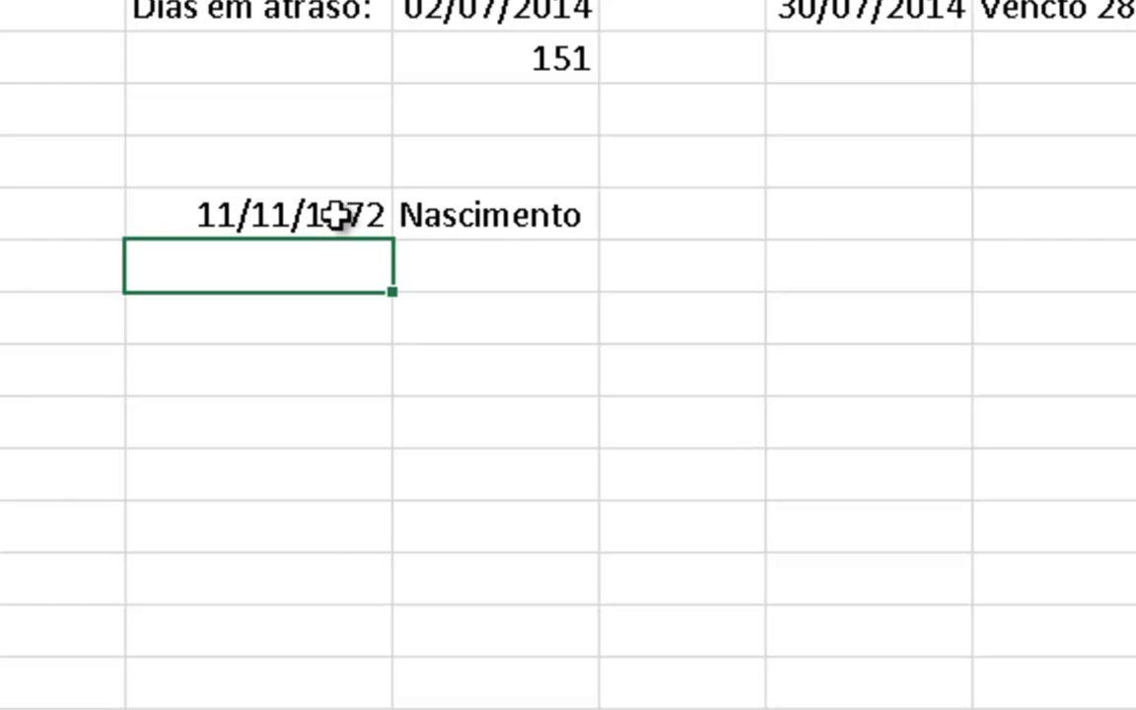
# - Enter the label "Dias" in cell D9, below the Nascimento label
pyautogui.press('Right')
pyautogui.press('F2')
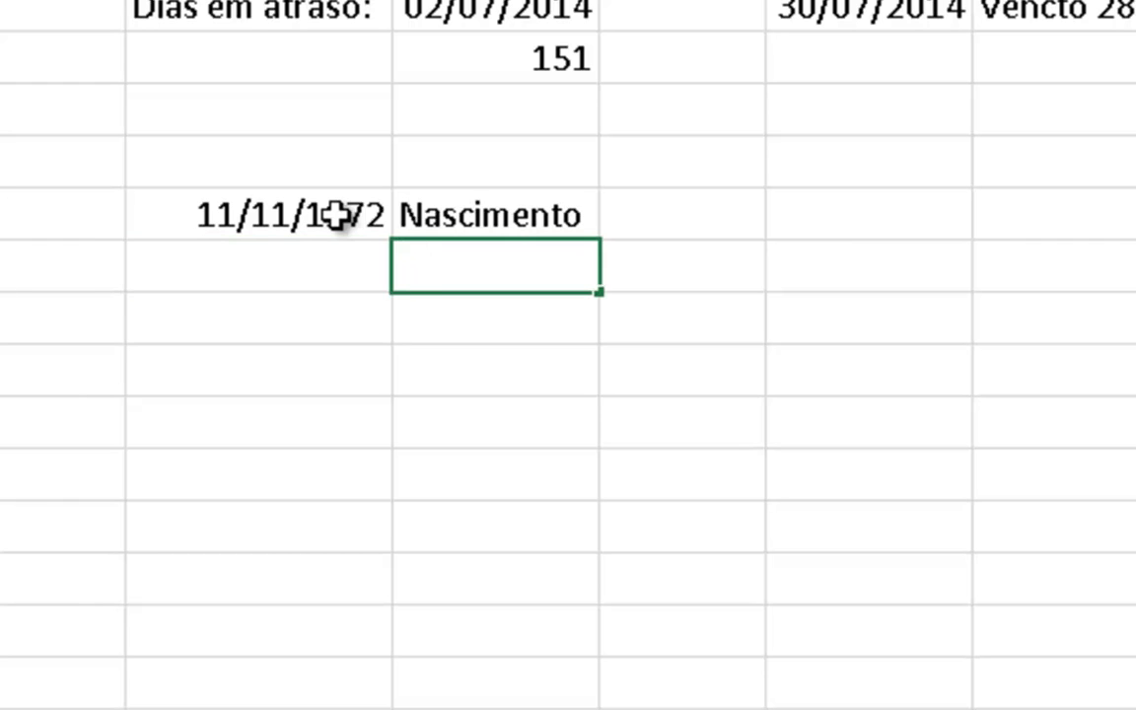
pyautogui.write('Dias')
pyautogui.press('Return')
# - Calculate the days lived since the birth date with the formula =hoje()-C8 in cell C9
pyautogui.press('Up')
pyautogui.press('Left')
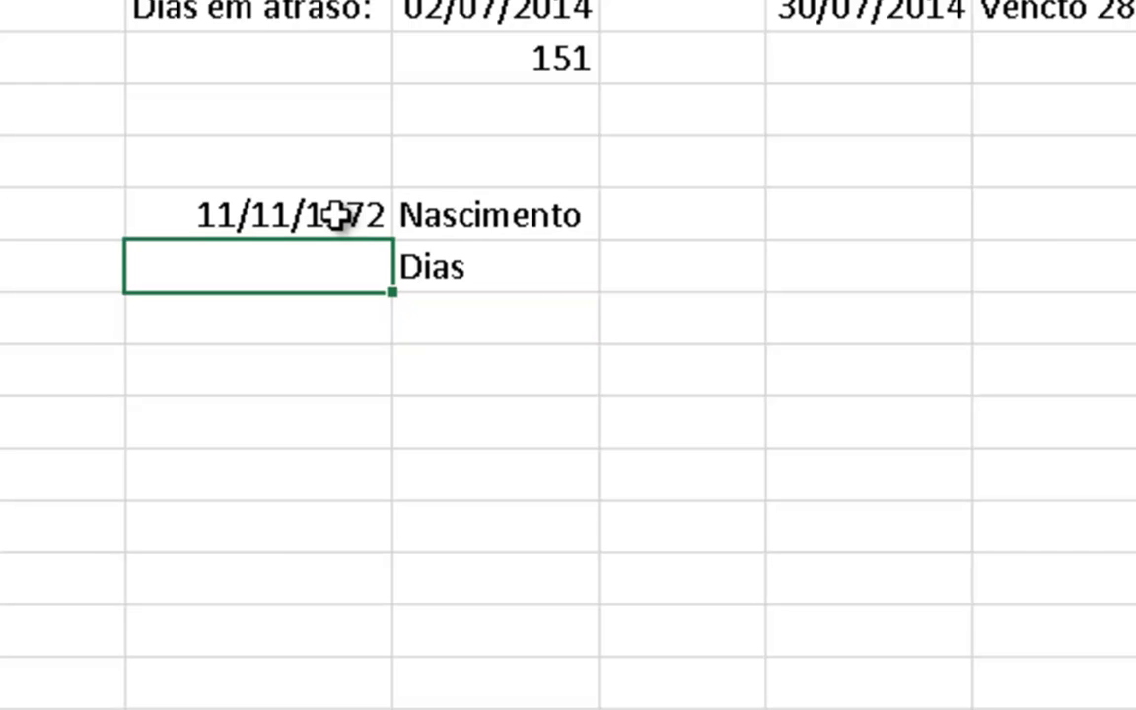
pyautogui.write('=oj')
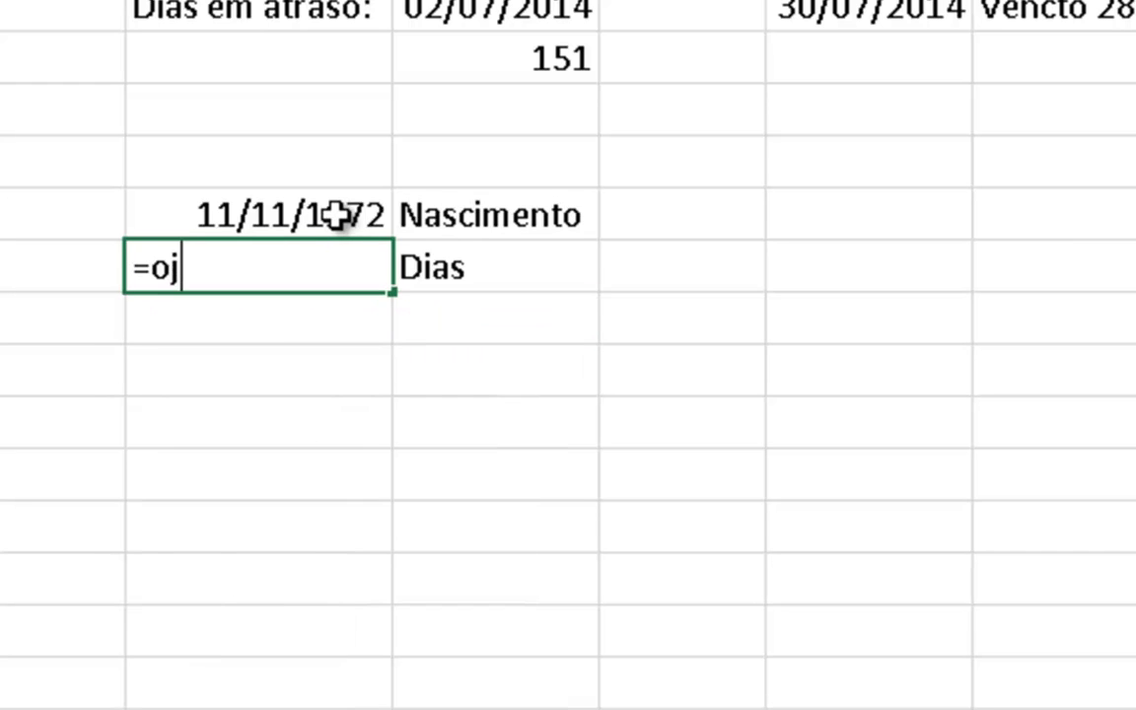
pyautogui.press('BackSpace')
pyautogui.press('BackSpace')
pyautogui.write('hoje()')
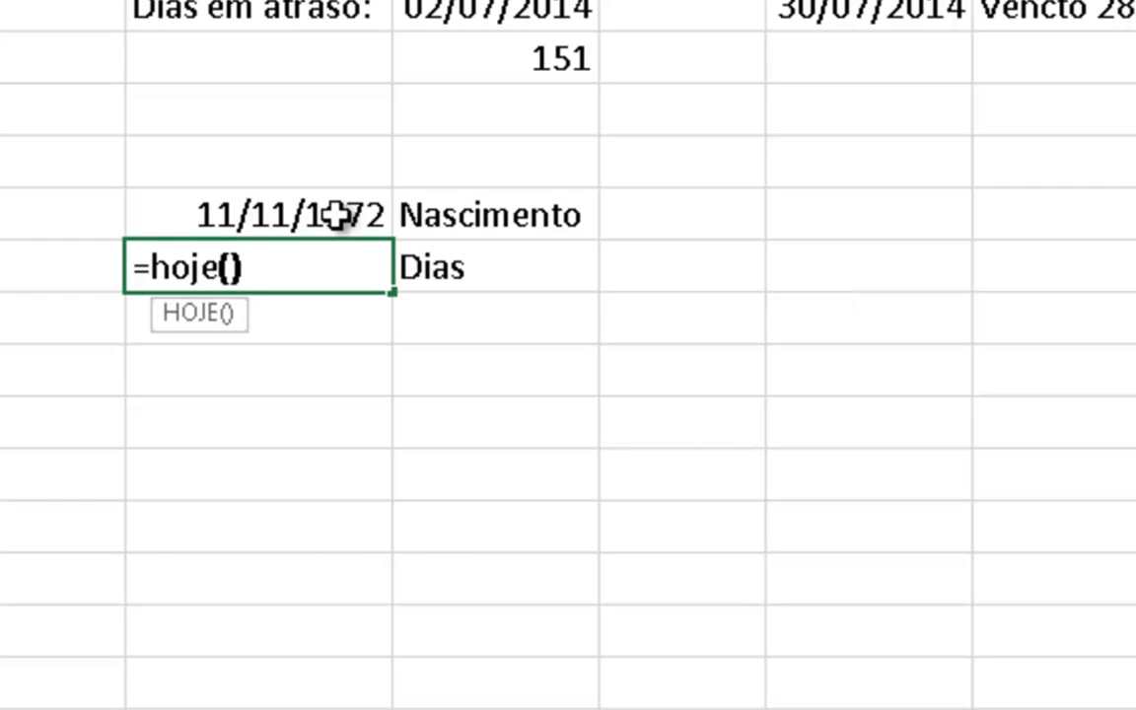
pyautogui.write('-')
pyautogui.click(336, 217)
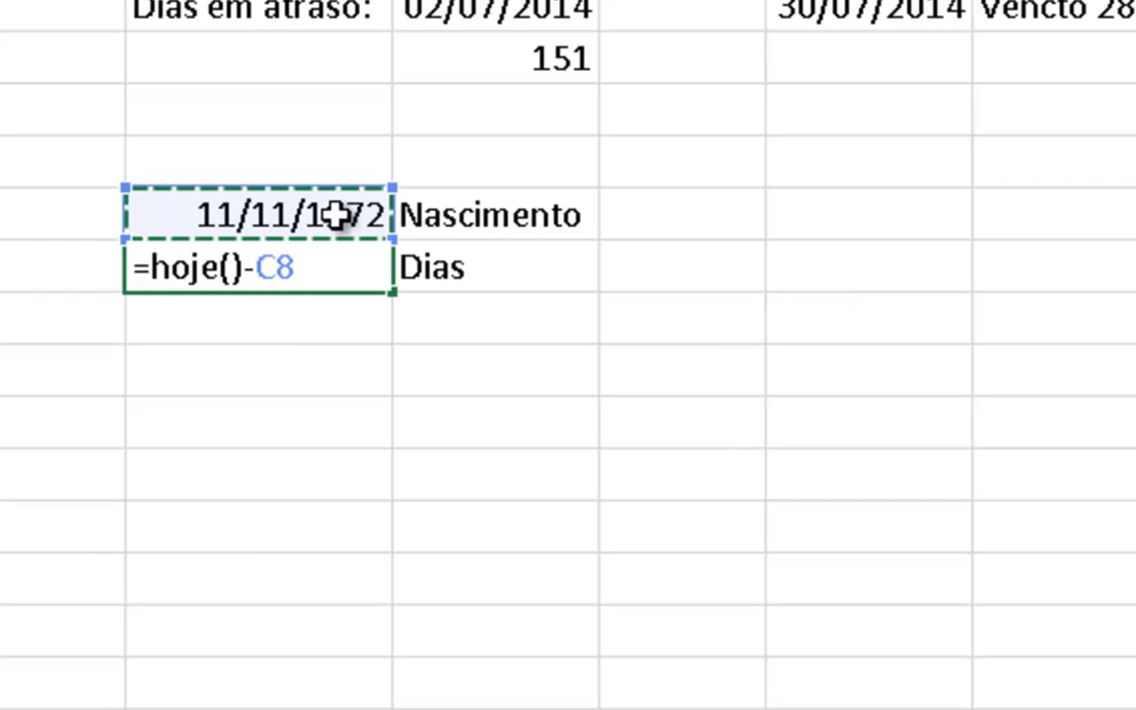
pyautogui.press('Return')
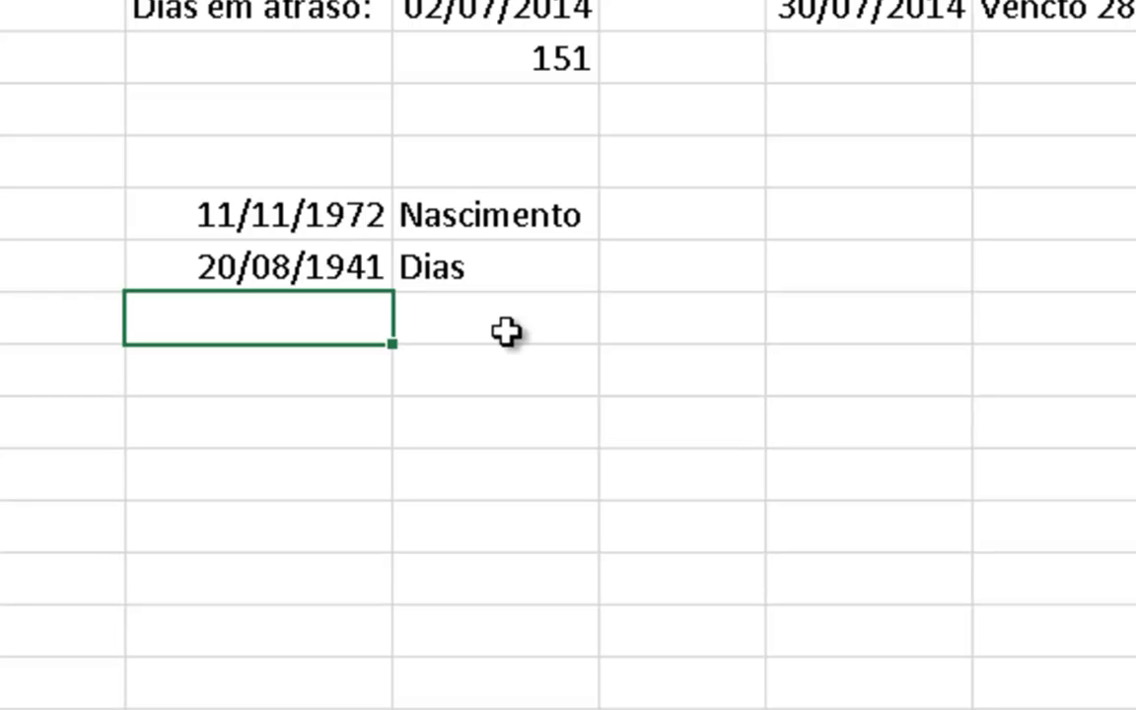
# - Format the days result in cell C9 as a number without decimal places
pyautogui.click(246, 258)
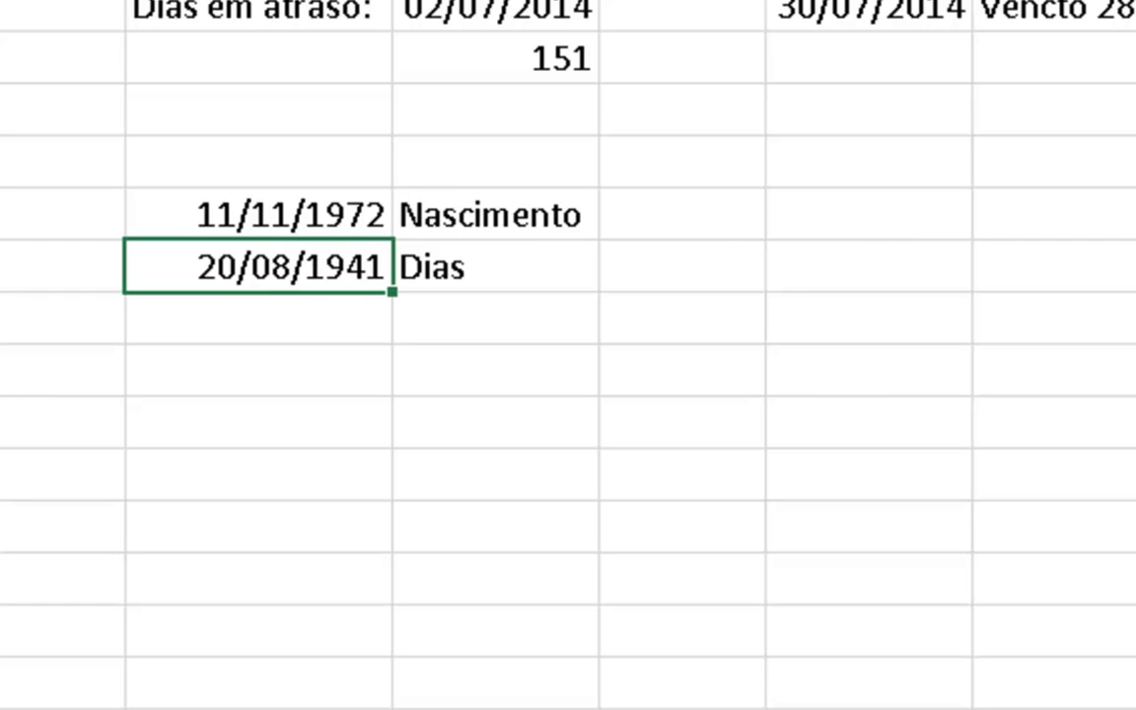
pyautogui.click(961, 0)
pyautogui.click(850, 0)
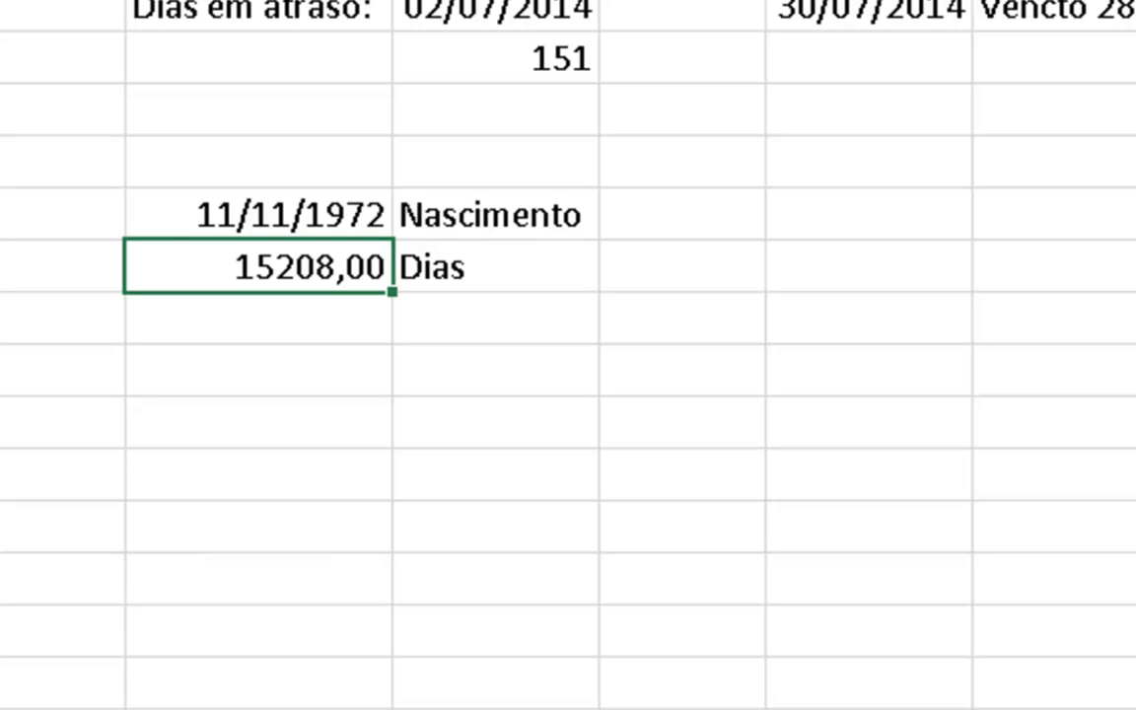
pyautogui.click(947, 0)
pyautogui.click(946, 0)
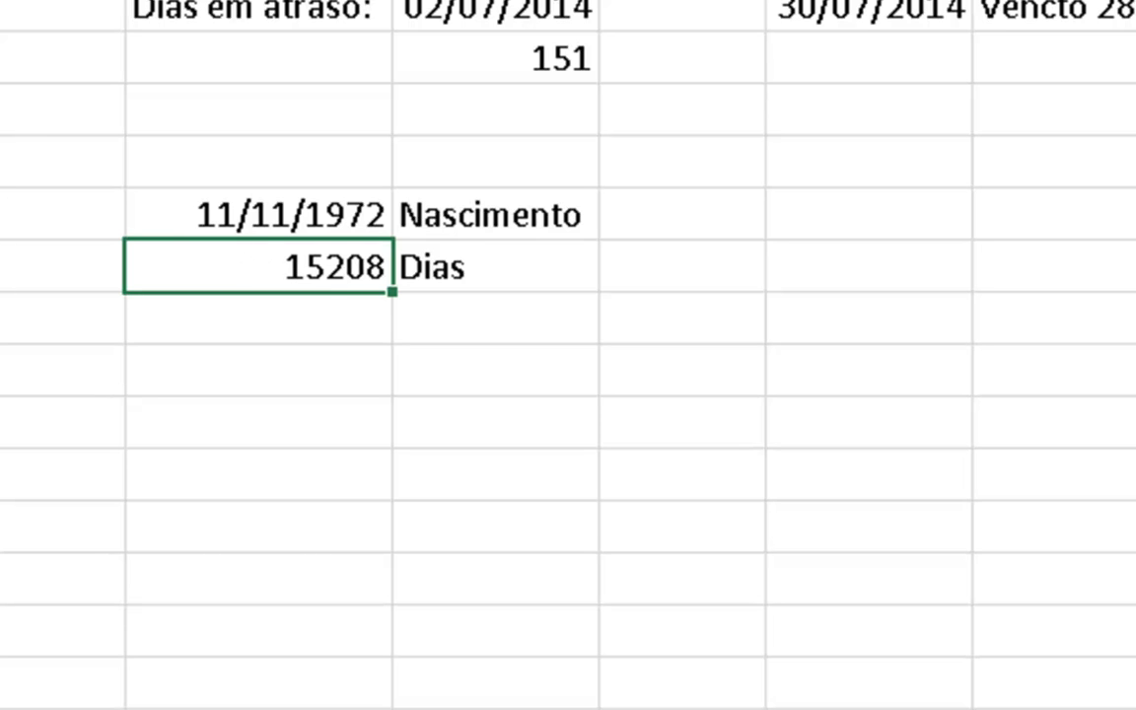
# - Compare the days result in cell C9 with the earlier date difference in cell A5
pyautogui.click(343, 303)
pyautogui.click(310, 270)
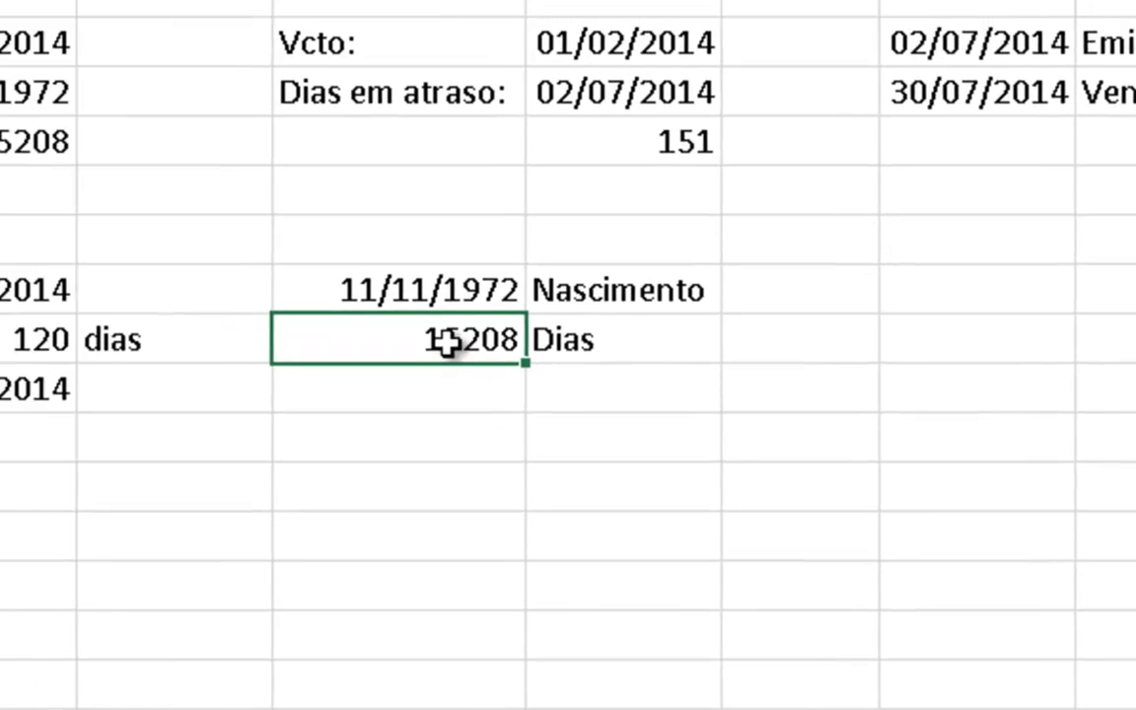
pyautogui.click(4, 139)
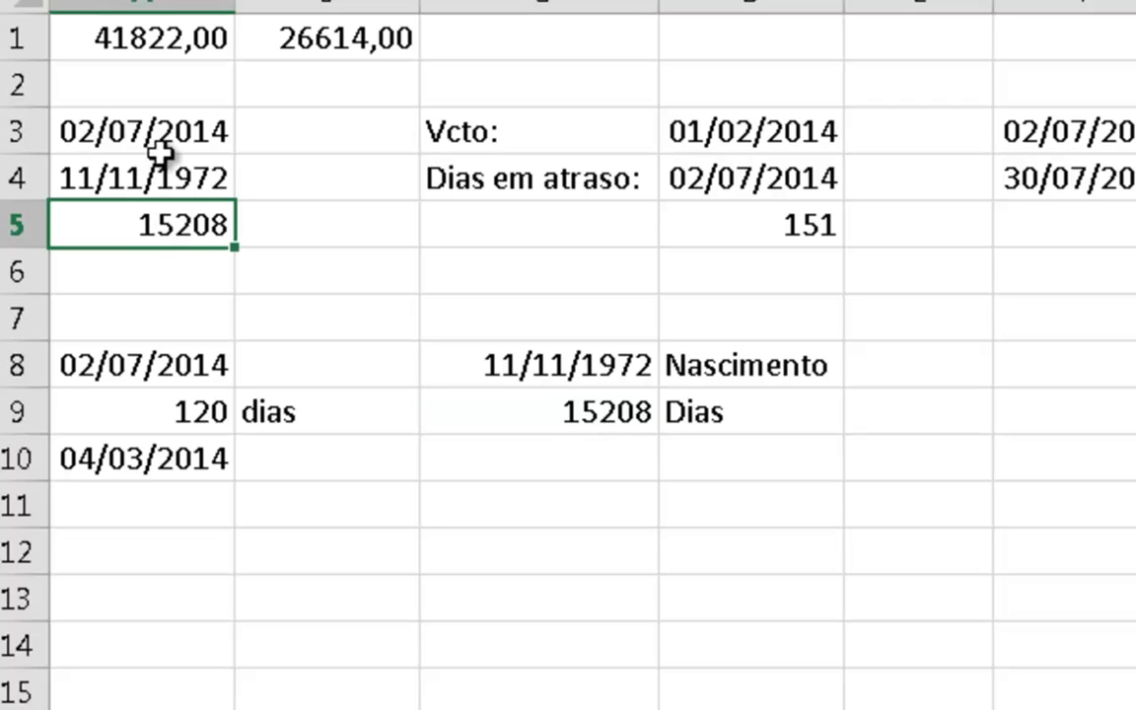
# - Enter the label "Horas" in cell D10, below the Dias label
pyautogui.click(703, 451)
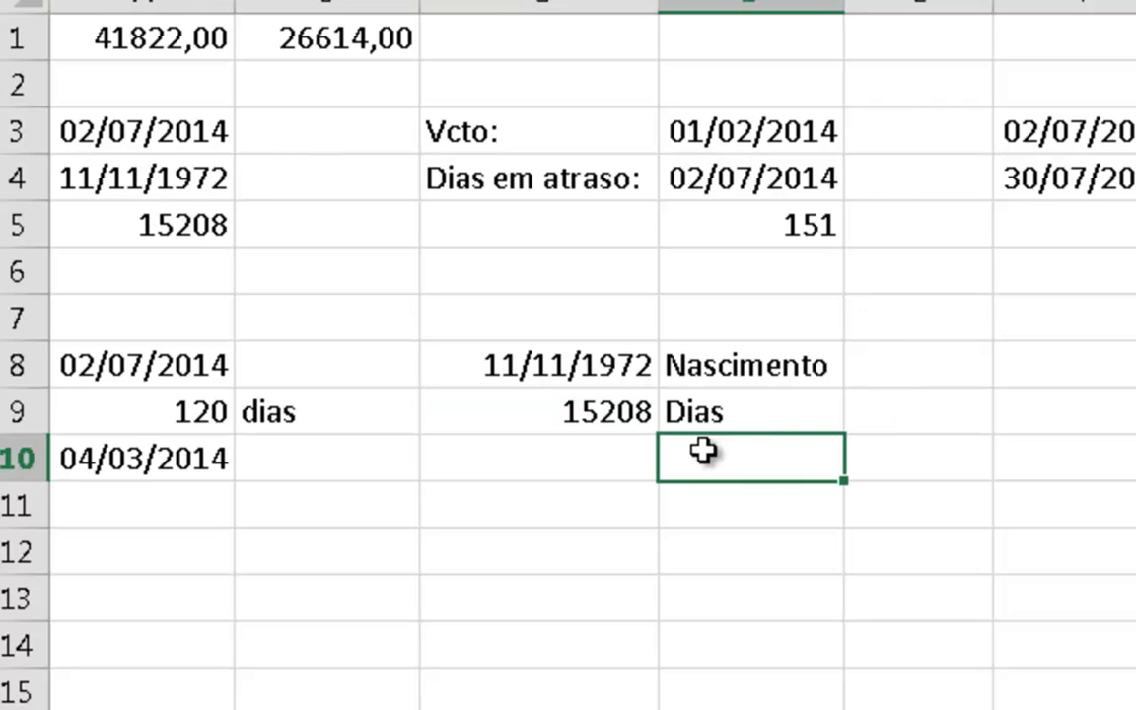
pyautogui.write('Horas')
pyautogui.press('Return')
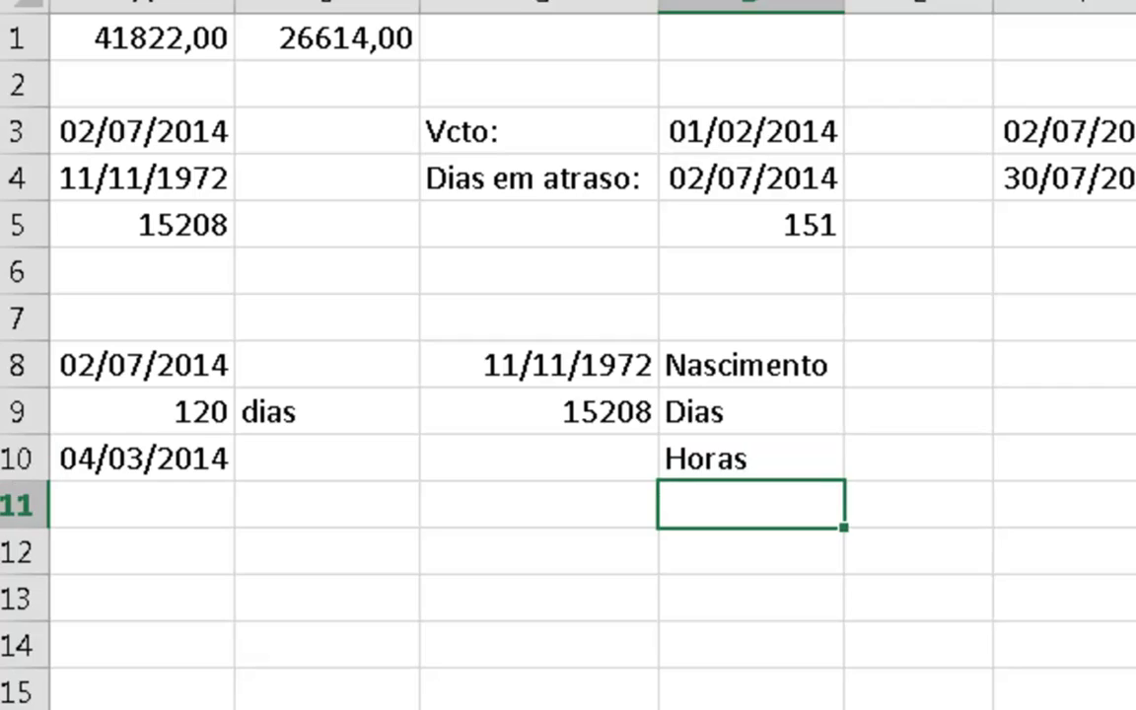
# - Convert the days lived into hours with the formula =C9*24 in cell C10
pyautogui.click(538, 458)
pyautogui.write('=')
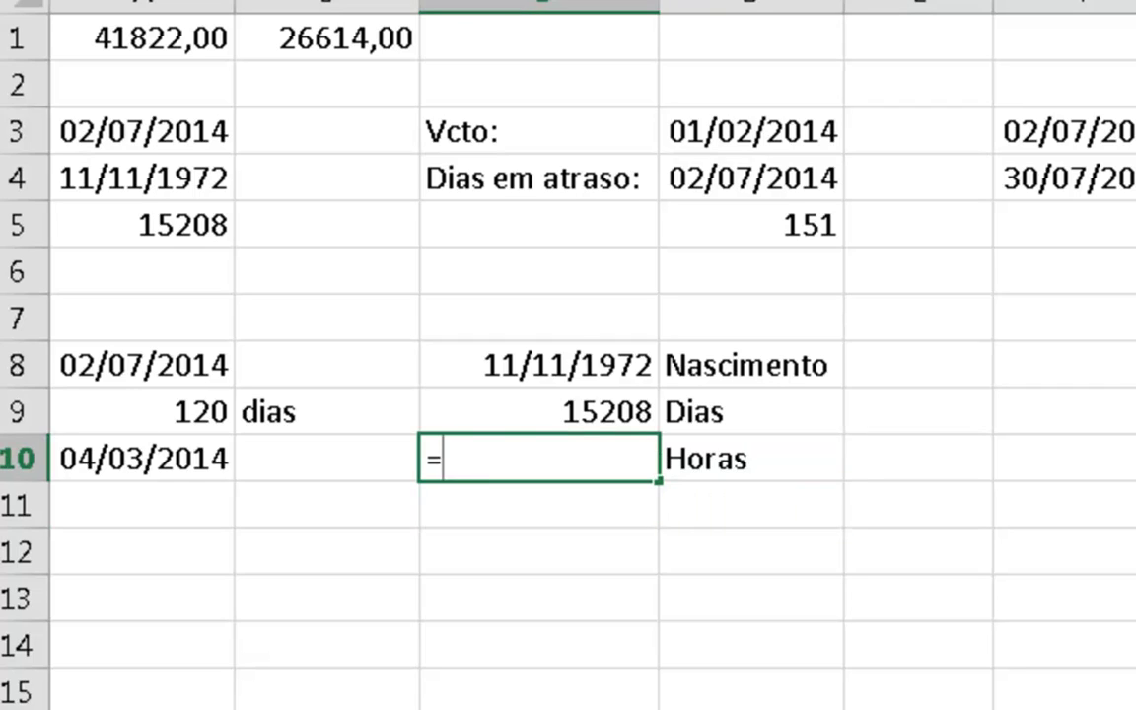
pyautogui.press('Up')
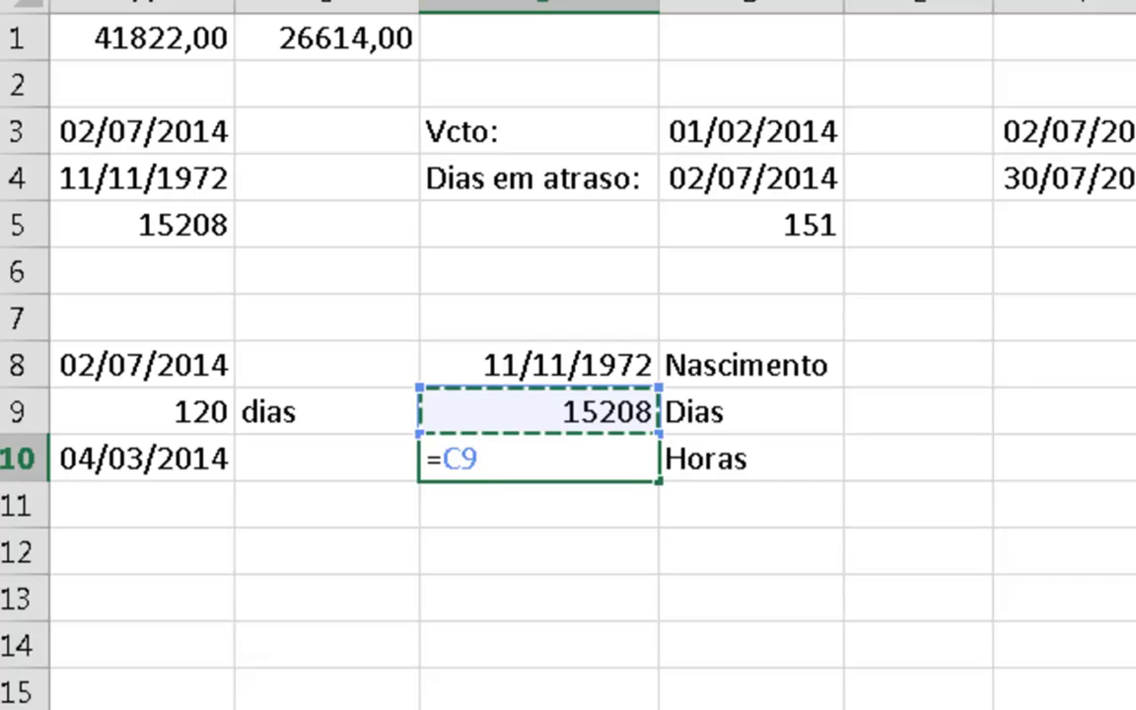
pyautogui.write('*')
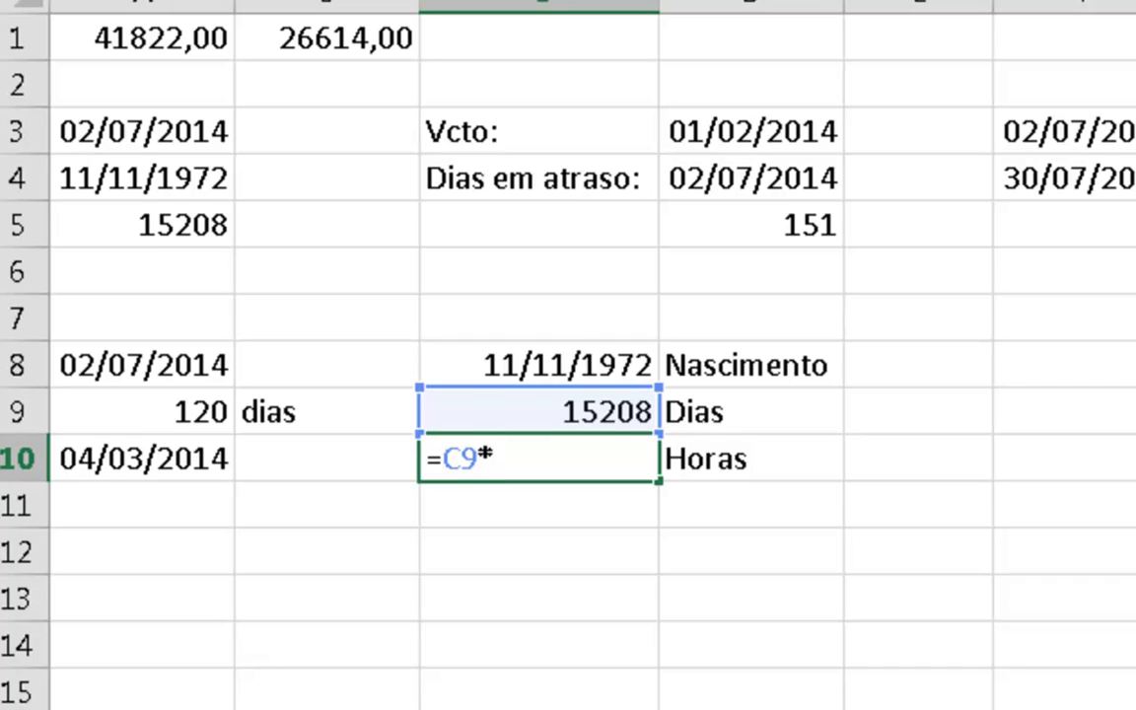
pyautogui.write('24')
pyautogui.press('Return')
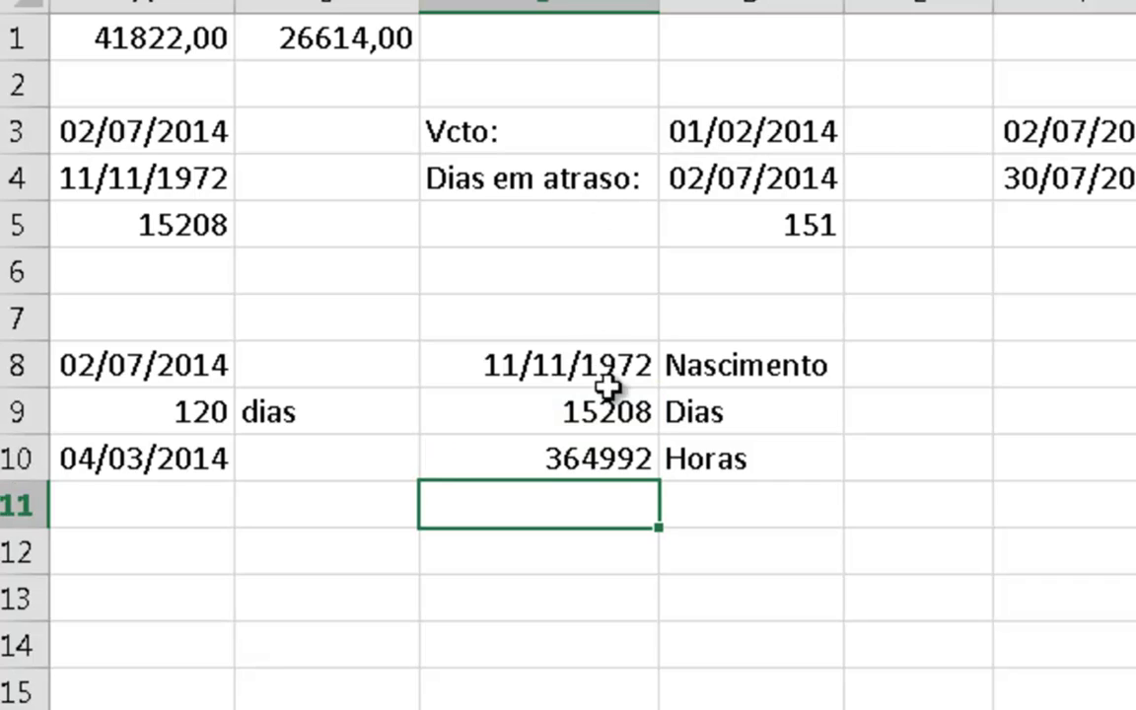
# - Format the hours result in cell C10 as a number with the thousands separator and no decimal places
pyautogui.click(616, 457)
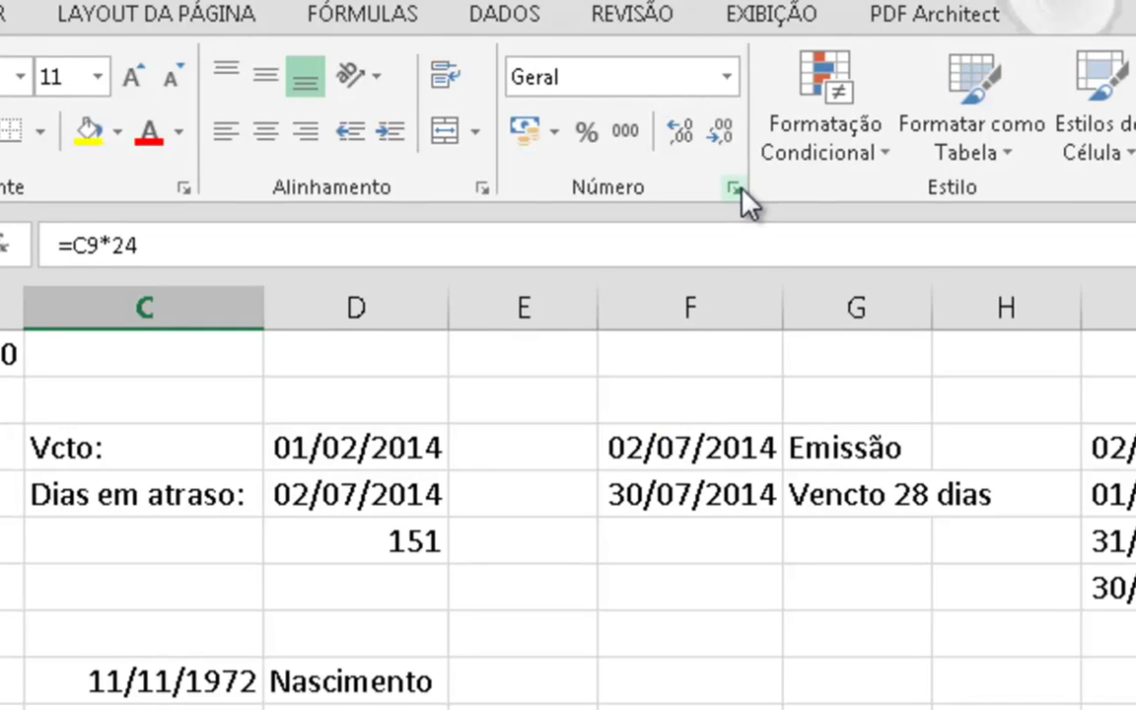
pyautogui.click(741, 194)
pyautogui.click(555, 420)
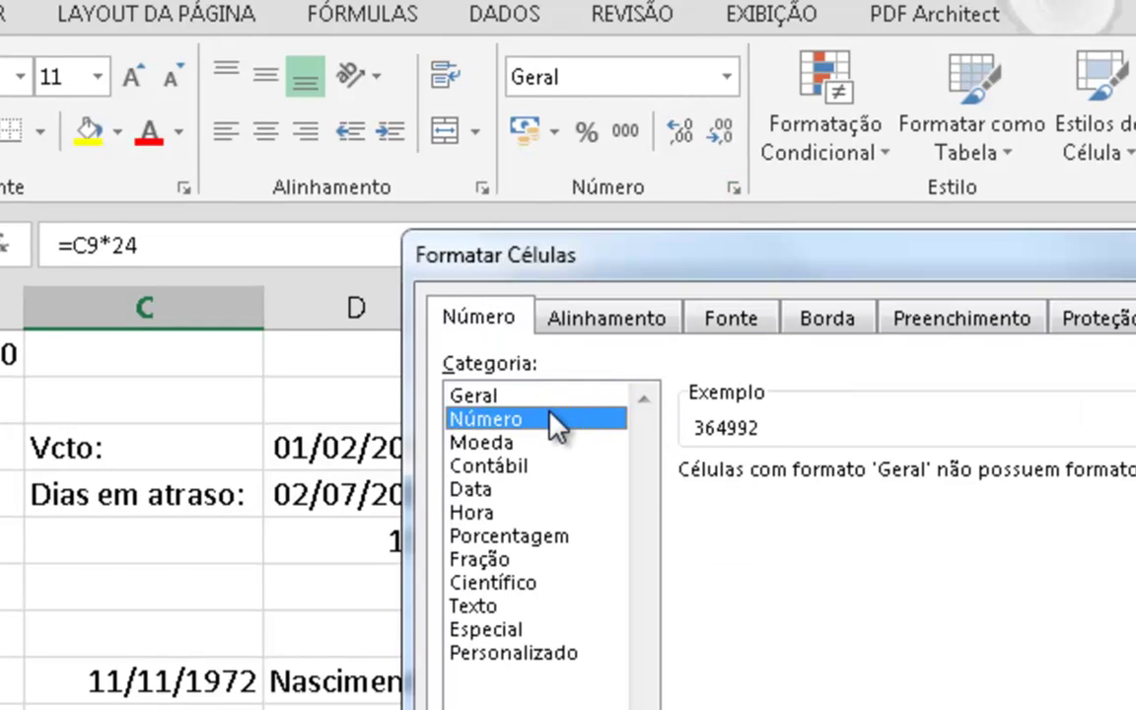
pyautogui.click(688, 517)
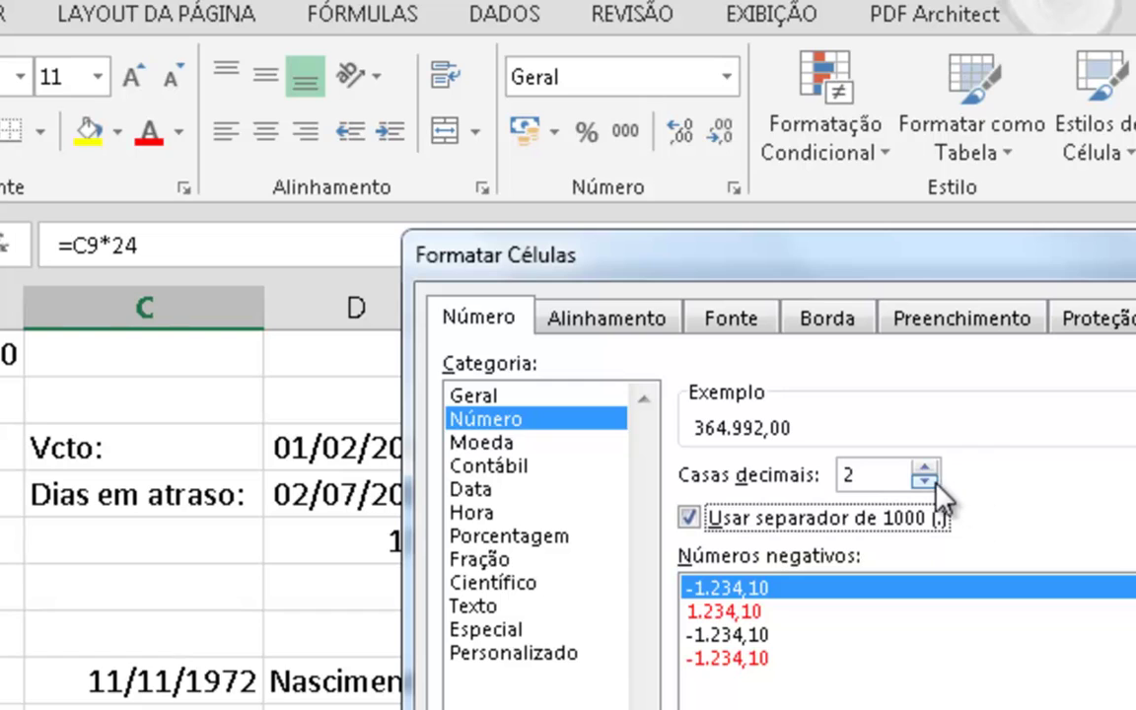
pyautogui.doubleClick(934, 482)
pyautogui.click(1120, 705)
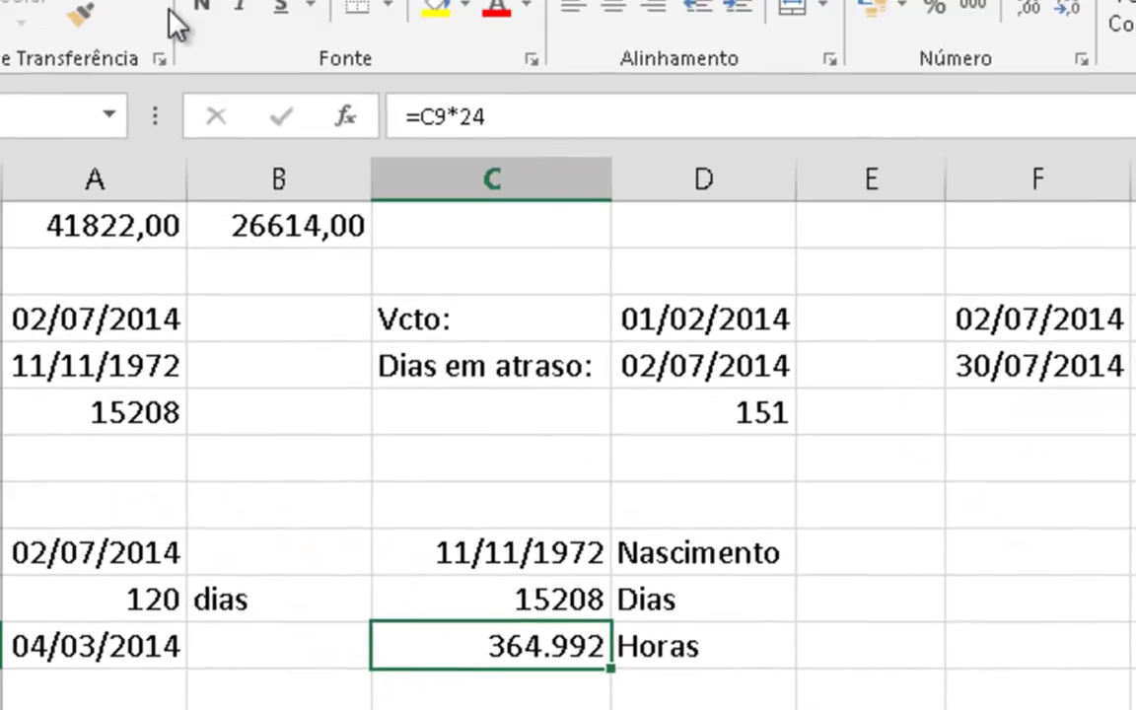
# - Copy the formatting of the hours cell C10 to cell C11 with Format Painter
pyautogui.click(79, 14)
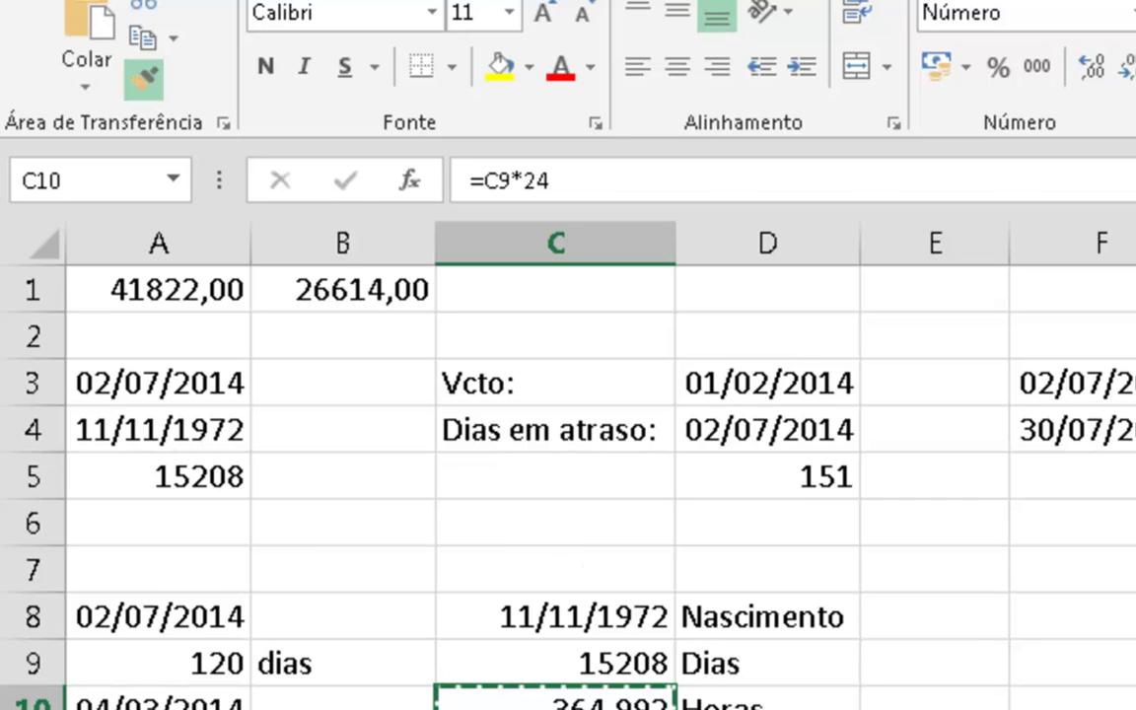
pyautogui.moveTo(519, 687)
pyautogui.mouseDown()
pyautogui.moveTo(519, 709)
pyautogui.moveTo(471, 597)
pyautogui.mouseUp()
pyautogui.click(431, 390)
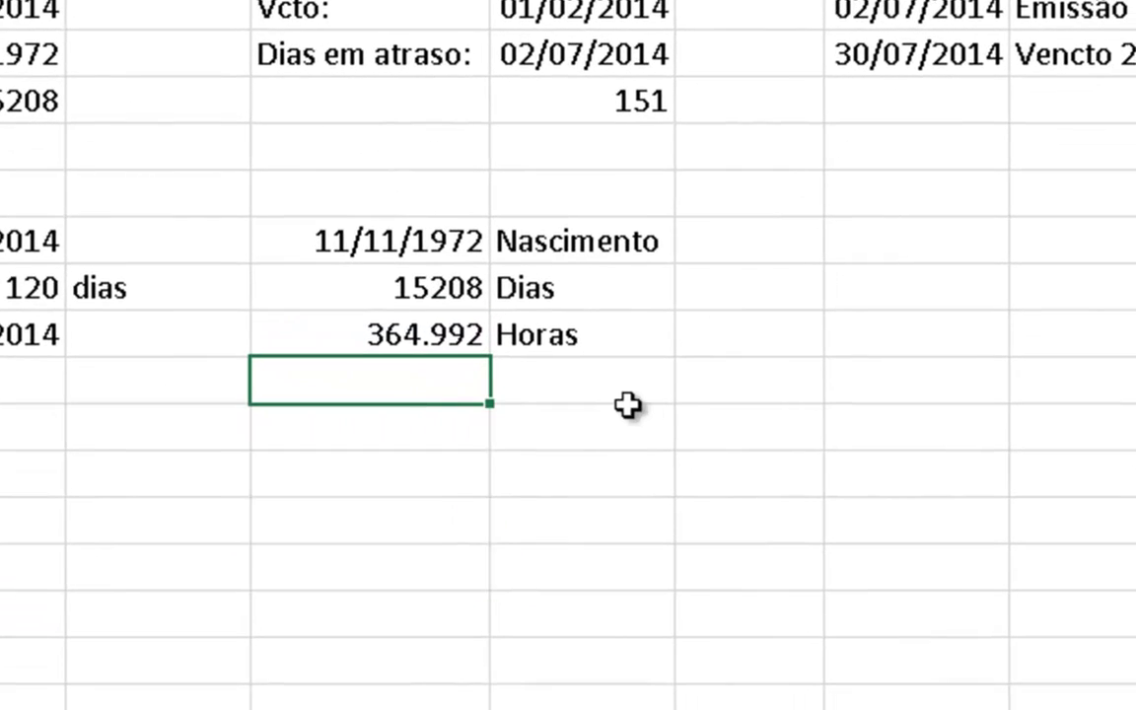
# - Enter the label "Minutos" in cell D11, below the Horas label
pyautogui.click(650, 396)
pyautogui.write('Minutos')
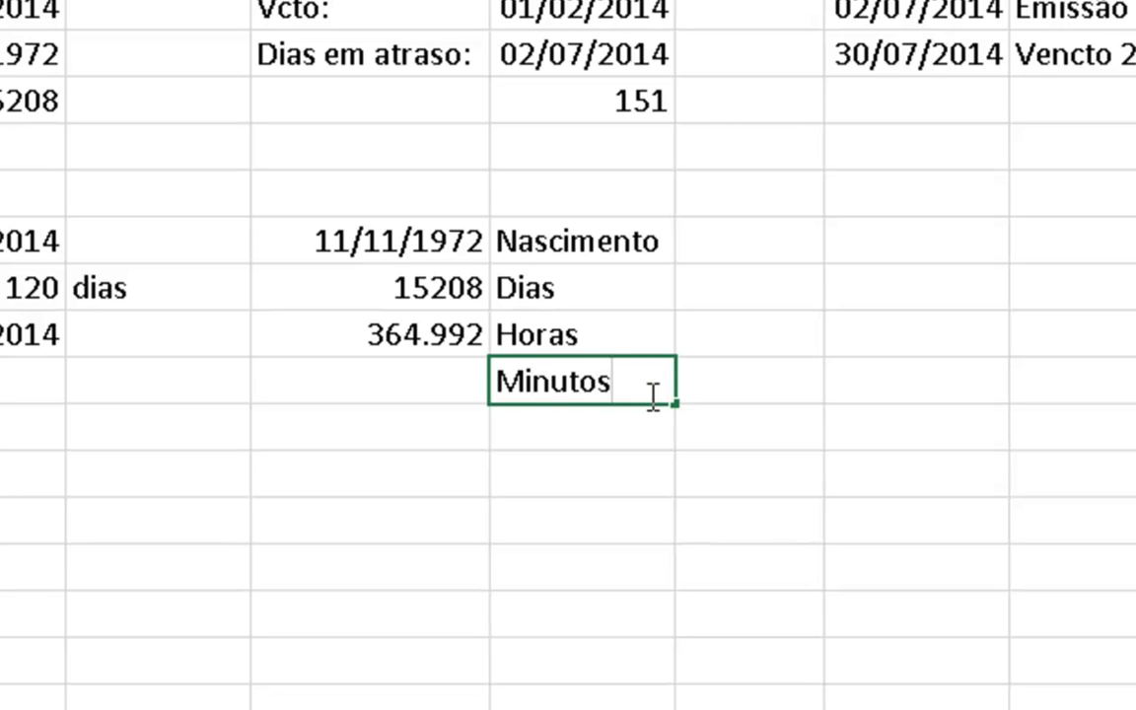
pyautogui.press('Return')
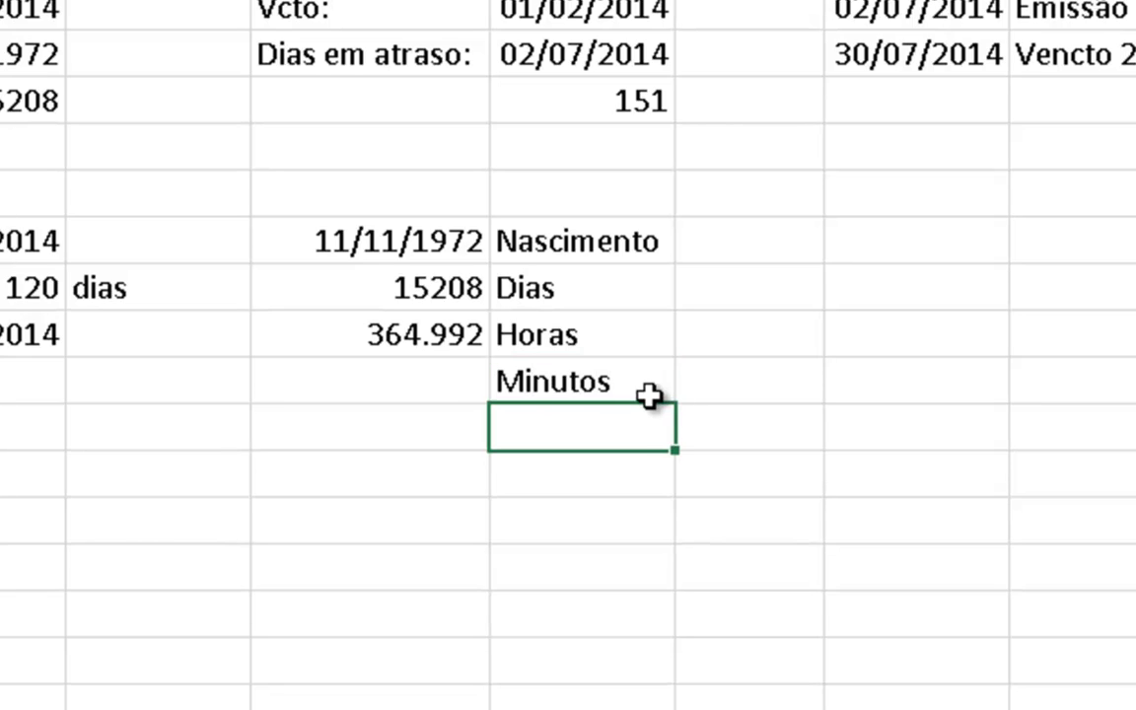
# - Convert the hours lived into minutes with the formula =C10*60 in cell C11
pyautogui.press('Left')
pyautogui.press('Up')
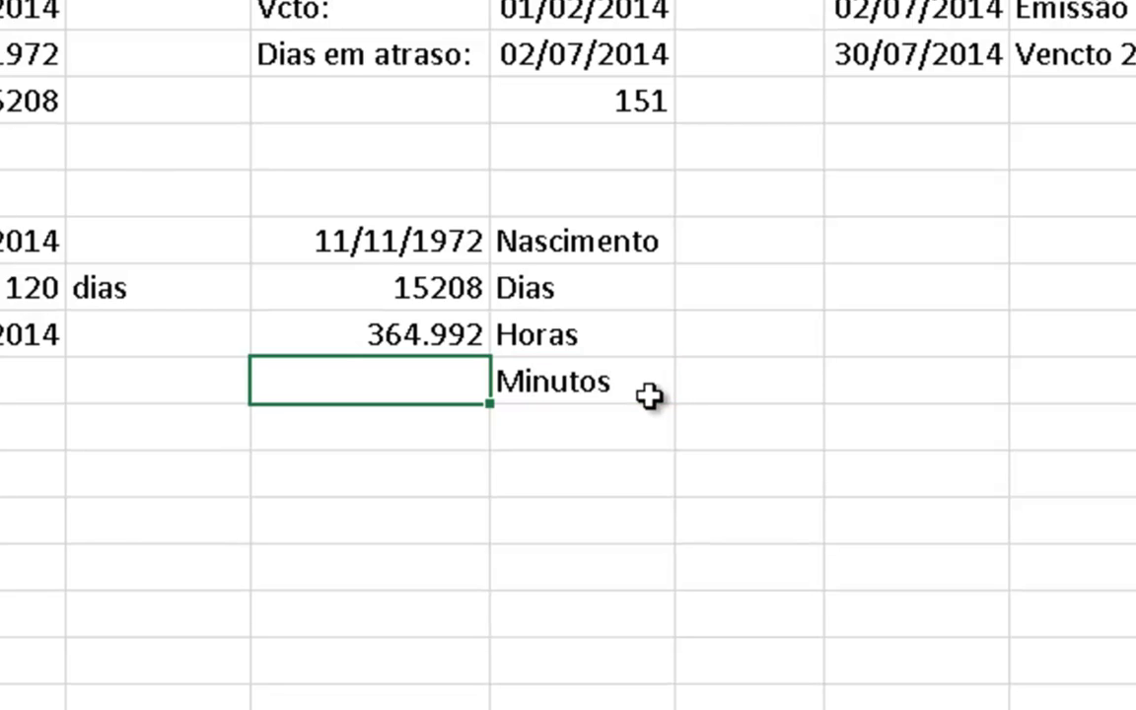
pyautogui.write('=')
pyautogui.press('Up')
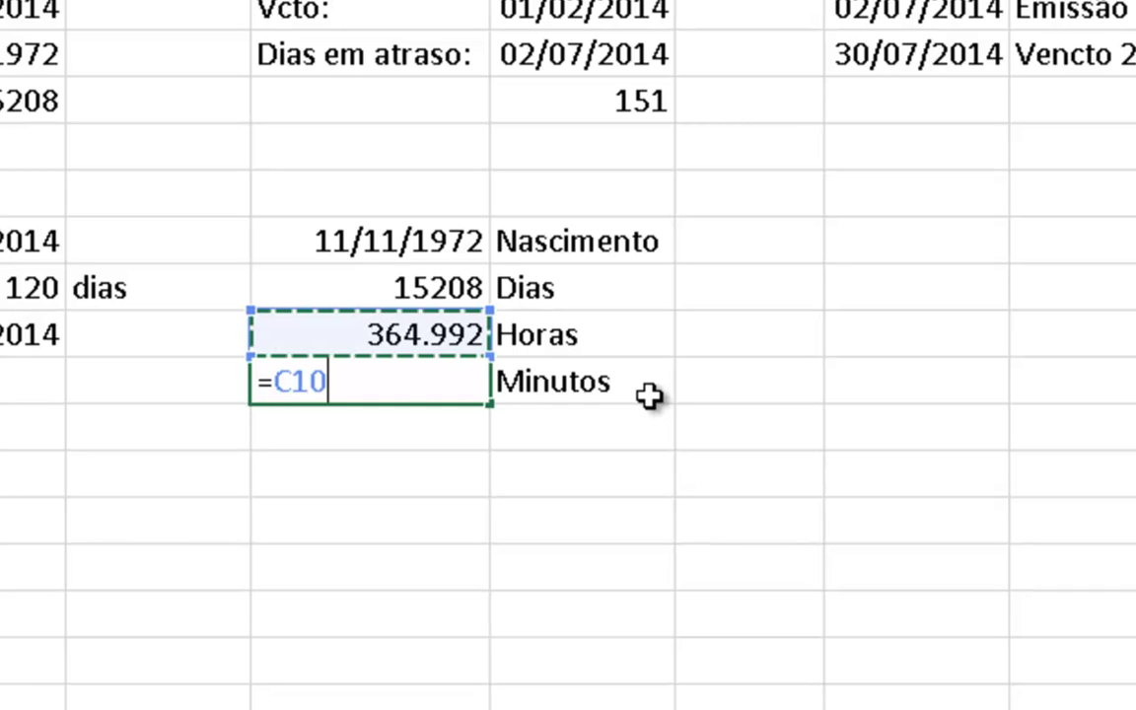
pyautogui.write('*')
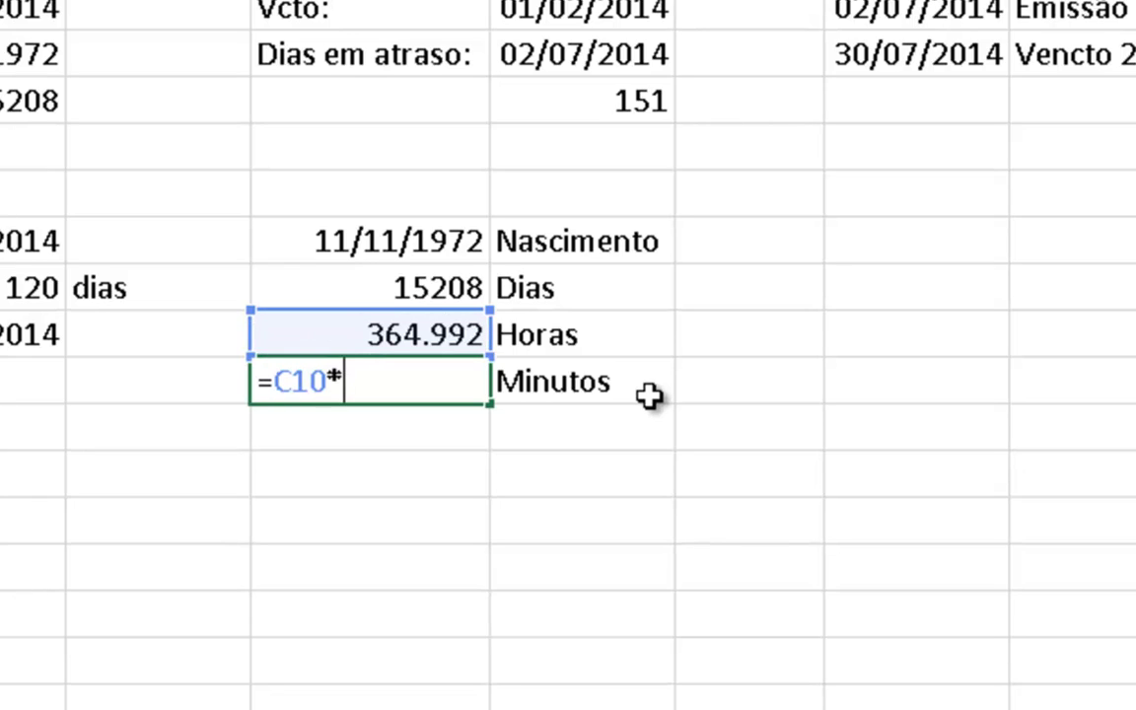
pyautogui.write('60')
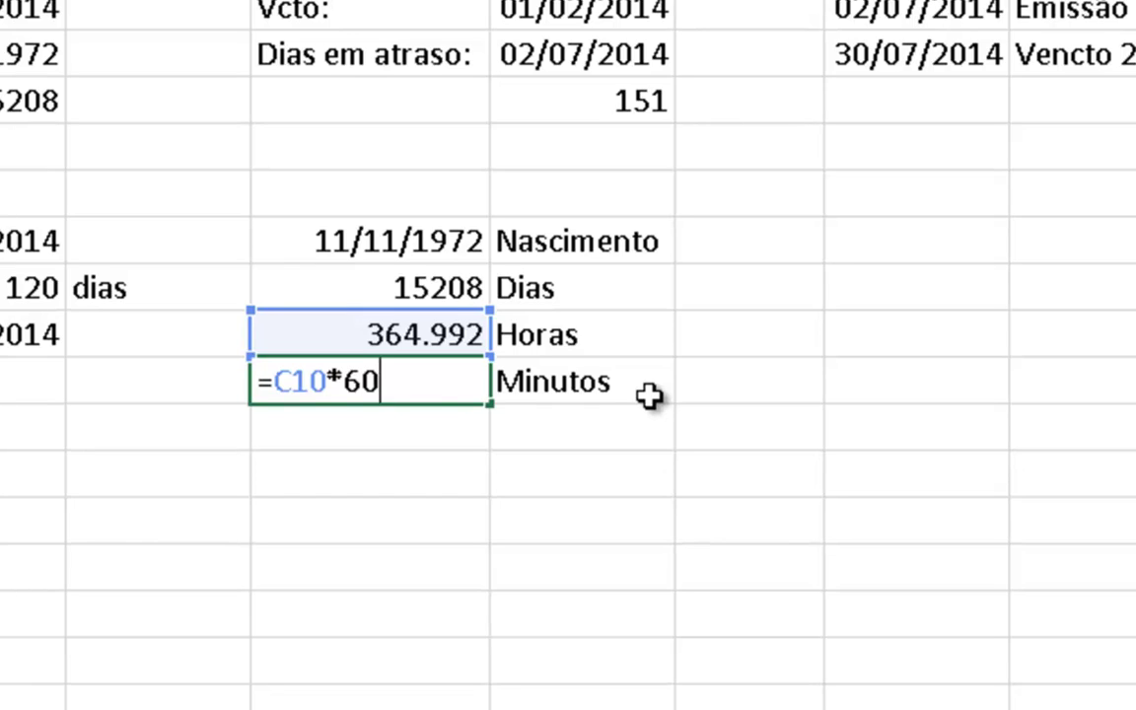
pyautogui.press('Return')
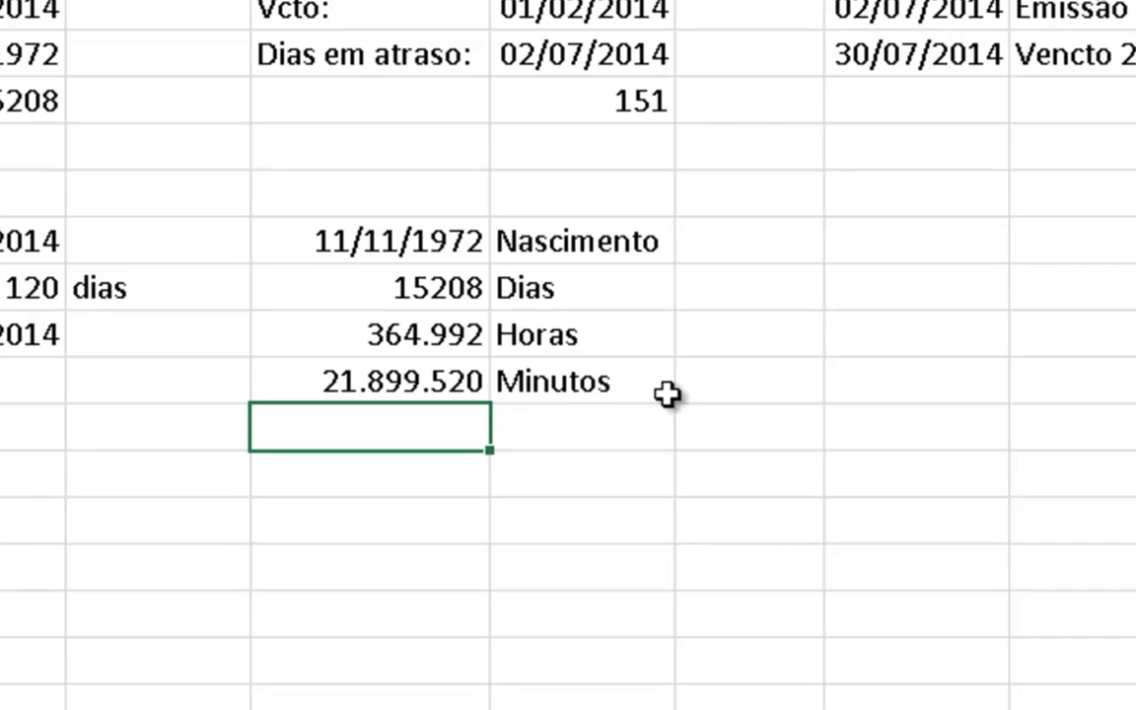
pyautogui.press('Up')
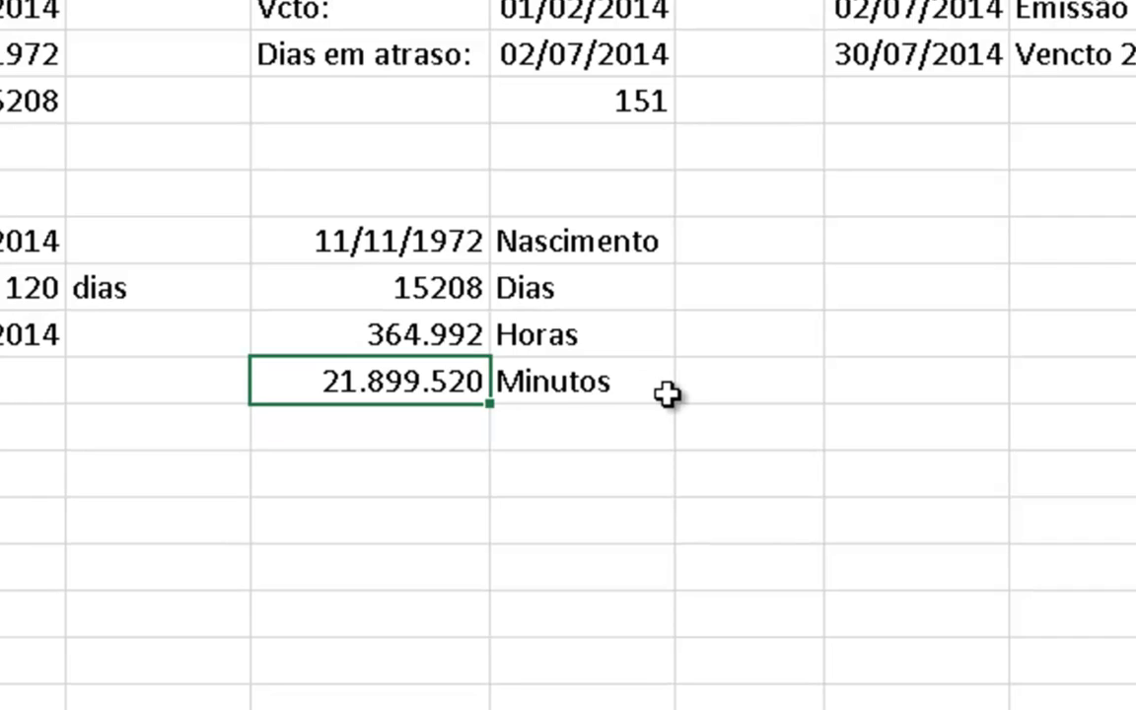
pyautogui.press('Down')
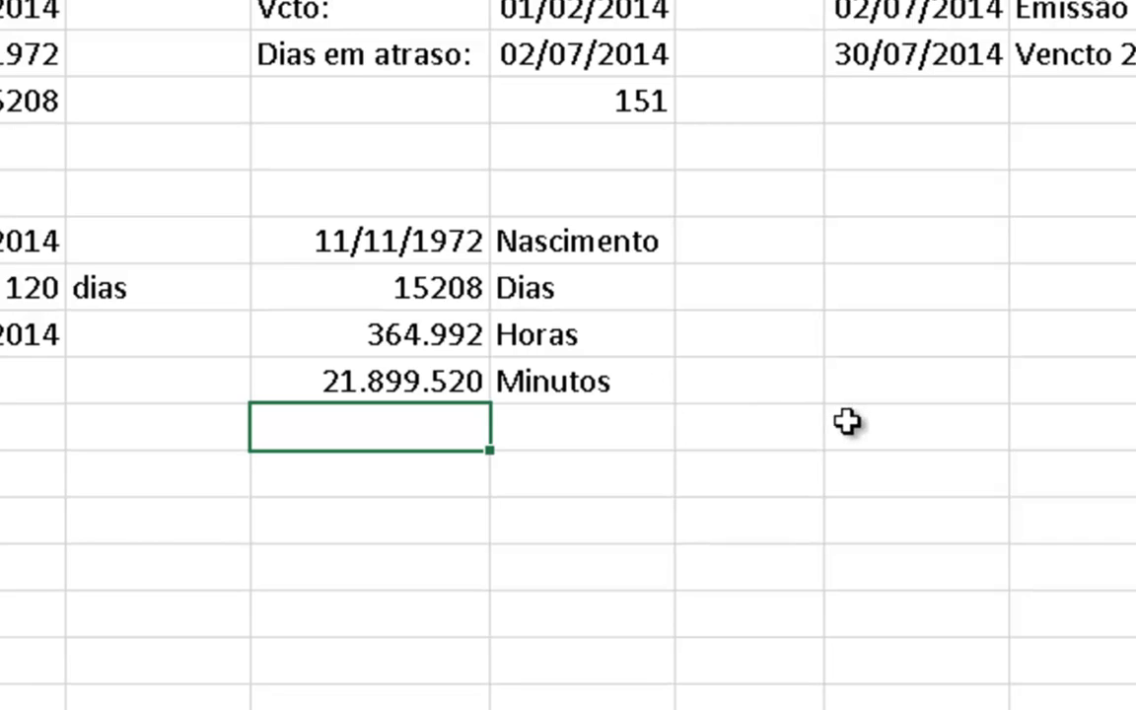
# - Enter the label "Segundos" in cell D12, below the Minutos label
pyautogui.press('Right')
pyautogui.write('segu')
pyautogui.press('BackSpace')
pyautogui.press('BackSpace')
pyautogui.press('BackSpace')
pyautogui.press('BackSpace')
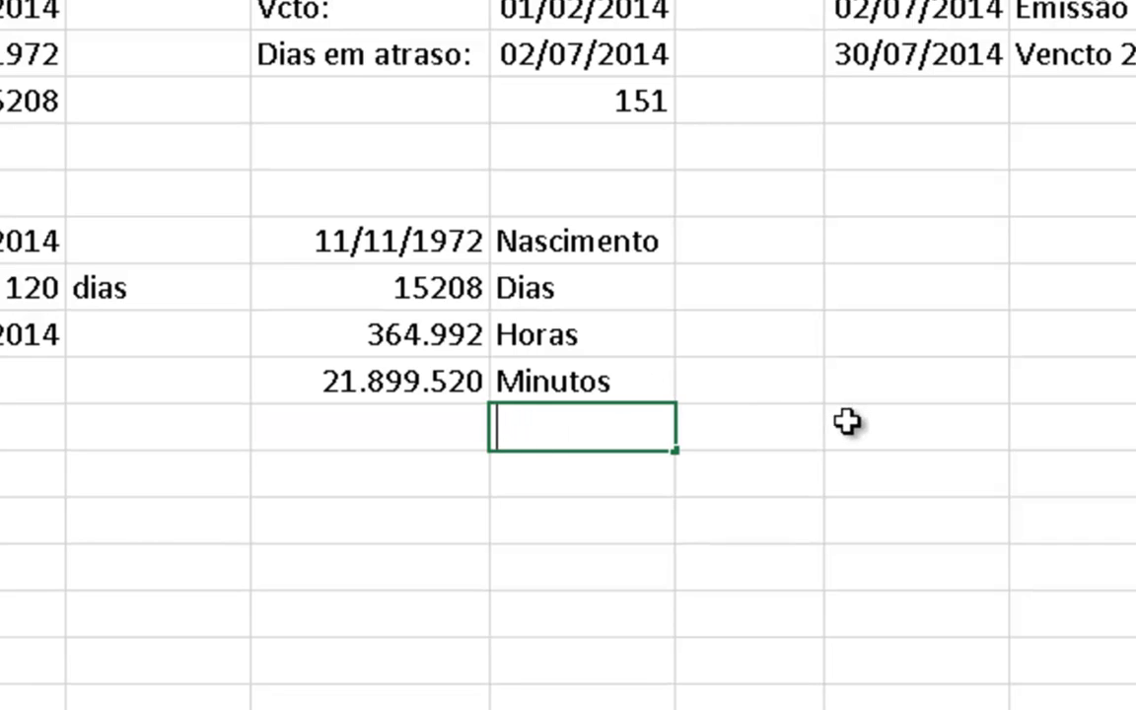
pyautogui.write('Segundos')
pyautogui.press('Left')
# - Convert the minutes lived into seconds with the formula =C11*60 in cell C12
pyautogui.write('=')
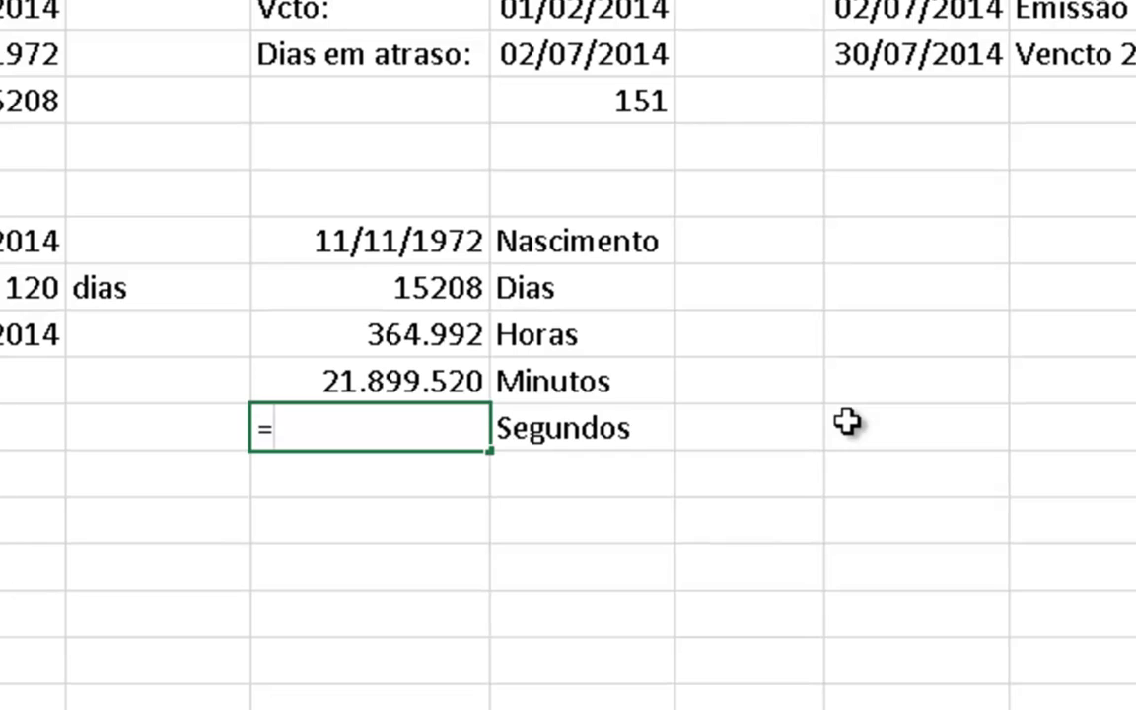
pyautogui.press('Up')
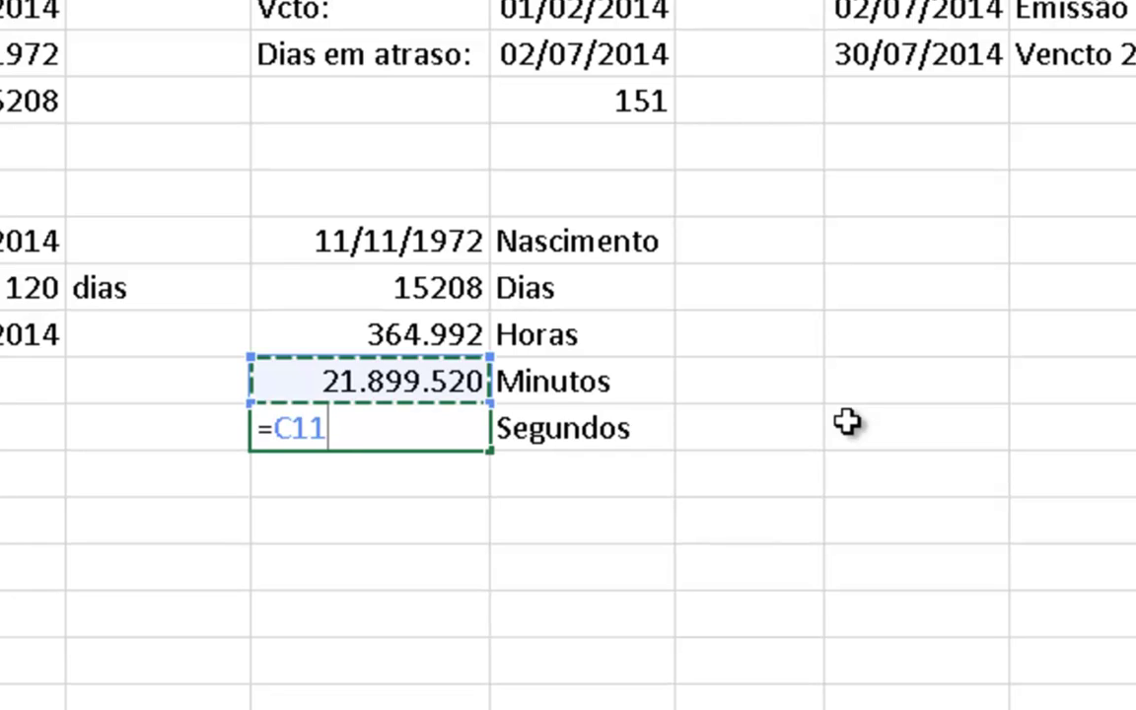
pyautogui.write('*')
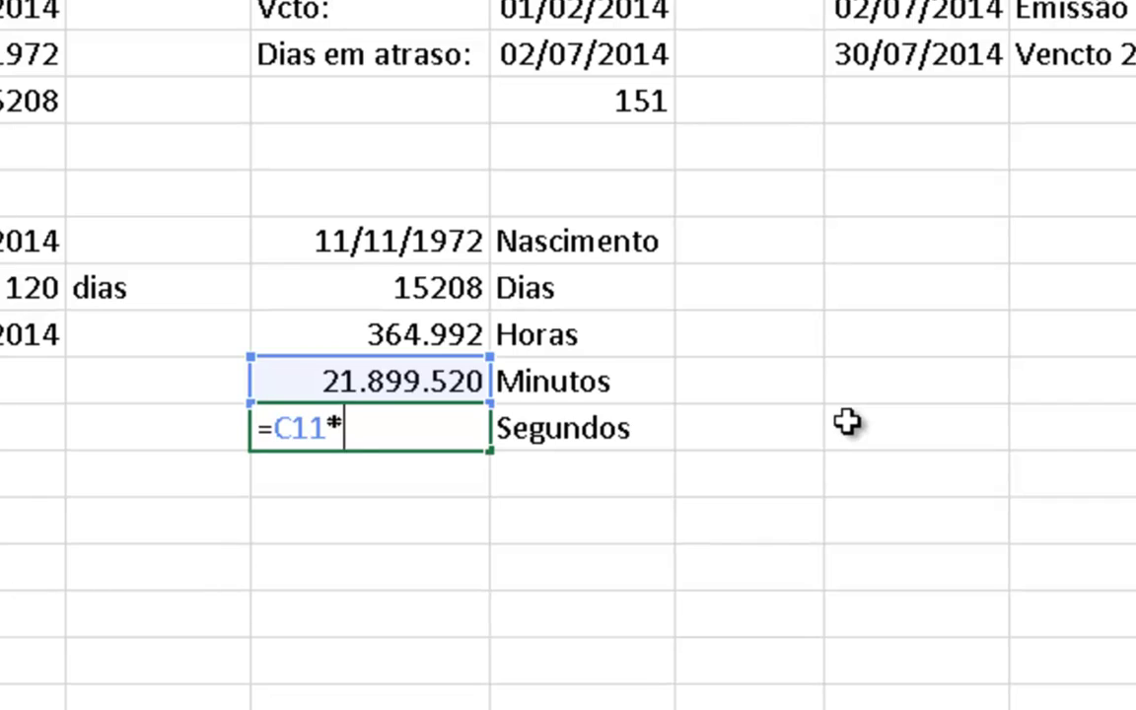
pyautogui.write('60')
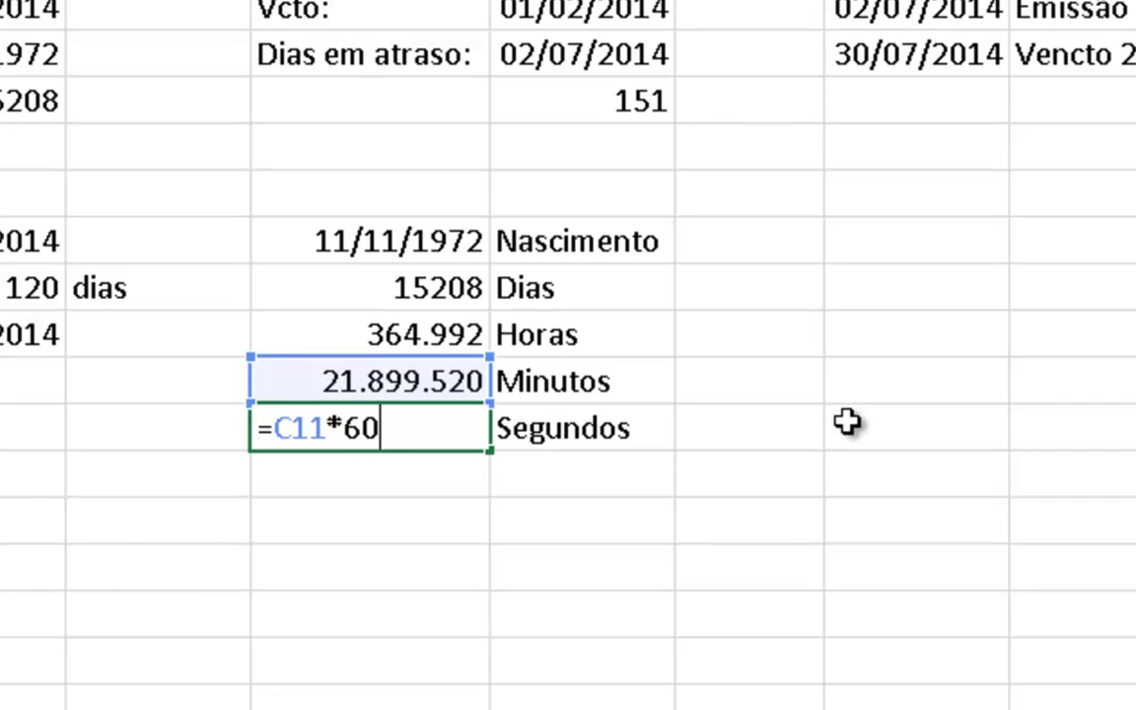
pyautogui.press('Return')
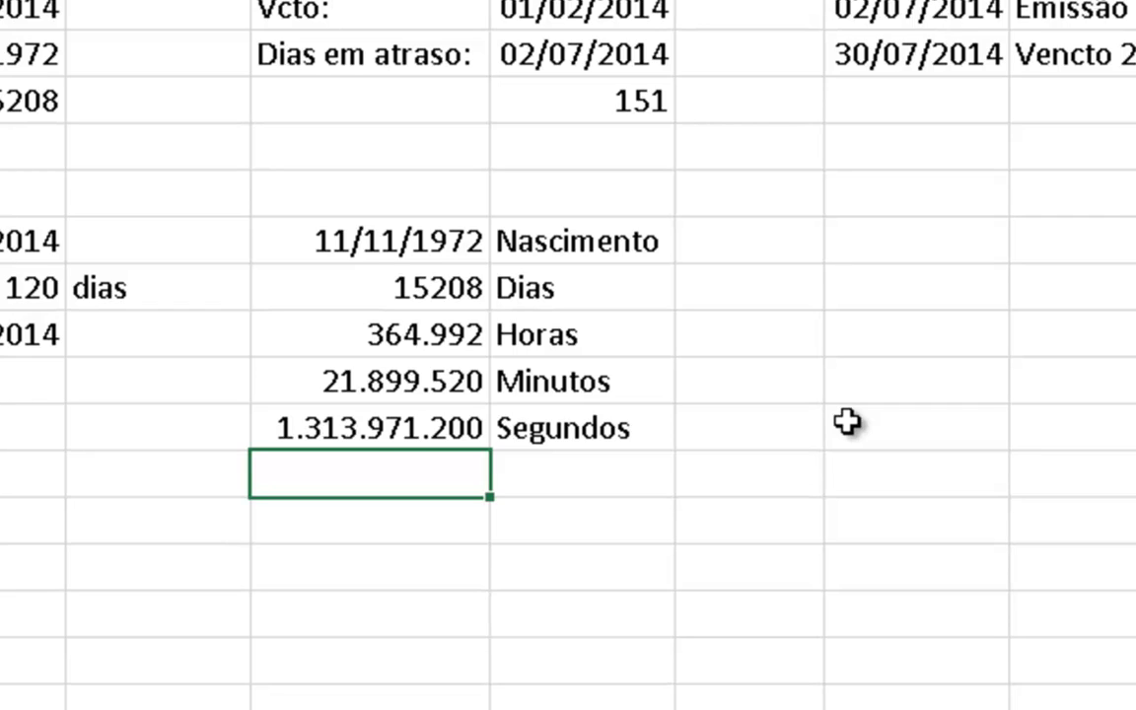
# - Copy the birth date calculation block C8:D12, including its labels, and paste it starting at cell F8
pyautogui.press('Up')
pyautogui.press('Up')
pyautogui.press('Up')
pyautogui.press('Up')
pyautogui.press('Up')
pyautogui.hotkey('shift', 'Down')
pyautogui.hotkey('shift', 'Down')
pyautogui.hotkey('shift', 'Down')
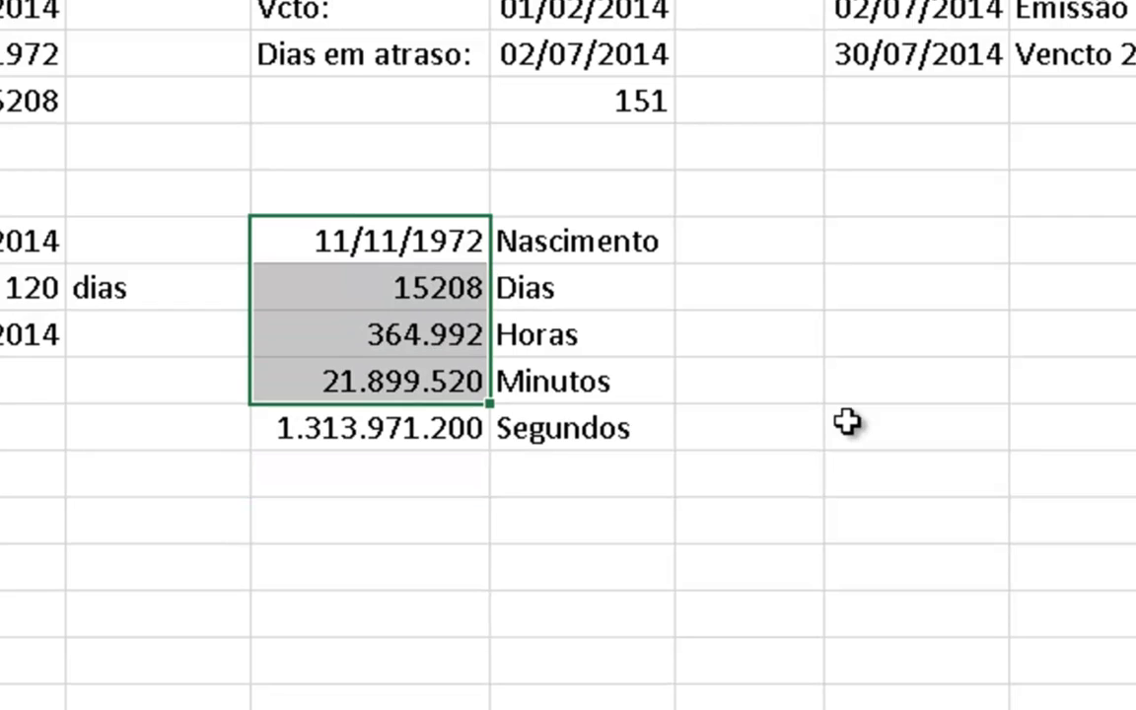
pyautogui.hotkey('shift', 'Down')
pyautogui.hotkey('shift', 'Right')
pyautogui.hotkey('ctrl', 'c')
pyautogui.press('Right')
pyautogui.press('Right')
pyautogui.press('Right')
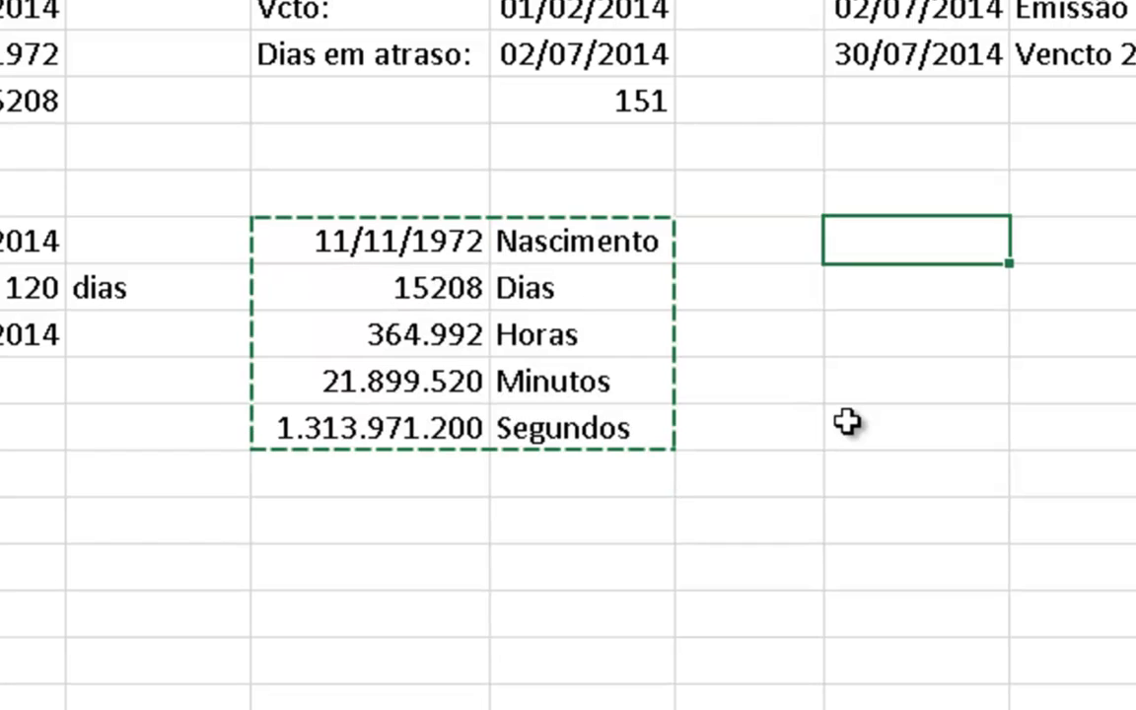
pyautogui.hotkey('ctrl', 'v')
# - AutoFit the widths of columns F and G to the pasted block's contents
pyautogui.press('Right')
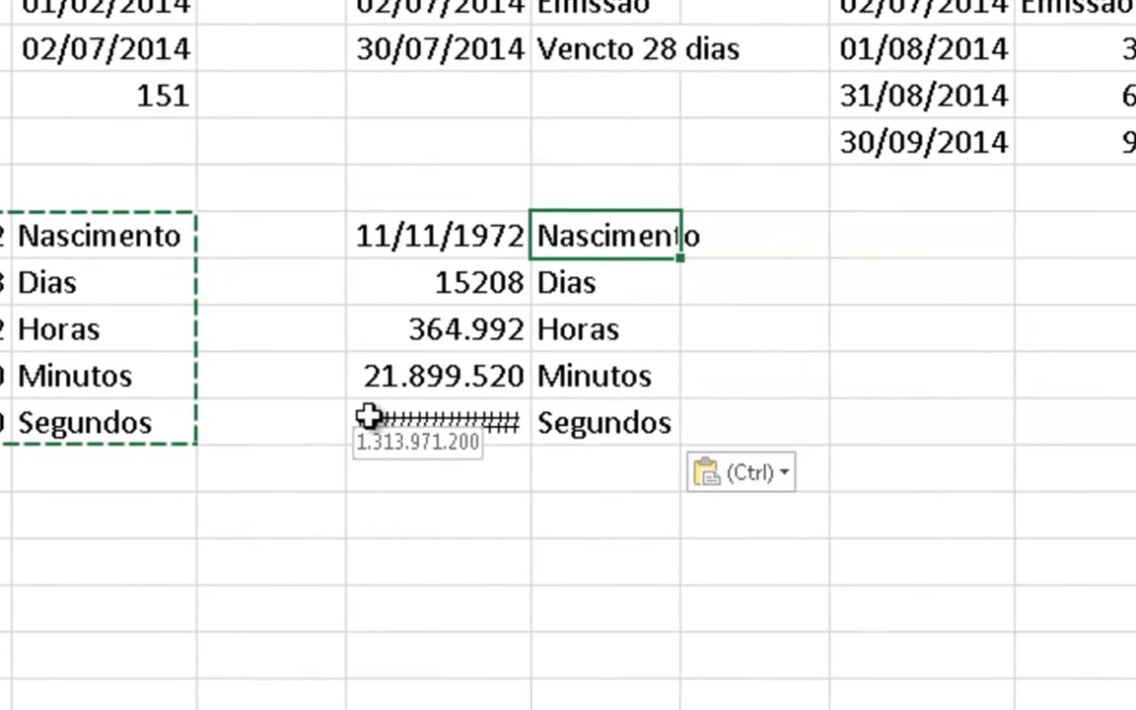
pyautogui.hotkey('ctrl', 'space')
pyautogui.hotkey('shift', 'Left')
pyautogui.hotkey('alt', 'c')
pyautogui.press('o')
pyautogui.press('t')
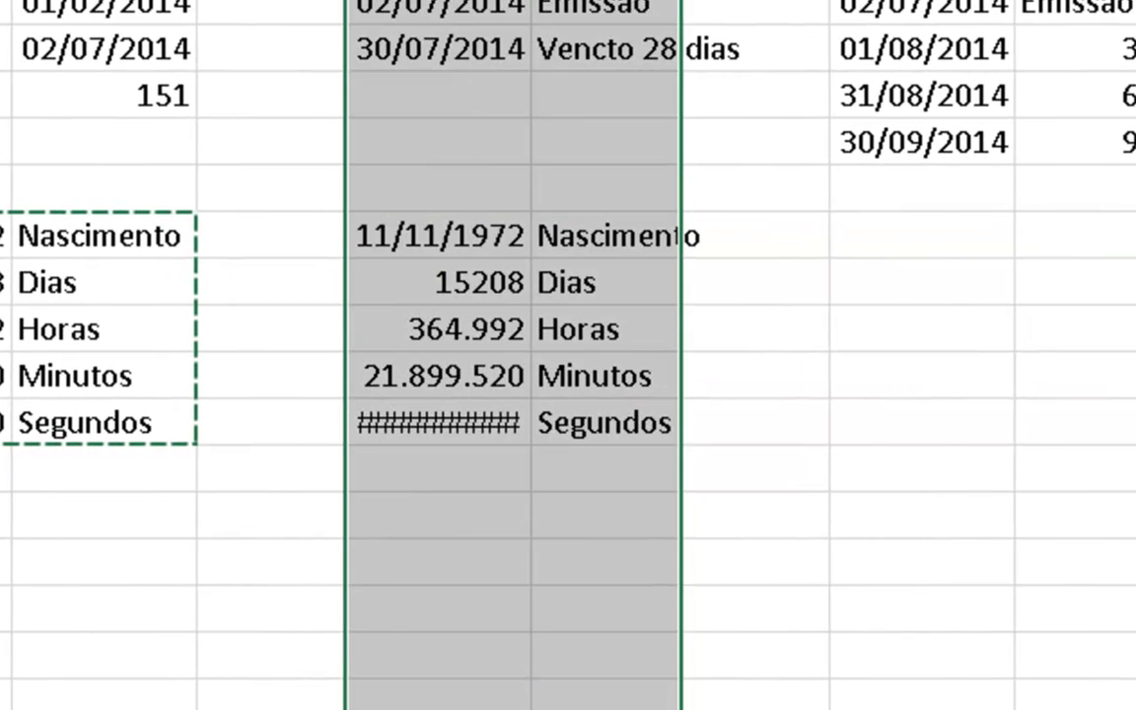
pyautogui.click(528, 316)
# - Replace the HOJE function with AGORA in the copied days formula in cell F9, making it =AGORA()-F8
pyautogui.click(533, 233)
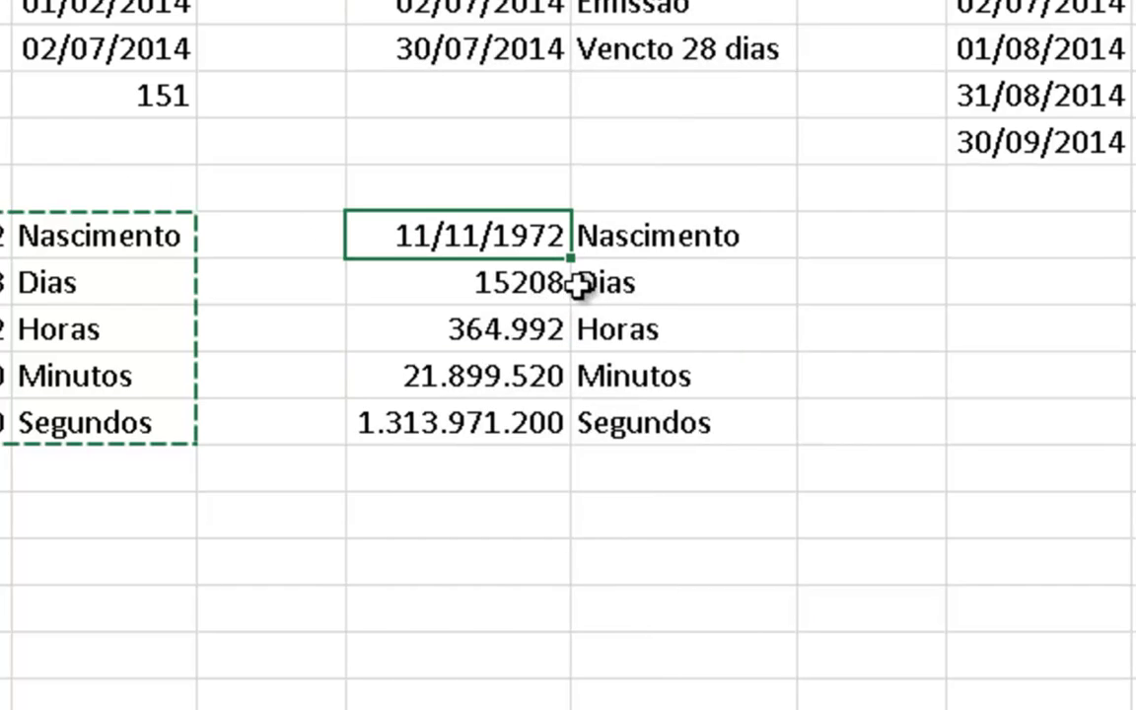
pyautogui.click(552, 276)
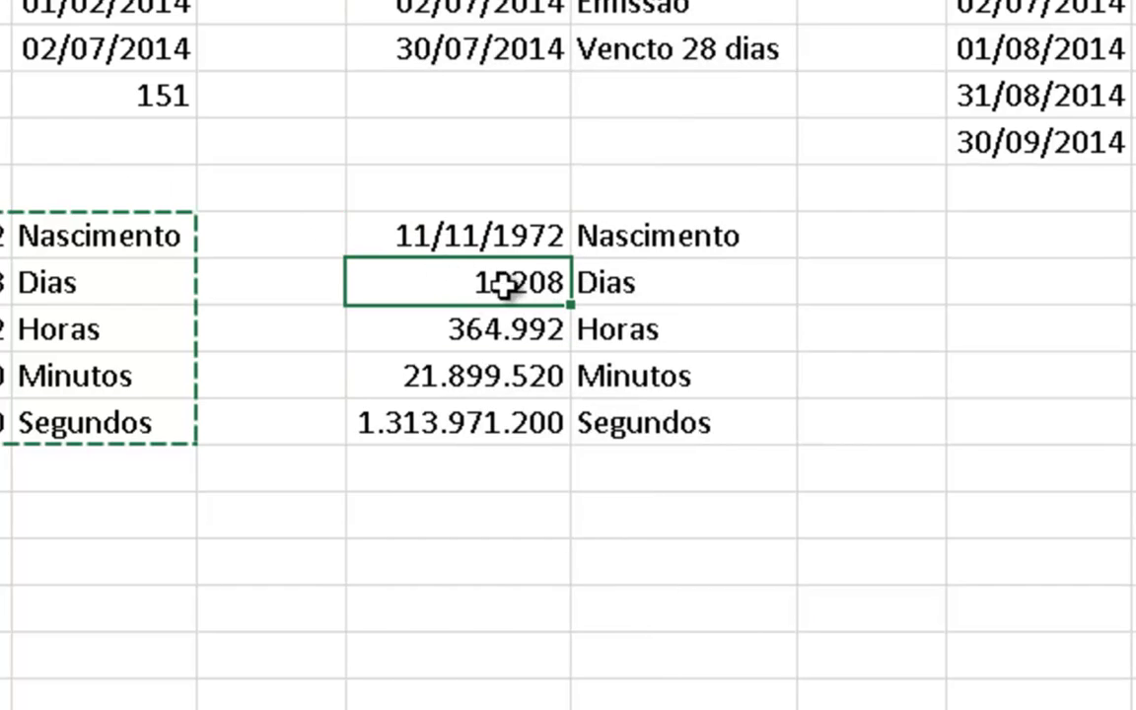
pyautogui.press('F2')
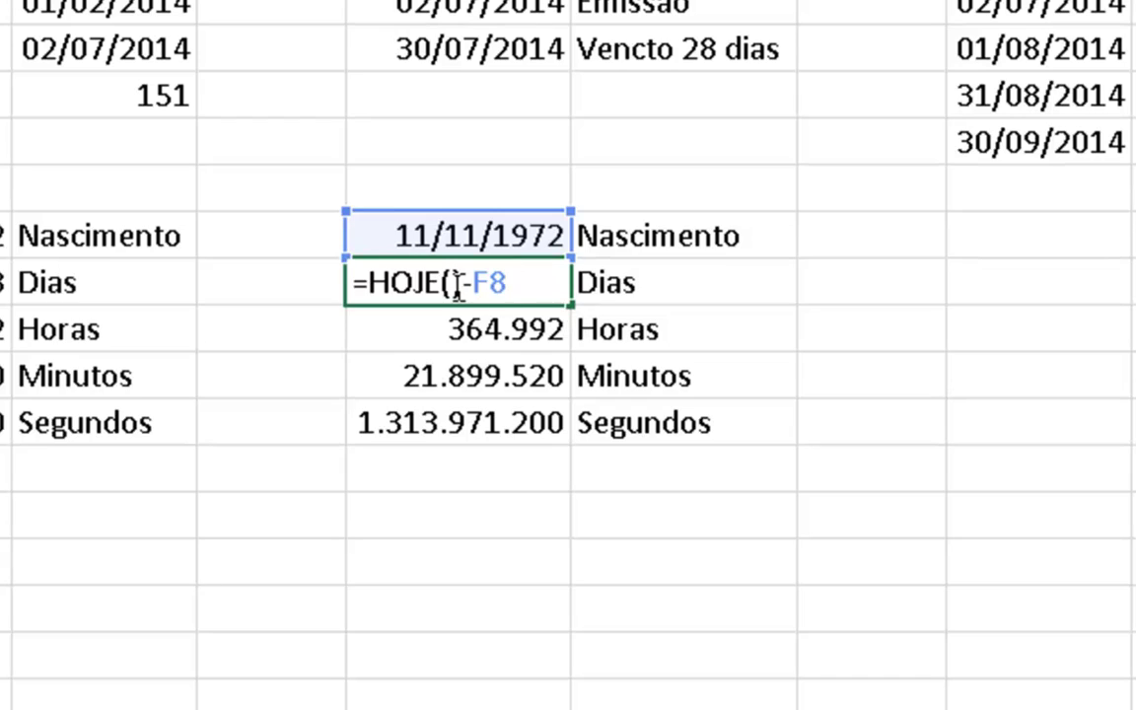
pyautogui.moveTo(438, 281); pyautogui.dragTo(361, 282)
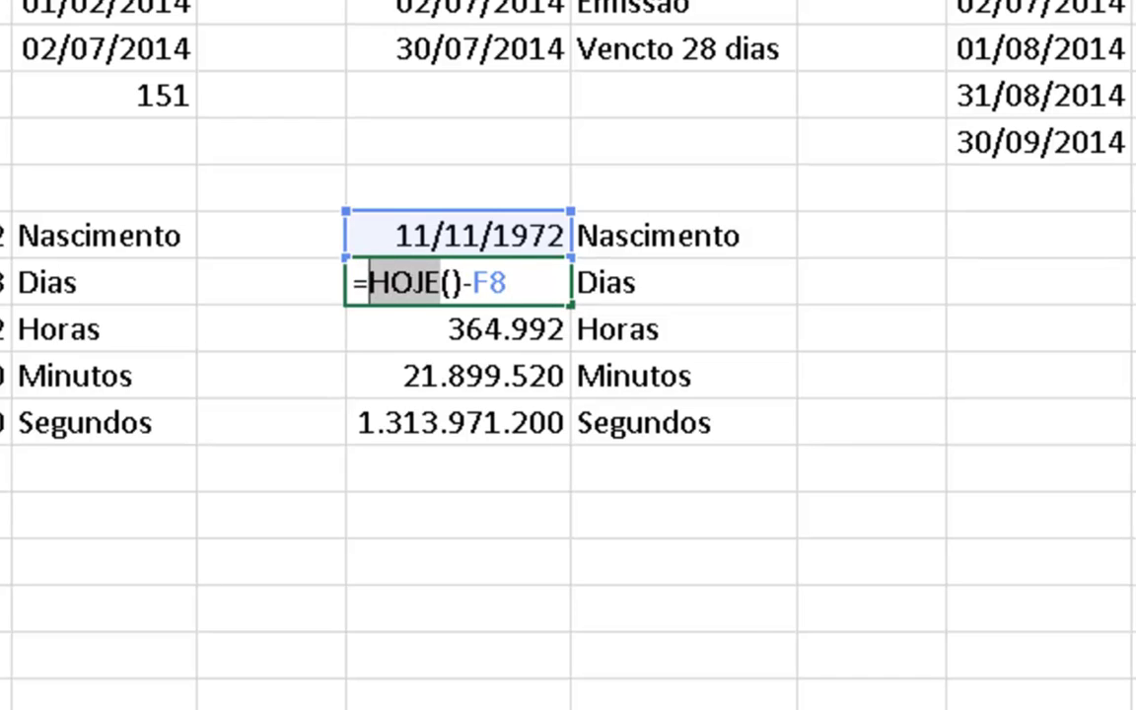
pyautogui.write('agora')
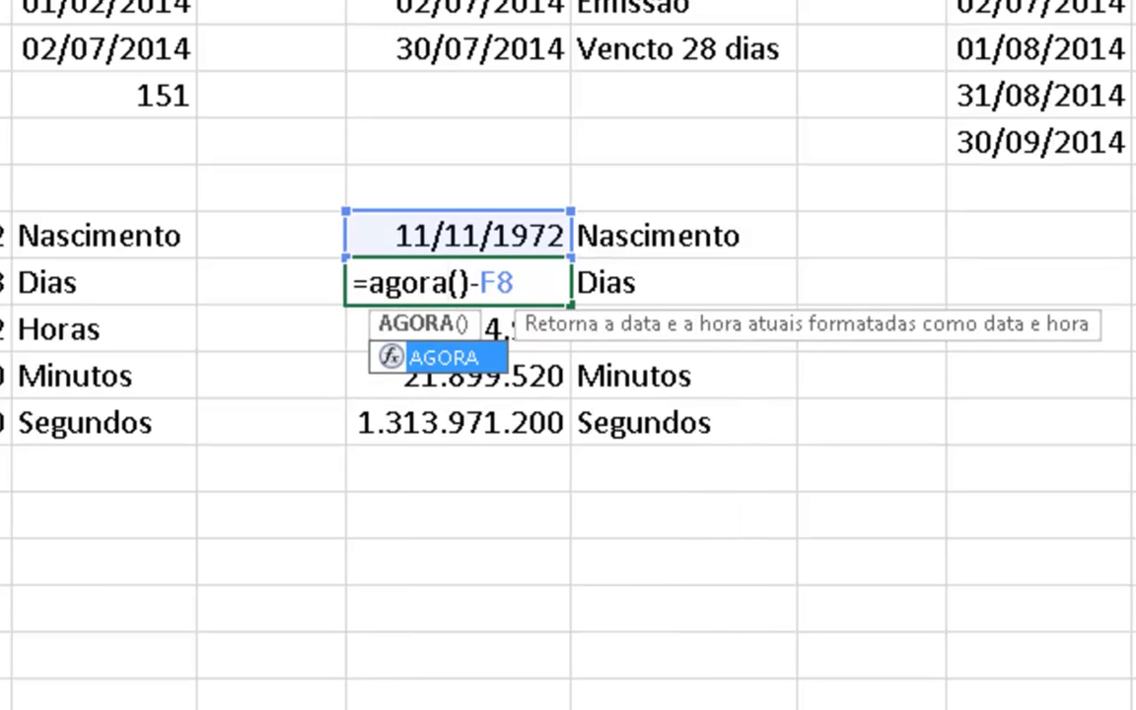
pyautogui.press('Return')
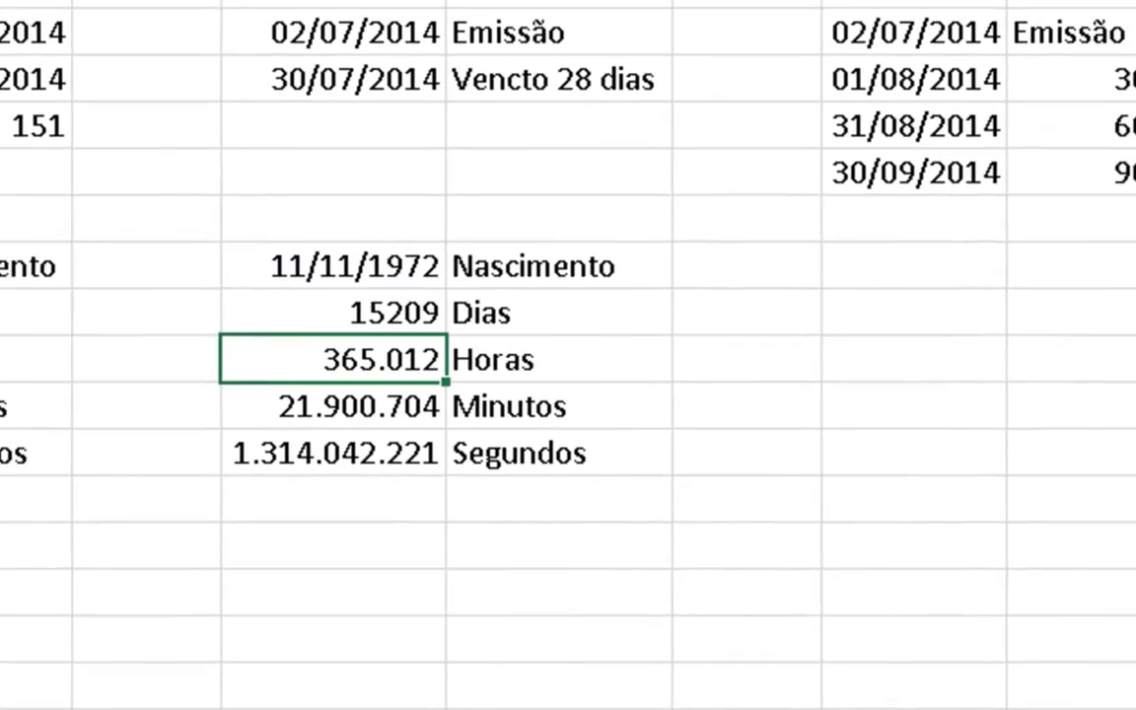
pyautogui.click(317, 350)
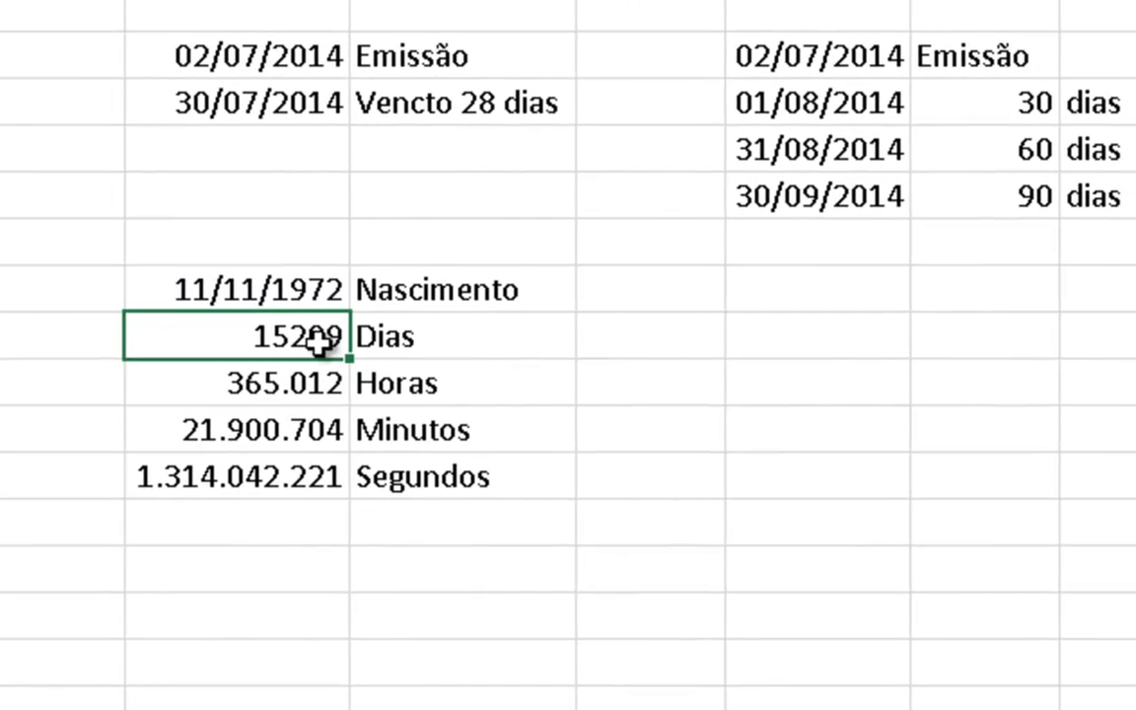
# - Enter the formula =AGORA() in cell I9 to display the current date and time
pyautogui.click(882, 347)
pyautogui.write('=')
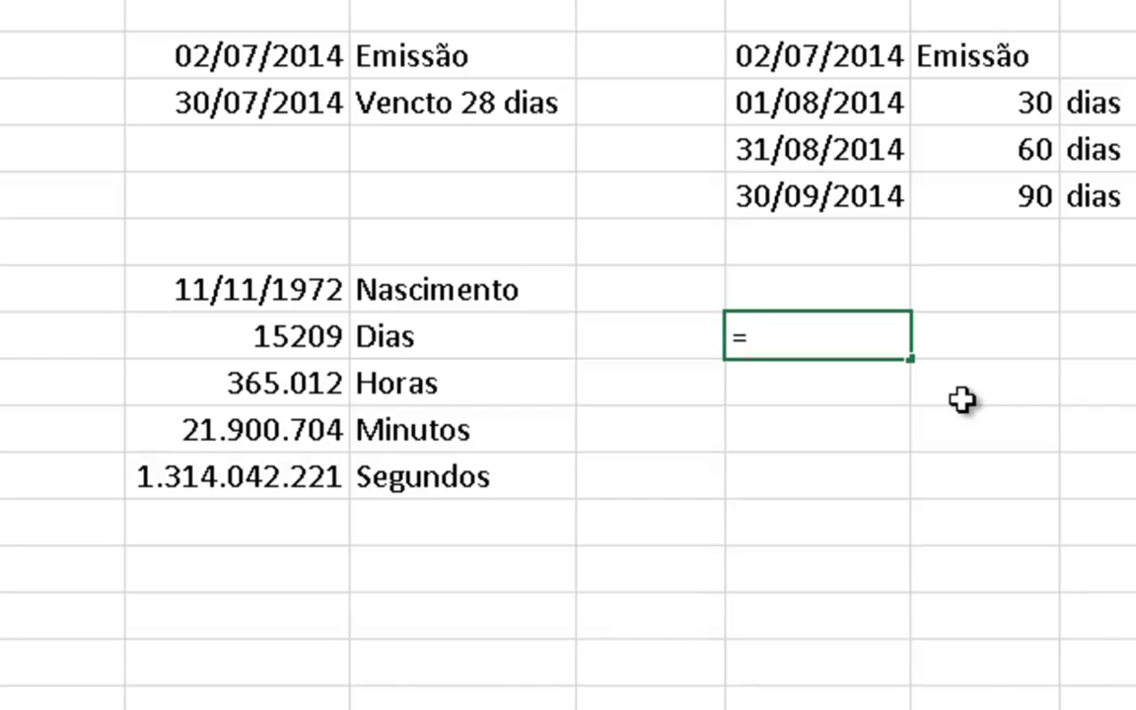
pyautogui.write('agora()')
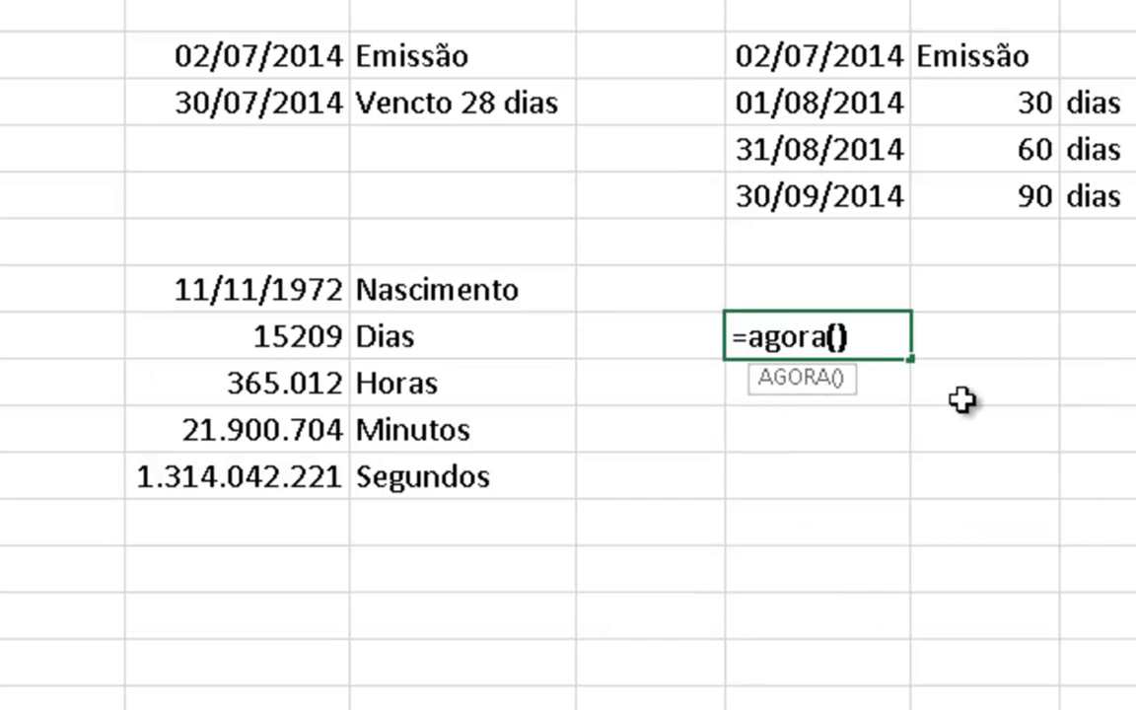
pyautogui.press('Return')
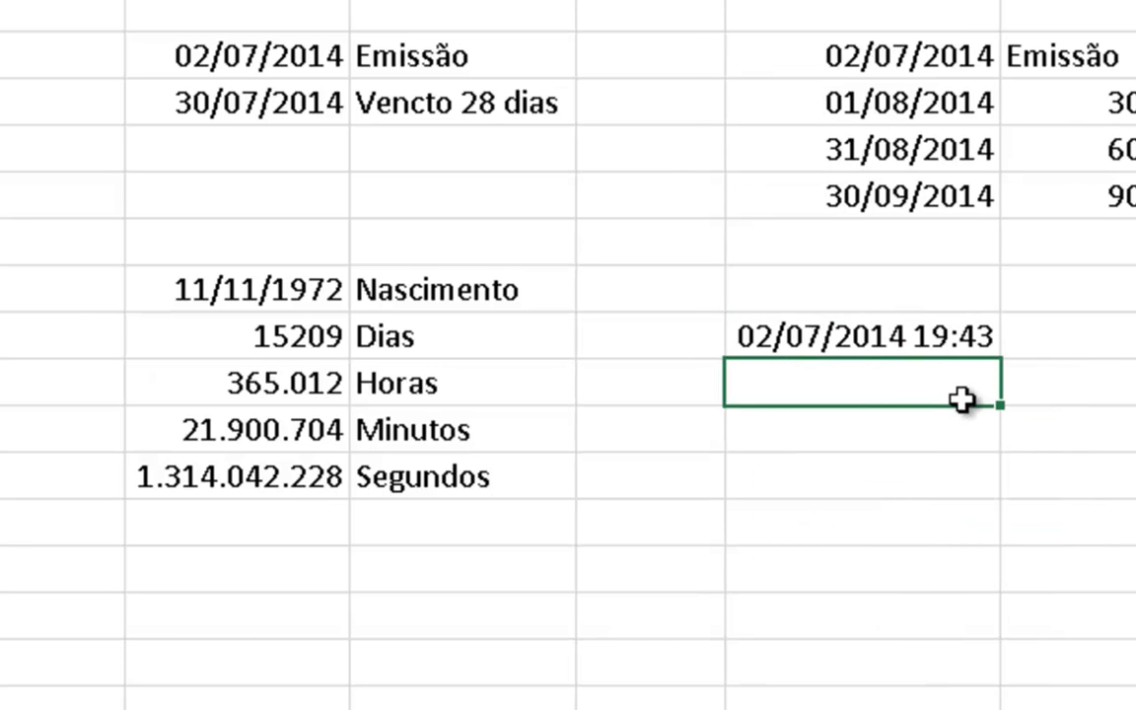
# - Recalculate the sheet by confirming empty cells in column I and compare the AGORA time in I9 with the system clock
pyautogui.press('Up')
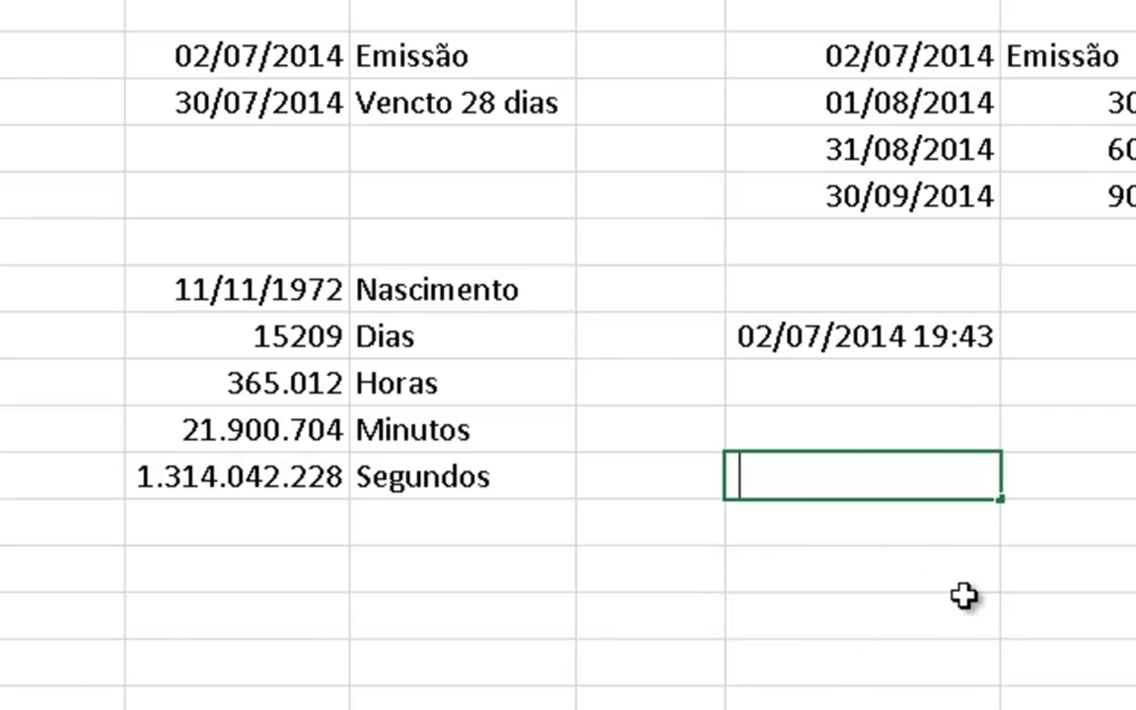
pyautogui.press('Return')
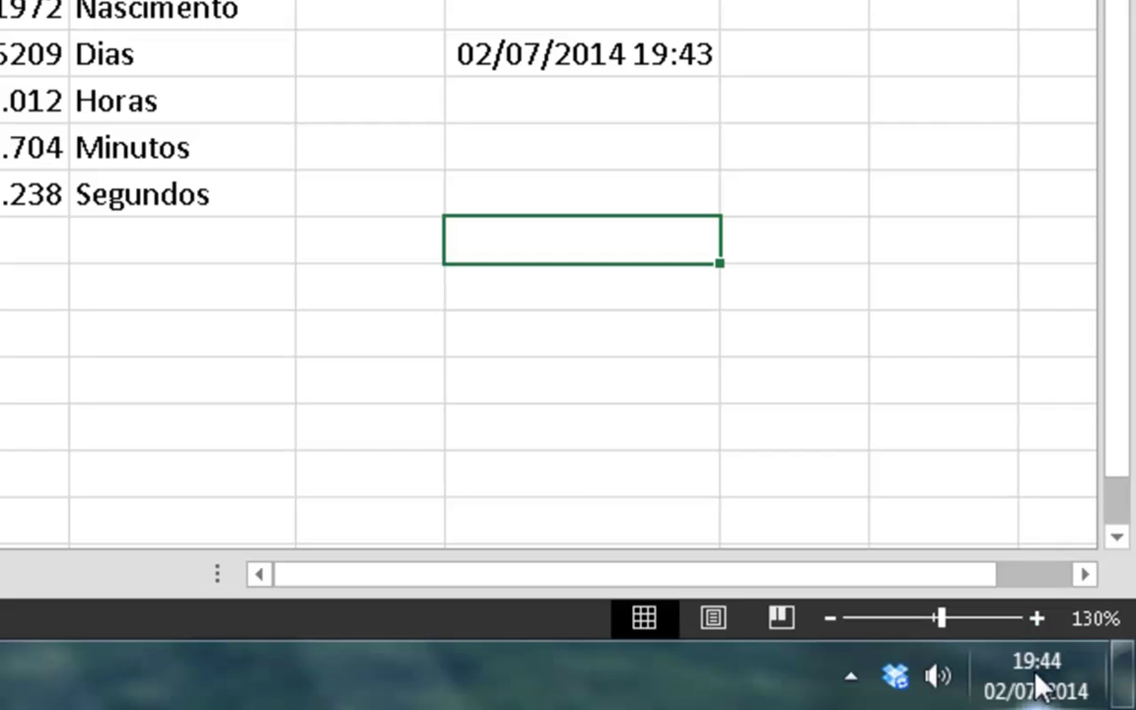
pyautogui.moveTo(1035, 680)
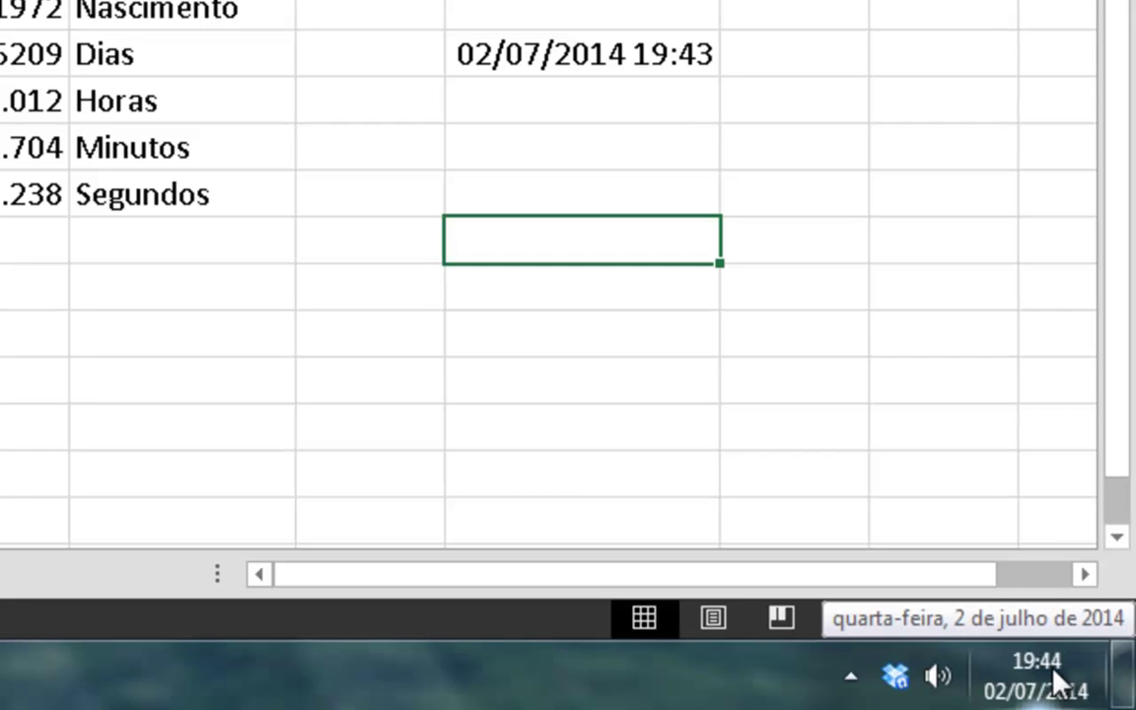
pyautogui.click(642, 146)
pyautogui.press('F2')
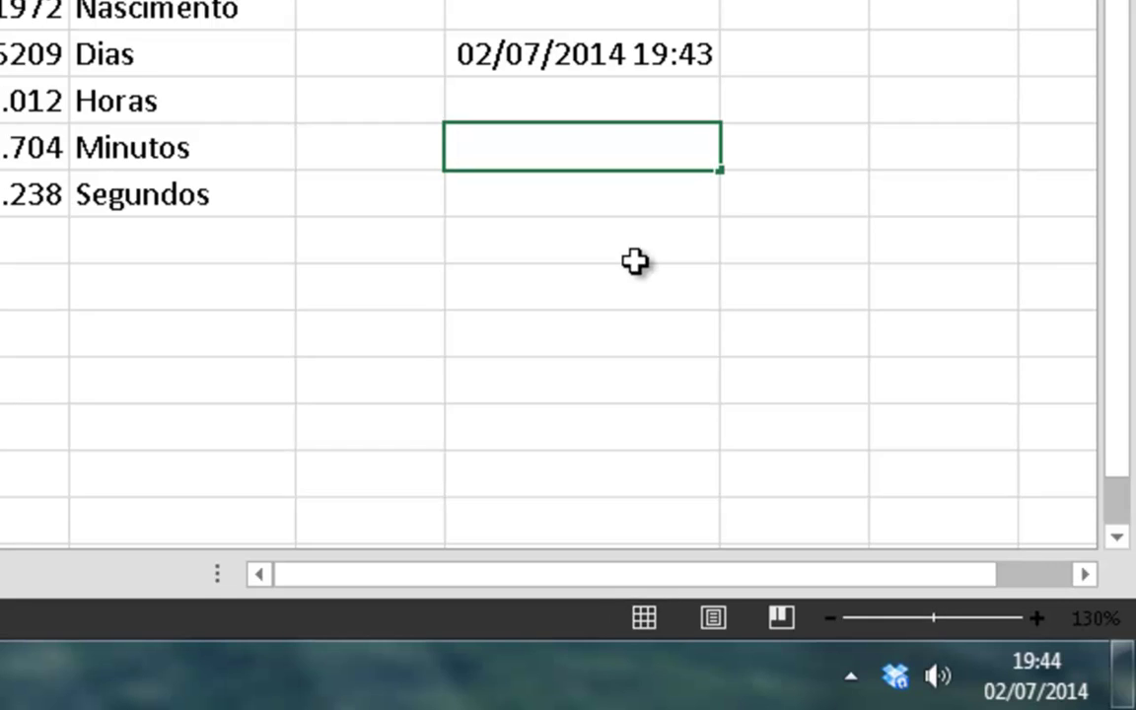
pyautogui.press('Return')
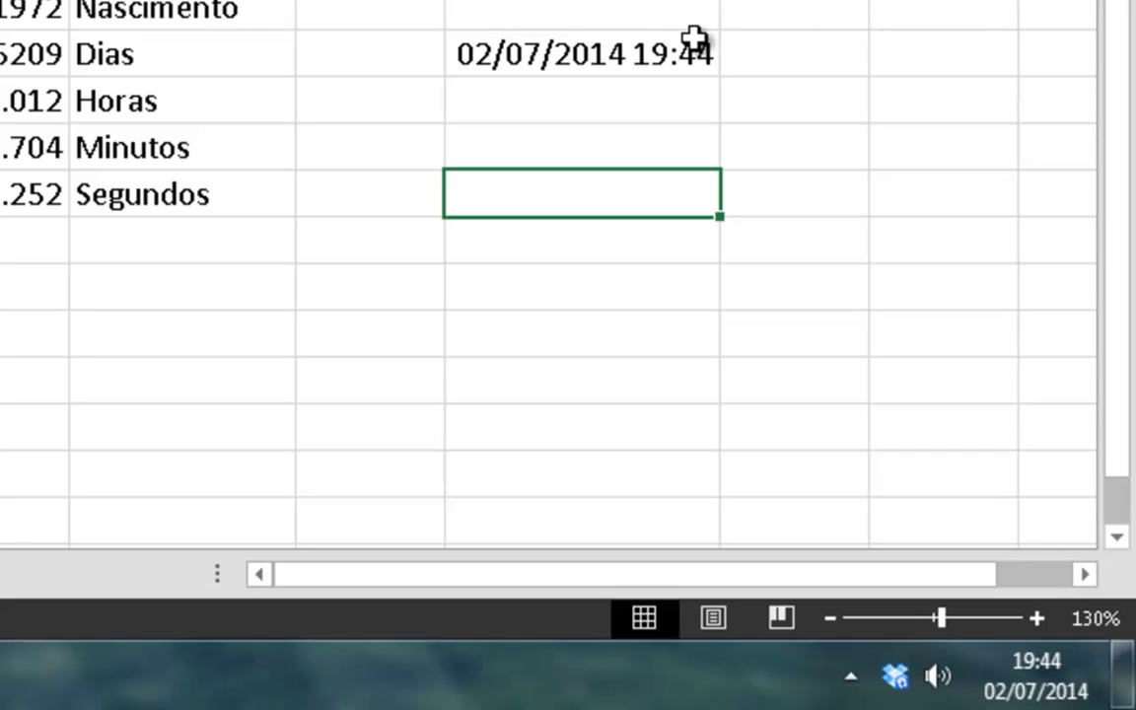
# - Highlight the AGORA-based seconds value in cell F12 with a yellow fill
pyautogui.click(27, 65)
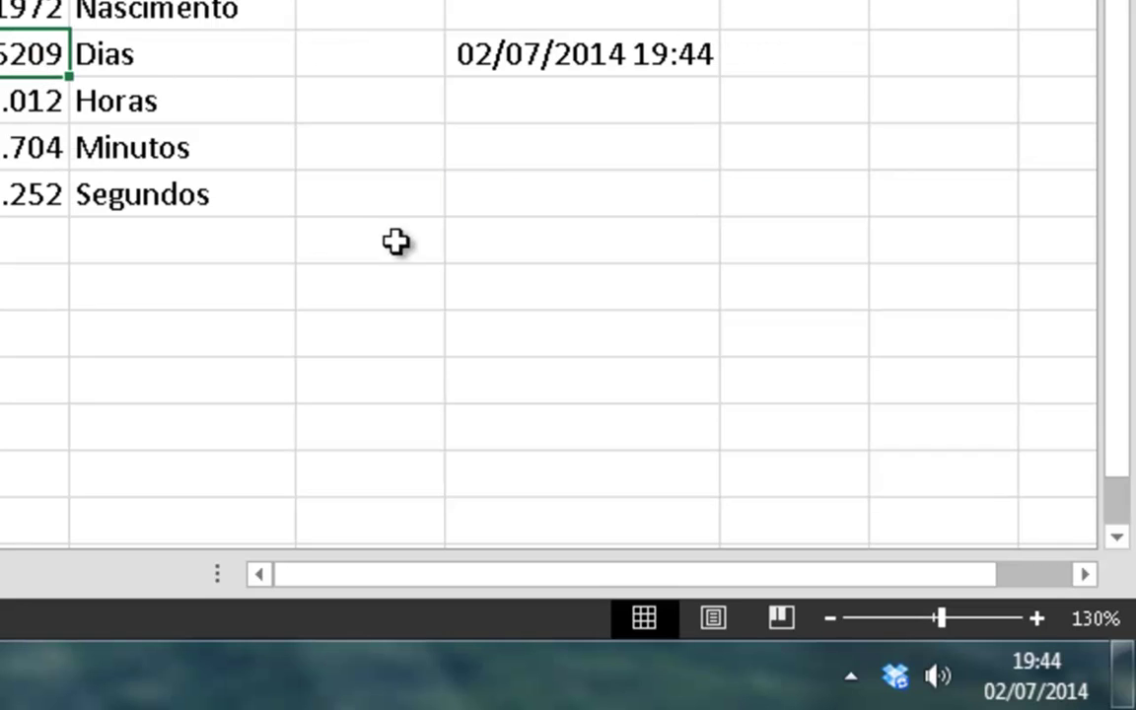
pyautogui.click(466, 157)
pyautogui.click(98, 301)
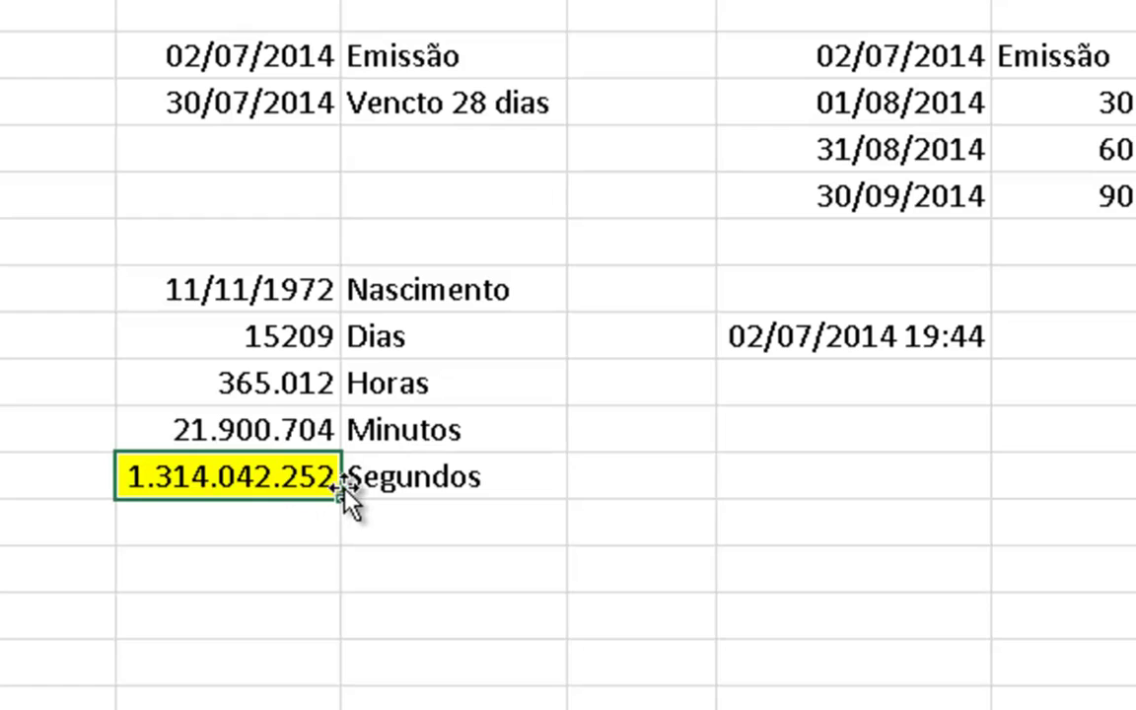
# - Recalculate the sheet from empty cells in column I and watch how the highlighted seconds count in F12 updates
pyautogui.click(807, 424)
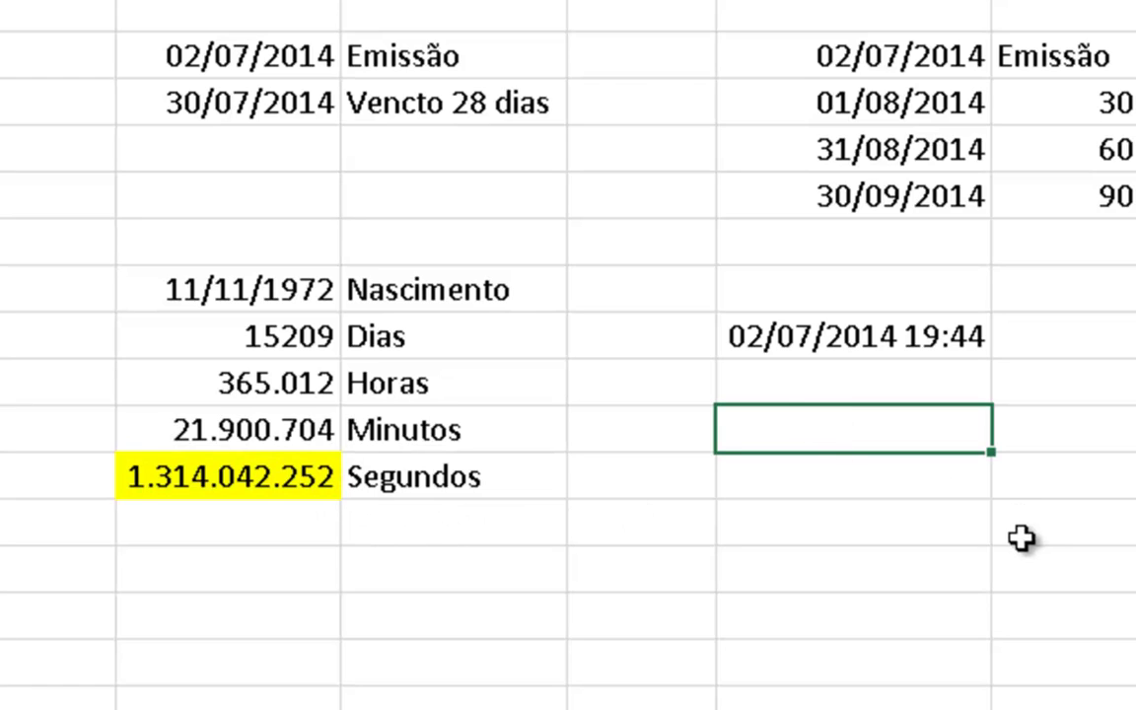
pyautogui.press('F2')
pyautogui.press('Return')
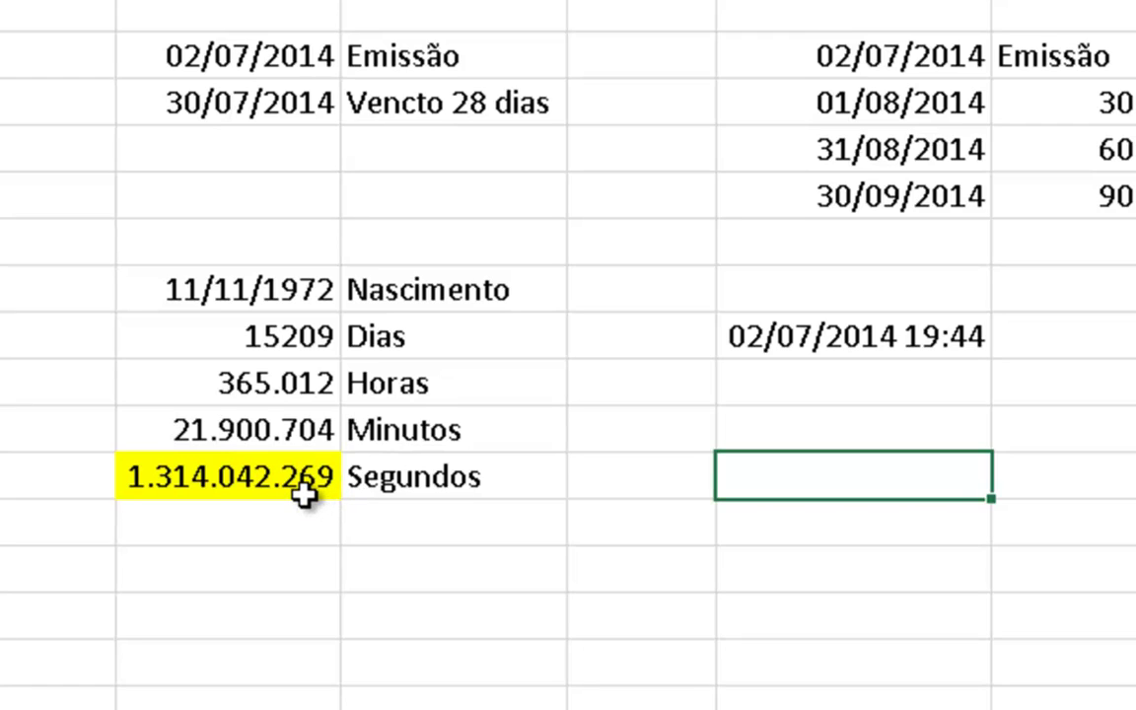
pyautogui.press('Down')
pyautogui.press('Down')
pyautogui.press('Down')
pyautogui.press('Down')
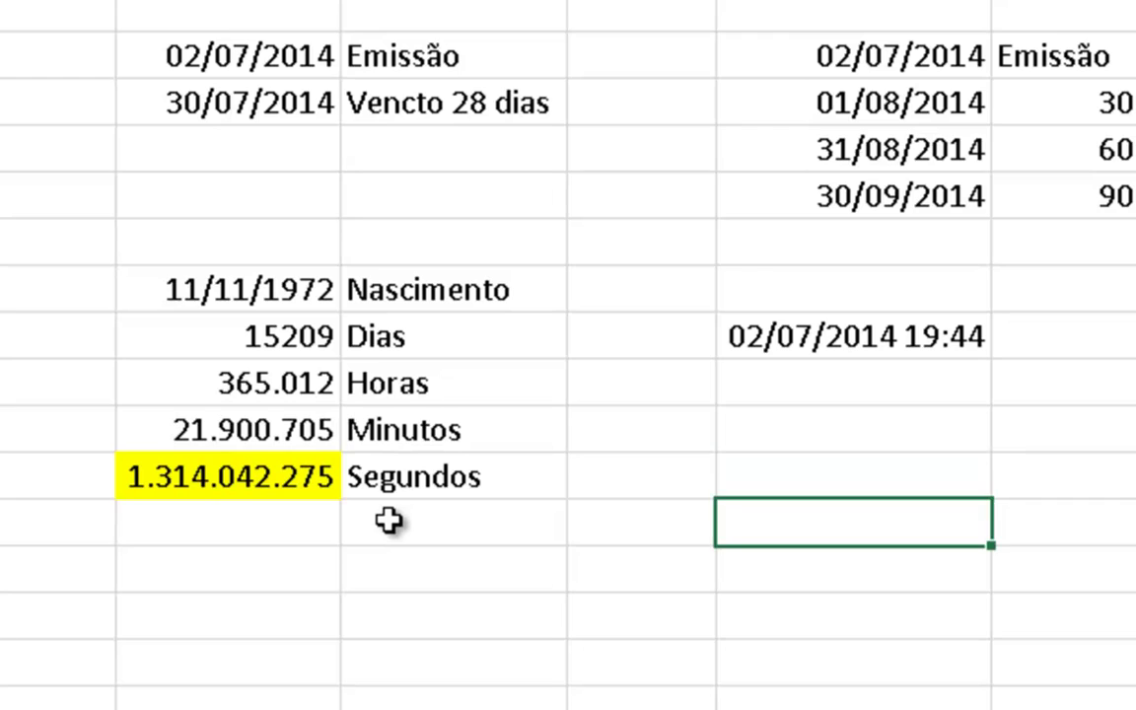
pyautogui.press('Down')
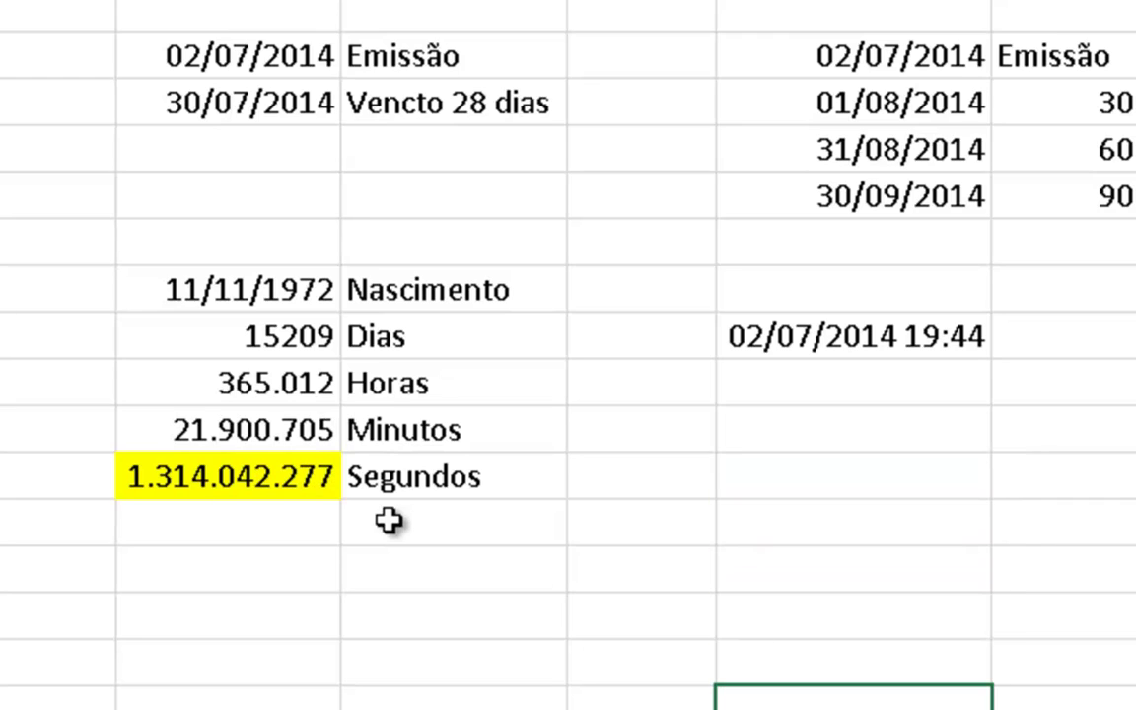
pyautogui.press('Up')
pyautogui.press('Up')
pyautogui.press('Up')
pyautogui.press('Up')
pyautogui.press('Up')
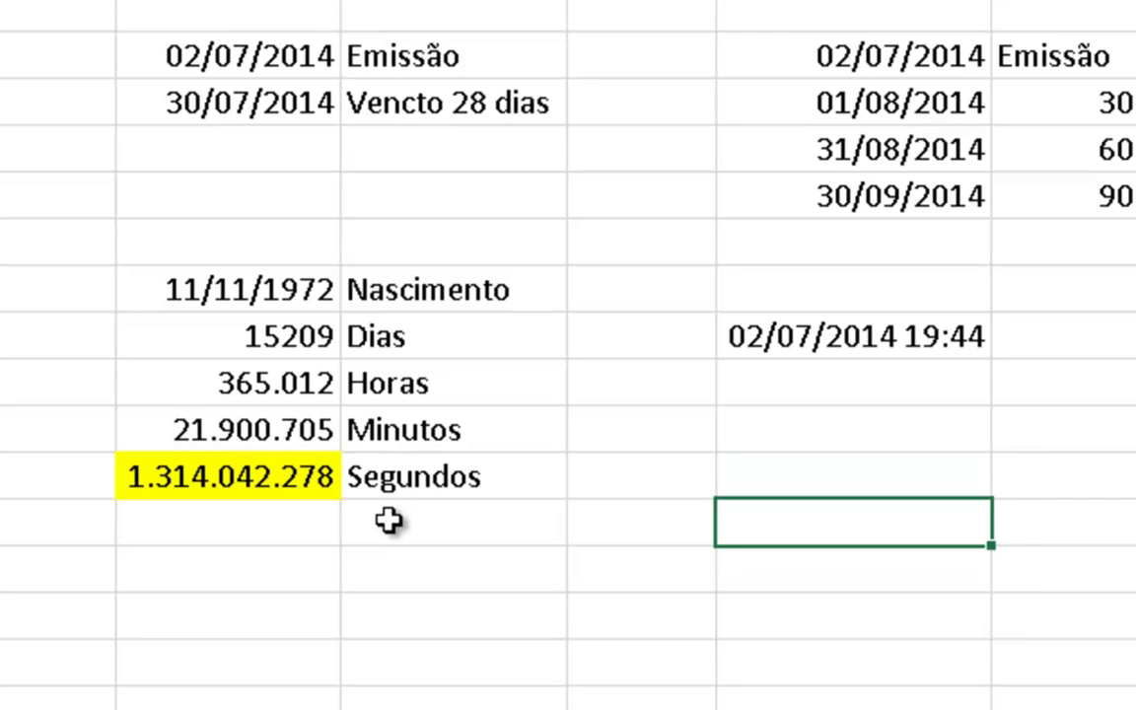
pyautogui.press('Down')
pyautogui.press('Down')
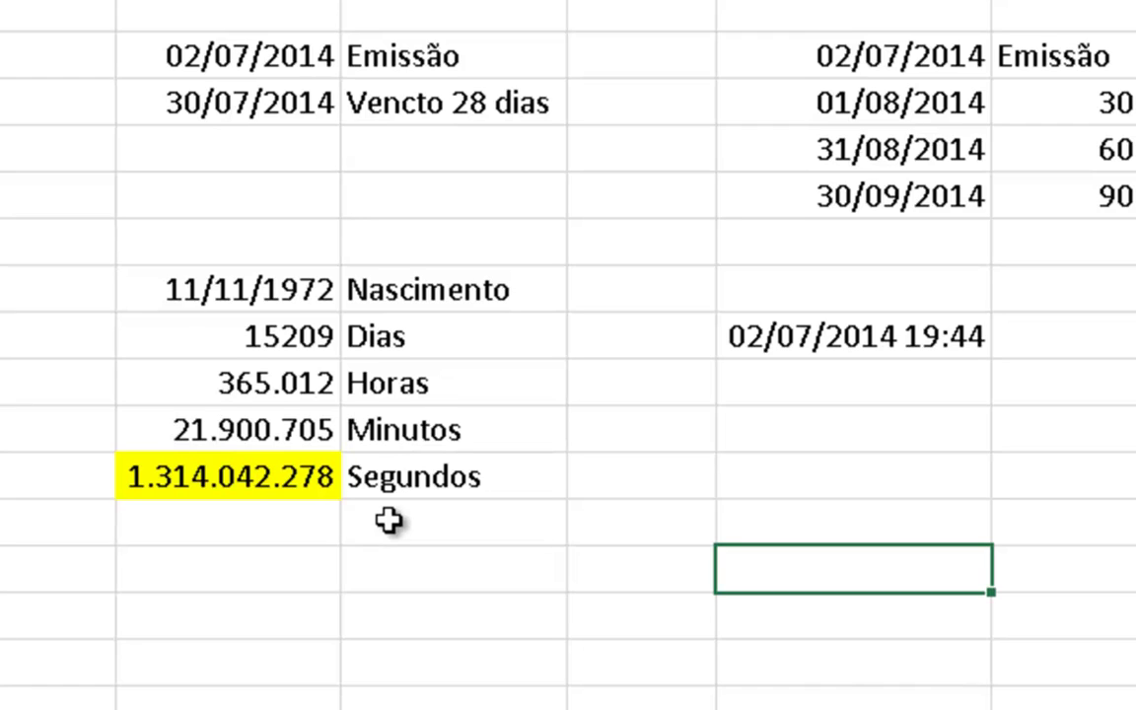
# - Show the seconds in F12 with three decimal places and recalculate the sheet repeatedly from empty cells in column I
pyautogui.click(310, 459)
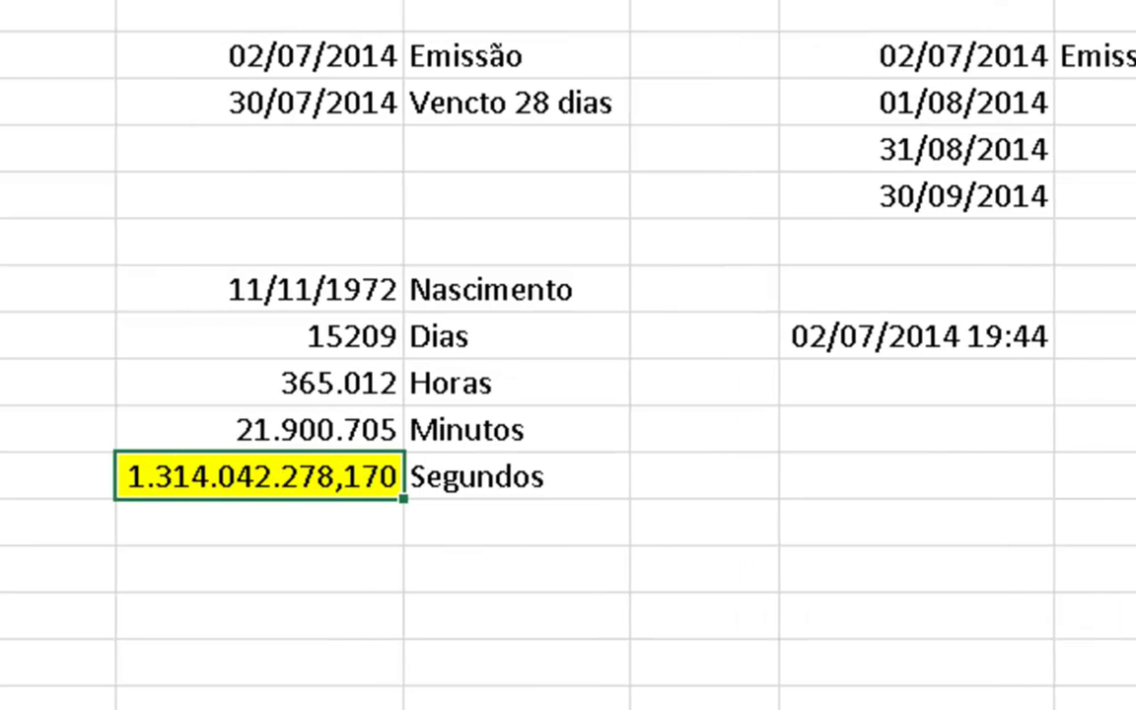
pyautogui.click(932, 476)
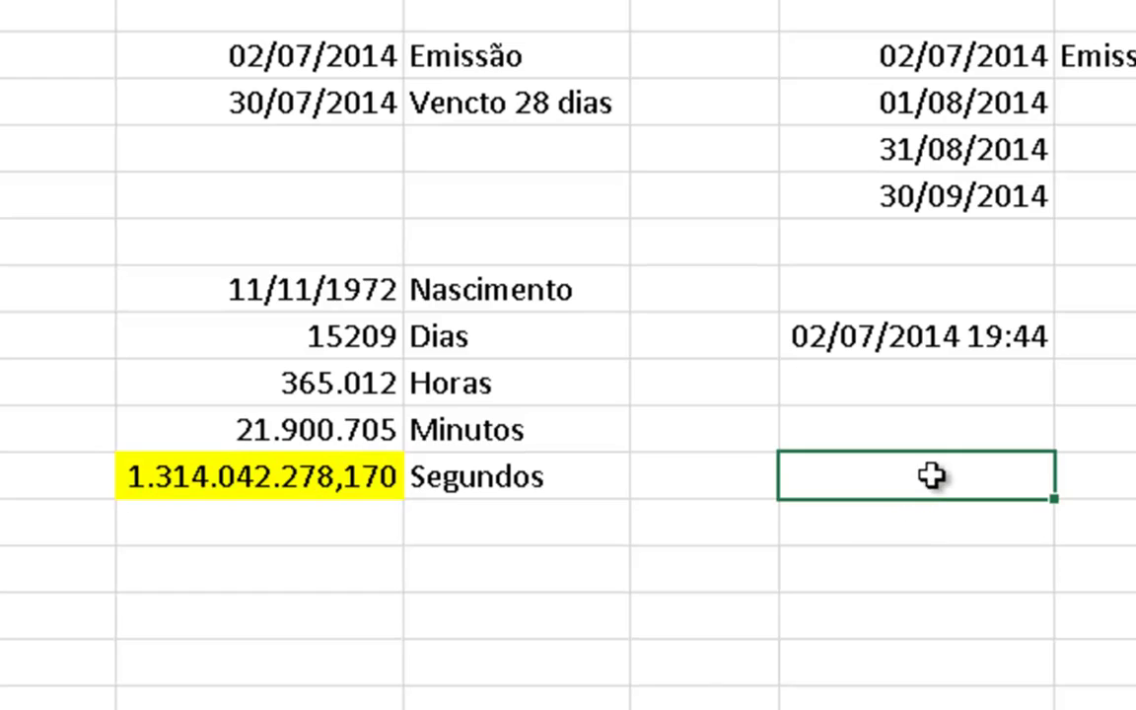
pyautogui.press('F2')
pyautogui.press('Return')
pyautogui.press('F2')
pyautogui.press('Return')
pyautogui.press('F2')
pyautogui.press('Return')
pyautogui.press('F2')
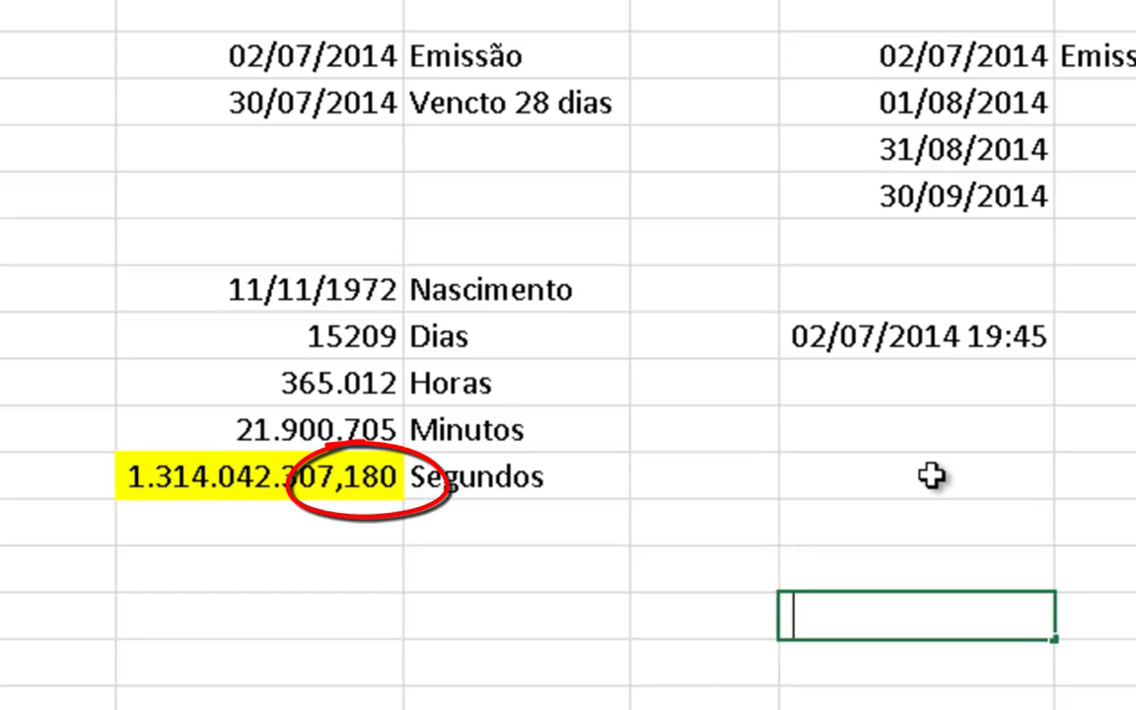
pyautogui.press('Return')
pyautogui.press('F2')
pyautogui.press('Return')
pyautogui.press('F2')
pyautogui.press('Return')
pyautogui.press('Up')
pyautogui.press('Up')
pyautogui.press('Up')
pyautogui.press('Up')
pyautogui.press('Up')
pyautogui.press('Up')
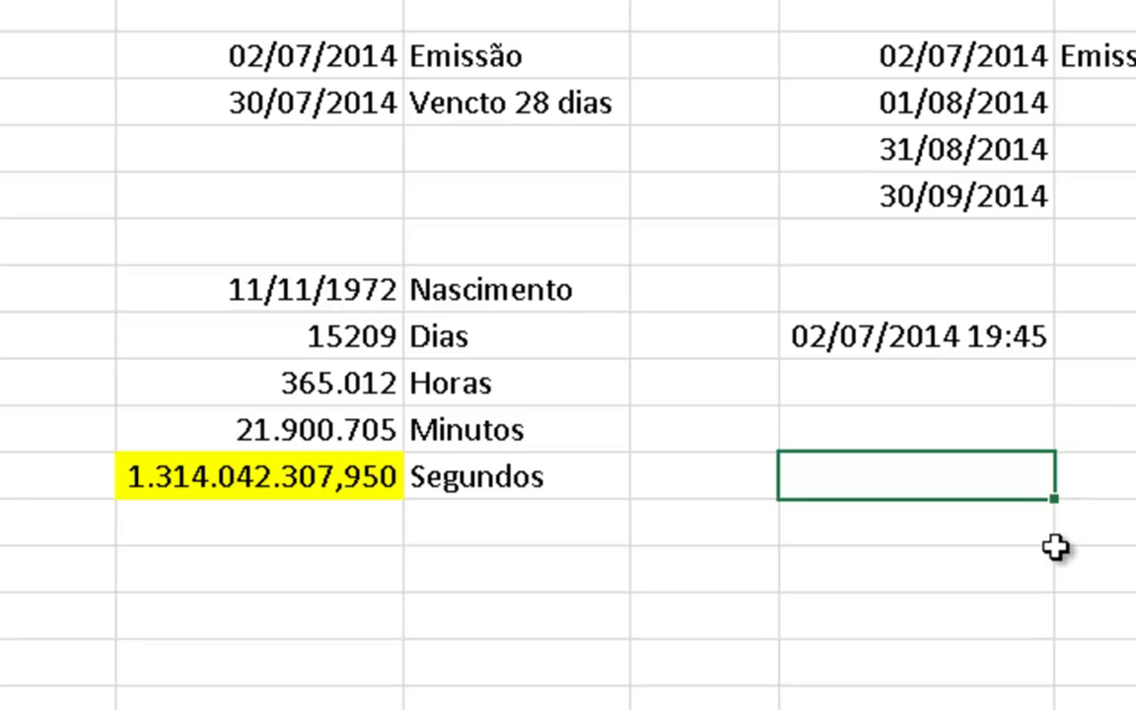
# - Enter the date 02/07/2014 in cell C15 and format the cell as a date
pyautogui.click(1025, 702)
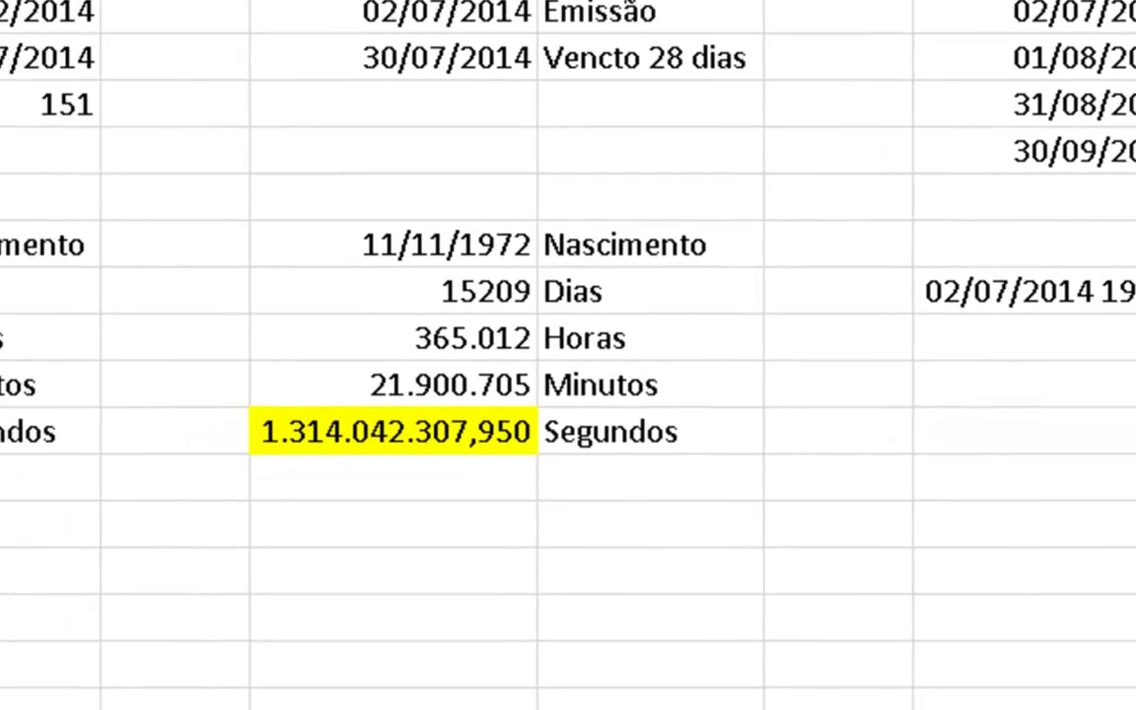
pyautogui.write('02/07/2014')
pyautogui.press('Return')
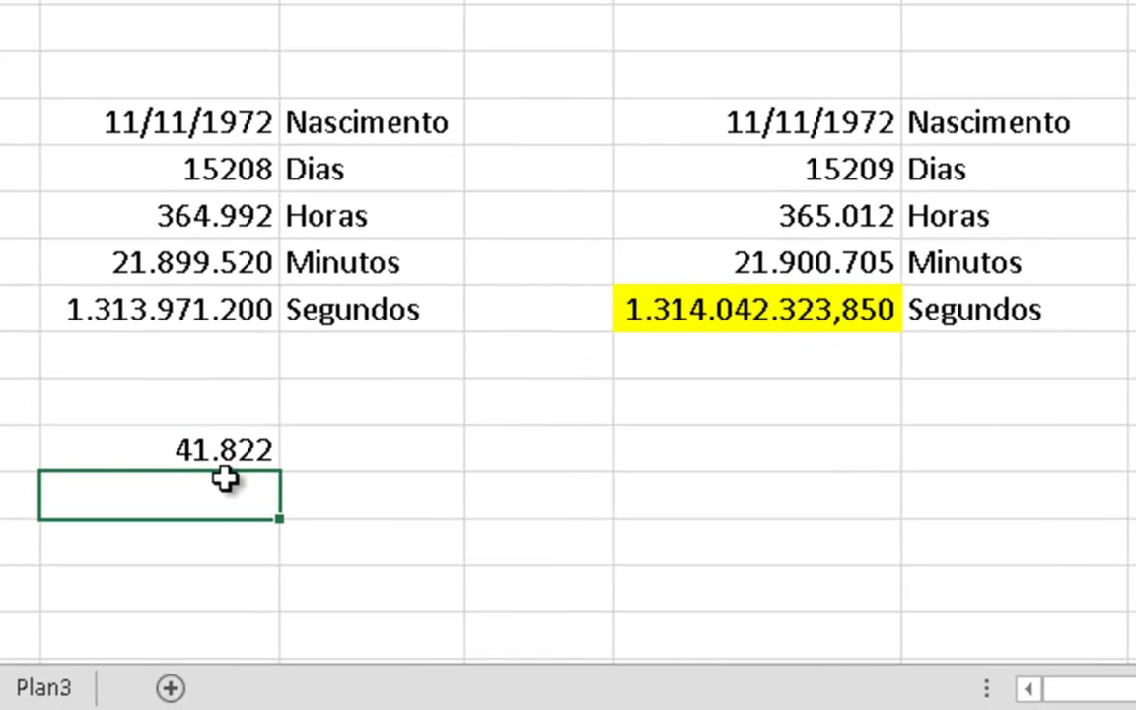
pyautogui.press('Up')
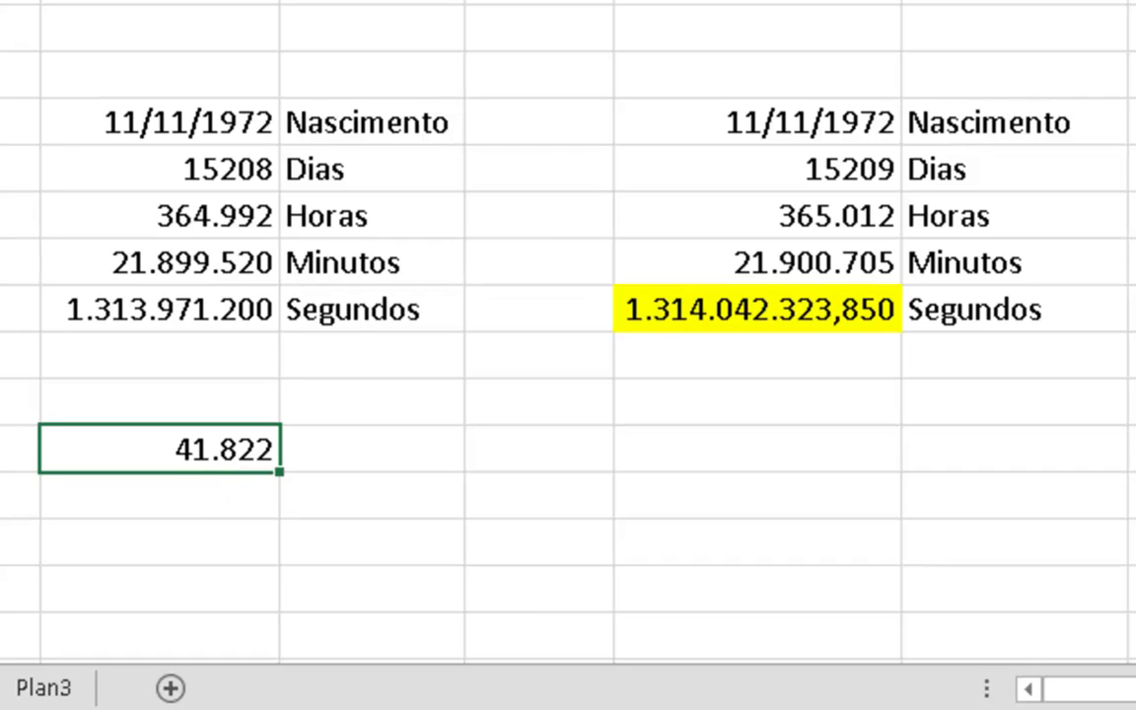
pyautogui.click(734, 0)
pyautogui.click(690, 0)
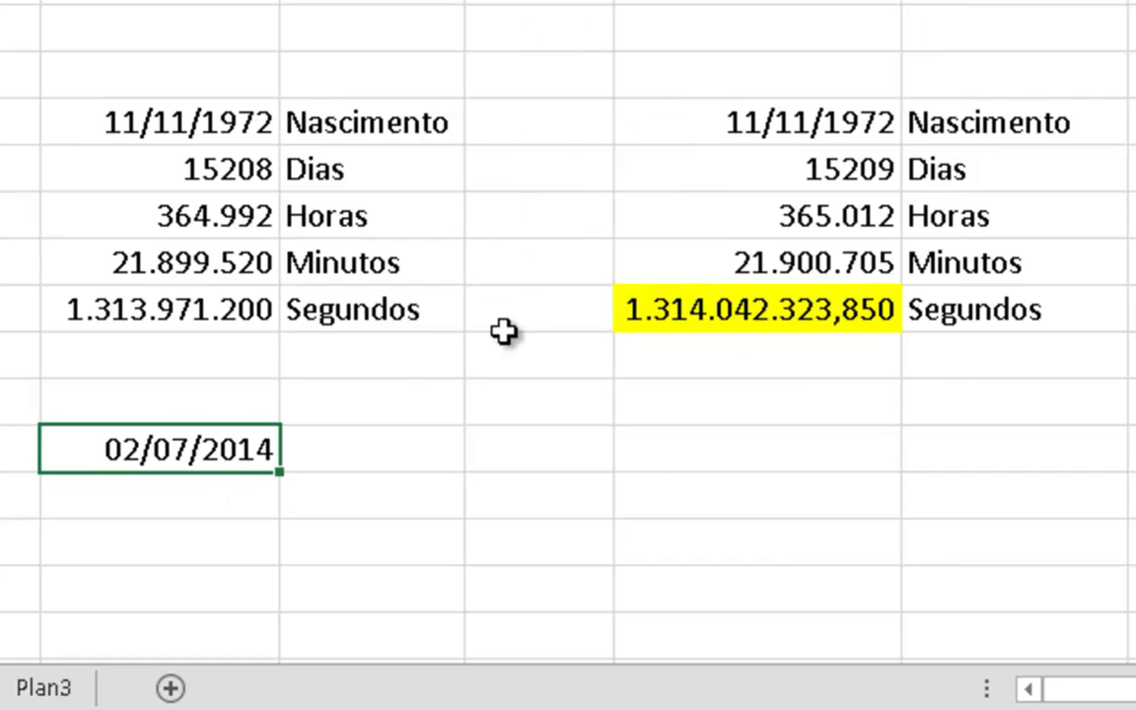
# - Add the headings dia, mês, ano and data in cells D14 to G14, in the row above the date
pyautogui.click(392, 447)
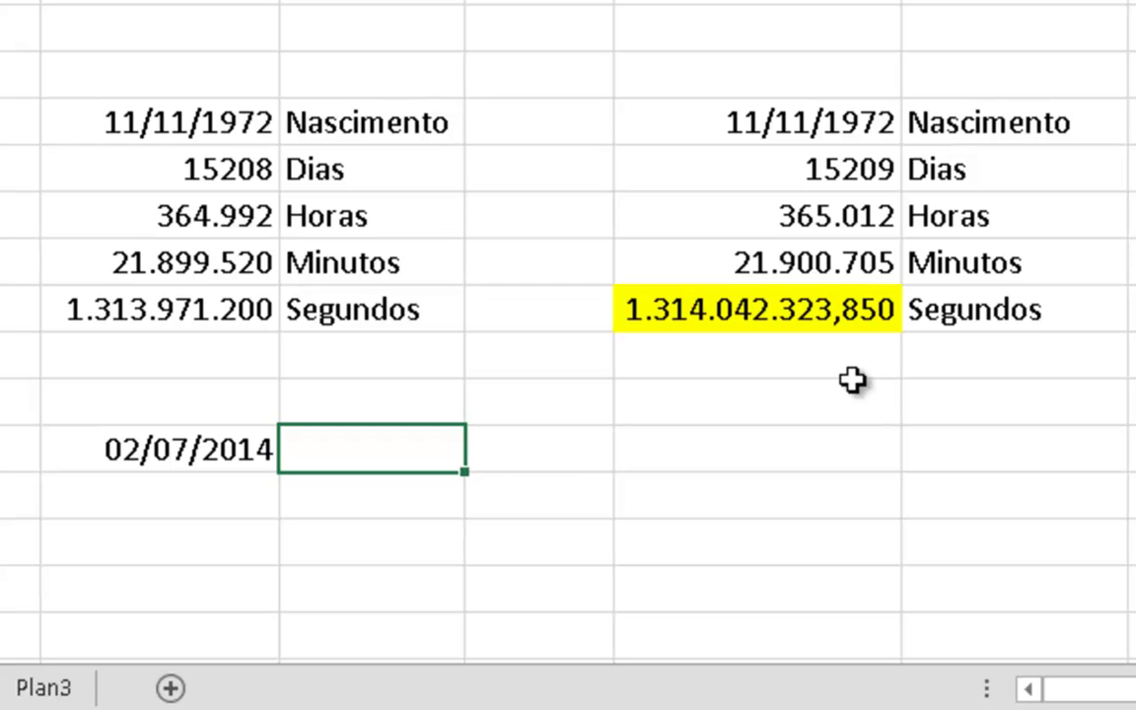
pyautogui.press('Up')
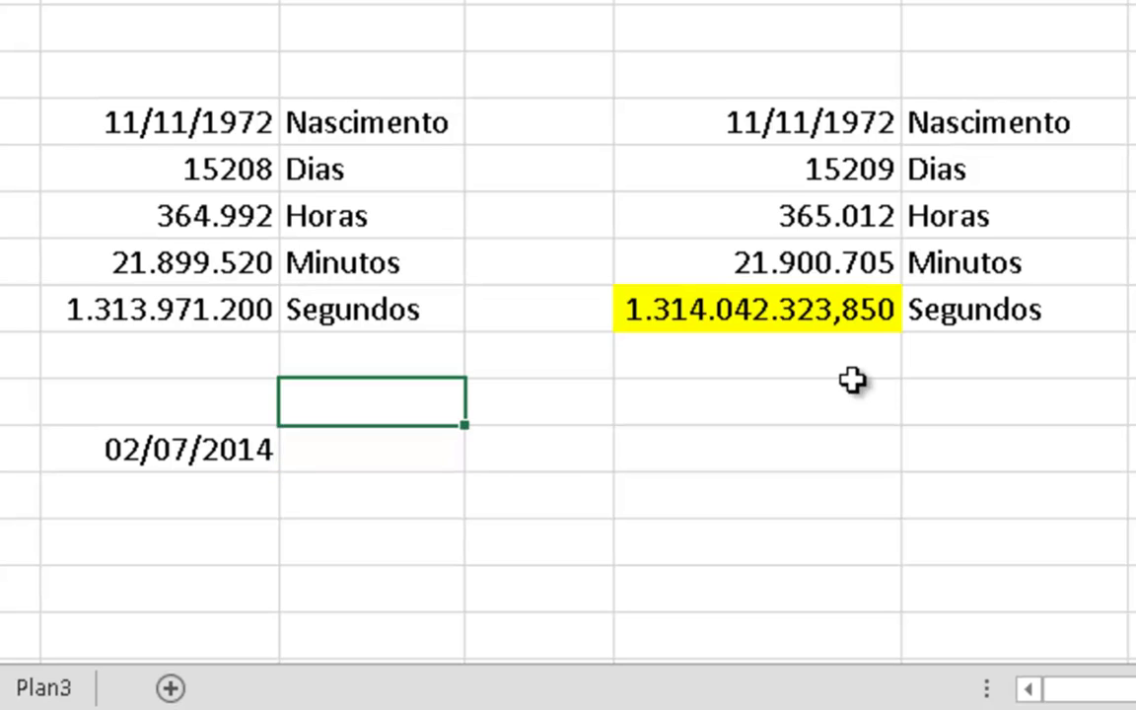
pyautogui.write('dia')
pyautogui.press('Tab')
pyautogui.write('mês')
pyautogui.press('Tab')
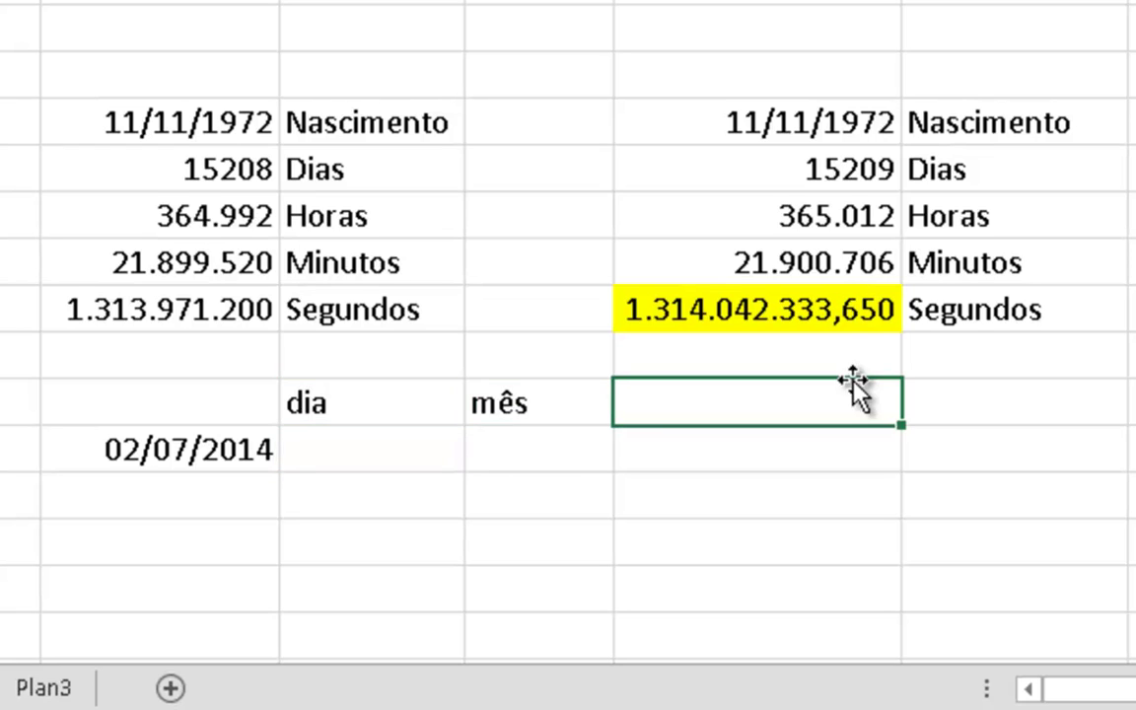
pyautogui.write('ano')
pyautogui.press('Tab')
pyautogui.write('data')
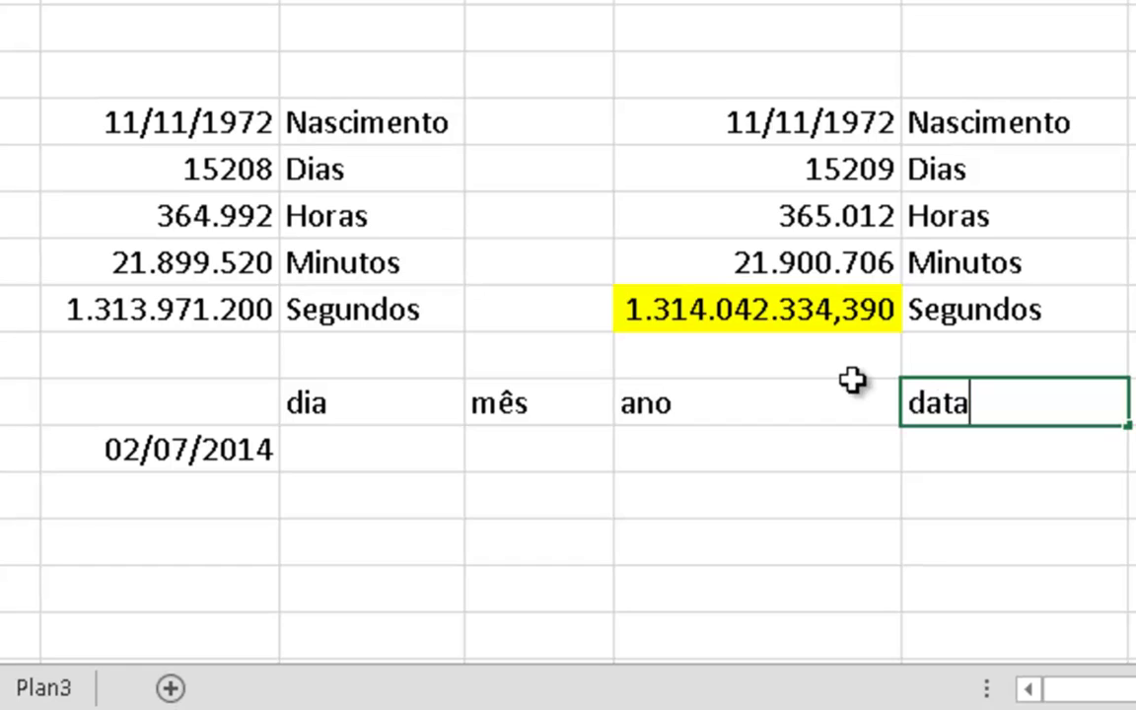
pyautogui.press('Return')
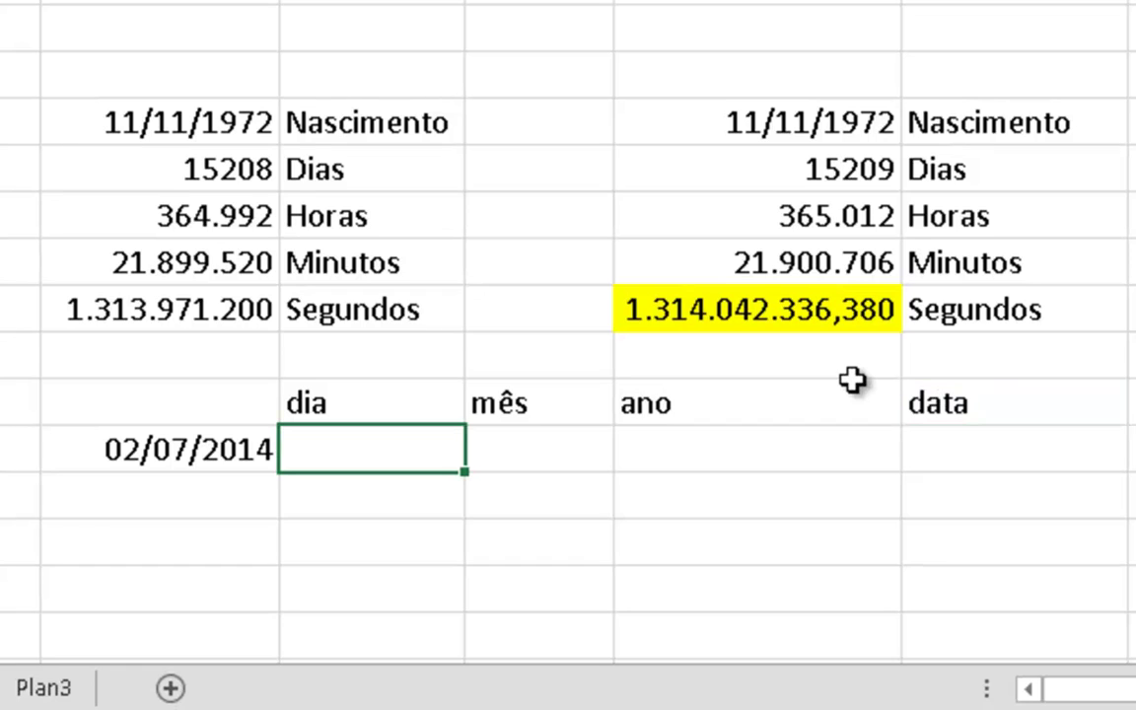
# - Enter the formula =DIA(C15) in cell D15 to extract the day from the date
pyautogui.write('=d')
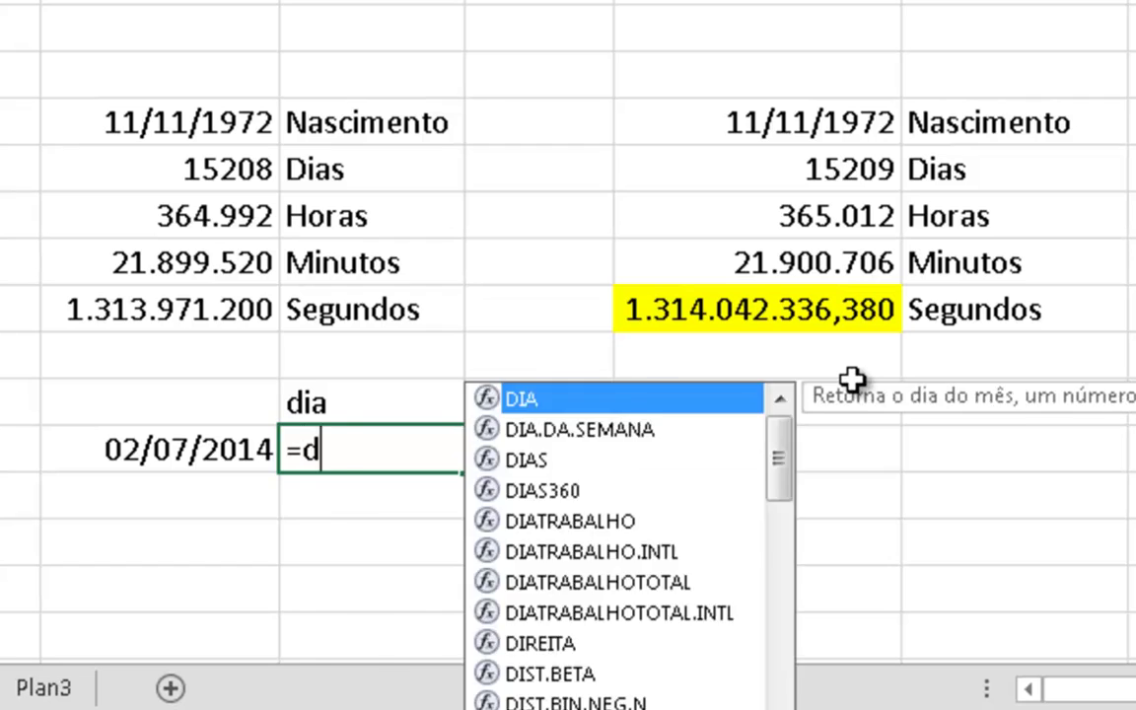
pyautogui.write('ia(')
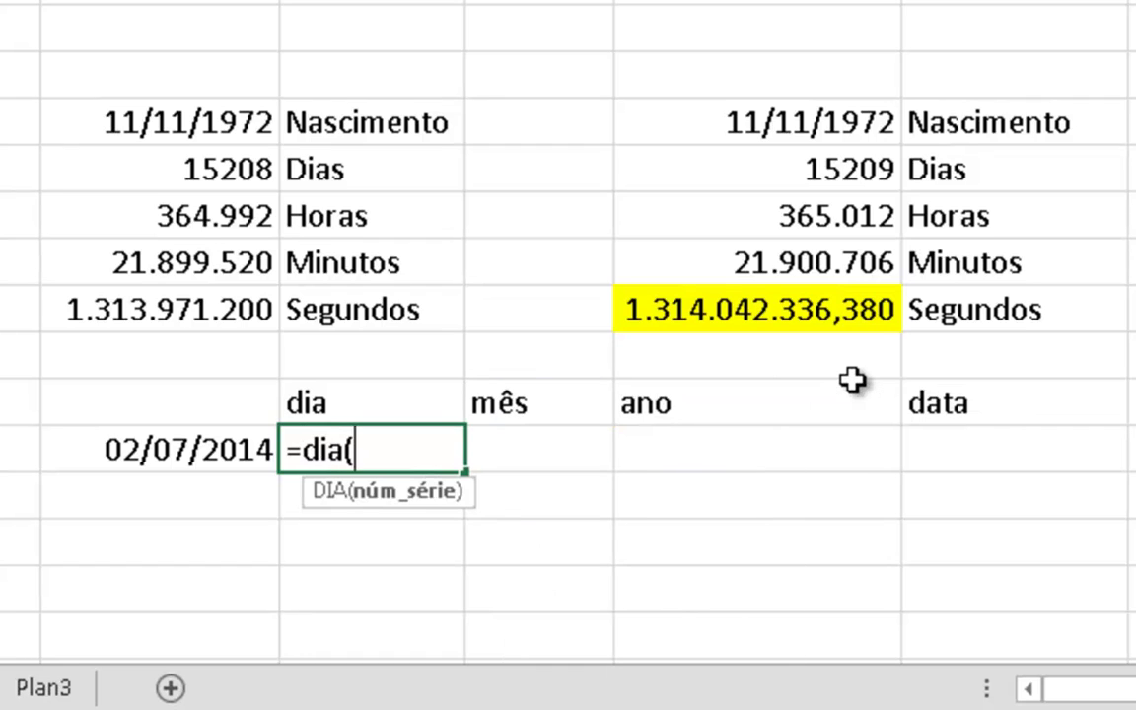
pyautogui.click(197, 454)
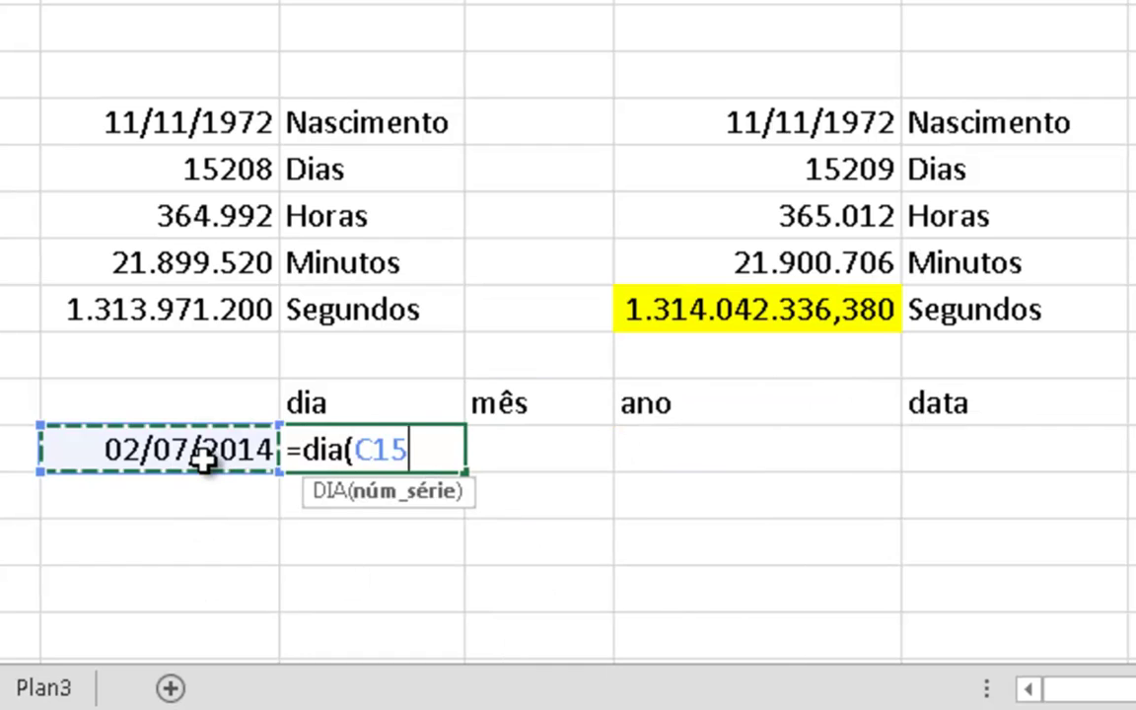
pyautogui.write(')')
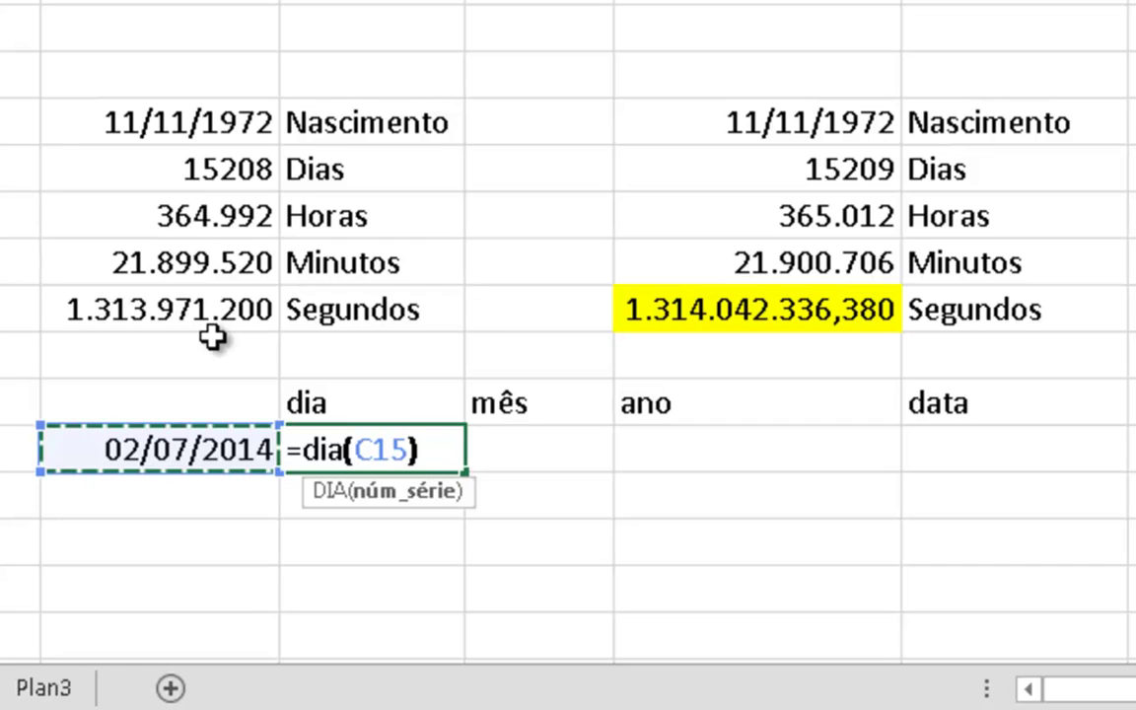
pyautogui.press('Return')
pyautogui.press('Up')
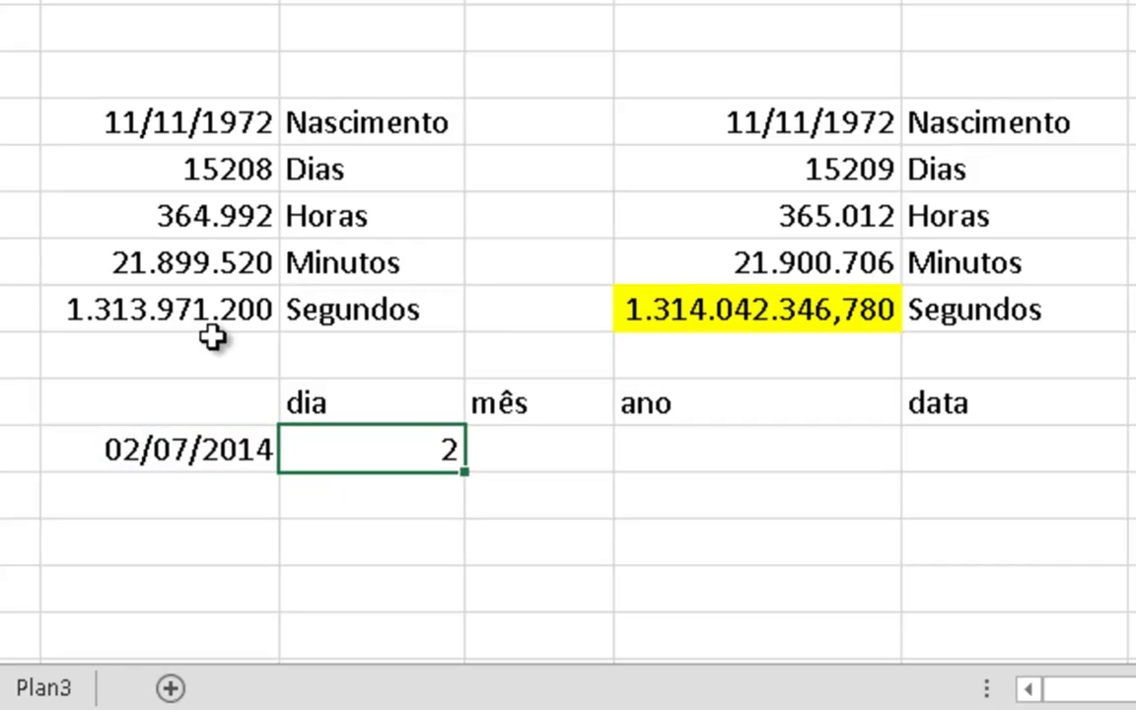
# - Center the day result in D15 and the headings in D14:G14 horizontally
pyautogui.hotkey('alt', 'h')
pyautogui.press('a')
pyautogui.press('c')
pyautogui.moveTo(368, 405); pyautogui.dragTo(920, 393)
pyautogui.hotkey('alt', 'h')
pyautogui.press('a')
pyautogui.press('c')
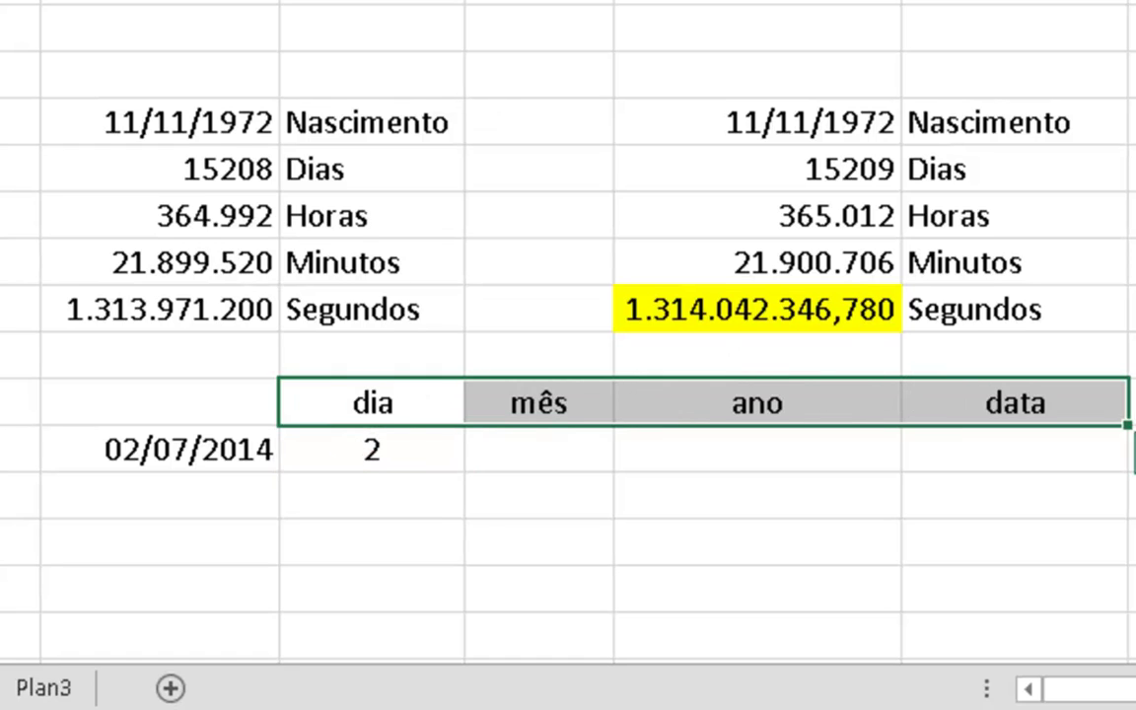
pyautogui.click(429, 448)
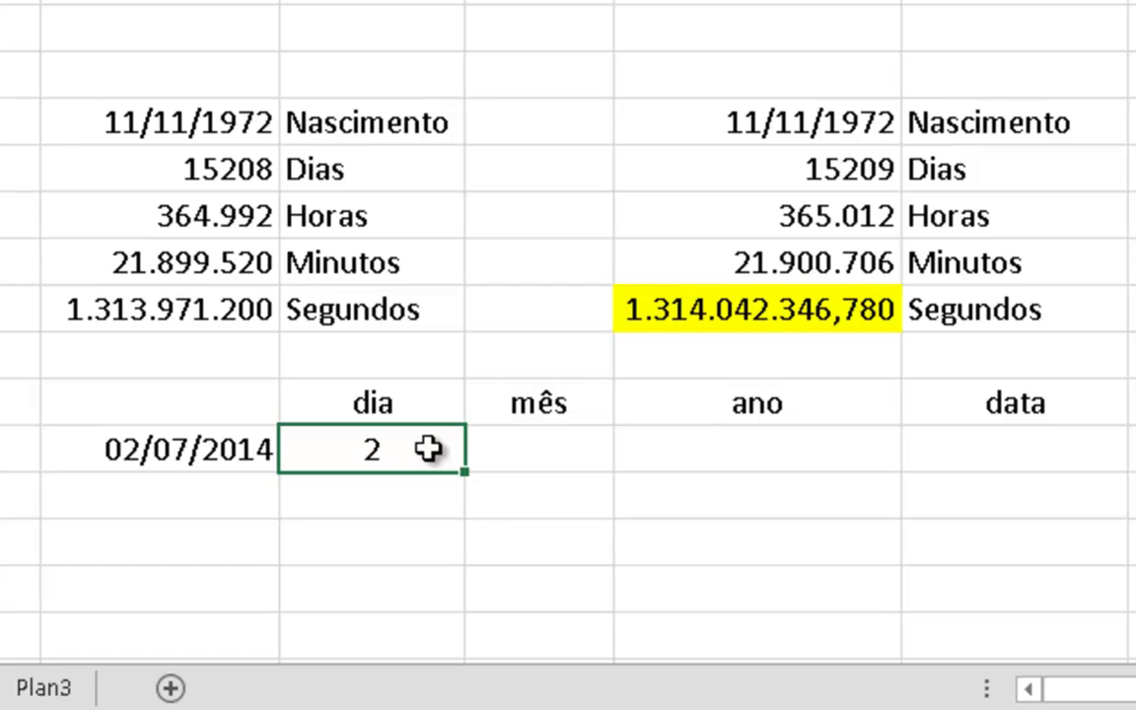
pyautogui.click(188, 454)
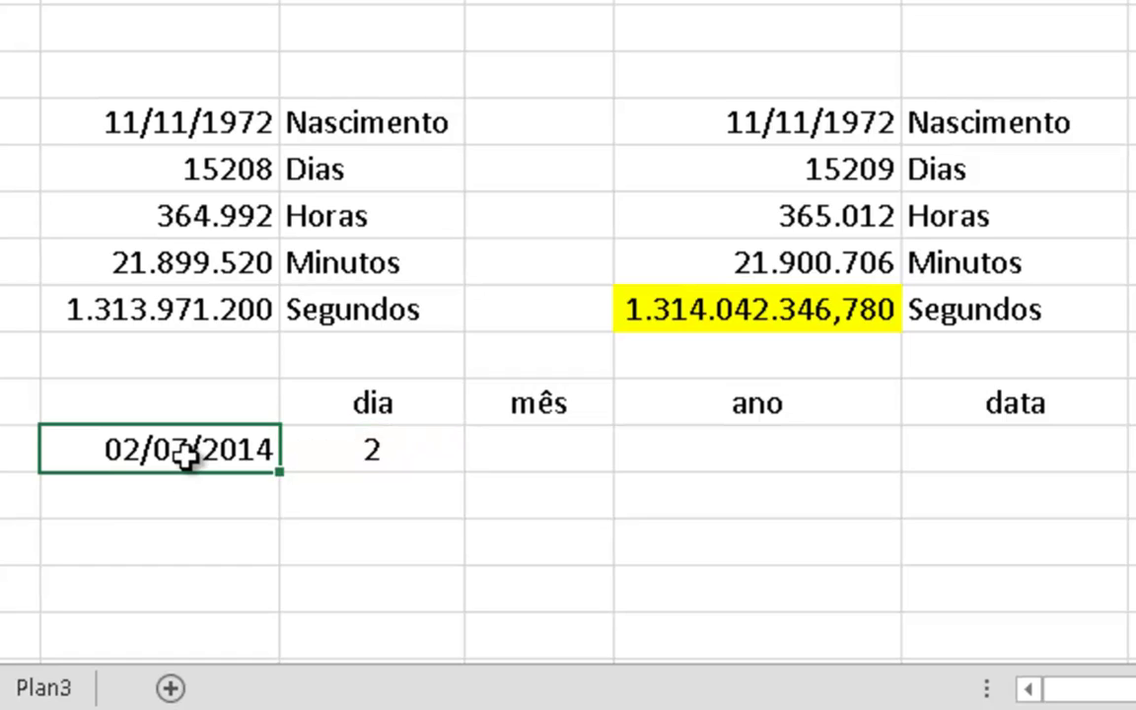
pyautogui.click(446, 469)
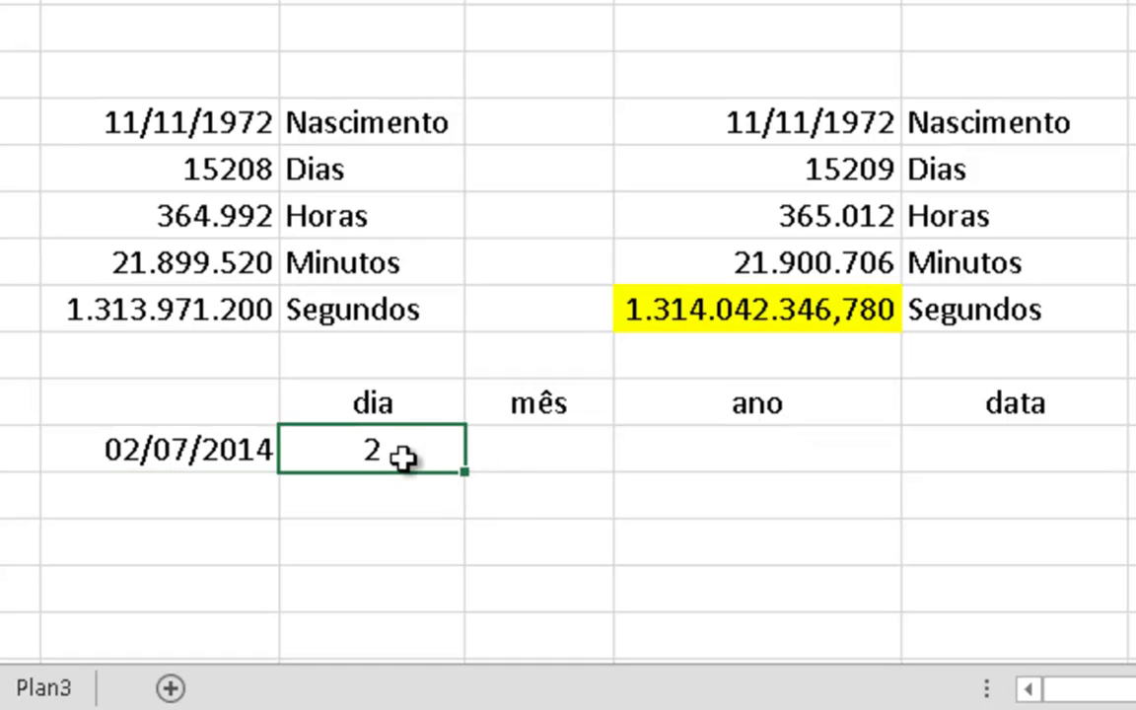
# - Show the day formula =DIA(C15) as plain text in cell D16, below its result
pyautogui.doubleClick(404, 456)
pyautogui.doubleClick(404, 457)
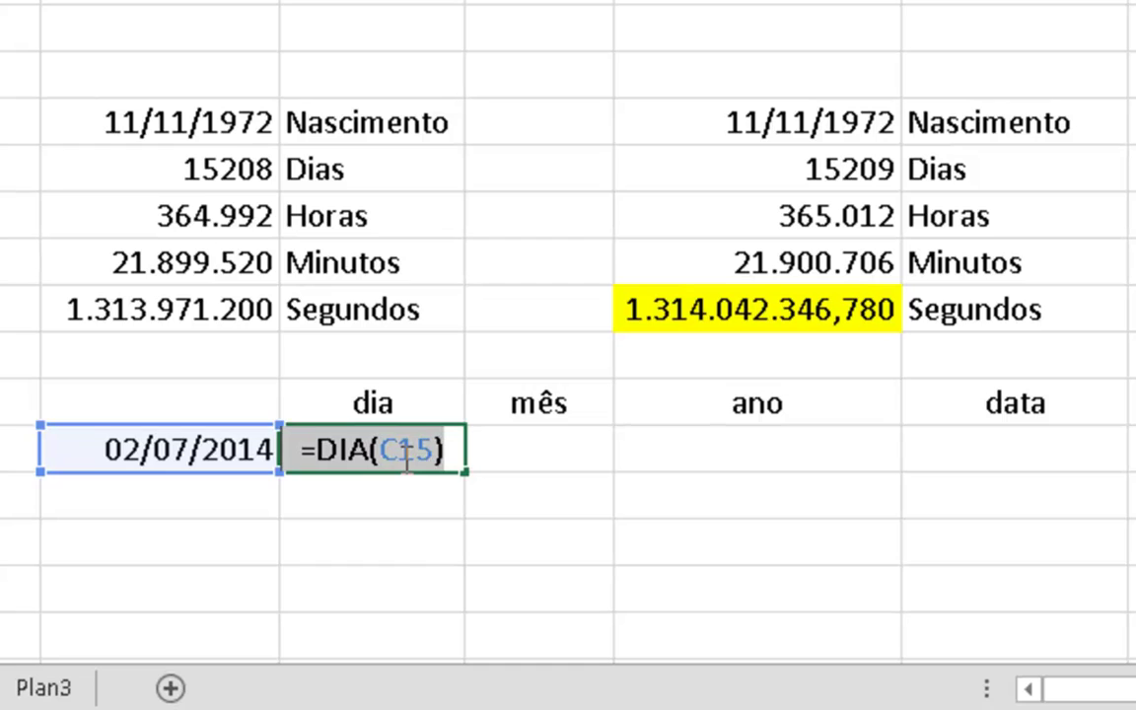
pyautogui.hotkey('ctrl', 'c')
pyautogui.press('Escape')
pyautogui.press('Down')
pyautogui.write("'")
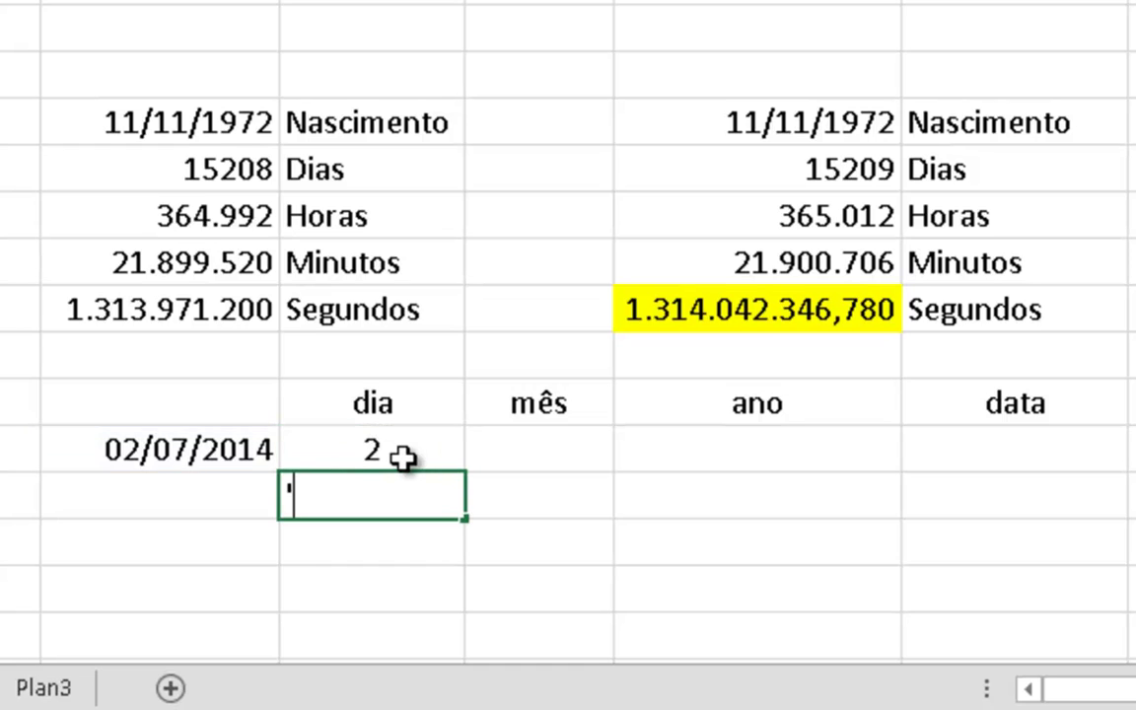
pyautogui.hotkey('ctrl', 'v')
pyautogui.hotkey('ctrl', 'Return')
pyautogui.press('Up')
# - Enter the formula =MÊS(C15) in cell E15 to extract the month from the date
pyautogui.press('Right')
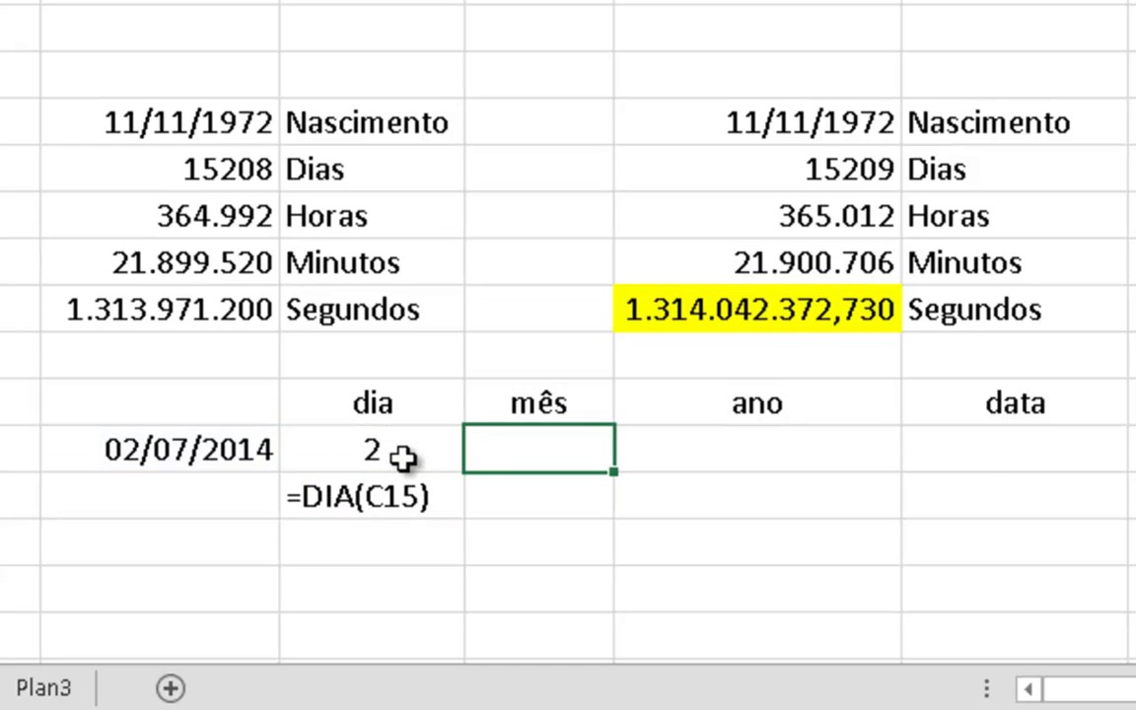
pyautogui.write('=mês(')
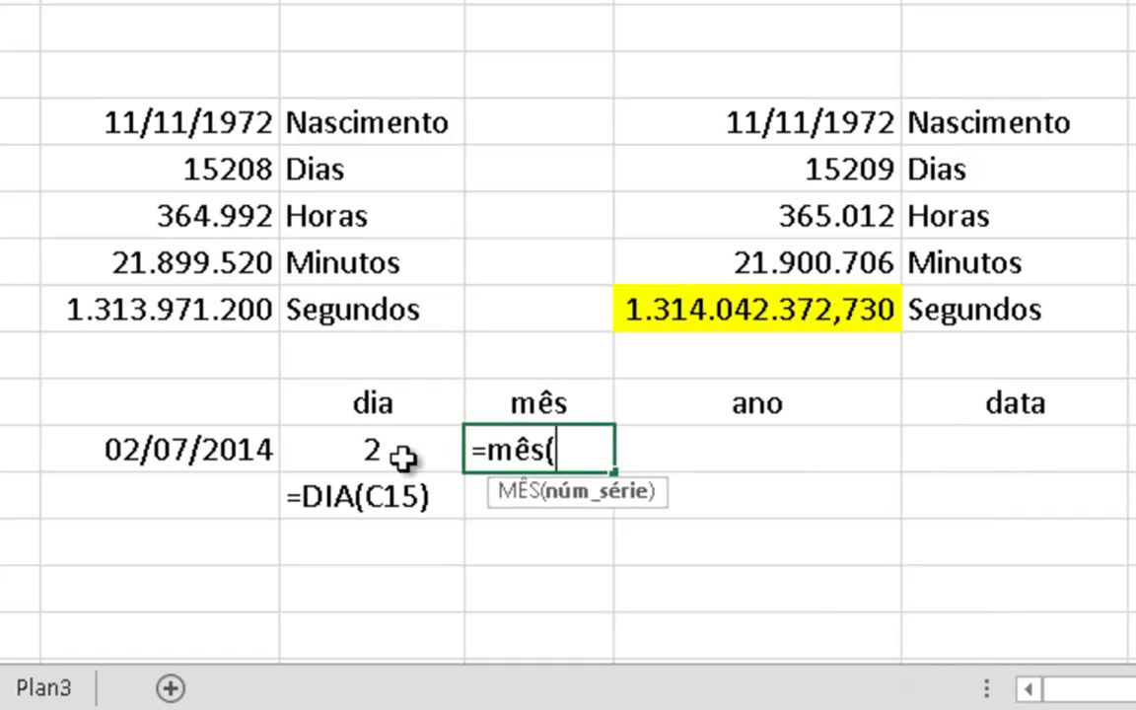
pyautogui.press('Left')
pyautogui.press('Left')
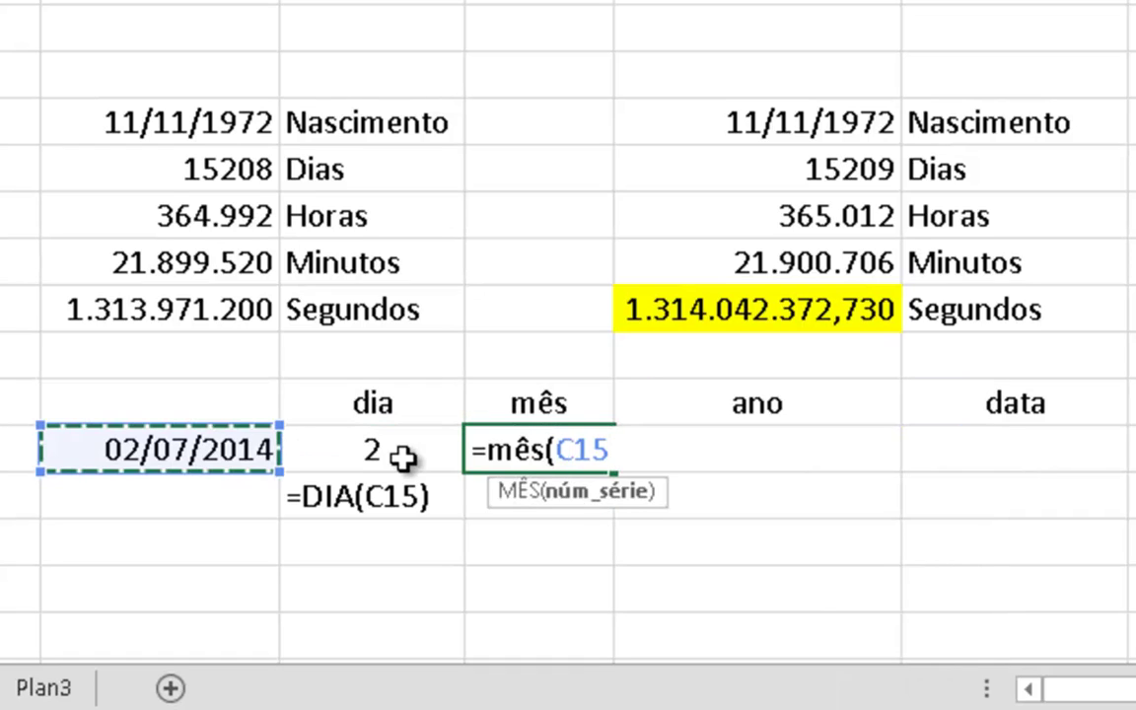
pyautogui.press('Return')
# - Show the month formula =MÊS(C15) as plain text in cell E16, below its result
pyautogui.press('Up')
pyautogui.press('F2')
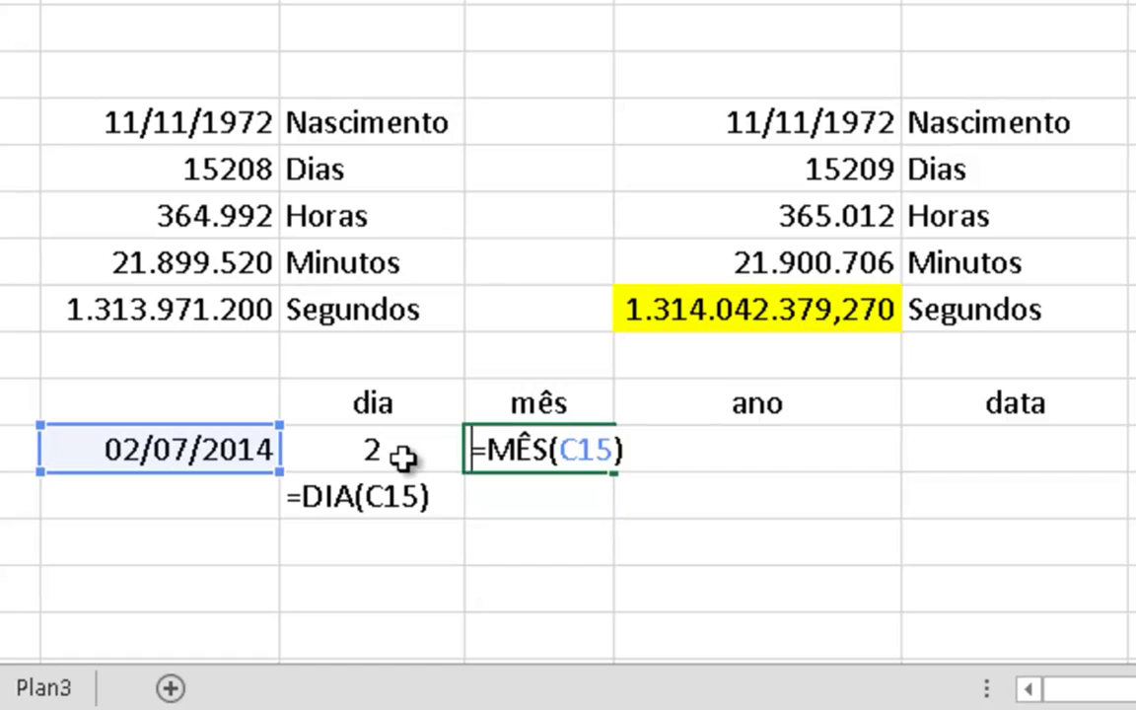
pyautogui.hotkey('shift', 'Home')
pyautogui.hotkey('ctrl', 'c')
pyautogui.press('Return')
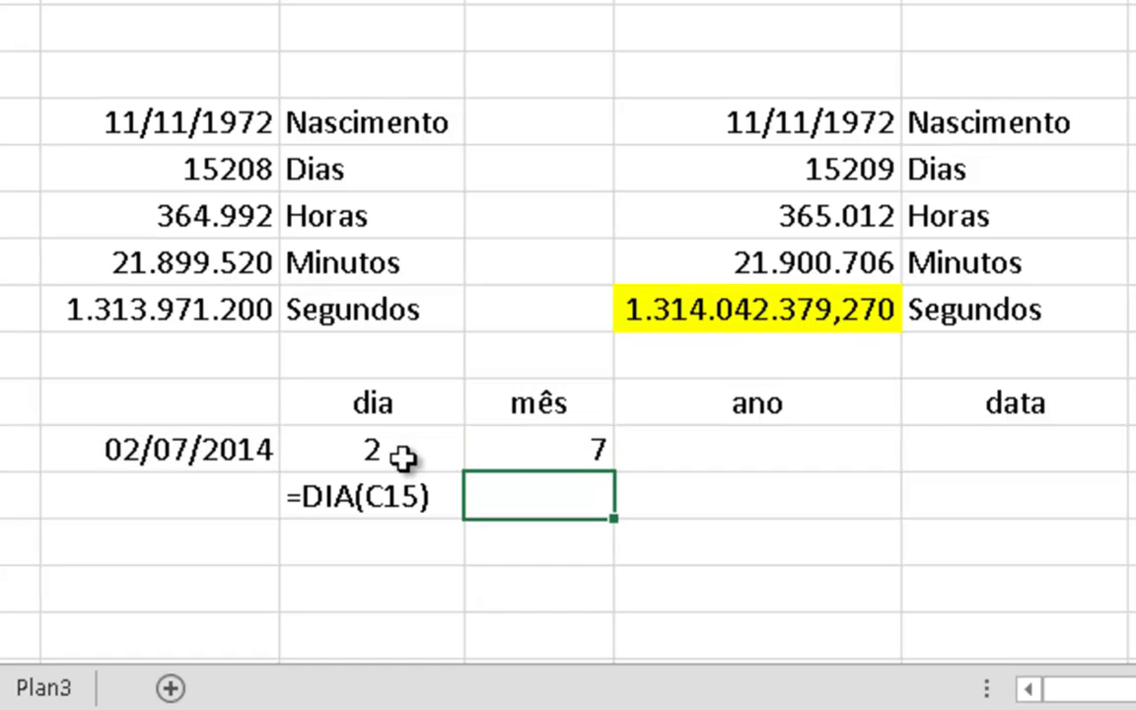
pyautogui.write("'")
pyautogui.hotkey('ctrl', 'v')
pyautogui.press('Return')
pyautogui.press('Up')
pyautogui.press('Up')
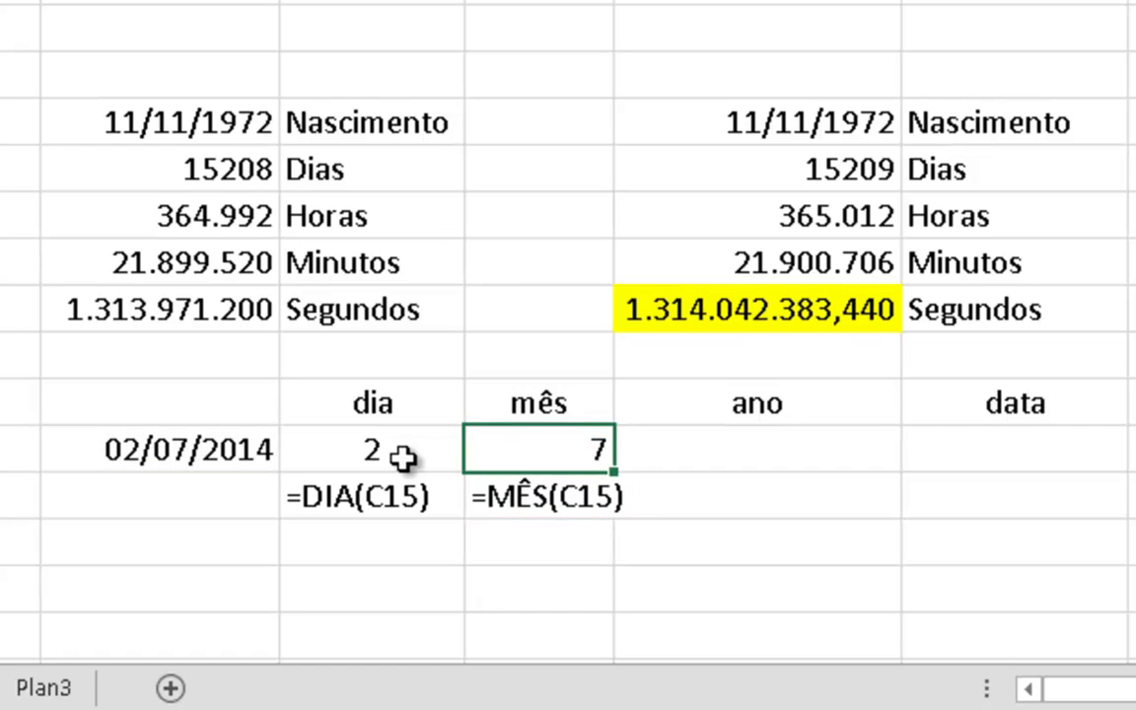
# - Enter the formula =ANO(C15) in cell F15 to extract the year from the date
pyautogui.press('Right')
pyautogui.write('=ano(')
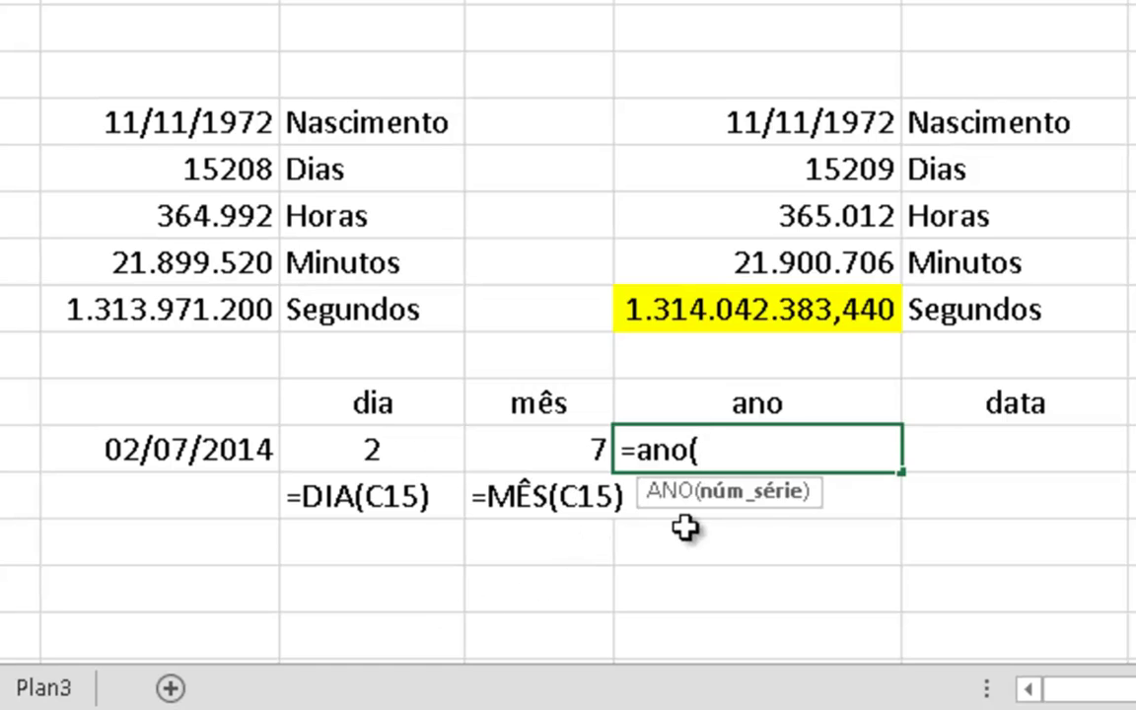
pyautogui.click(201, 436)
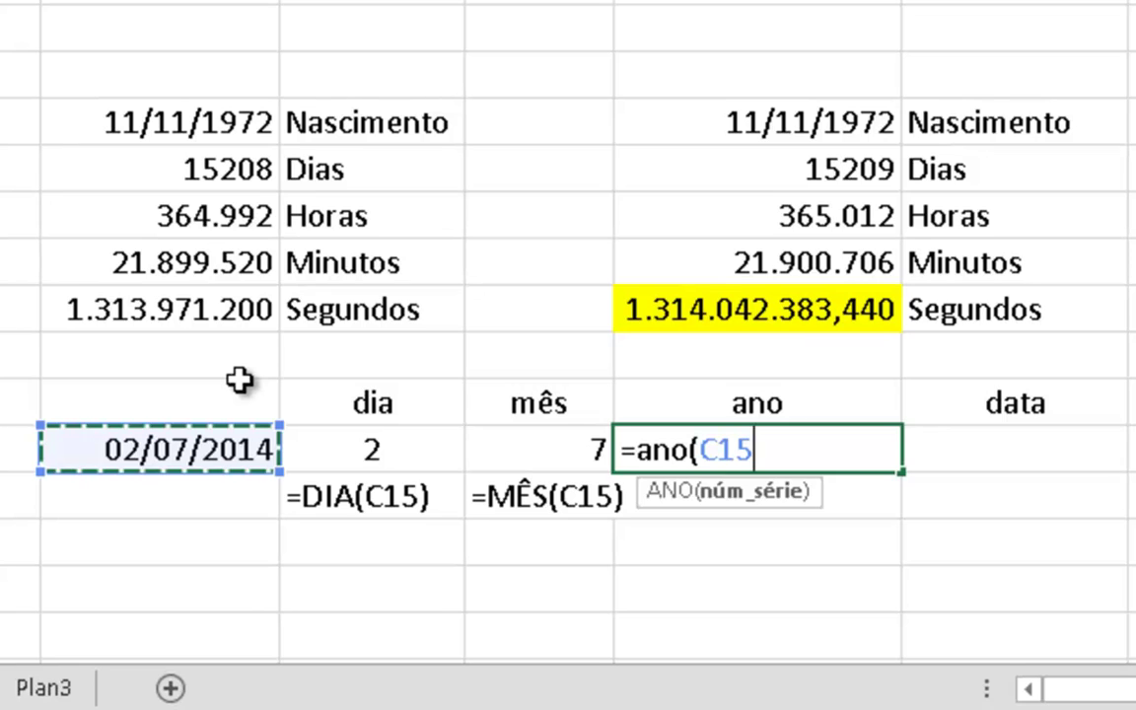
pyautogui.press('Return')
# - Show the year formula =ANO(C15) as plain text in cell F16, below its result
pyautogui.press('Up')
pyautogui.press('F2')
pyautogui.hotkey('shift', 'Home')
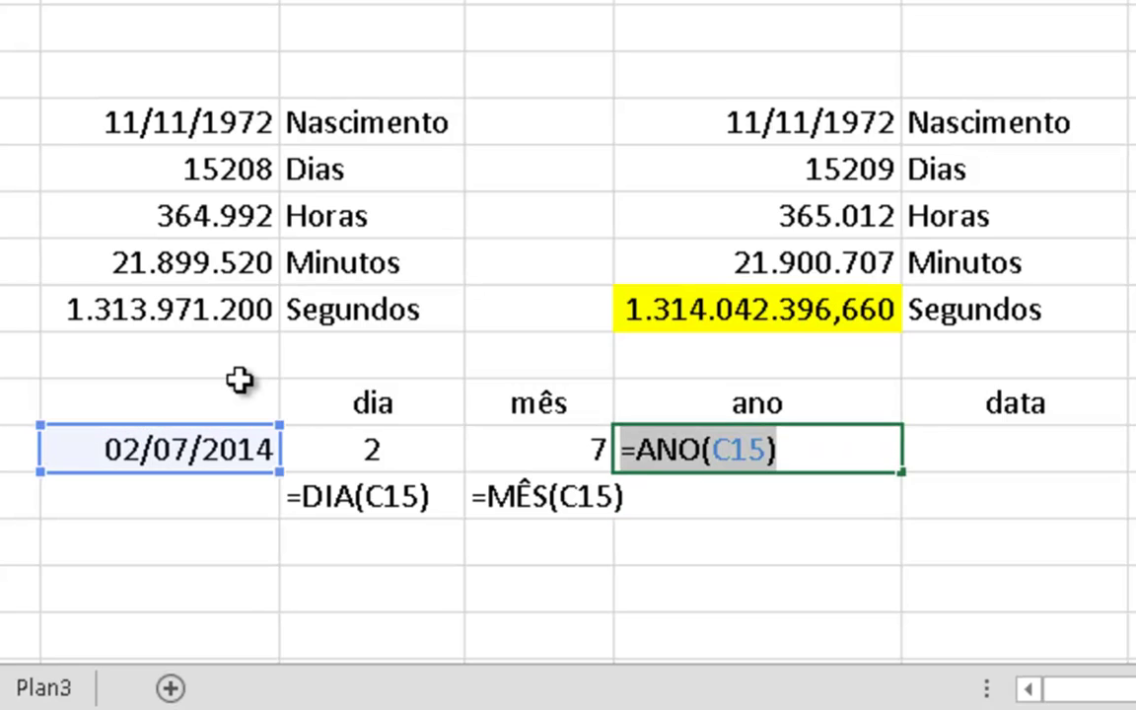
pyautogui.hotkey('ctrl', 'c')
pyautogui.press('Return')
pyautogui.write("'")
pyautogui.hotkey('ctrl', 'v')
pyautogui.press('Return')
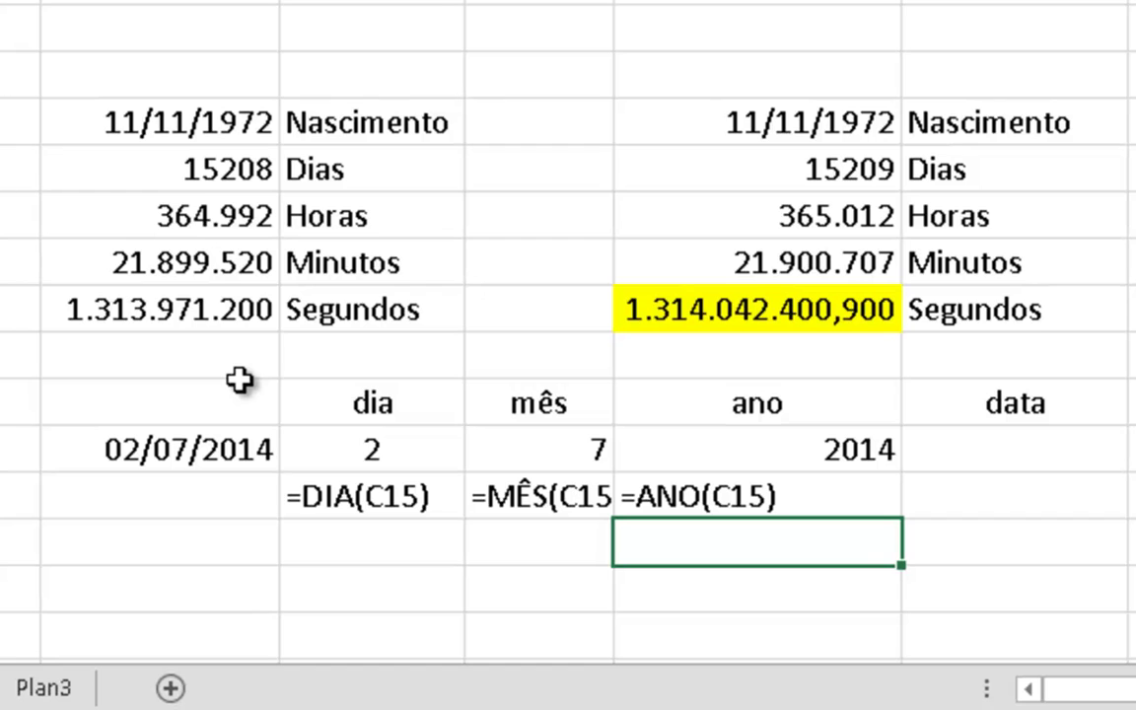
# - Center the day, month and year results in D15:F15 and fill these cells with light blue
pyautogui.moveTo(644, 449); pyautogui.dragTo(372, 449)
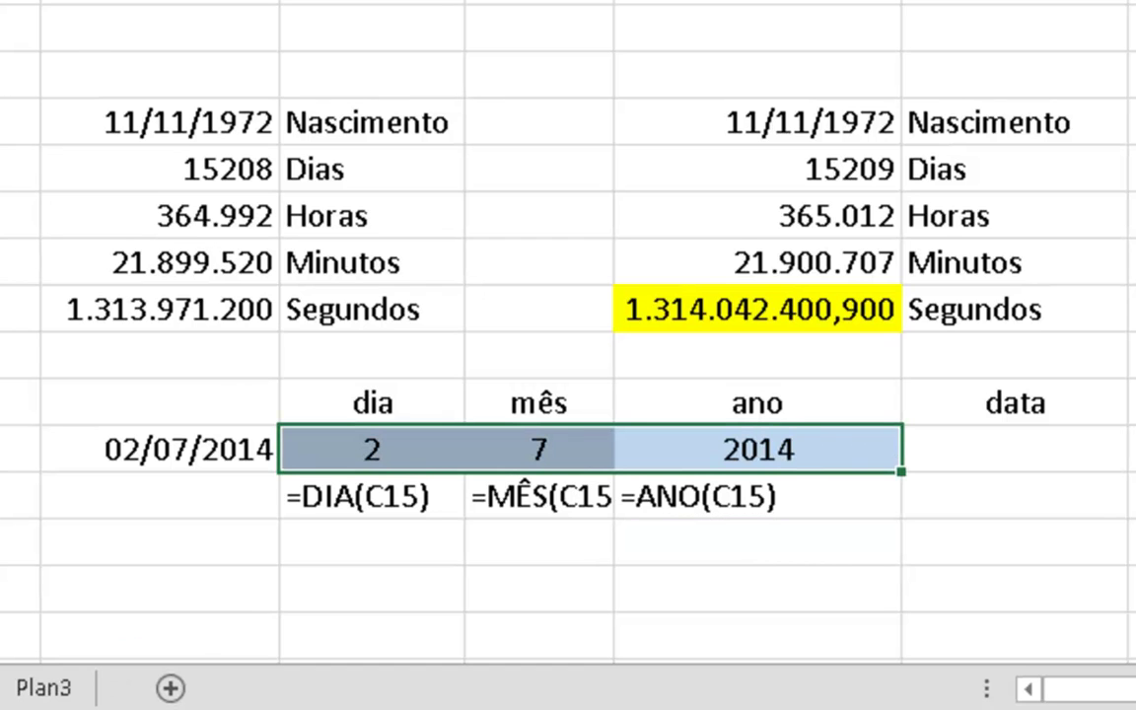
pyautogui.click(1054, 357)
# - Enter the formula =DATA(F15;E15;D15) in cell G15 to rebuild the date from its year, month and day
pyautogui.click(1057, 443)
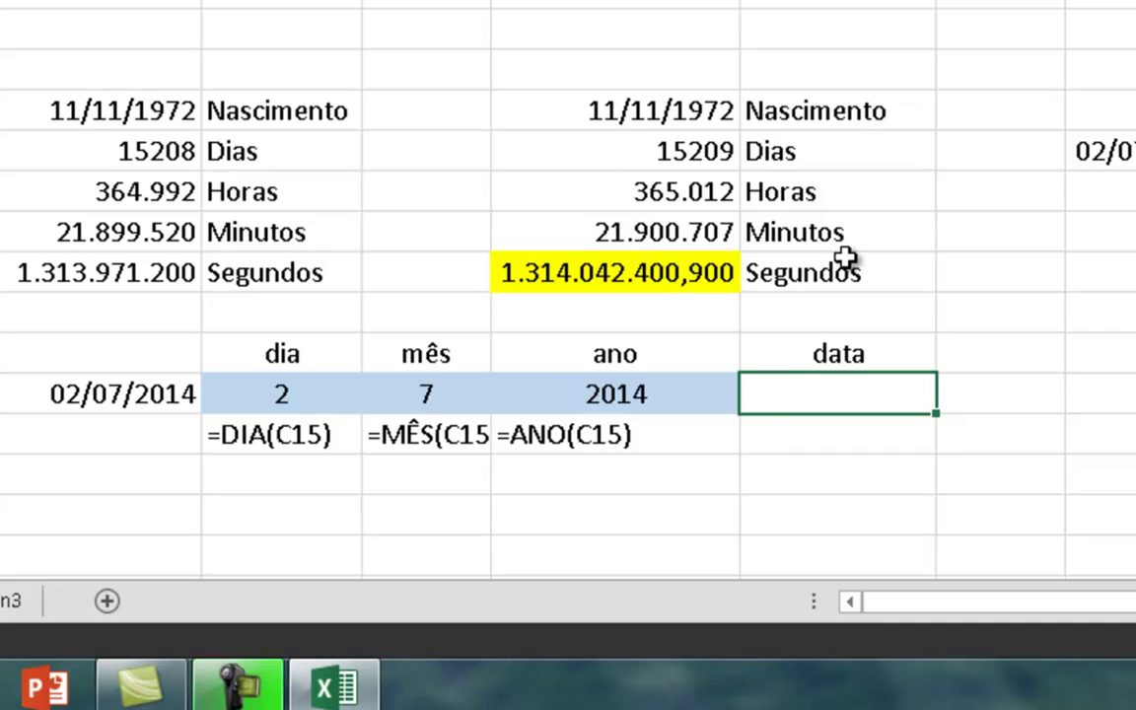
pyautogui.moveTo(644, 390); pyautogui.dragTo(295, 395)
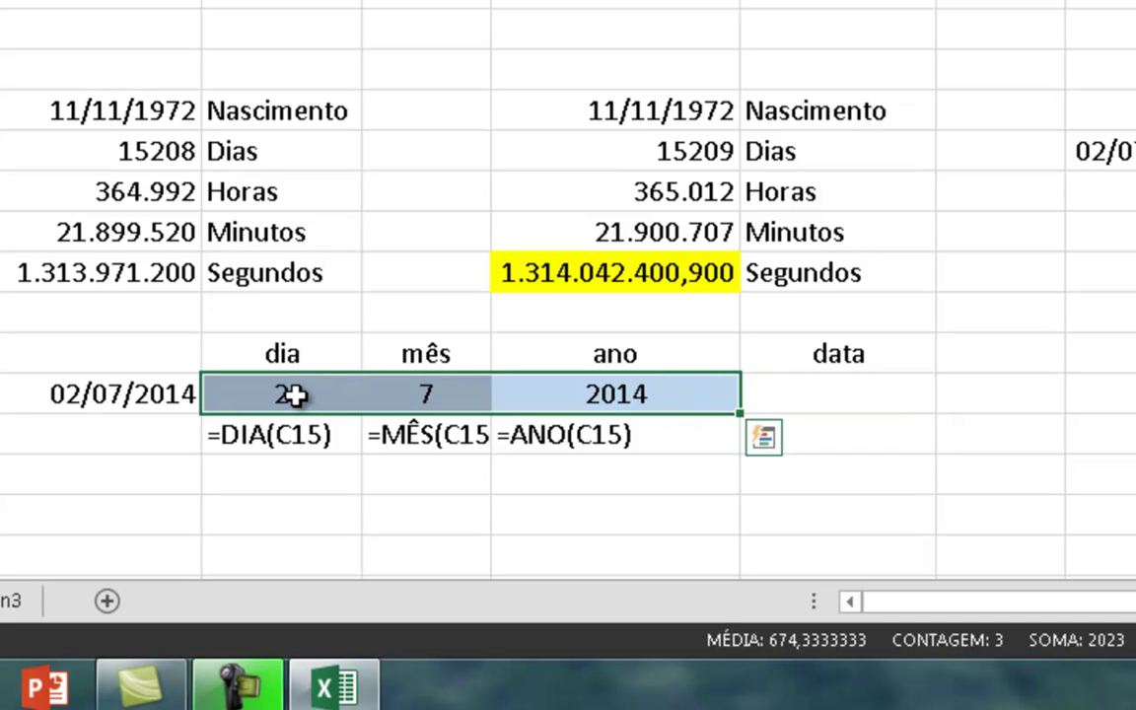
pyautogui.keyDown('ctrl'); pyautogui.click(850, 387); pyautogui.keyUp('ctrl')
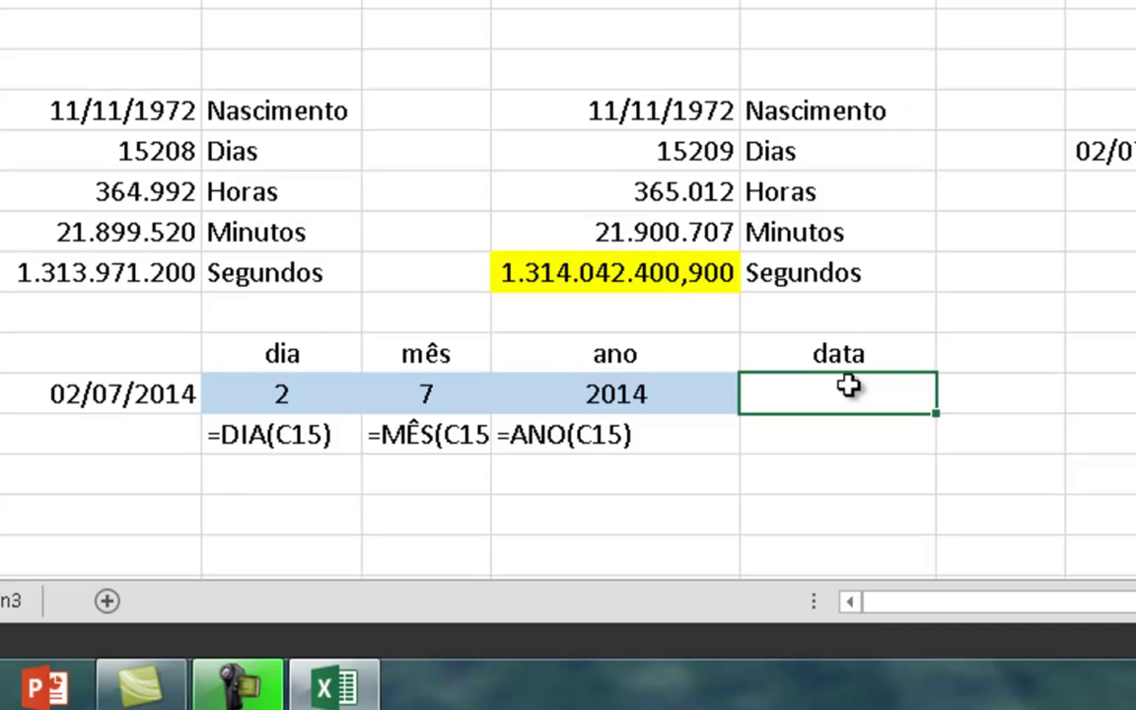
pyautogui.write('=data')
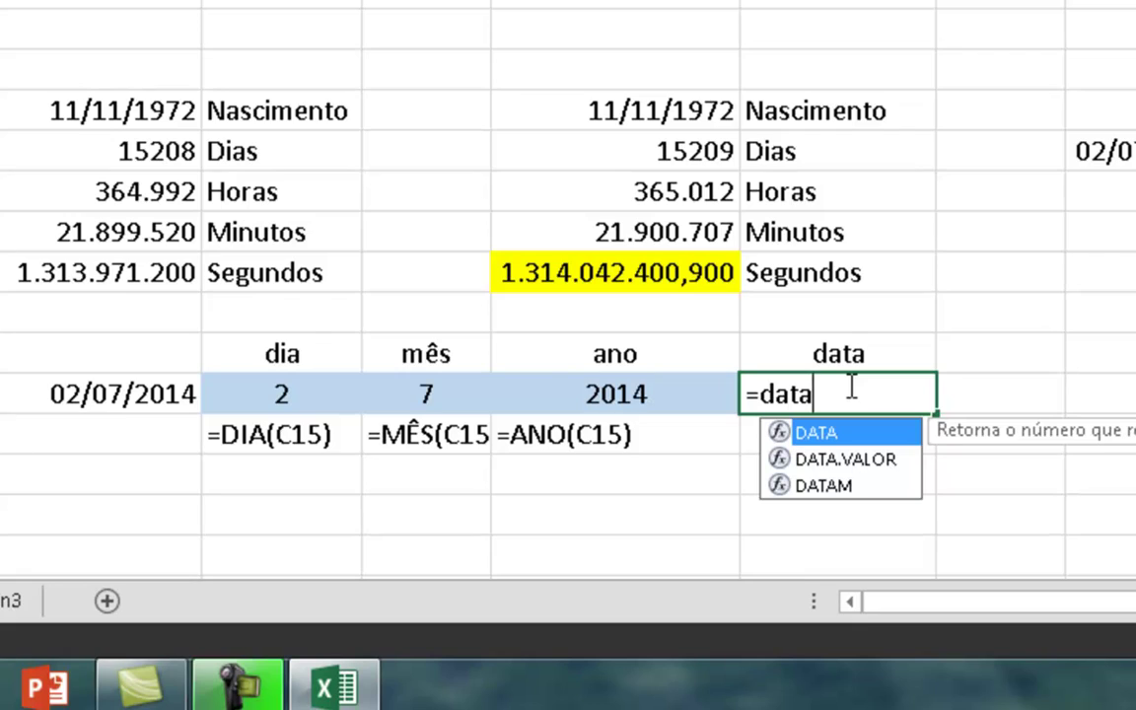
pyautogui.write('(')
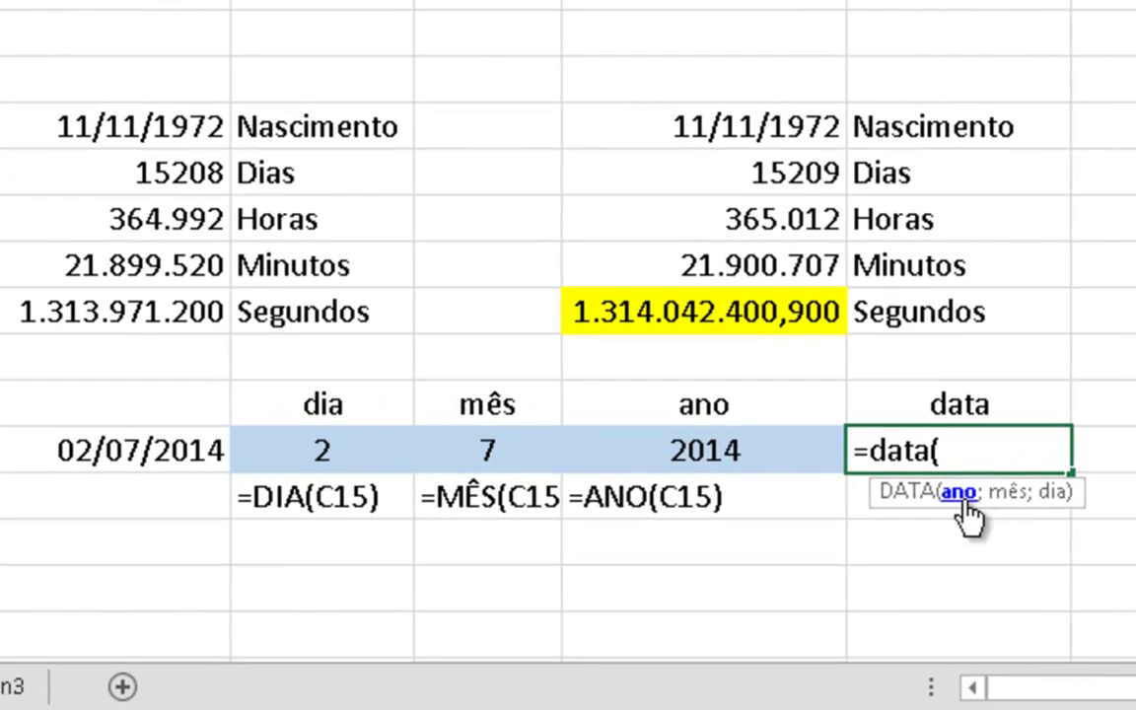
pyautogui.click(712, 442)
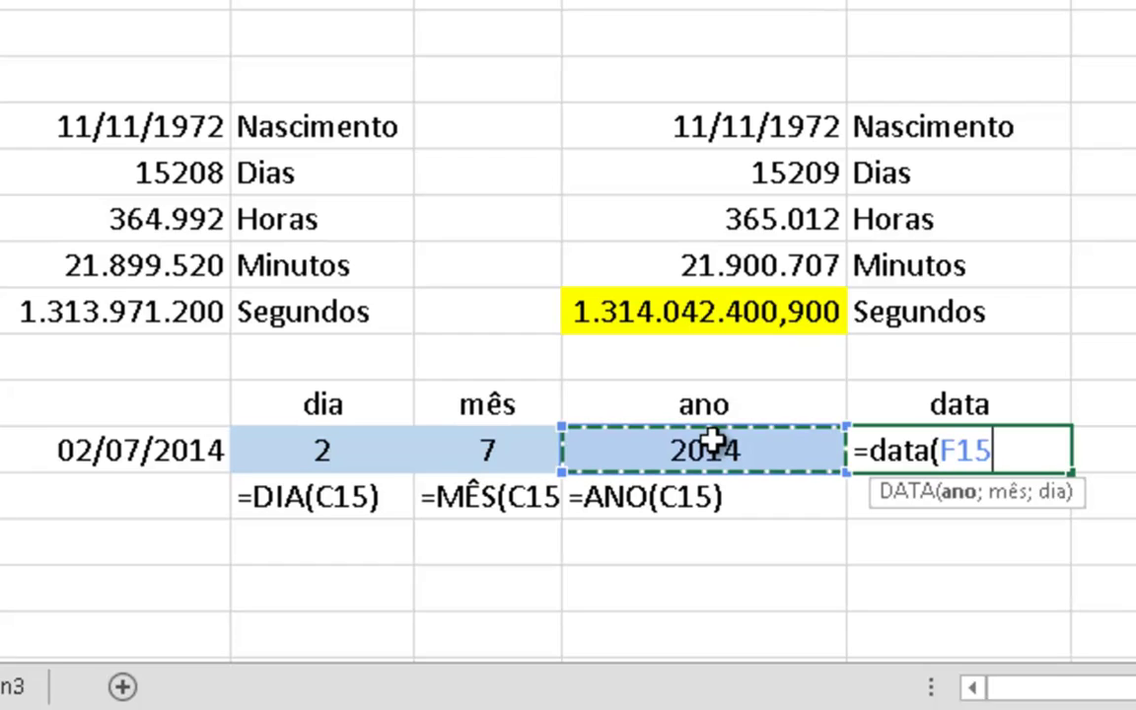
pyautogui.write(';')
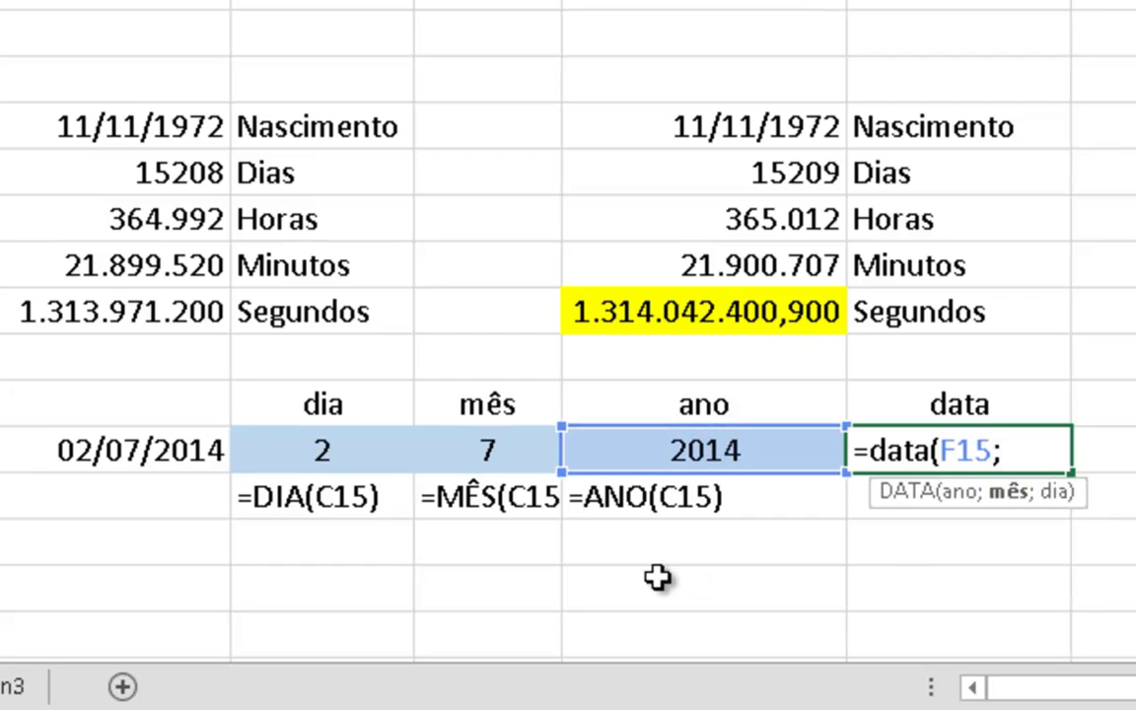
pyautogui.click(479, 451)
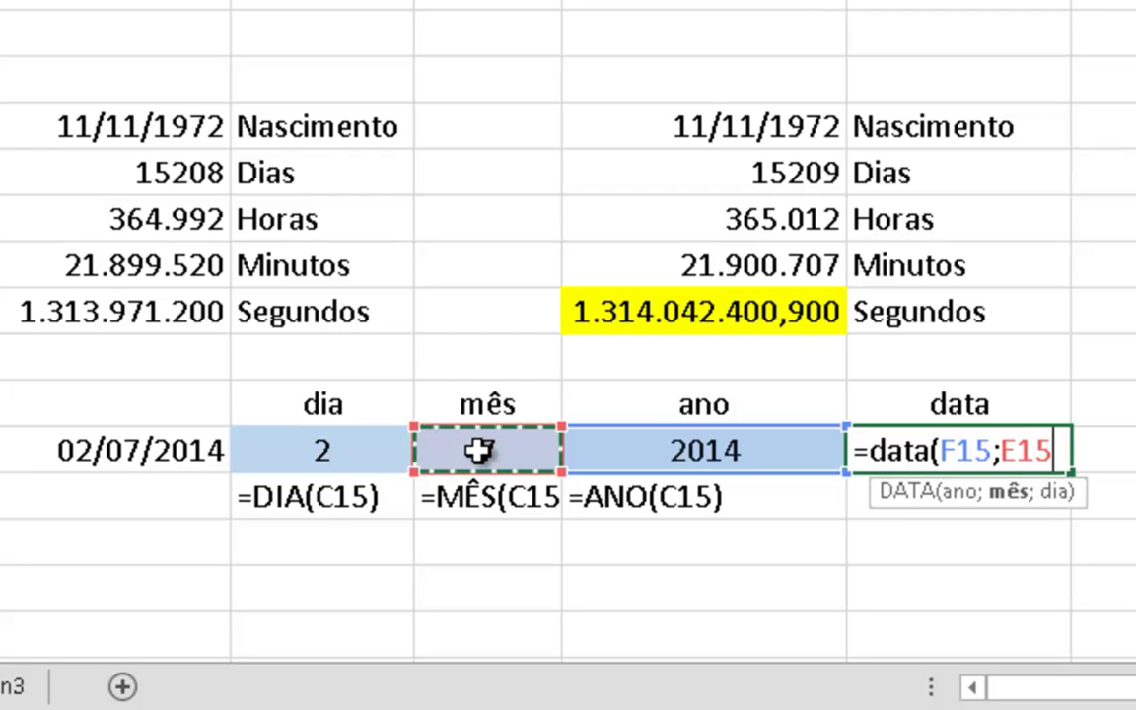
pyautogui.write(';')
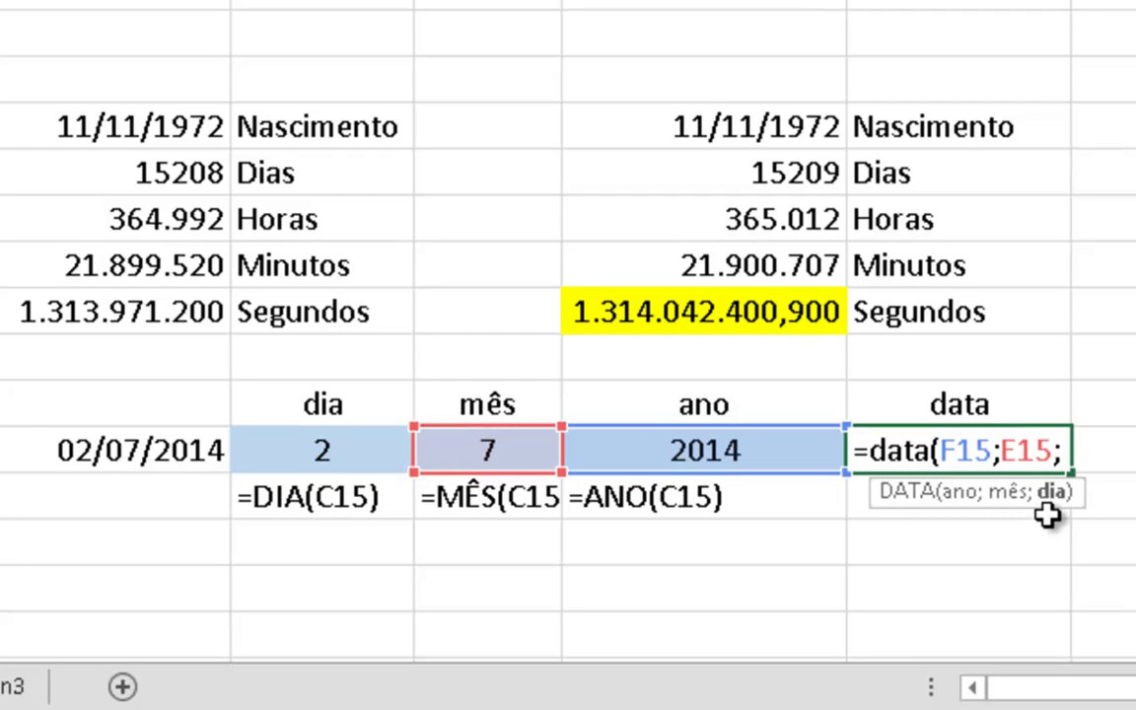
pyautogui.click(298, 448)
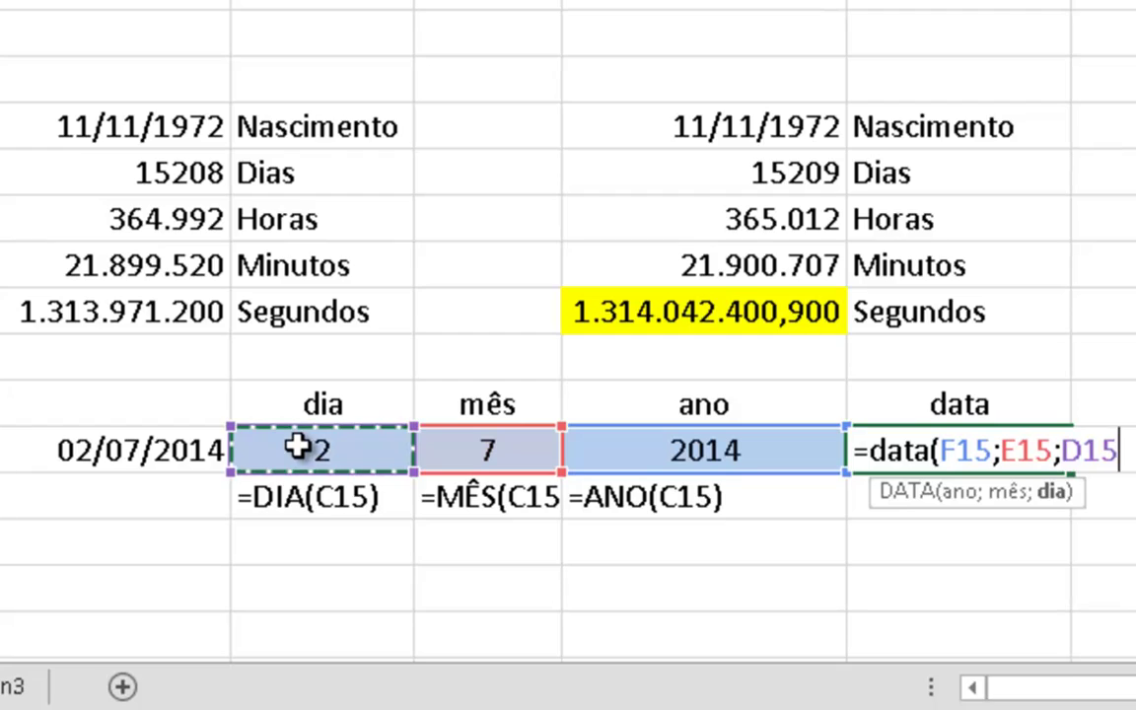
pyautogui.write(')')
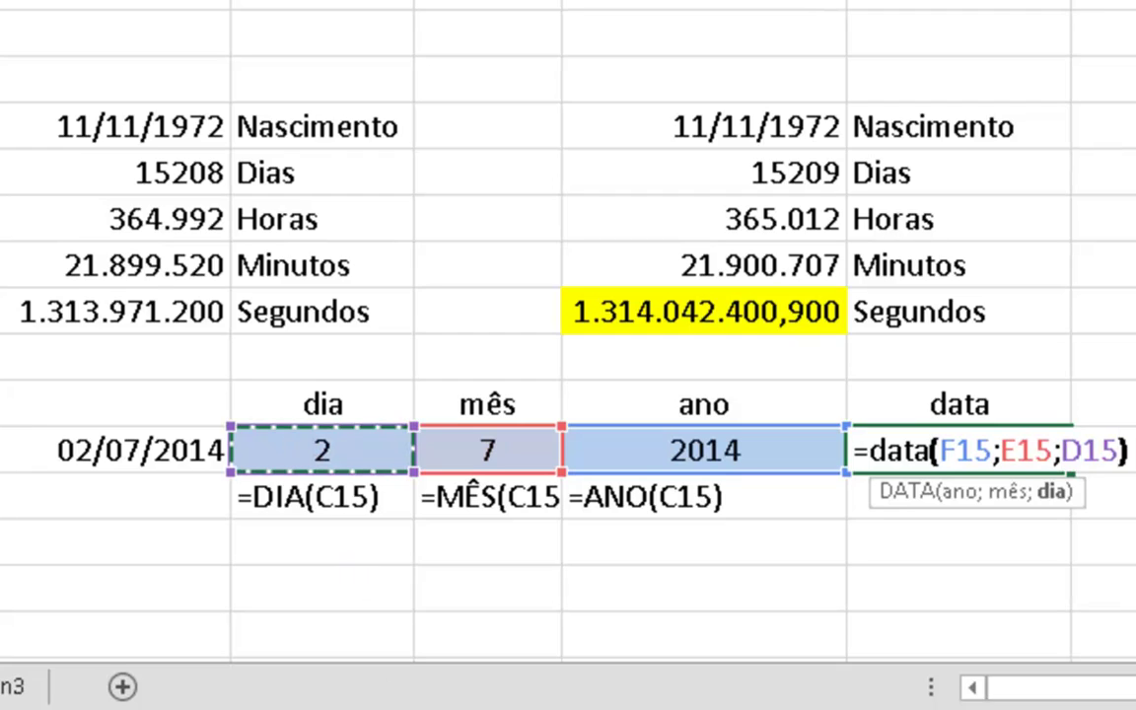
pyautogui.press('Return')
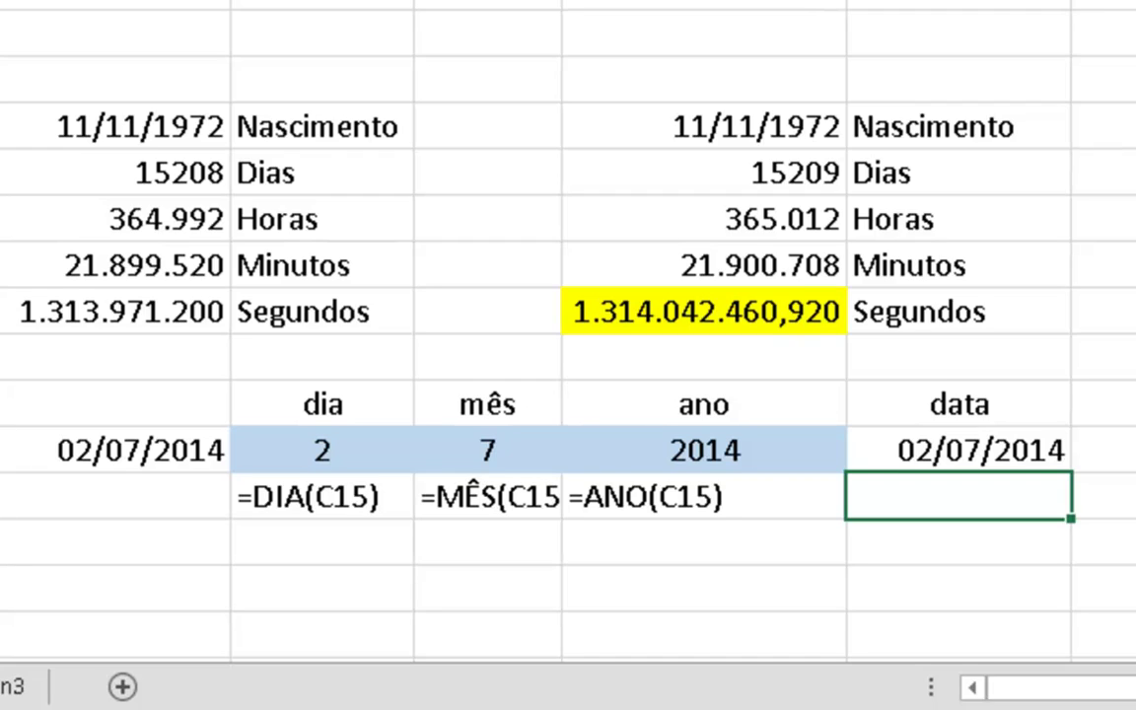
# - Change the source date in cell C15 to 15/11/2015 to test the date formulas
pyautogui.click(195, 457)
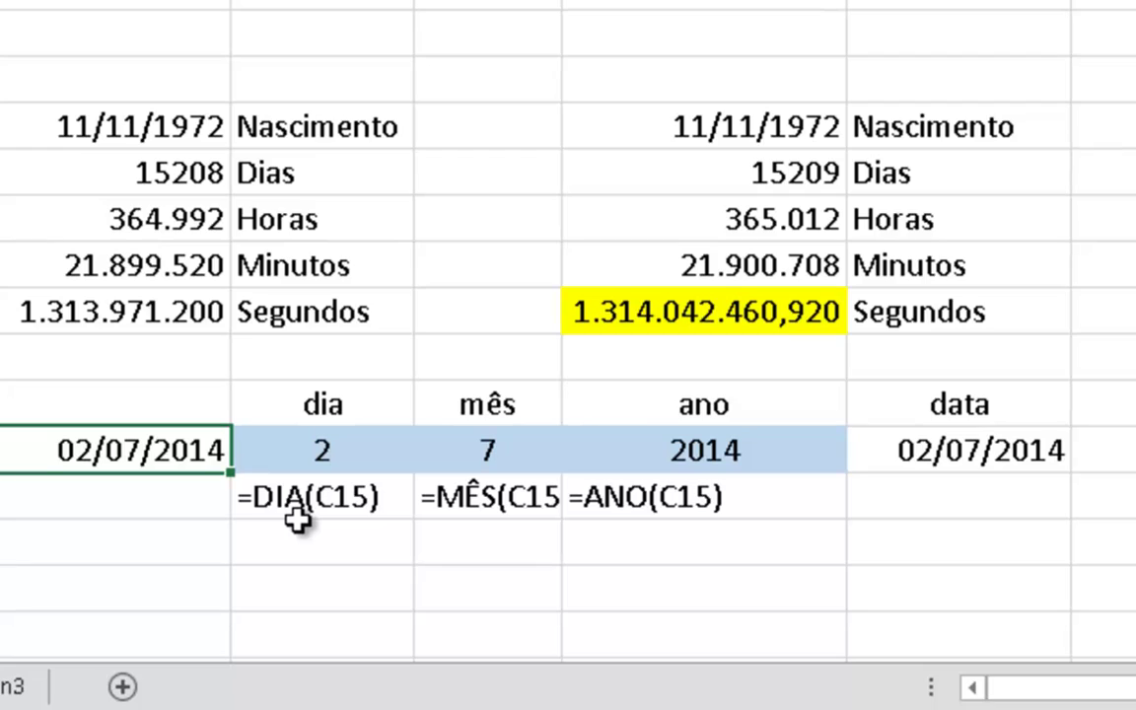
pyautogui.write('15/11/')
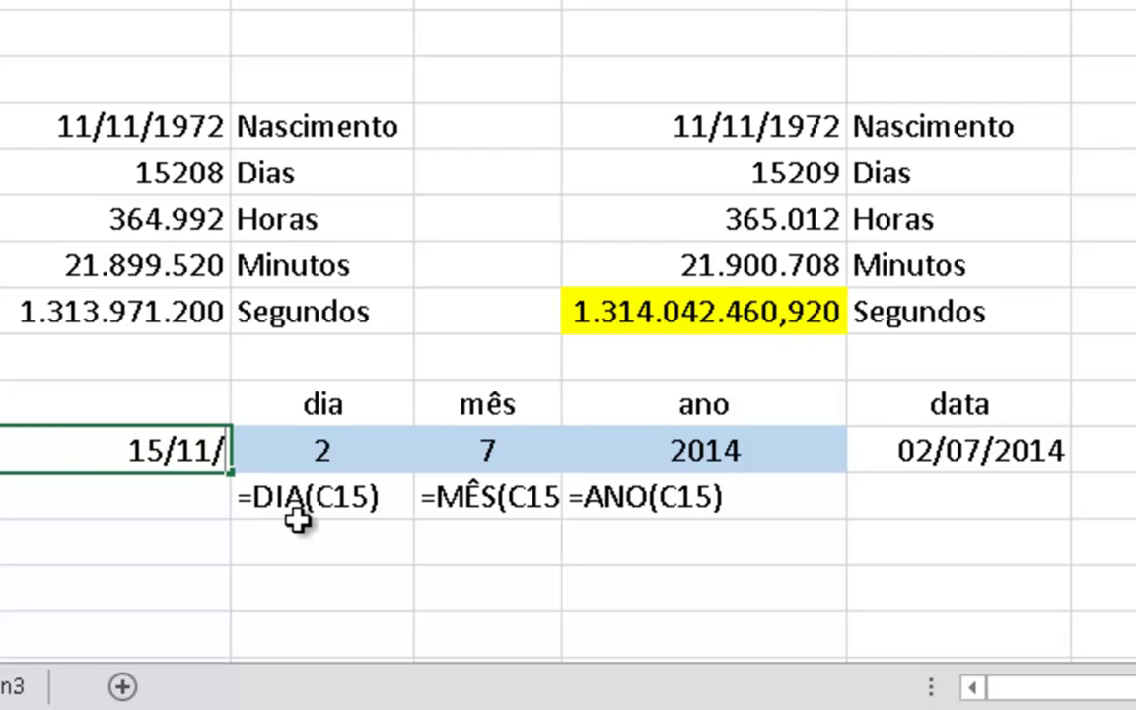
pyautogui.write('2015')
pyautogui.press('Return')
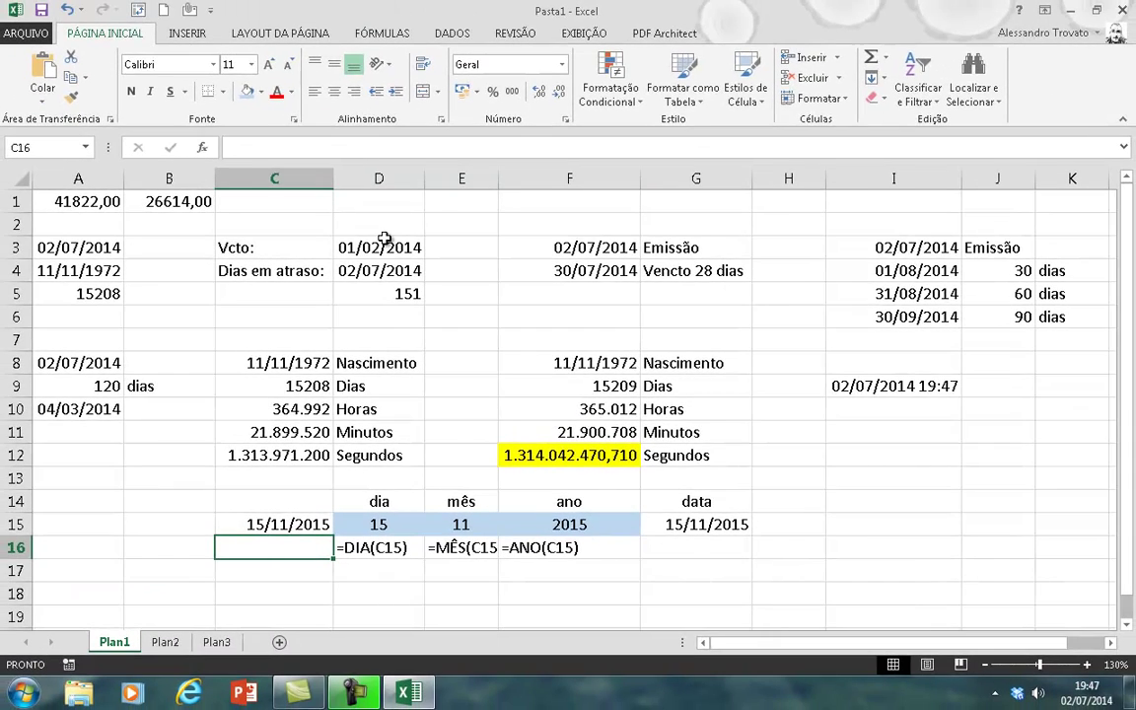
pyautogui.click(404, 293)
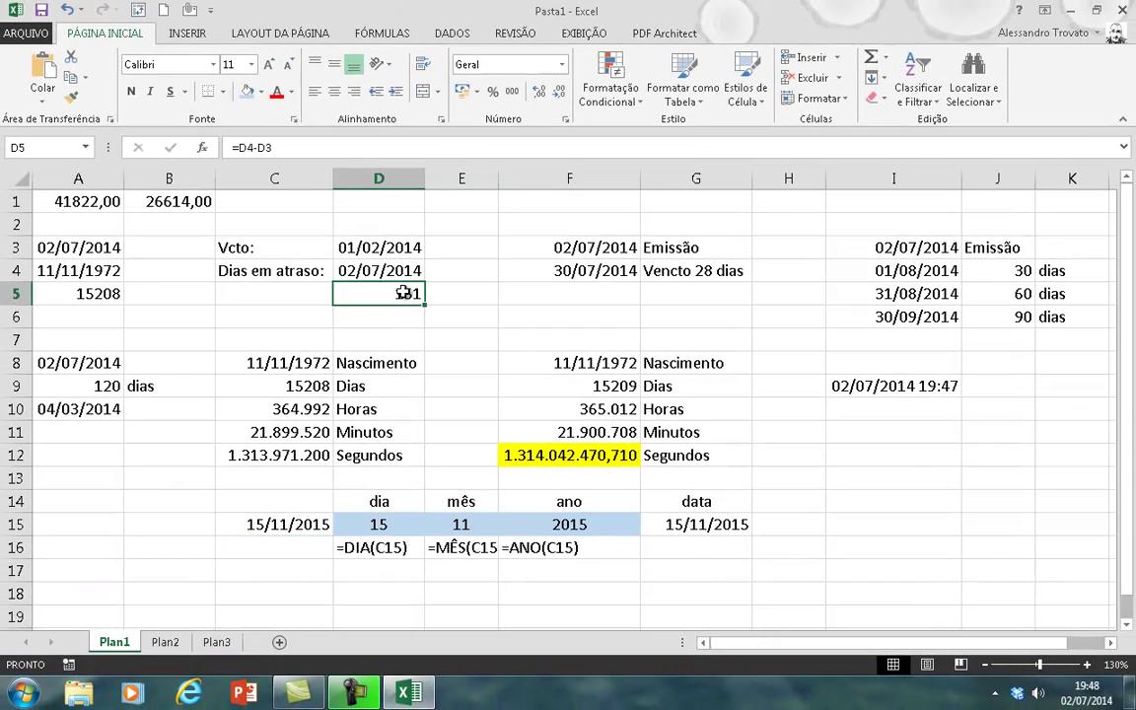
pyautogui.click(735, 293)
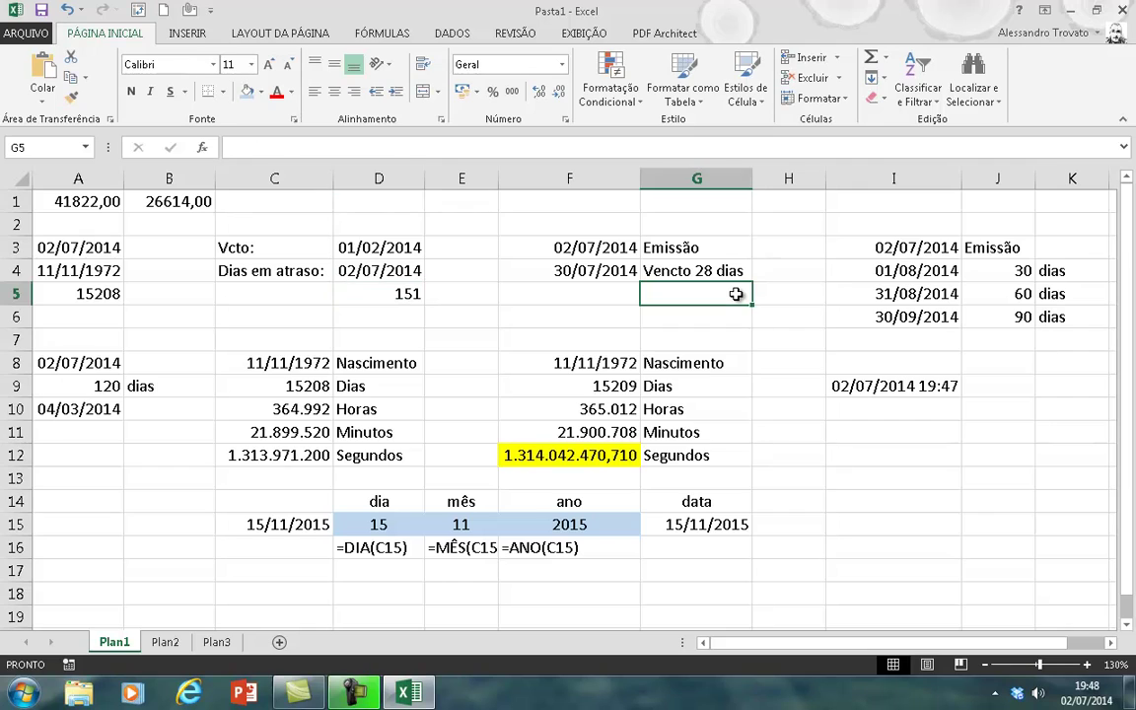
pyautogui.click(164, 642)
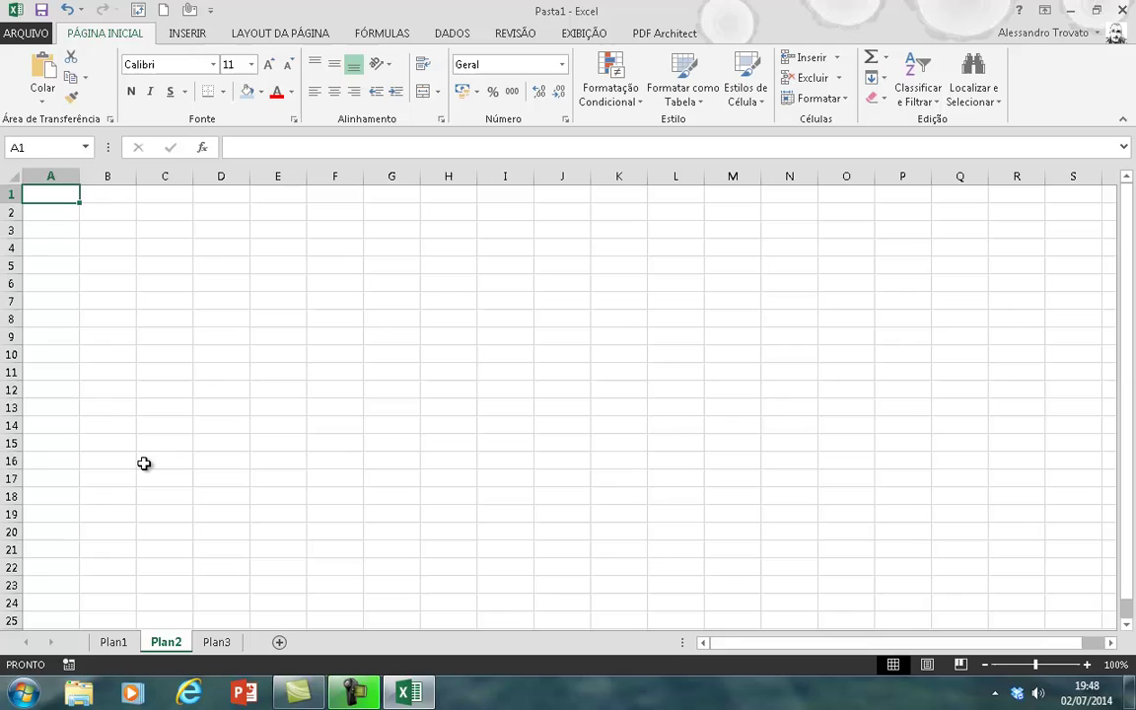
pyautogui.click(116, 642)
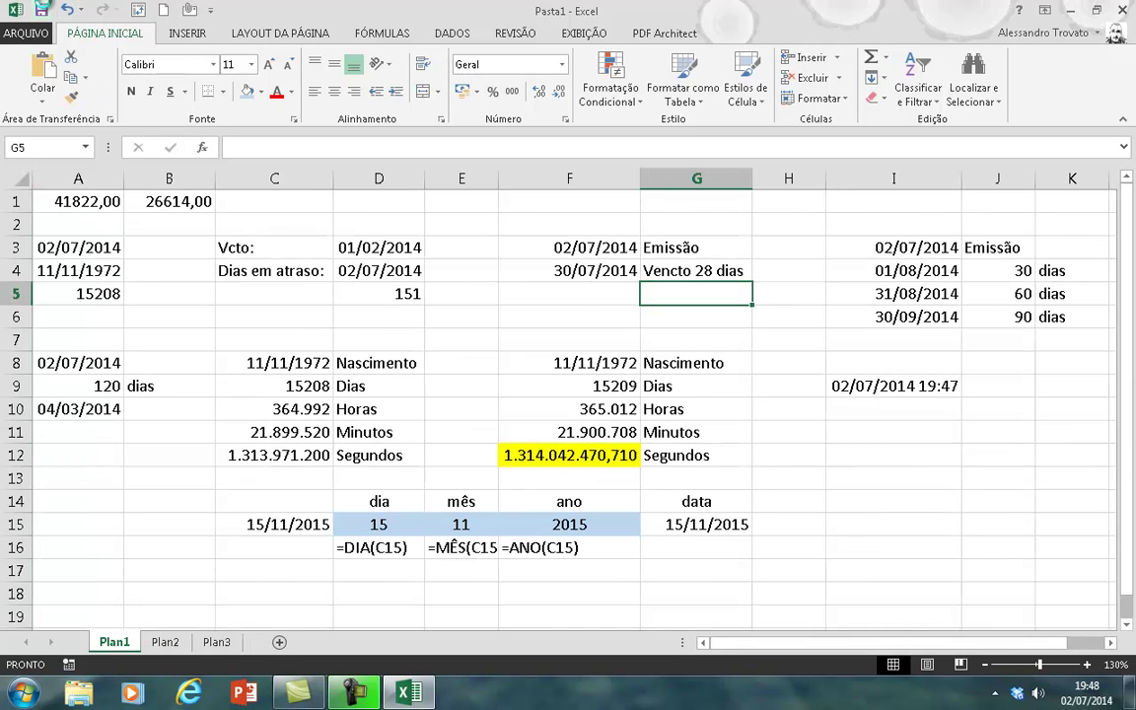
# - Save the workbook to the desktop (Área de Trabalho) under the file name Excel_DatasExemplo
pyautogui.click(41, 10)
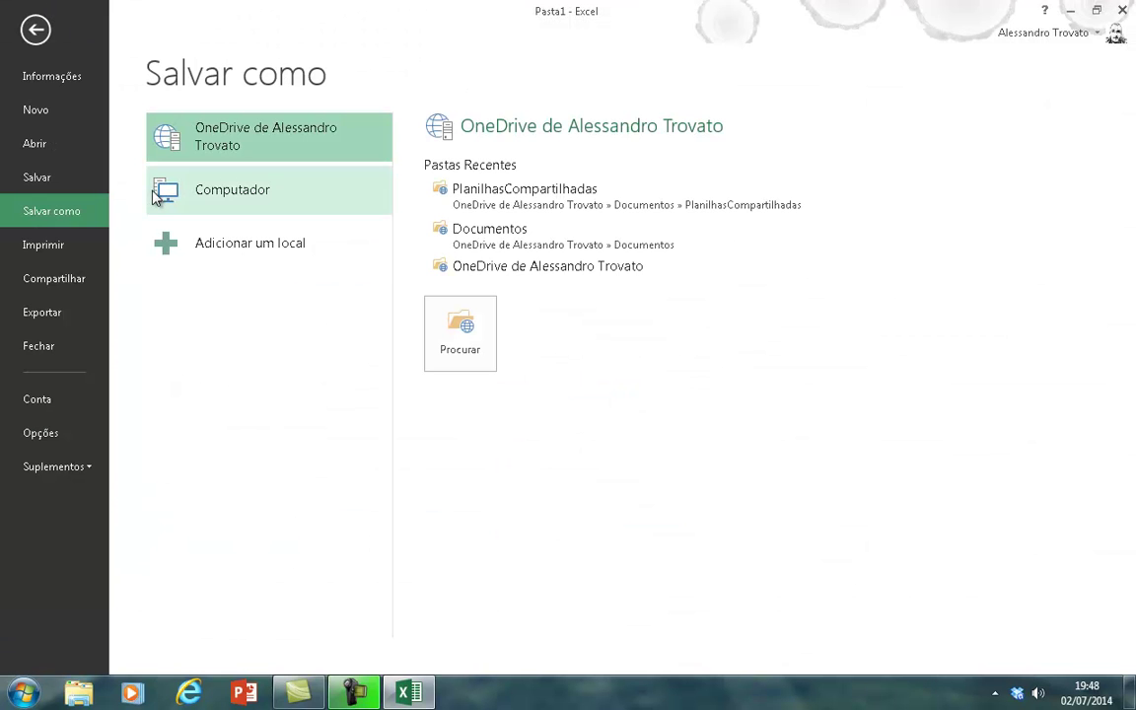
pyautogui.click(232, 190)
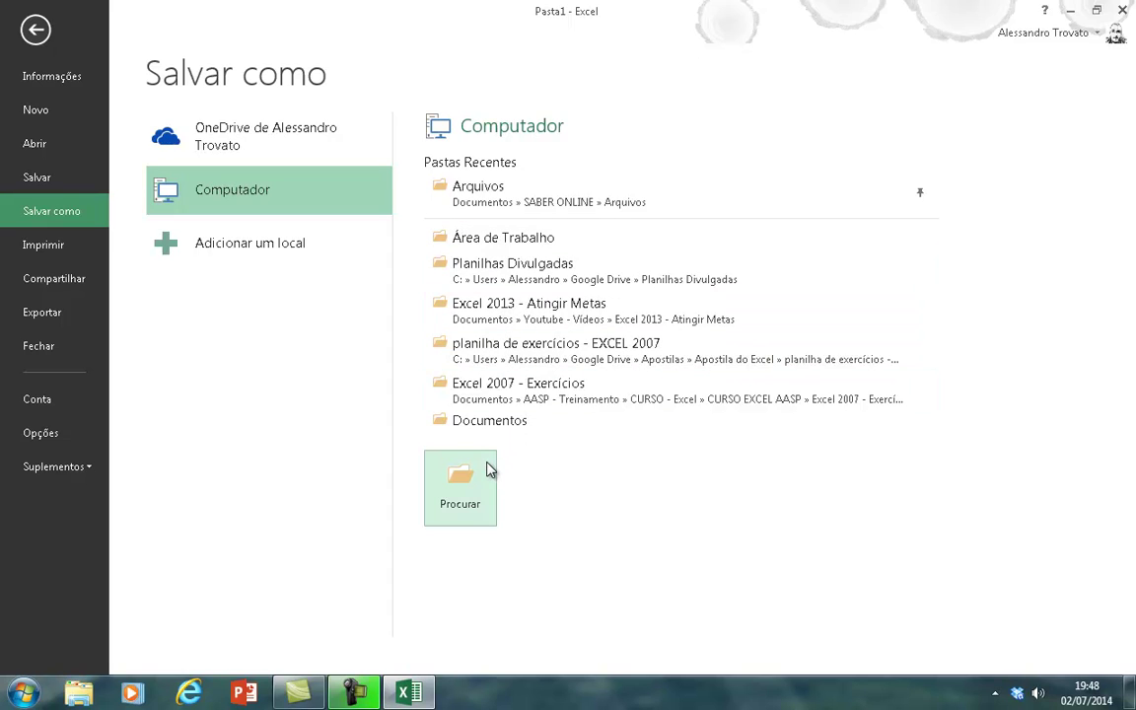
pyautogui.click(490, 470)
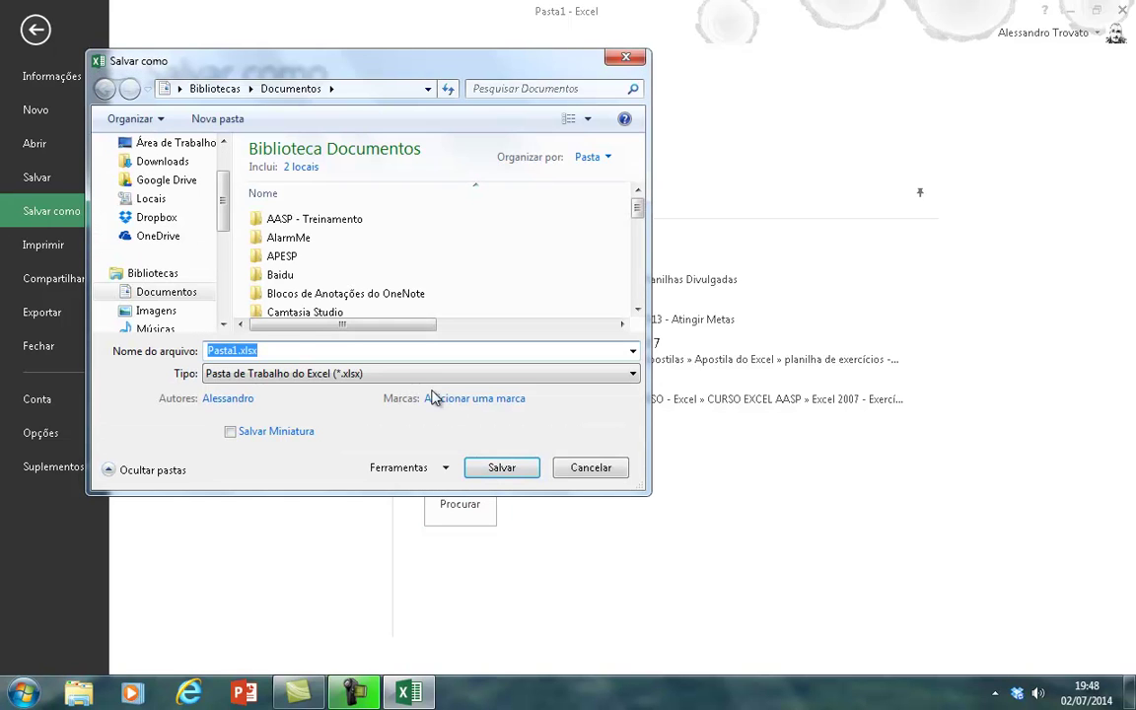
pyautogui.click(133, 143)
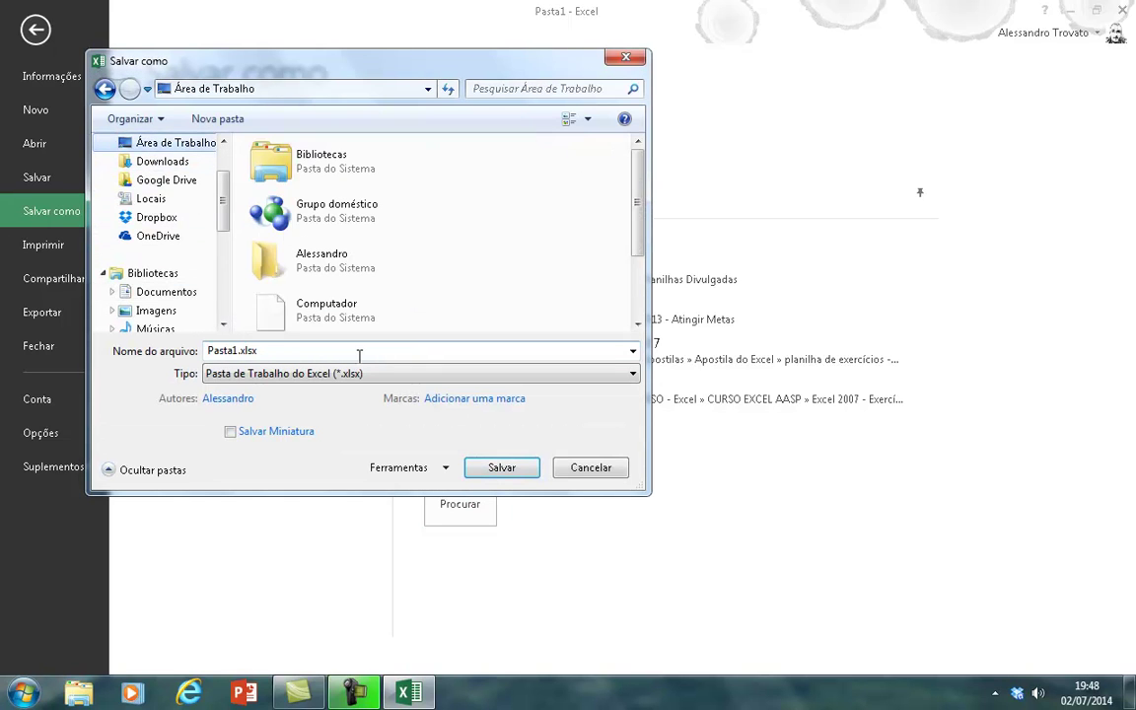
pyautogui.write('E')
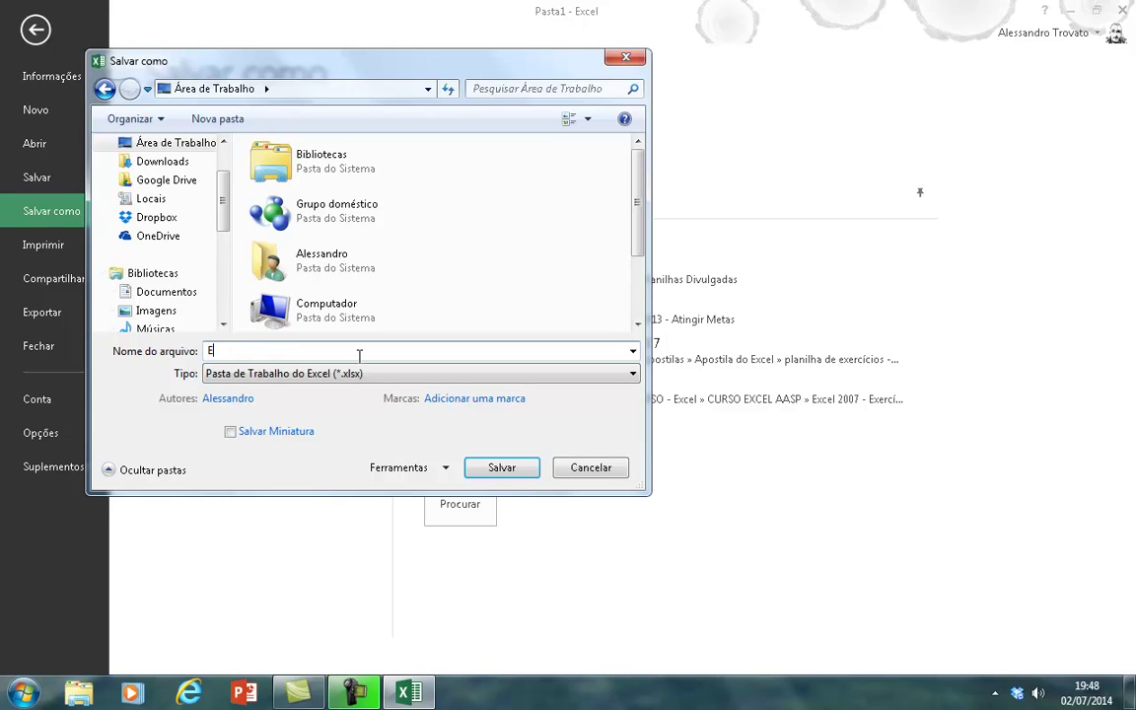
pyautogui.write('xcel_DatasExemplo')
pyautogui.press('Return')
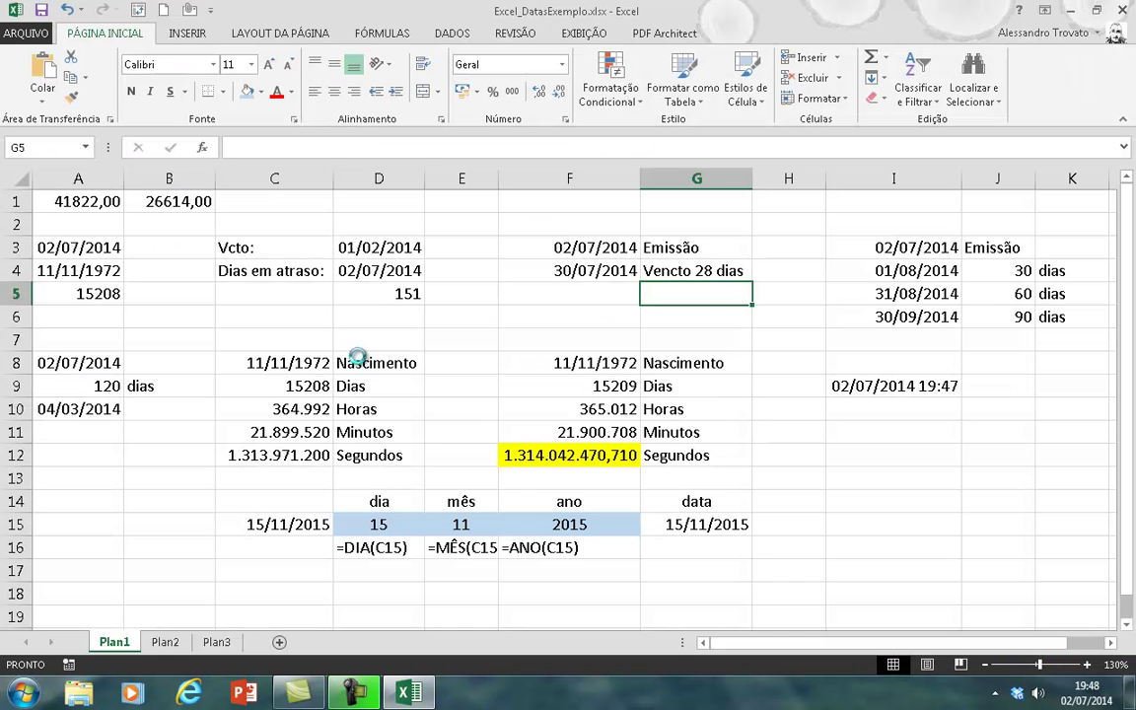
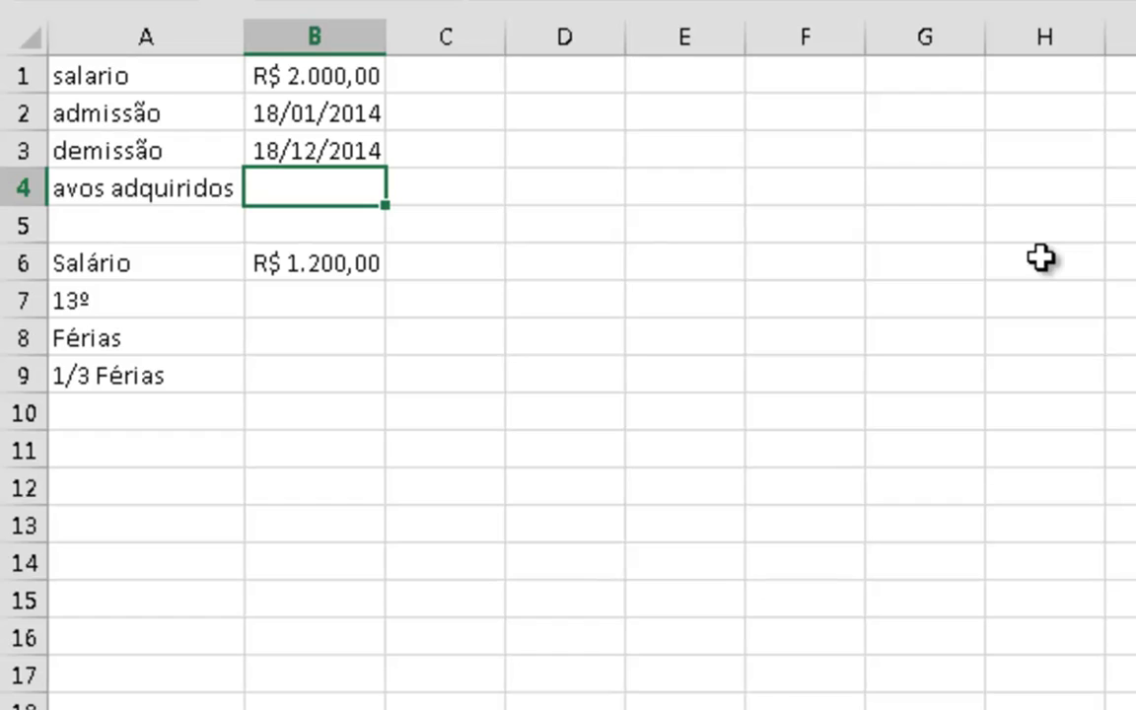
# - Review the salary, admission date, dismissal date and avos adquiridos entries in A1:B4
pyautogui.press('Up')
pyautogui.press('Up')
pyautogui.press('Up')
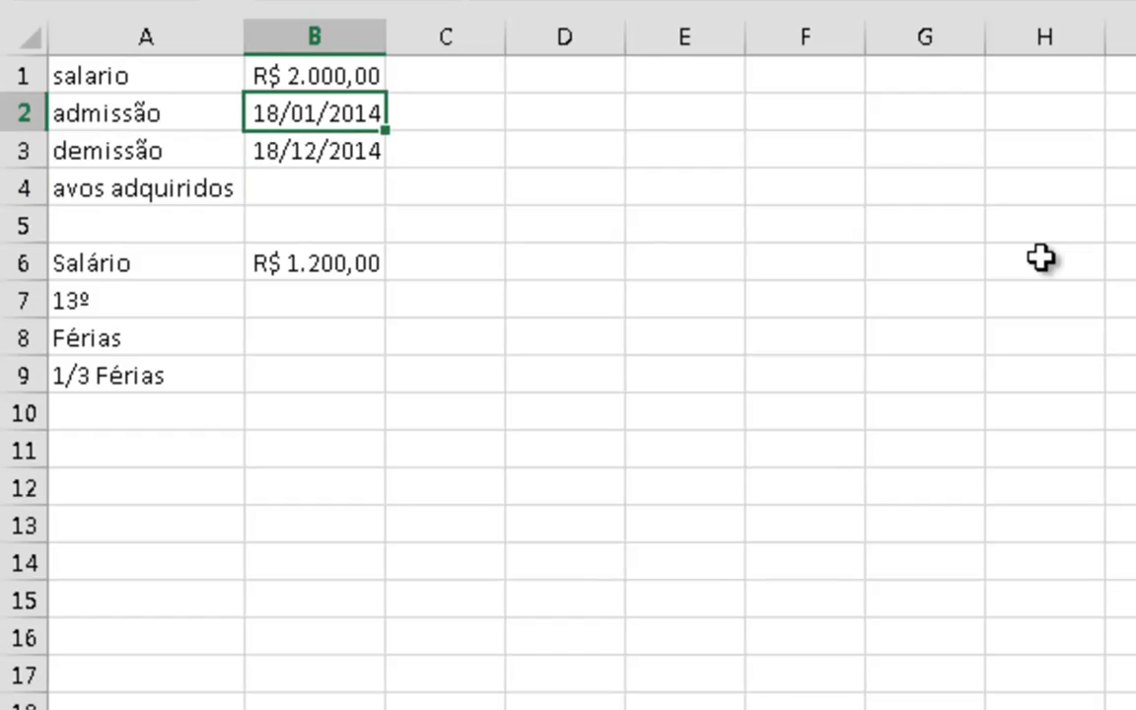
pyautogui.press('Left')
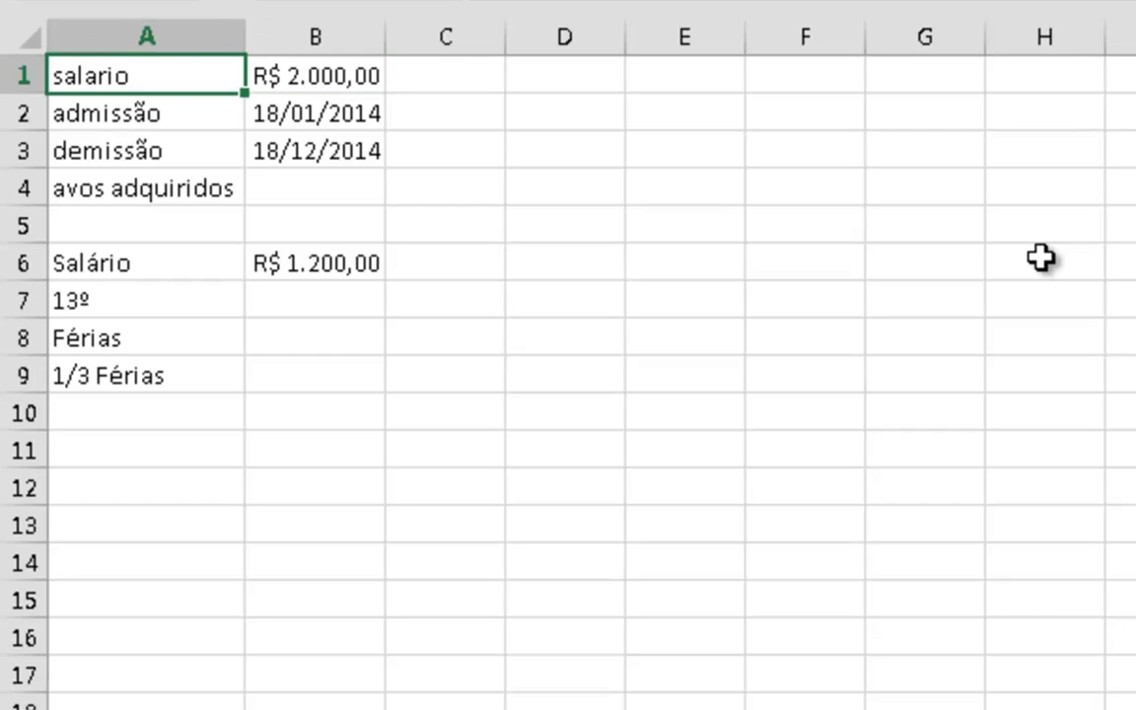
pyautogui.press('Right')
pyautogui.press('Down')
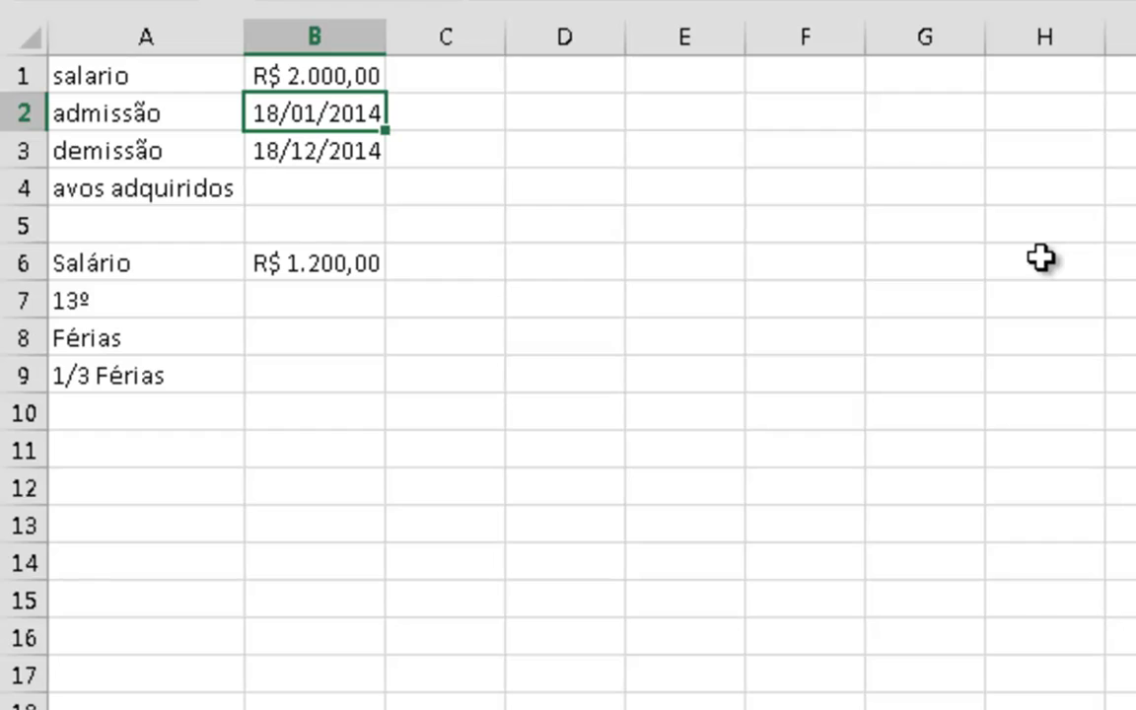
pyautogui.press('Down')
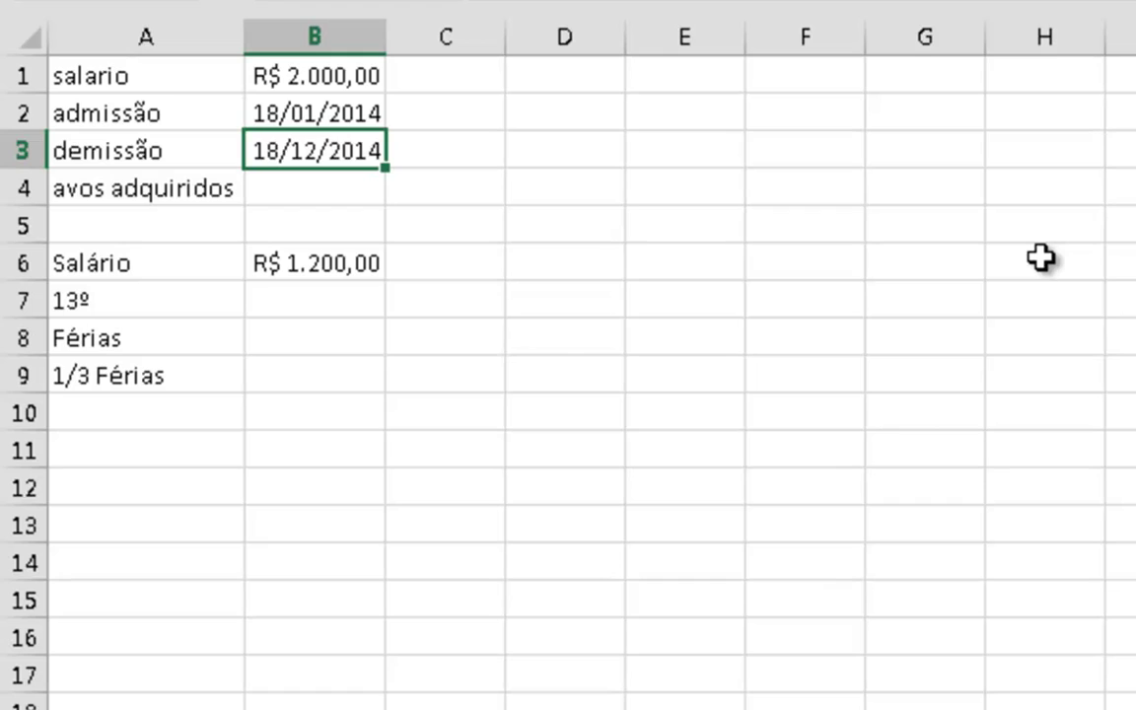
pyautogui.press('Up')
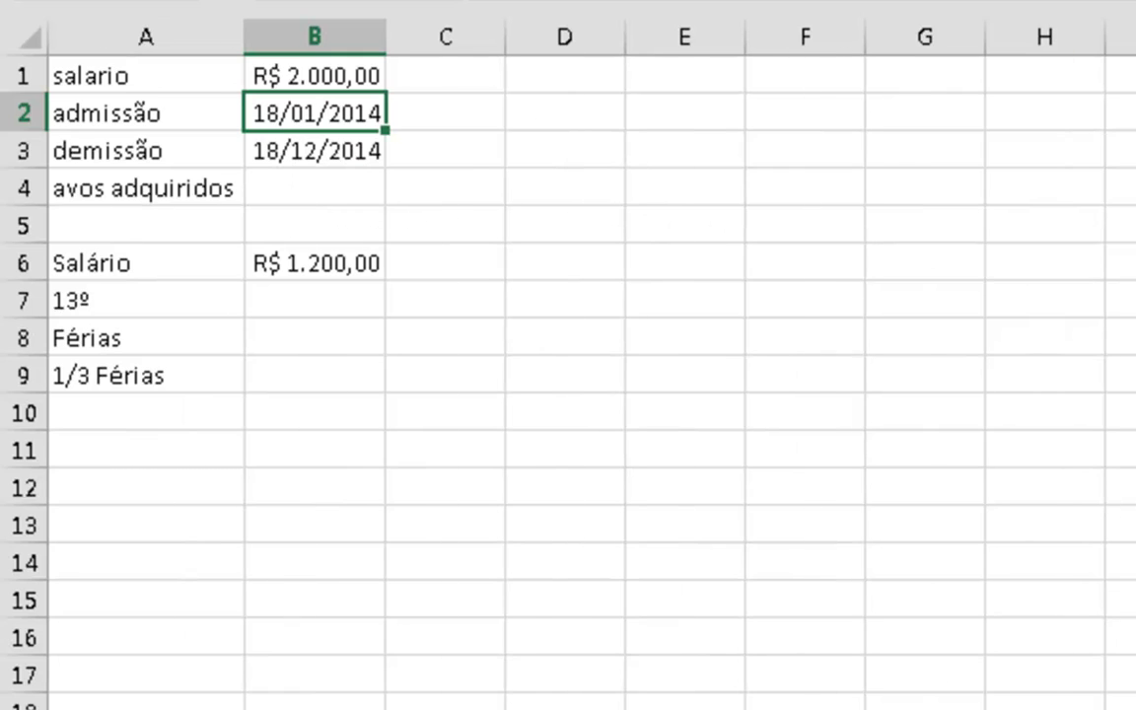
pyautogui.press('Down')
pyautogui.press('Down')
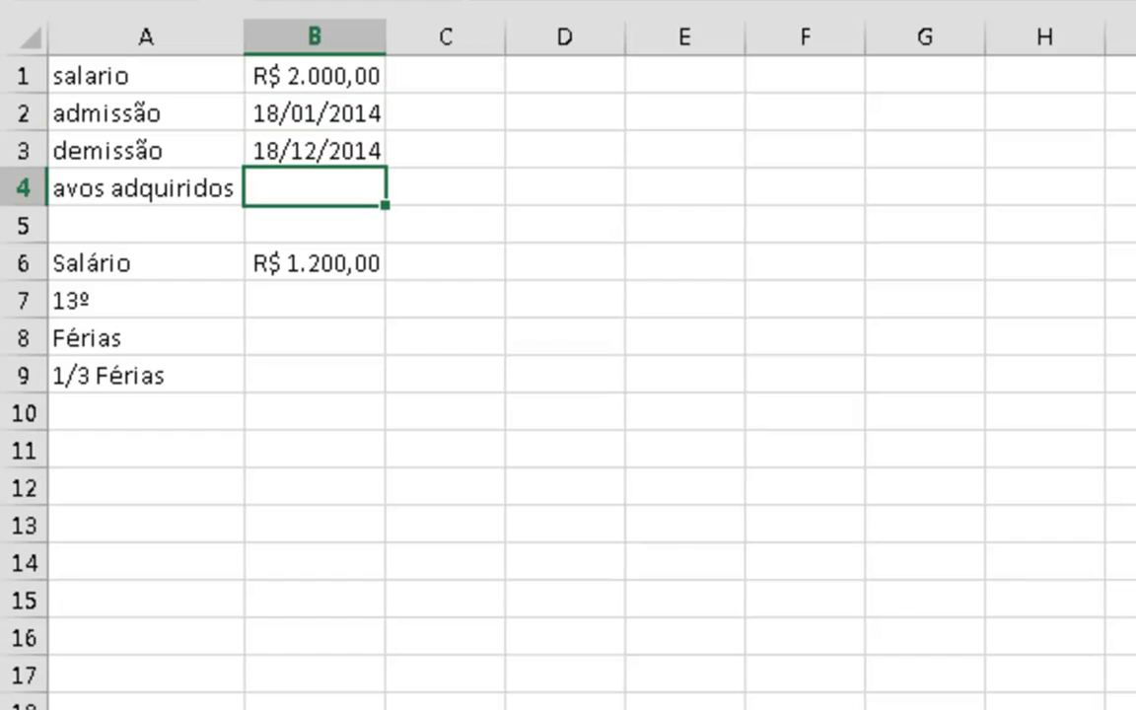
# - Enter the formula =DATADIF(B2;B3;"M") in cell E2 to count the months between admission and dismissal
pyautogui.press('Right')
pyautogui.press('Right')
pyautogui.press('Right')
pyautogui.press('Up')
pyautogui.press('Up')
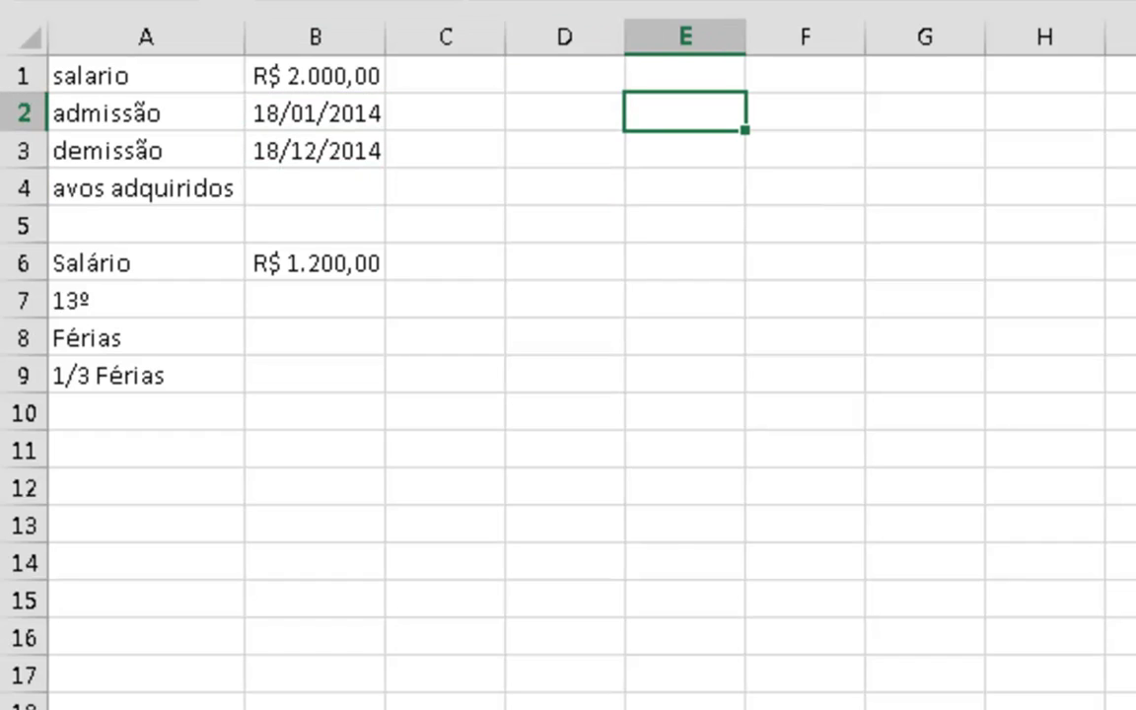
pyautogui.write('=datadif')
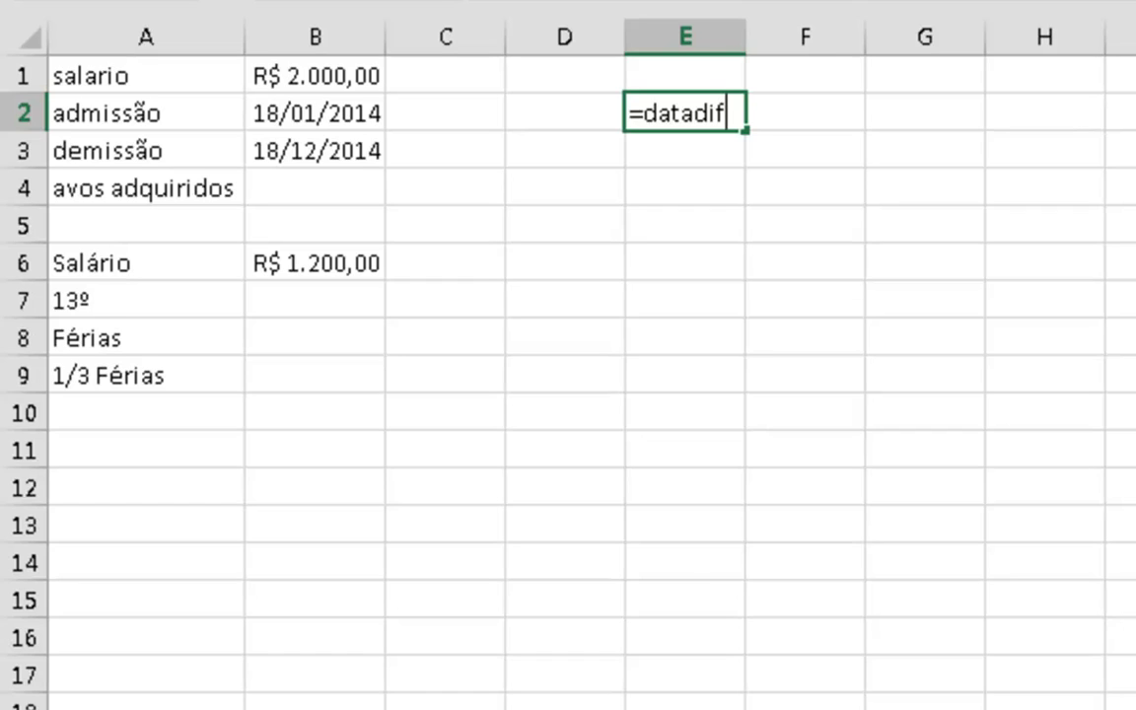
pyautogui.write('(')
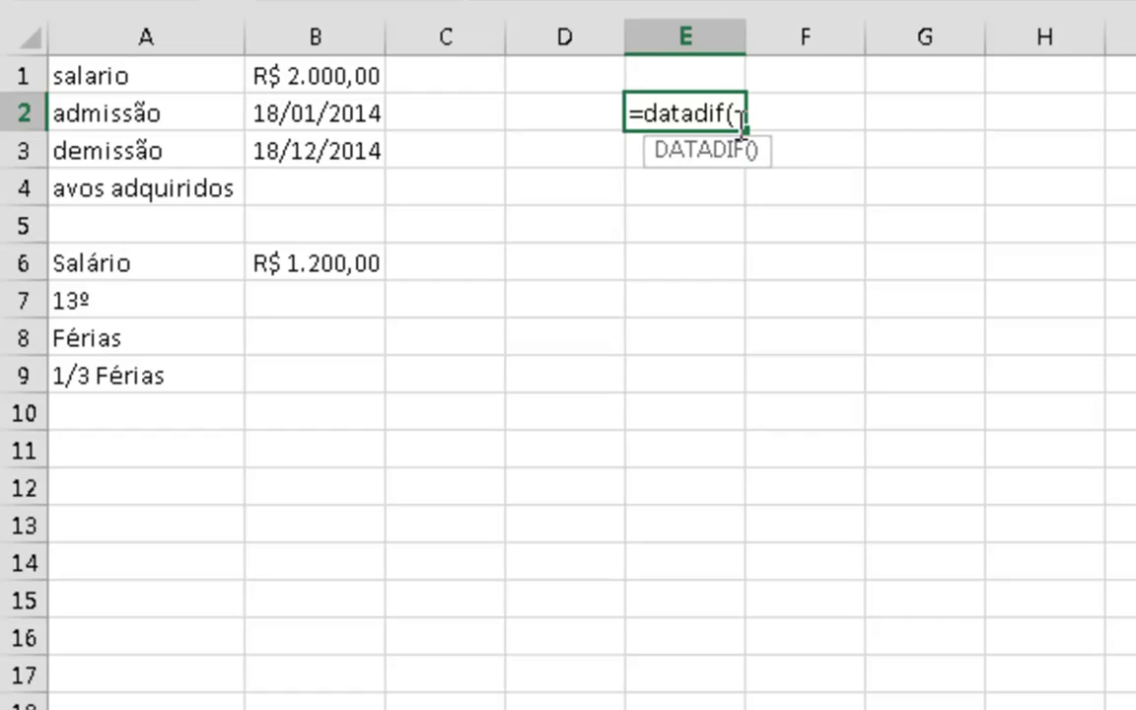
pyautogui.click(316, 116)
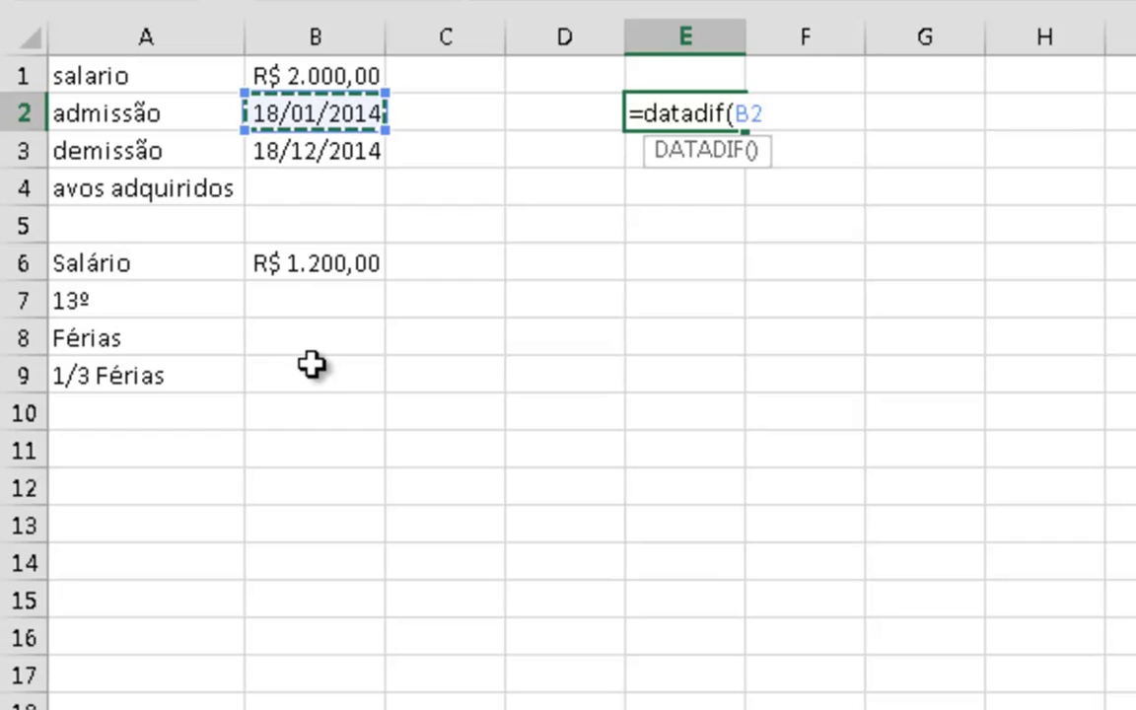
pyautogui.write(';')
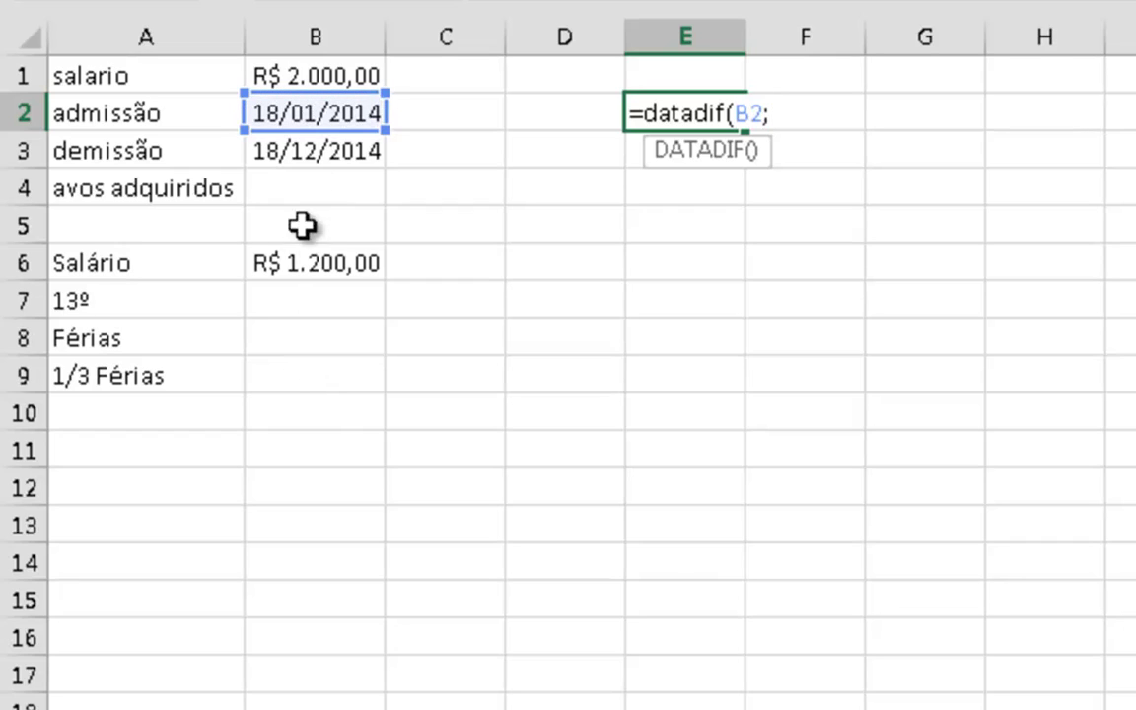
pyautogui.click(312, 158)
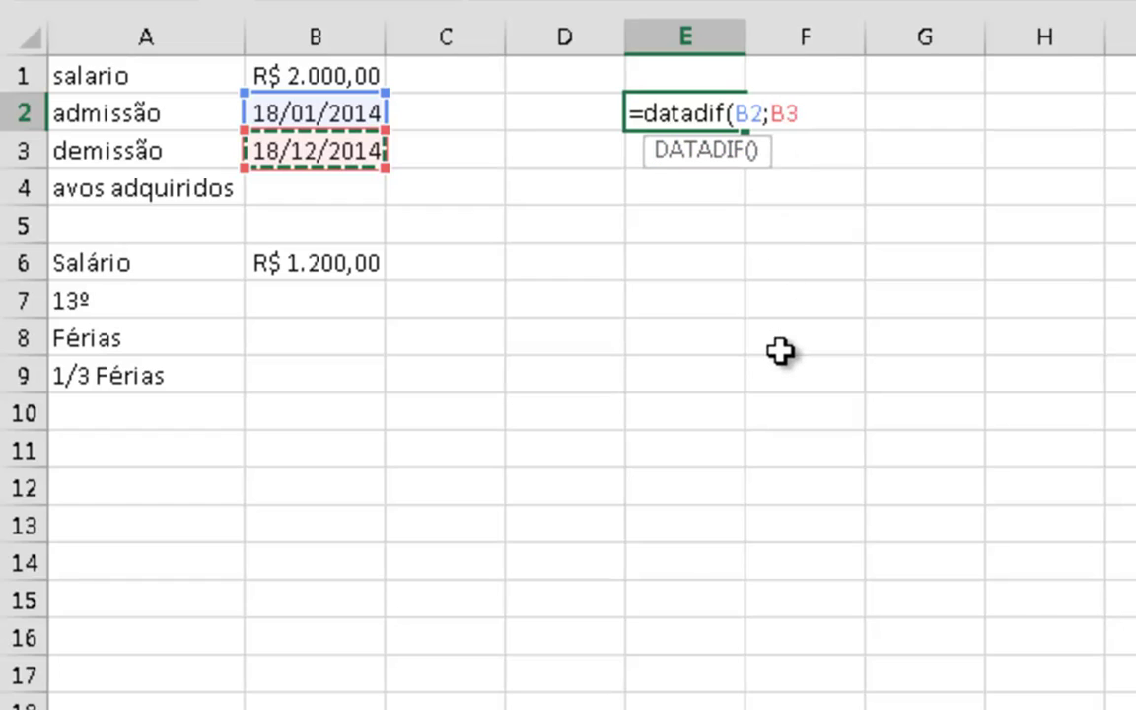
pyautogui.write(';')
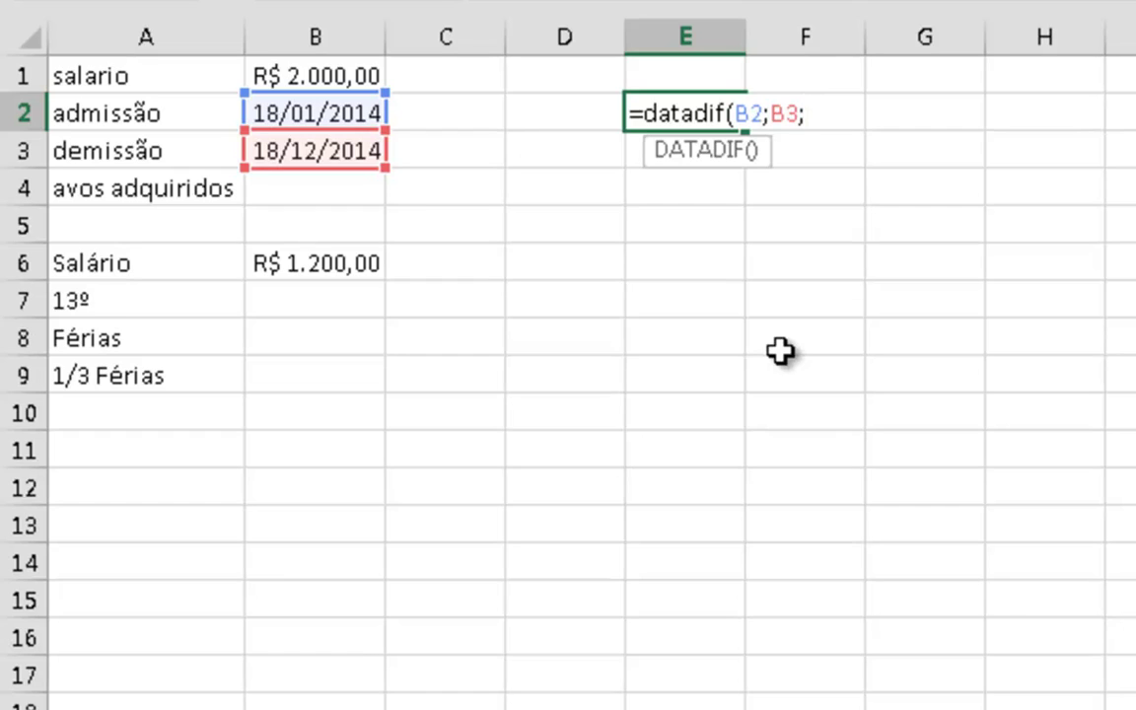
pyautogui.write('"M")')
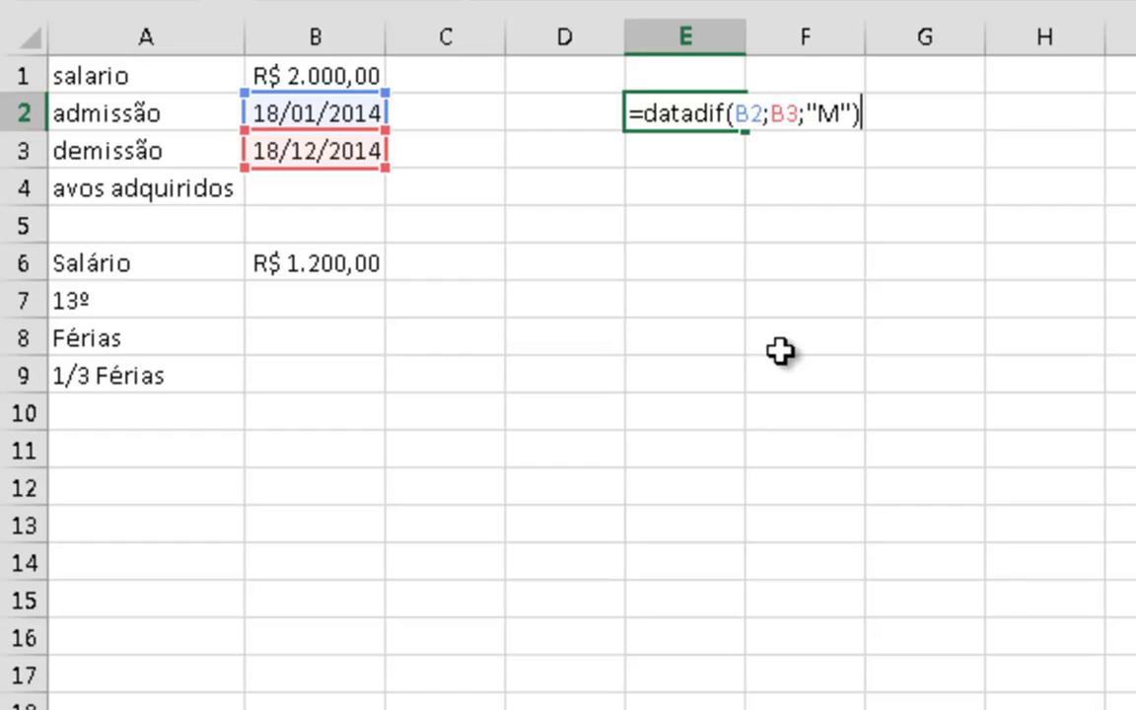
pyautogui.press('Return')
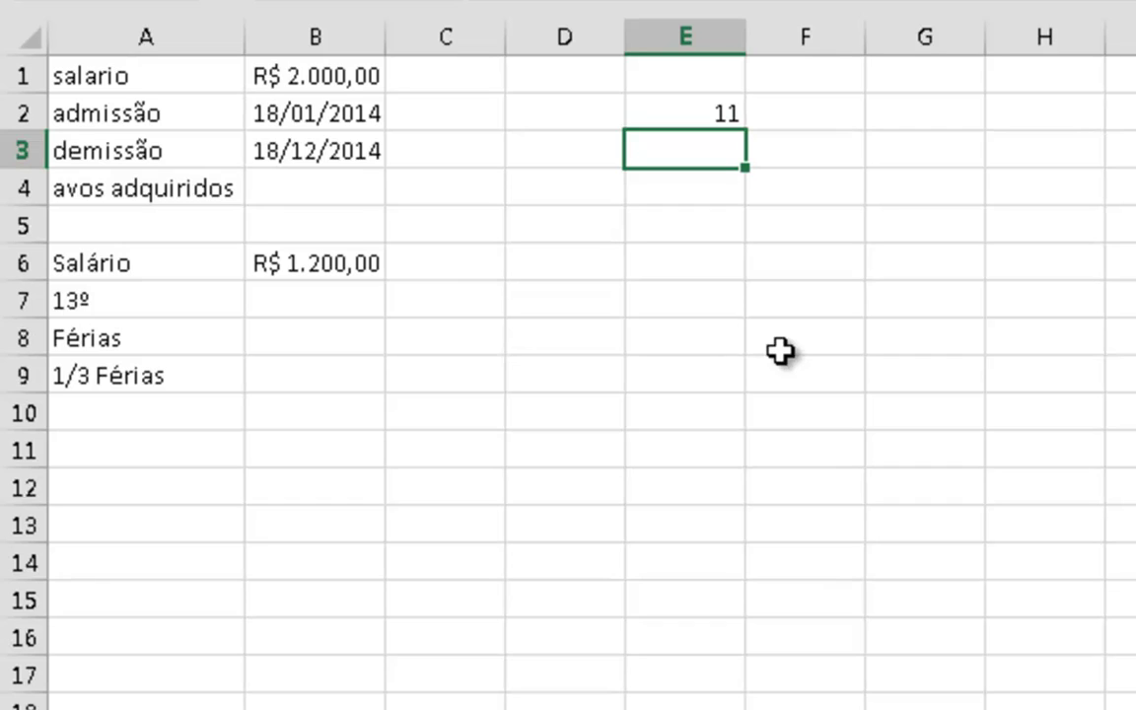
# - Show the month formula =DATADIF(B2;B3;"M") as plain text in cell F2, beside its result
pyautogui.press('Up')
pyautogui.press('F2')
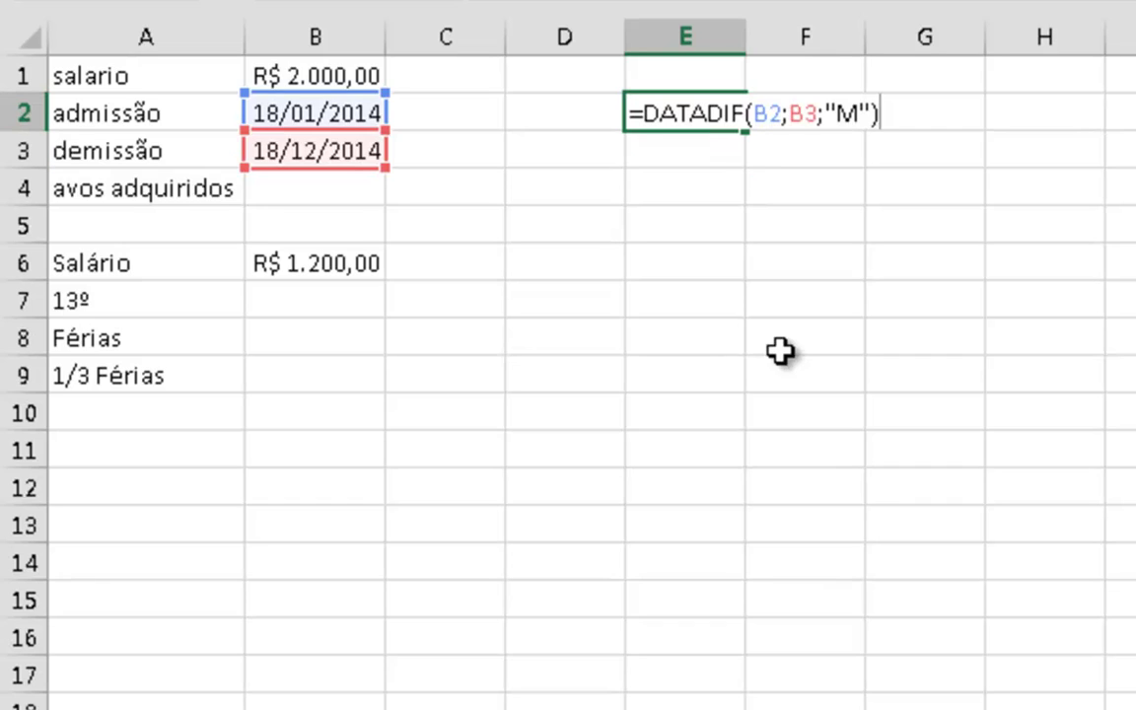
pyautogui.press('Escape')
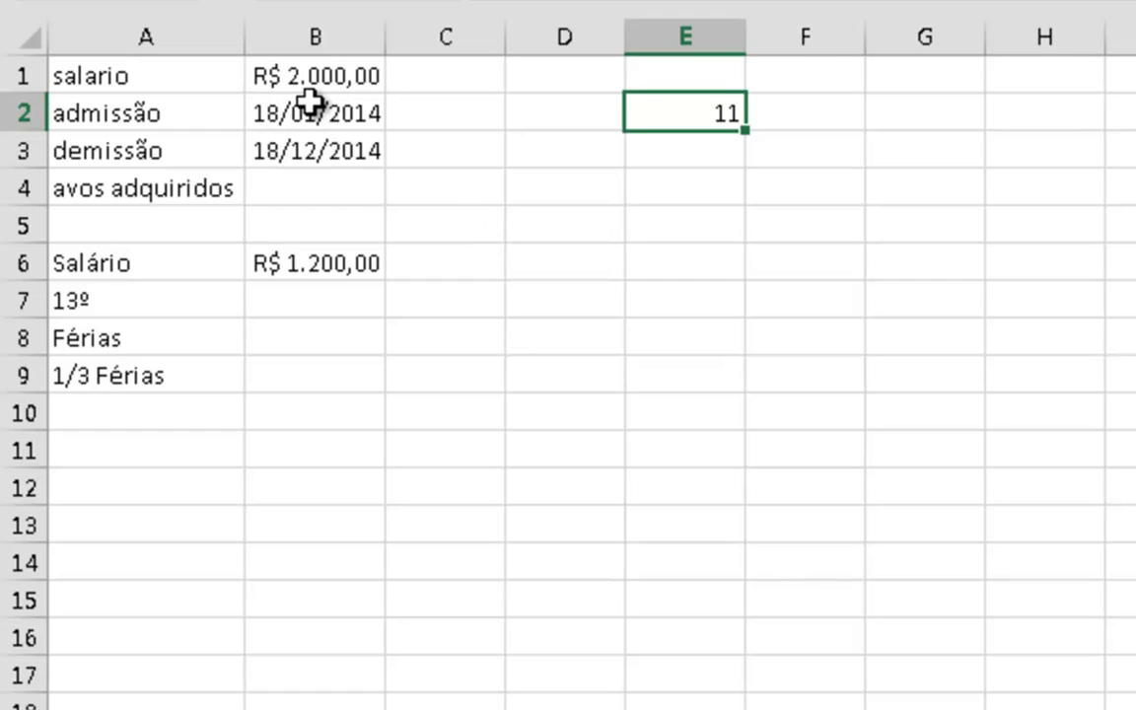
pyautogui.press('F2')
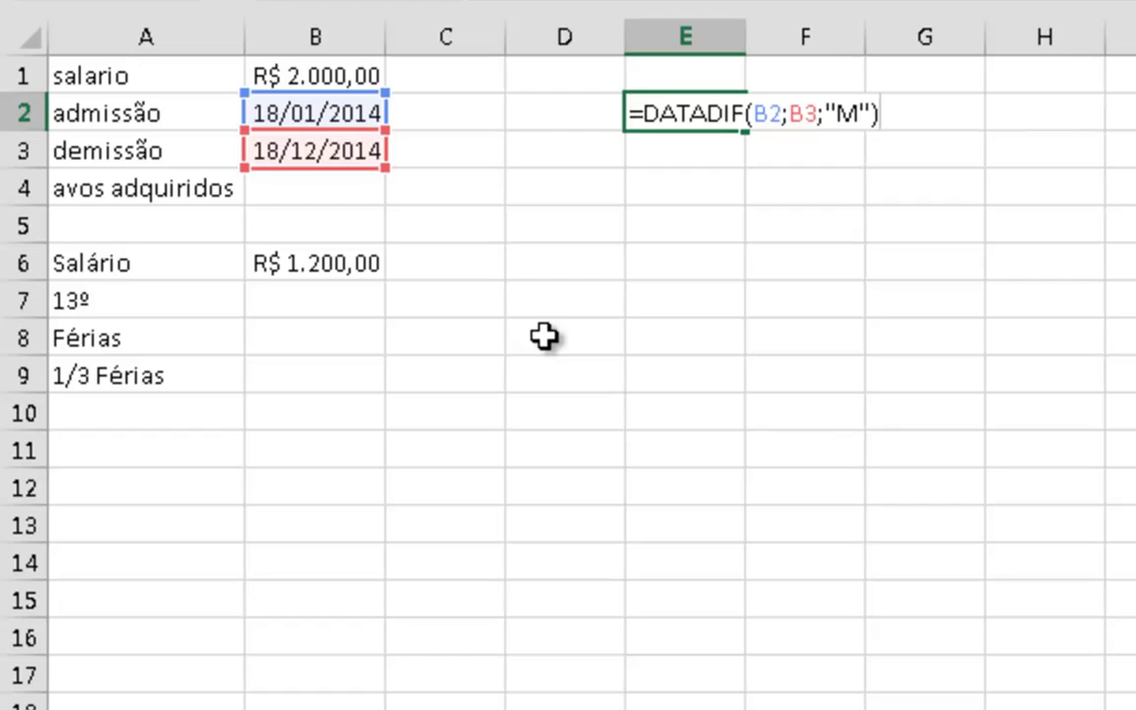
pyautogui.press('Tab')
pyautogui.write("'")
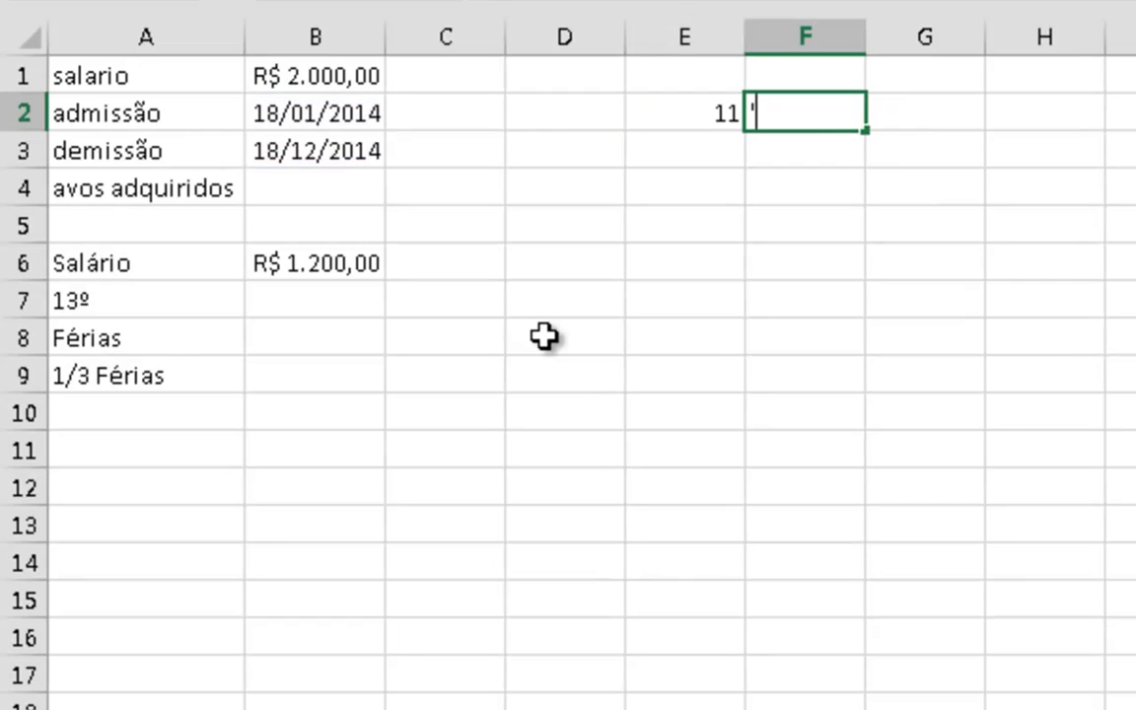
pyautogui.hotkey('ctrl', 'v')
pyautogui.press('Return')
# - Enter the formula =DATADIF(B2;B3;"D") in cell E3 to count the days between admission and dismissal
pyautogui.press('Left')
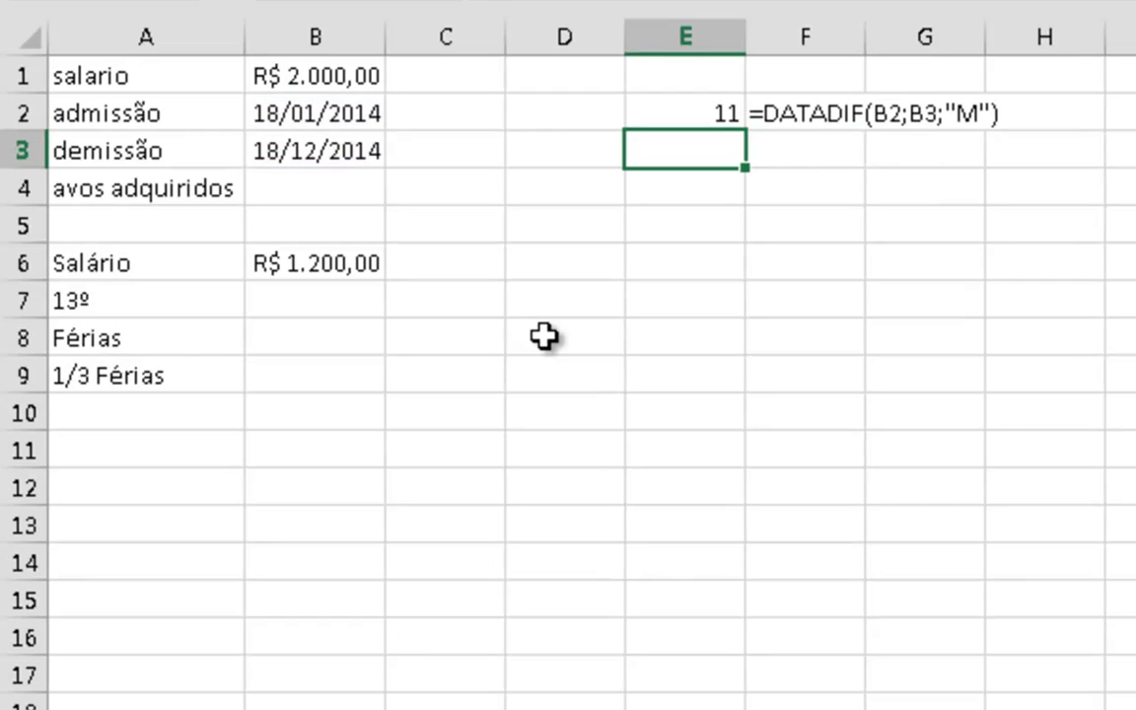
pyautogui.write('=DATADIF(')
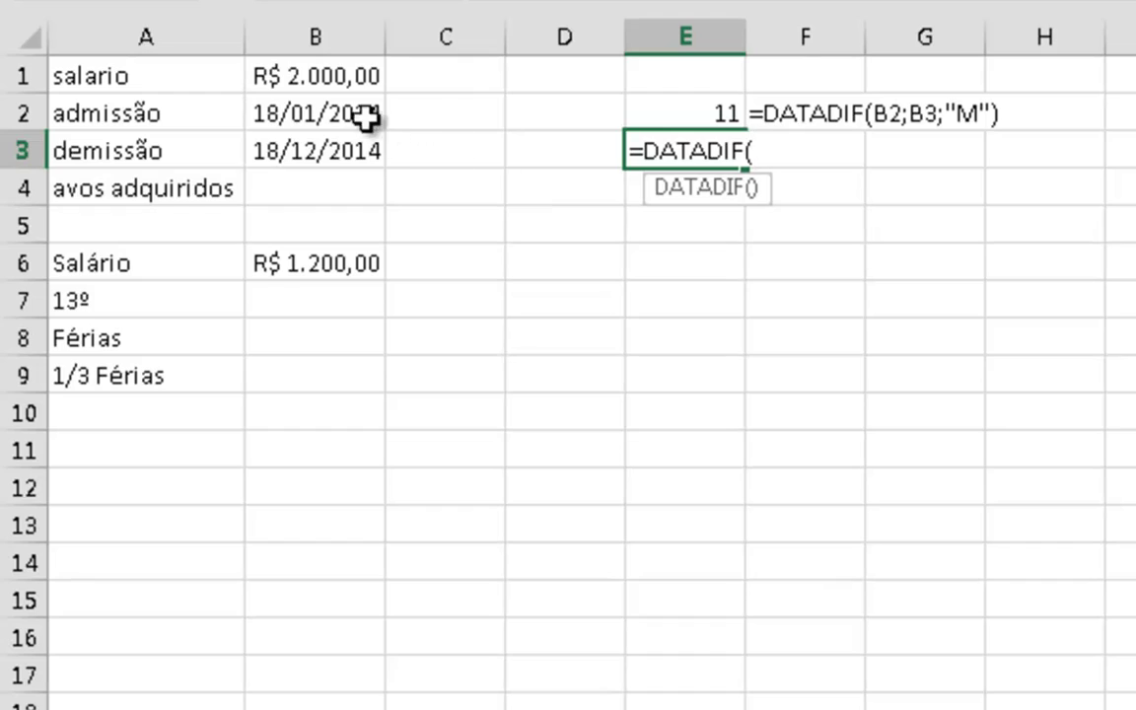
pyautogui.click(334, 112)
pyautogui.write(';')
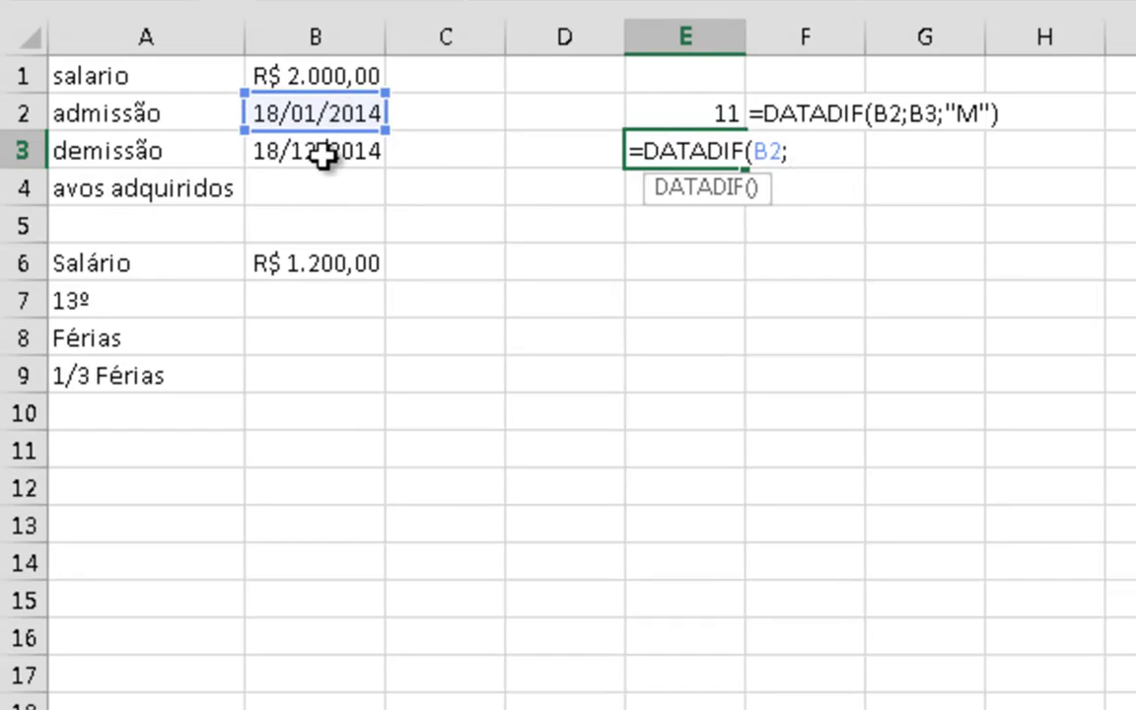
pyautogui.click(326, 151)
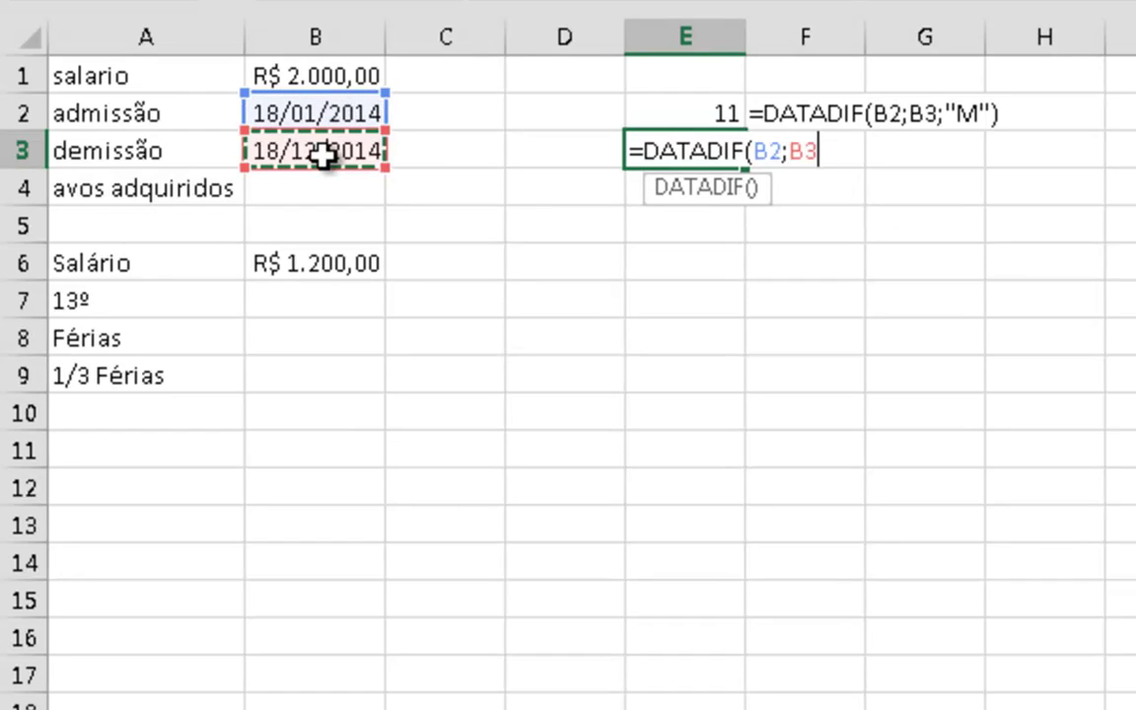
pyautogui.write(';')
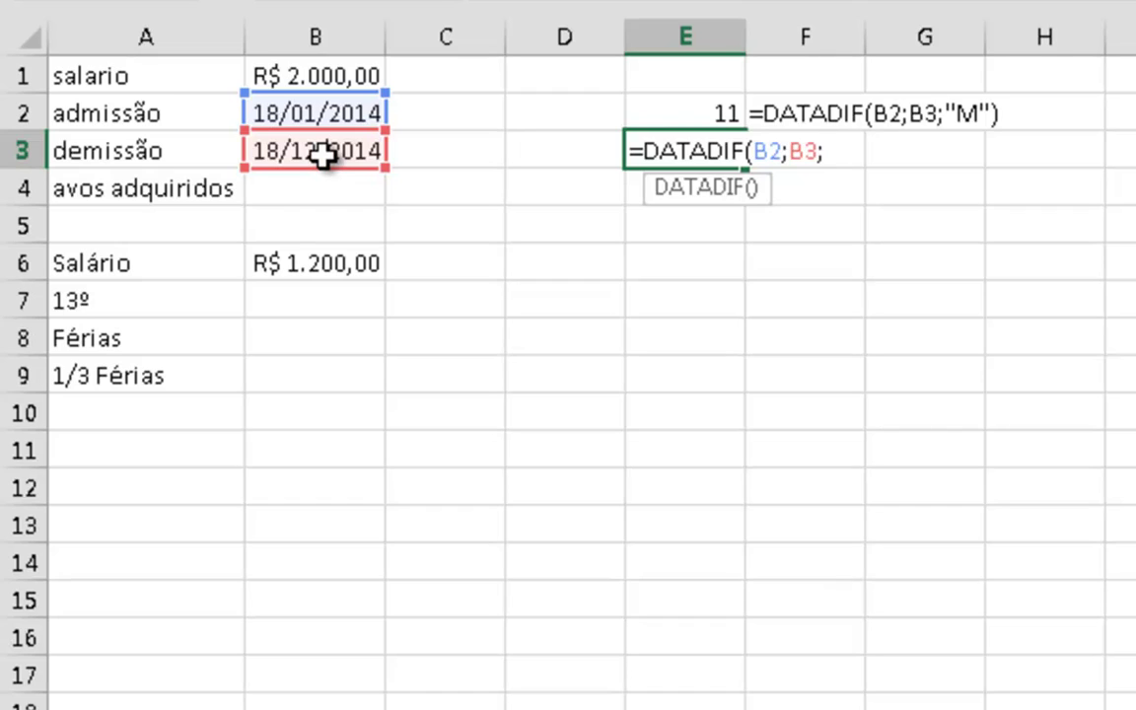
pyautogui.write('"D"(')
pyautogui.press('BackSpace')
pyautogui.write(')')
pyautogui.press('Return')
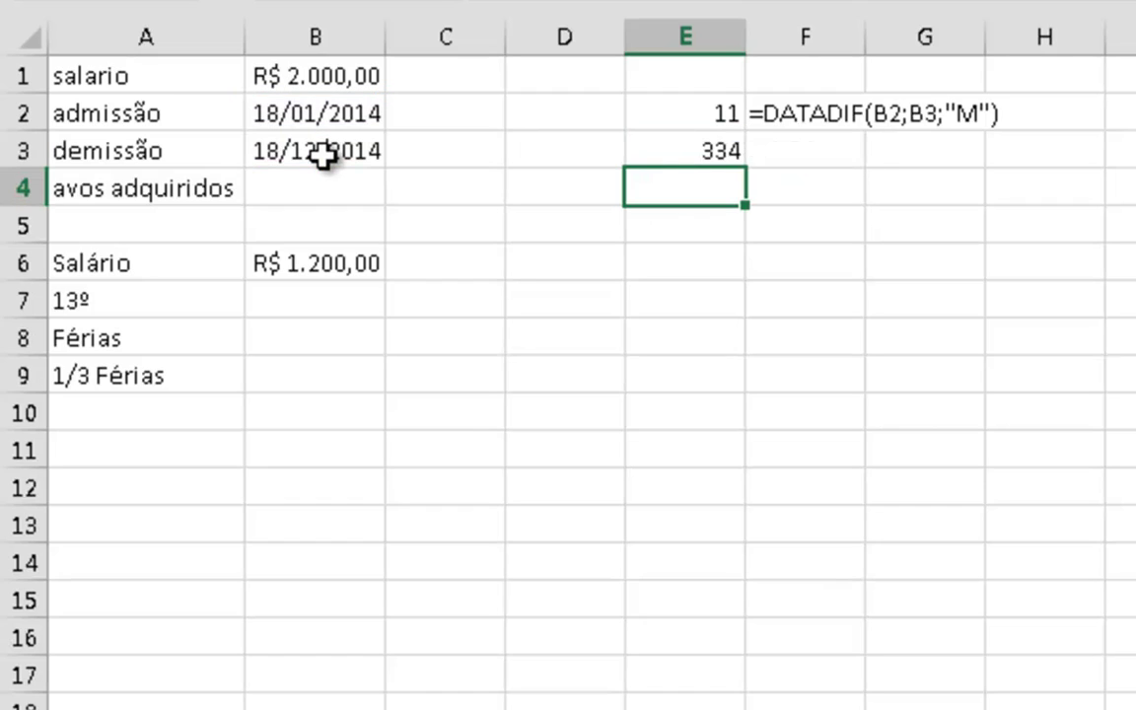
# - Show the day formula =DATADIF(B2;B3;"D") as plain text in cell F3, beside its result
pyautogui.press('Up')
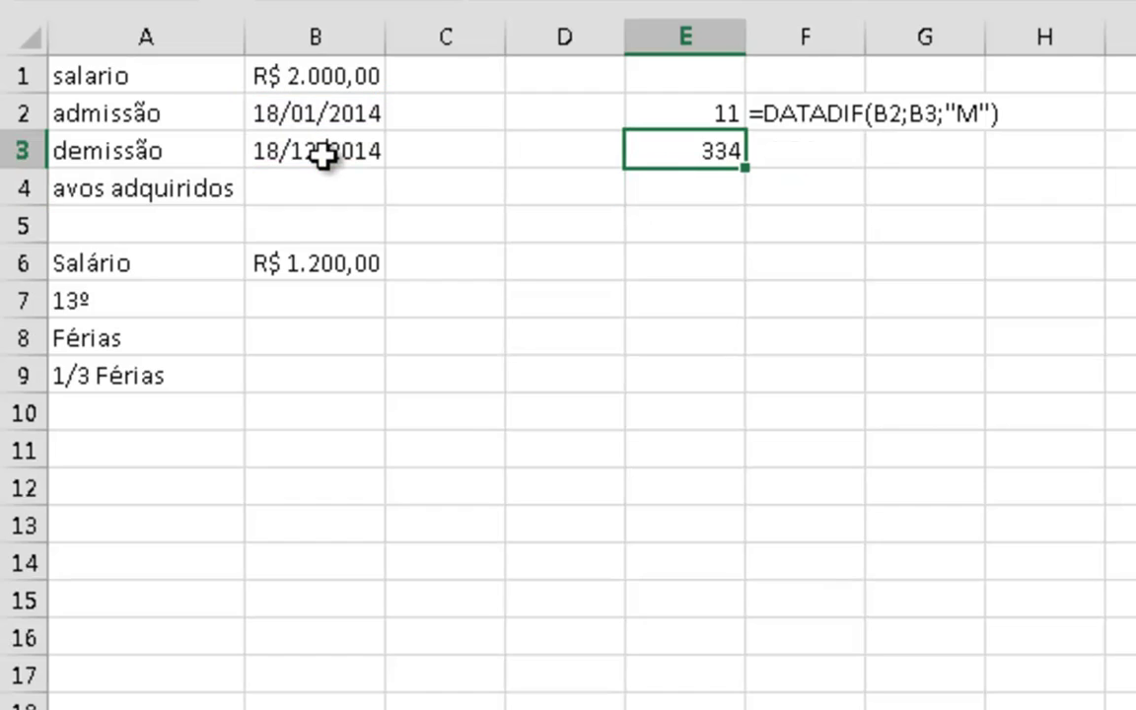
pyautogui.press('Down')
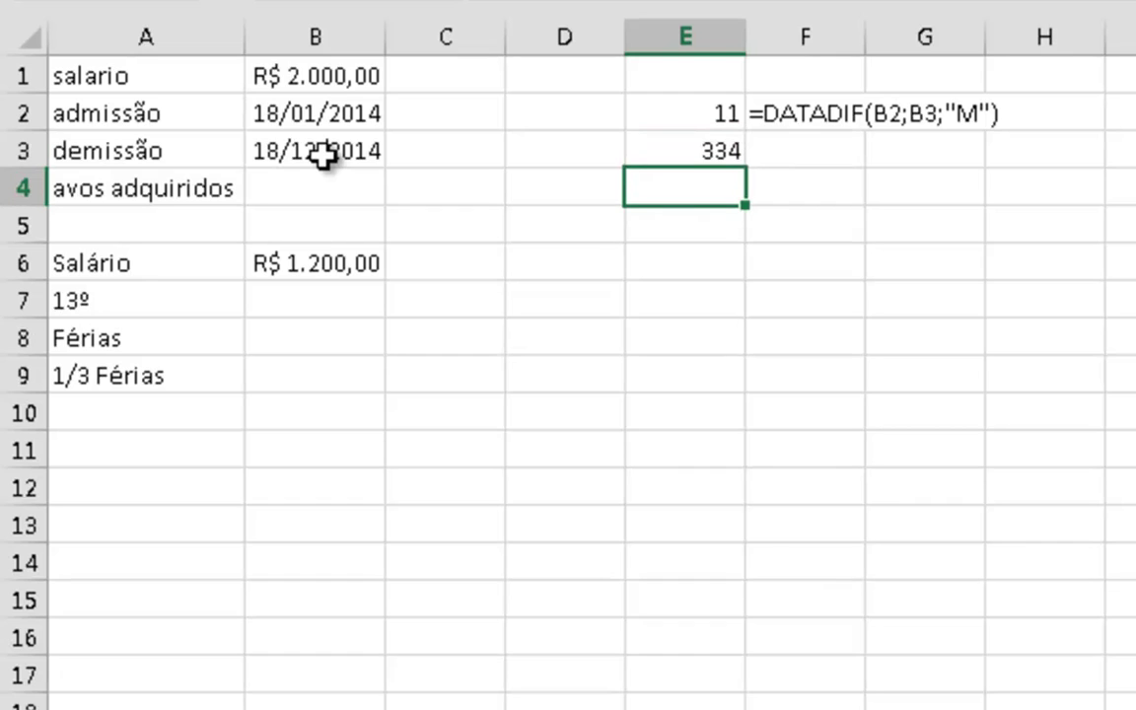
pyautogui.press('Up')
pyautogui.press('F2')
pyautogui.hotkey('shift', 'Home')
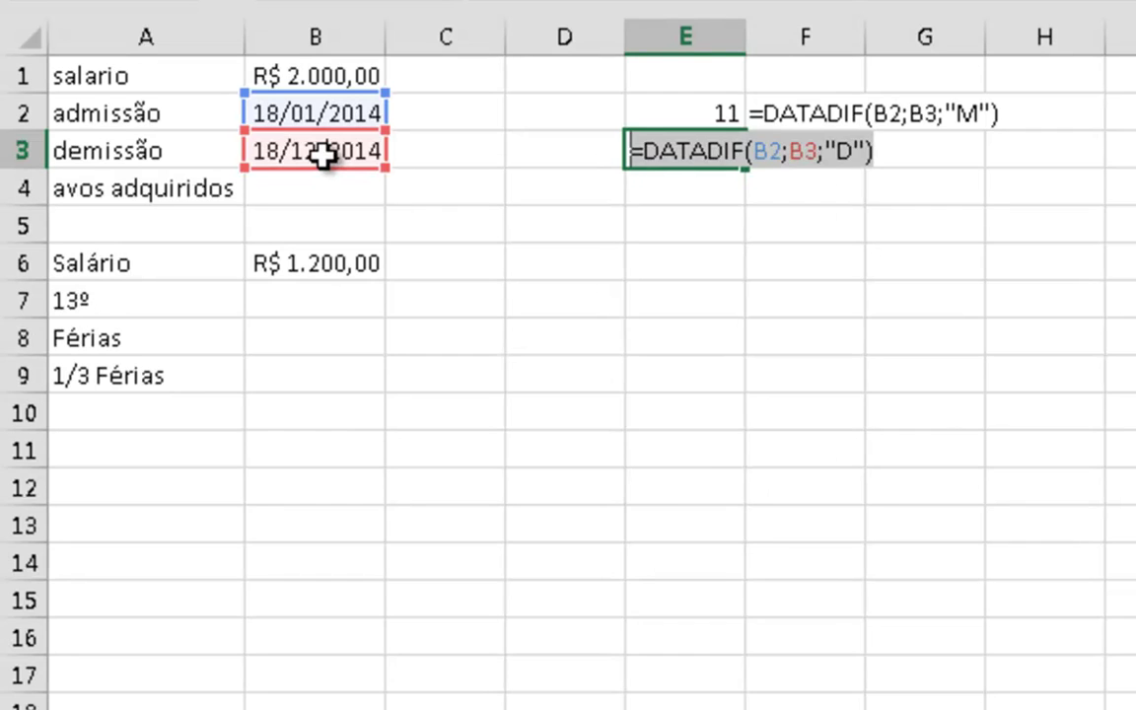
pyautogui.hotkey('ctrl', 'c')
pyautogui.press('Tab')
pyautogui.write("'")
pyautogui.hotkey('ctrl', 'v')
pyautogui.press('Return')
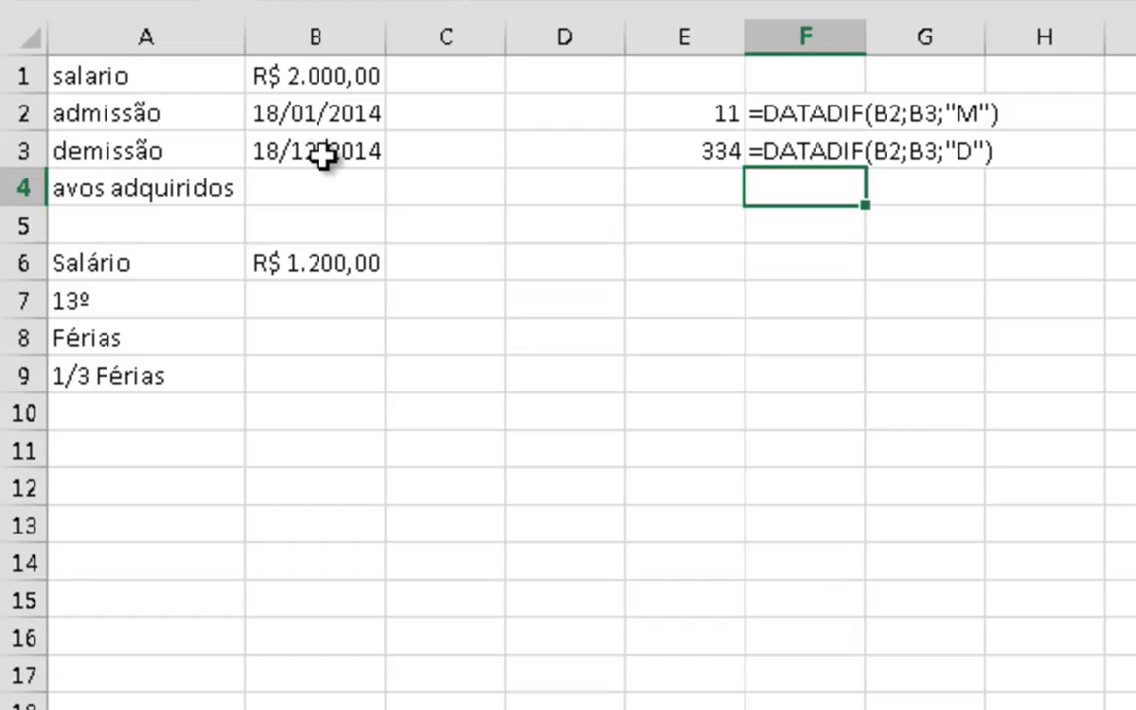
# - Enter the formula =DATADIF(B2;B3;"Y") in cell E4 to count the years between admission and dismissal
pyautogui.press('Left')
pyautogui.write('=')
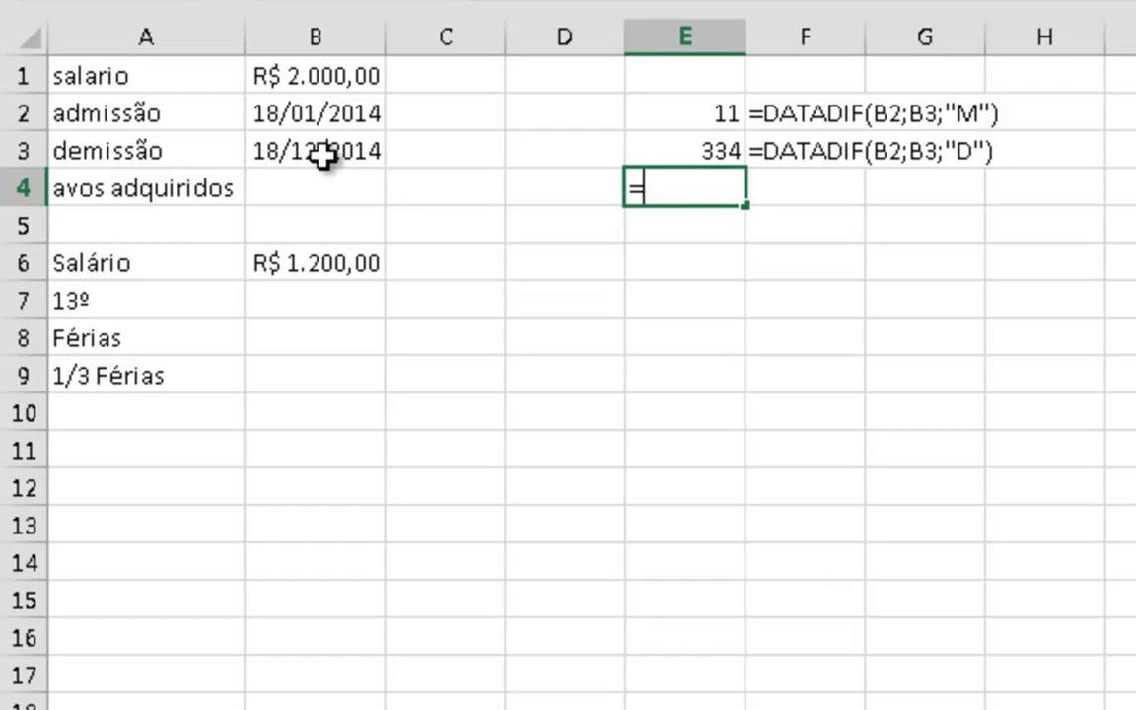
pyautogui.write('DATADIF(')
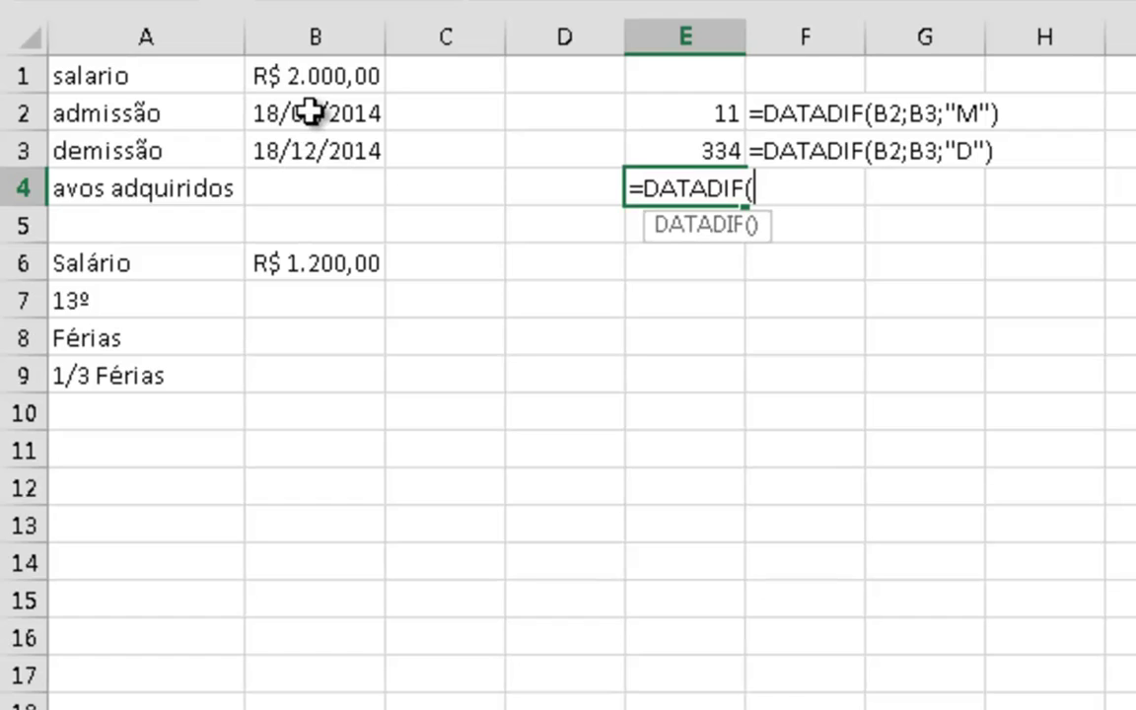
pyautogui.click(306, 114)
pyautogui.write(';')
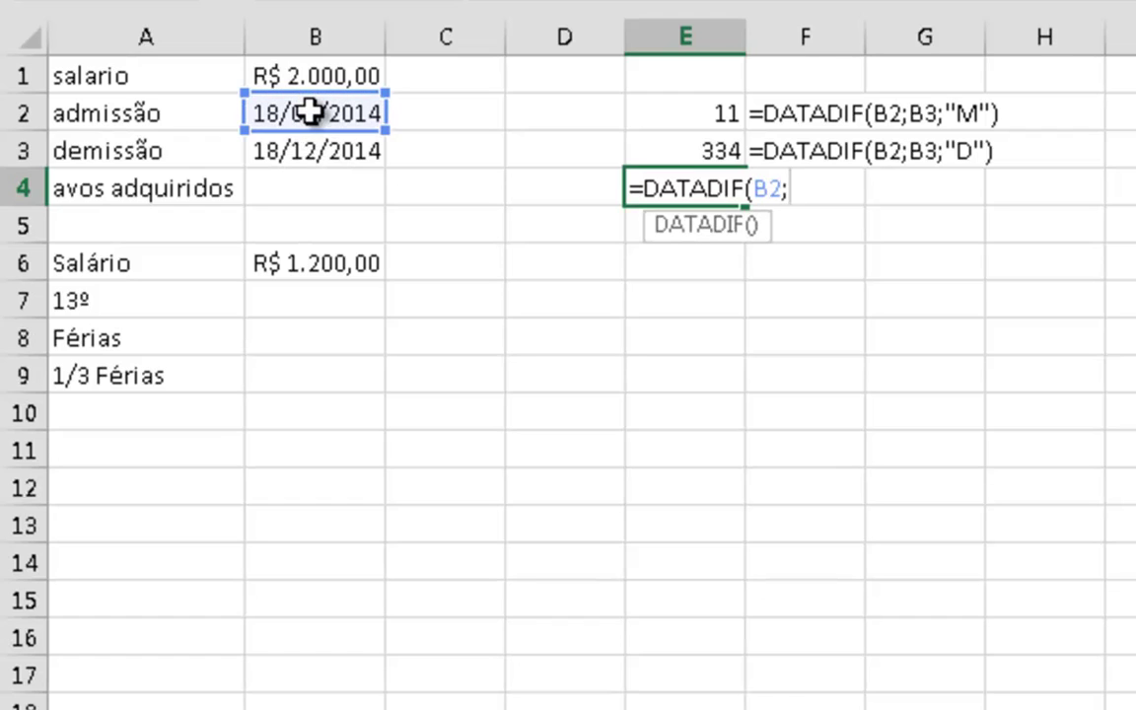
pyautogui.click(301, 160)
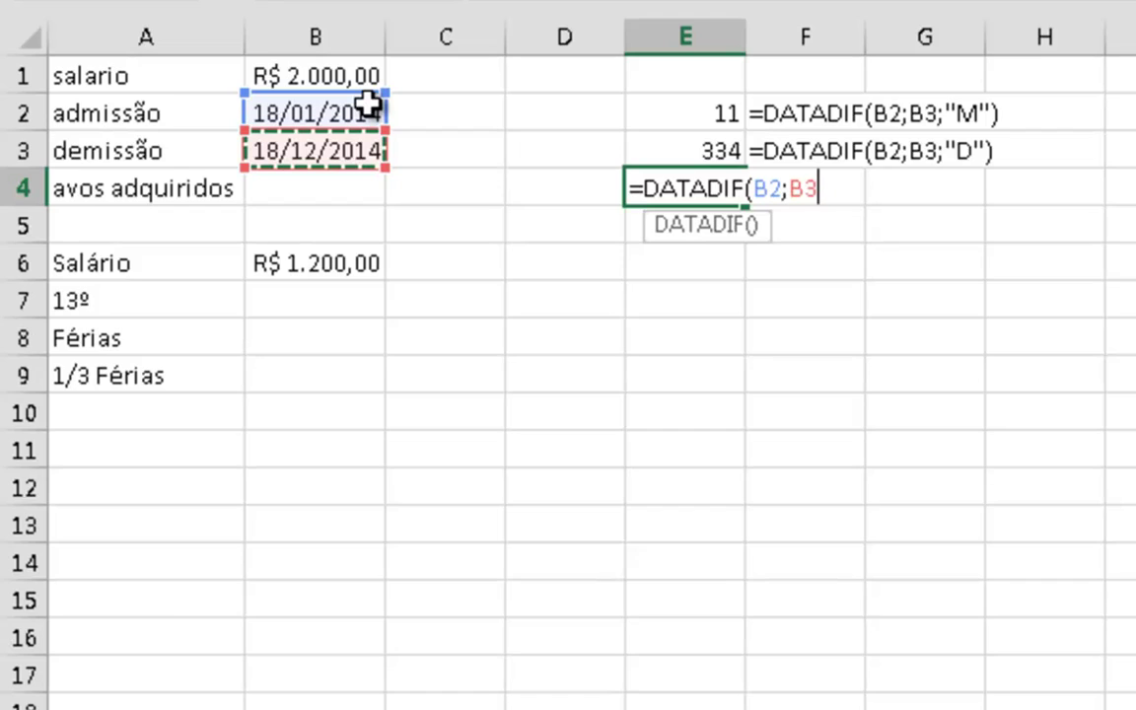
pyautogui.write(';"Y')
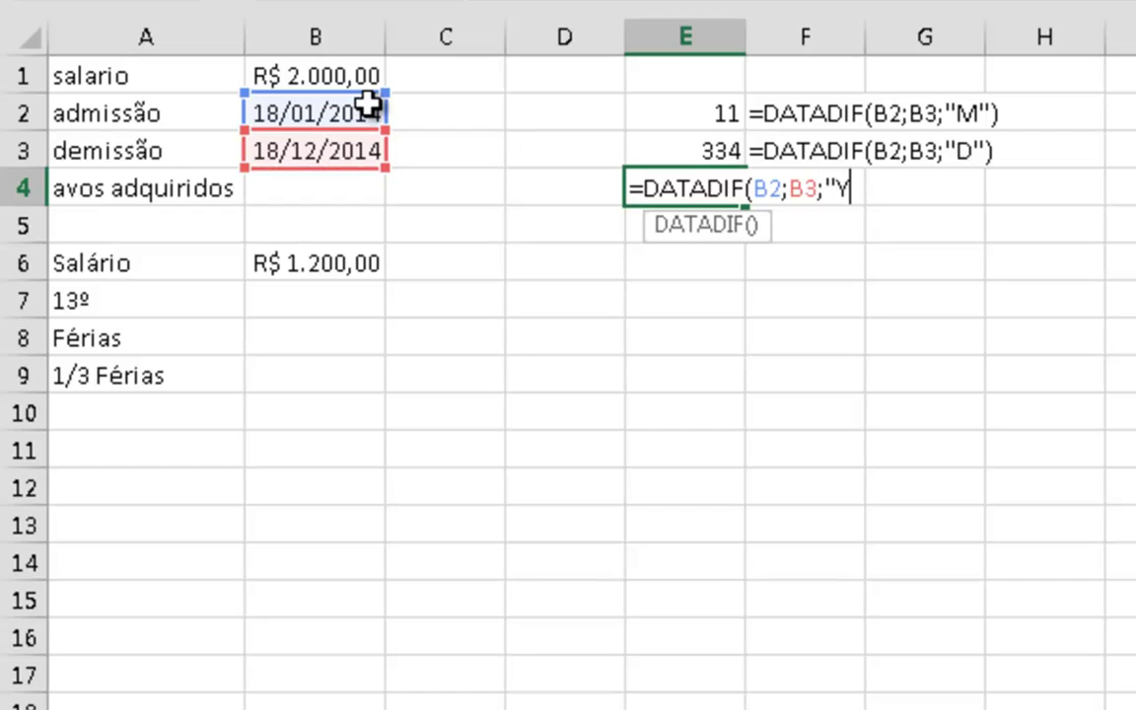
pyautogui.write('")')
pyautogui.press('Return')
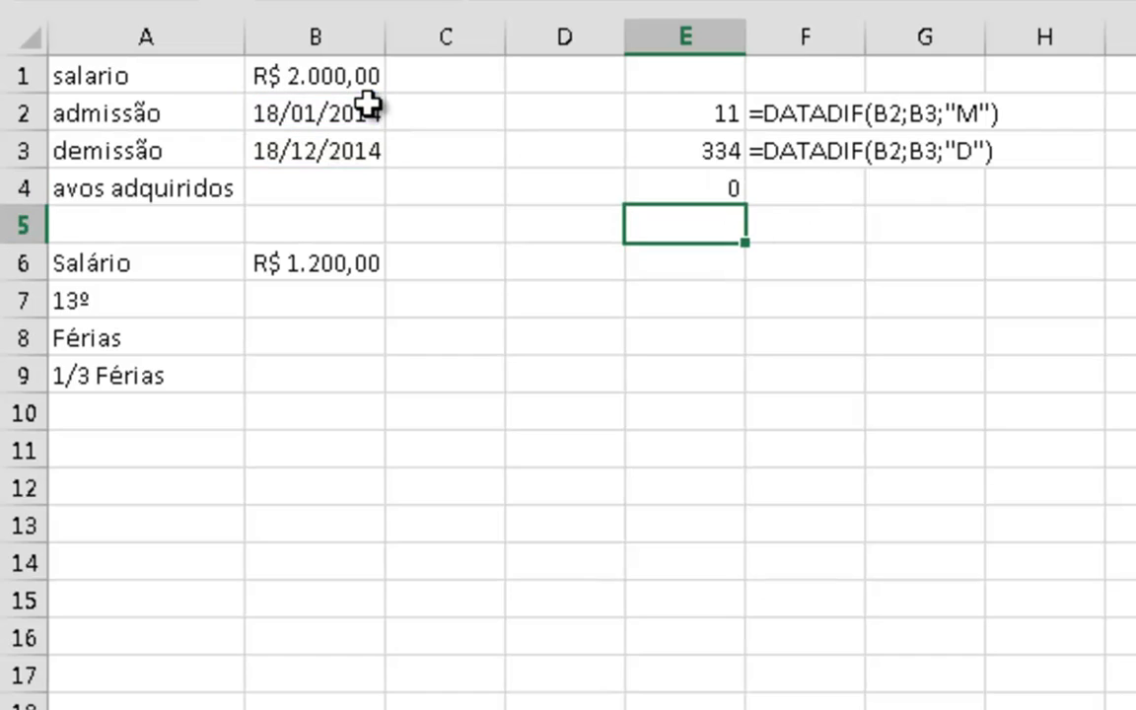
pyautogui.press('Up')
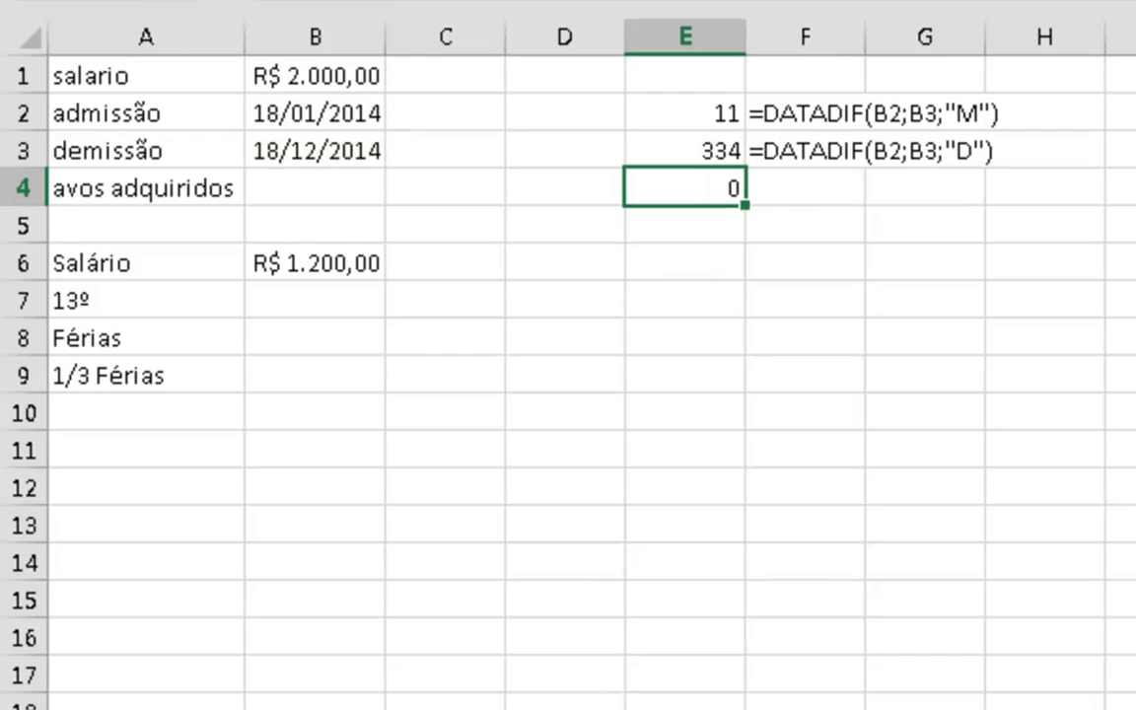
# - Try the dismissal date 18/12/2016 in cell B3 to check the year count, and undo the change
pyautogui.click(312, 125)
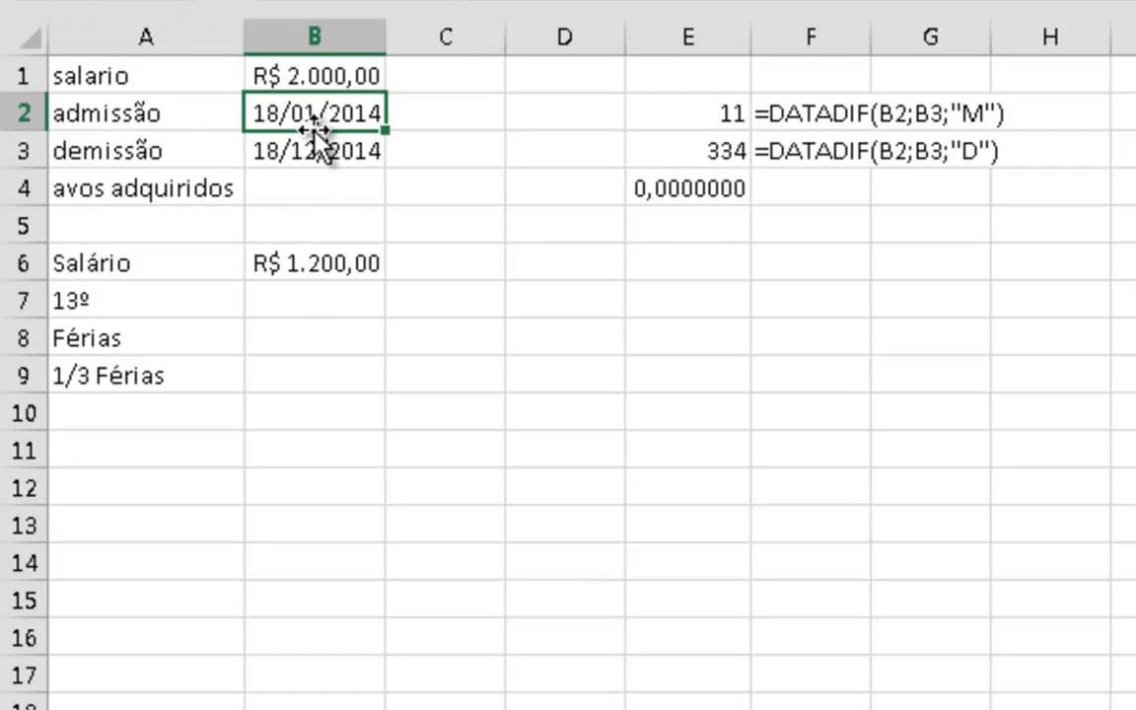
pyautogui.press('Down')
pyautogui.press('F2')
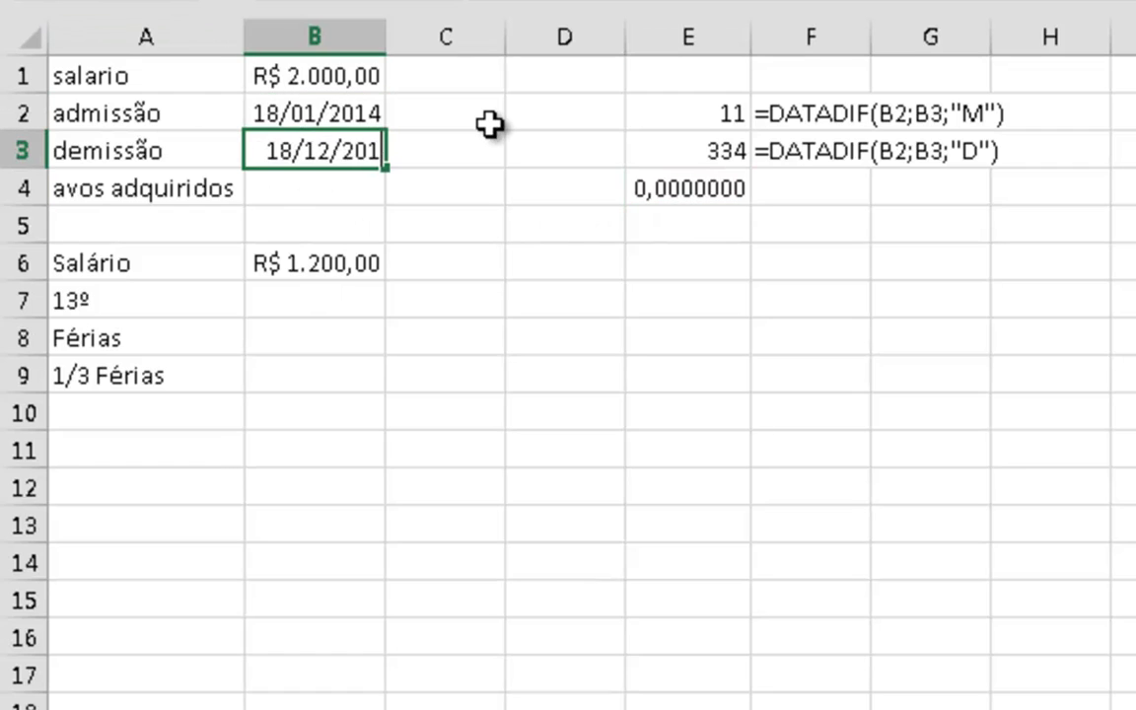
pyautogui.write('6')
pyautogui.press('Return')
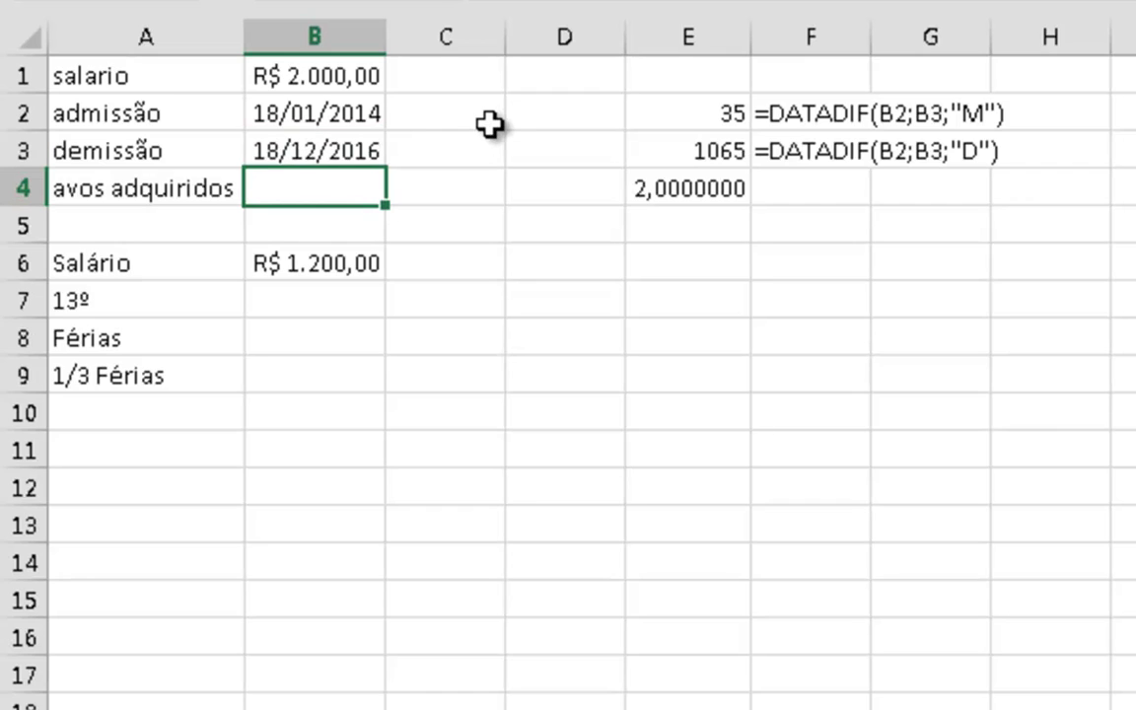
pyautogui.press('Right')
pyautogui.press('Right')
pyautogui.press('Right')
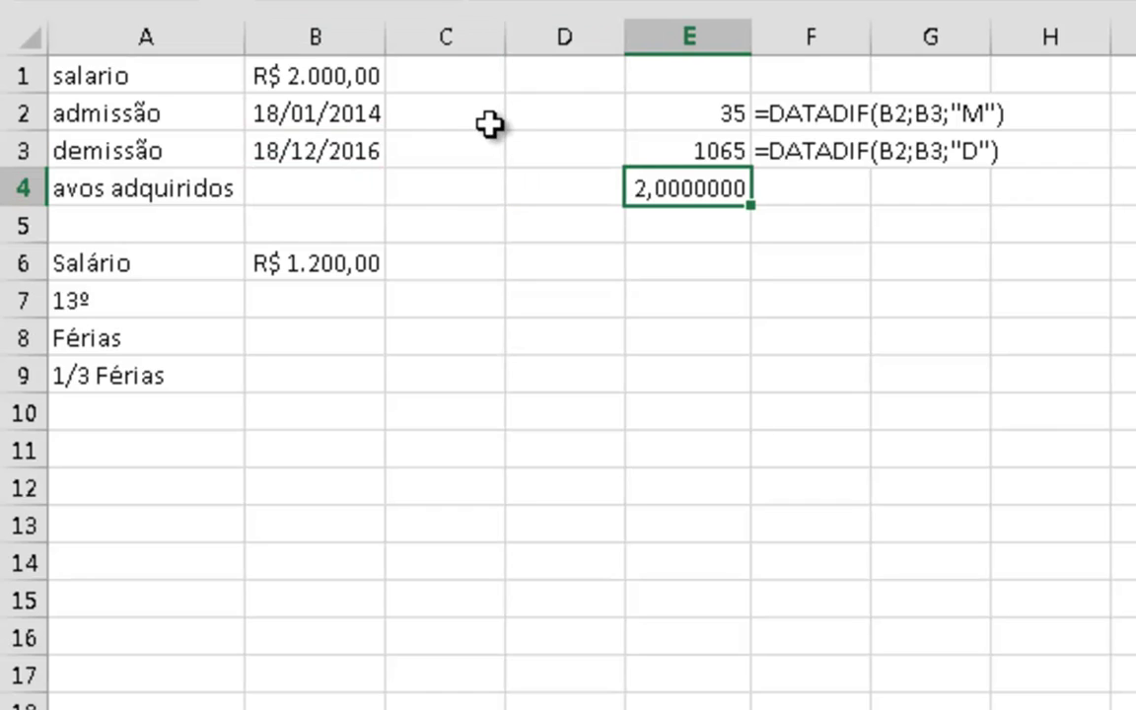
pyautogui.hotkey('ctrl', 'z')
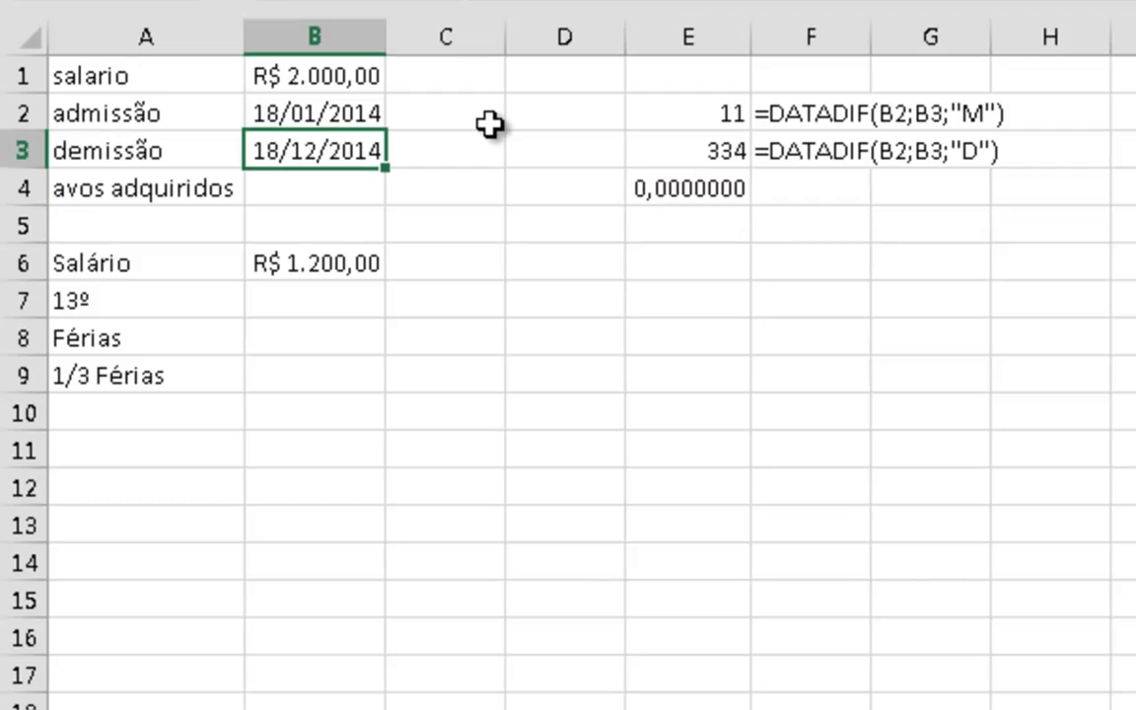
# - Show the year formula =DATADIF(B2;B3;"Y") as plain text in cell F4, beside its result
pyautogui.press('Right')
pyautogui.press('Right')
pyautogui.press('Right')
pyautogui.press('Down')
pyautogui.press('F2')
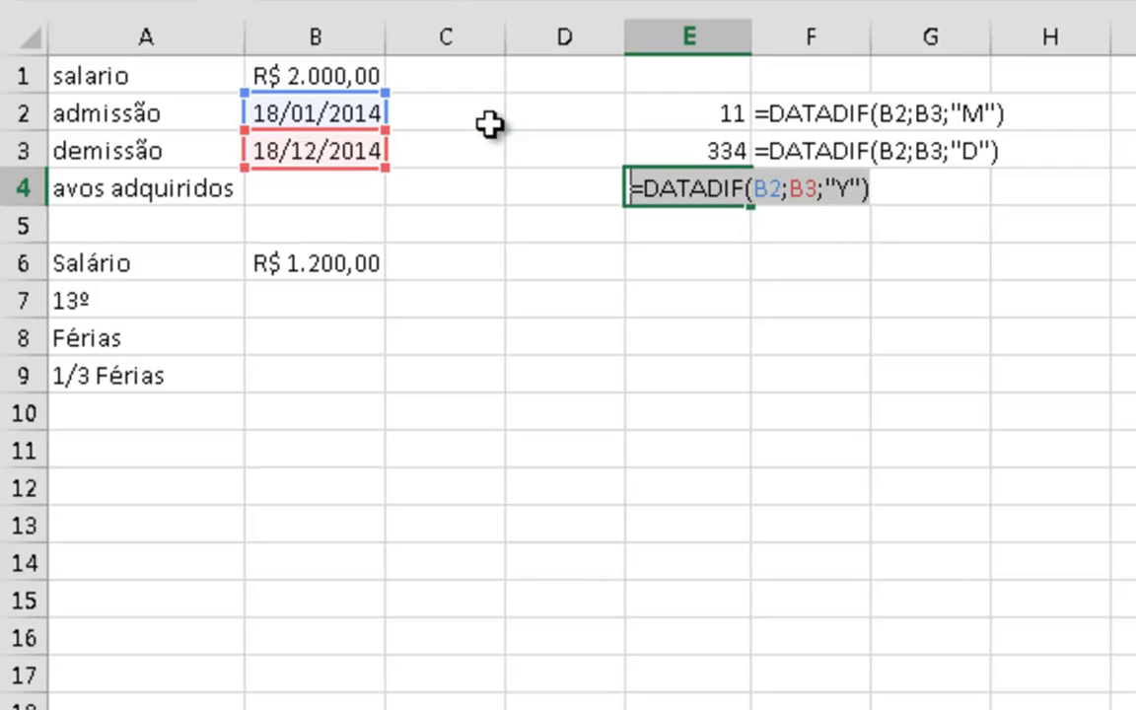
pyautogui.press('Tab')
pyautogui.write("'")
pyautogui.hotkey('ctrl', 'v')
pyautogui.press('Return')
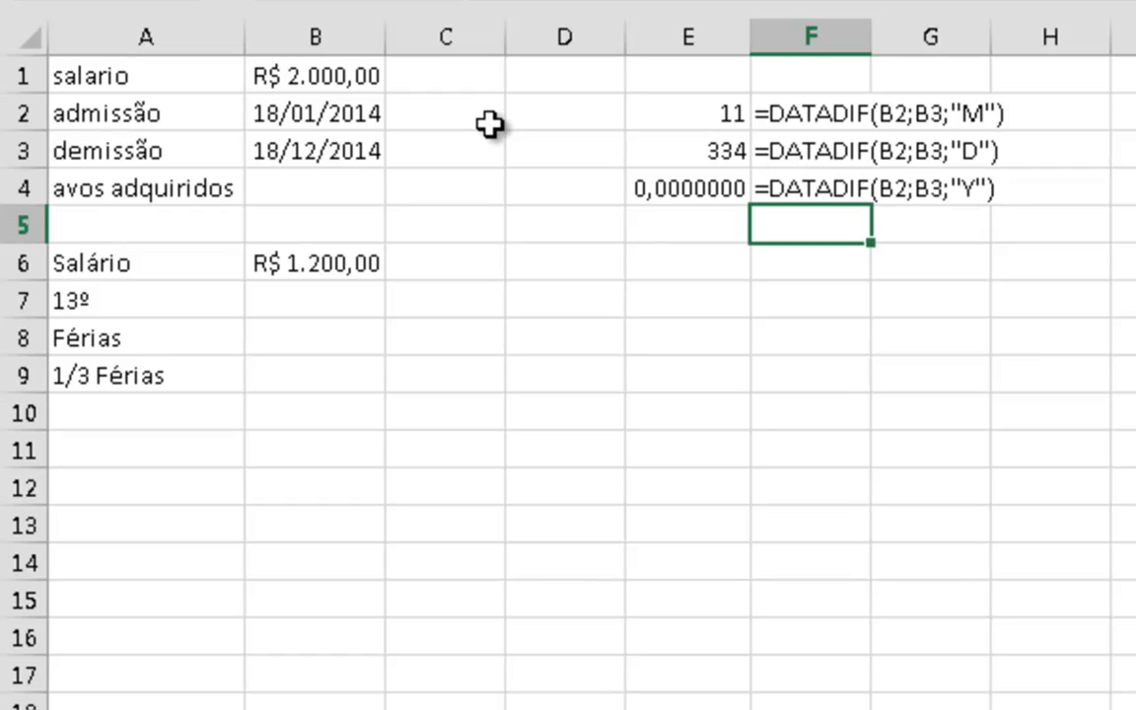
pyautogui.press('Down')
pyautogui.press('Down')
pyautogui.press('Left')
pyautogui.press('Left')
pyautogui.press('Up')
pyautogui.press('Right')
pyautogui.press('Right')
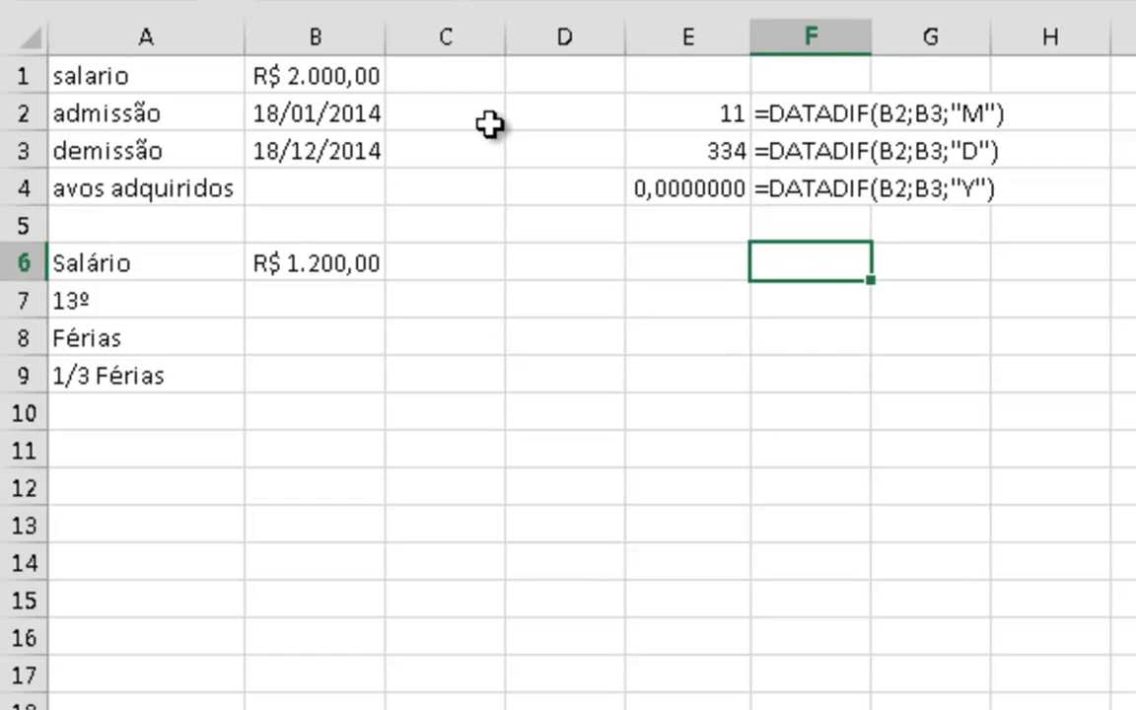
pyautogui.press('Left')
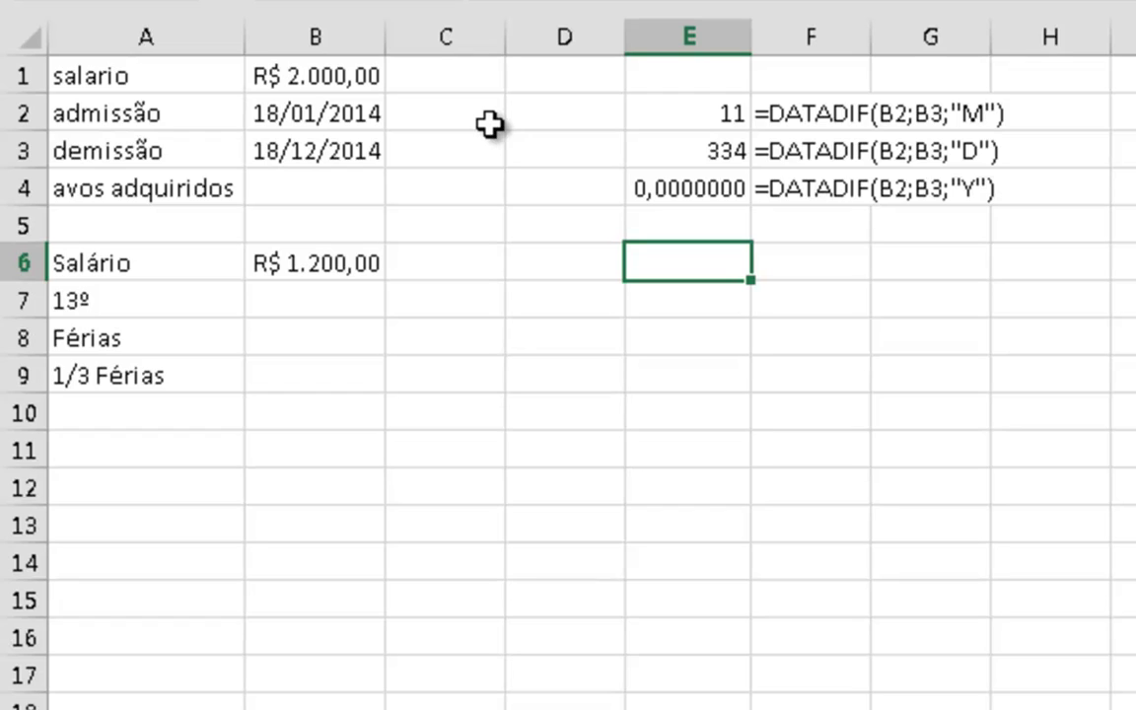
pyautogui.press('Up')
pyautogui.press('Left')
pyautogui.press('Left')
pyautogui.press('Left')
pyautogui.press('Up')
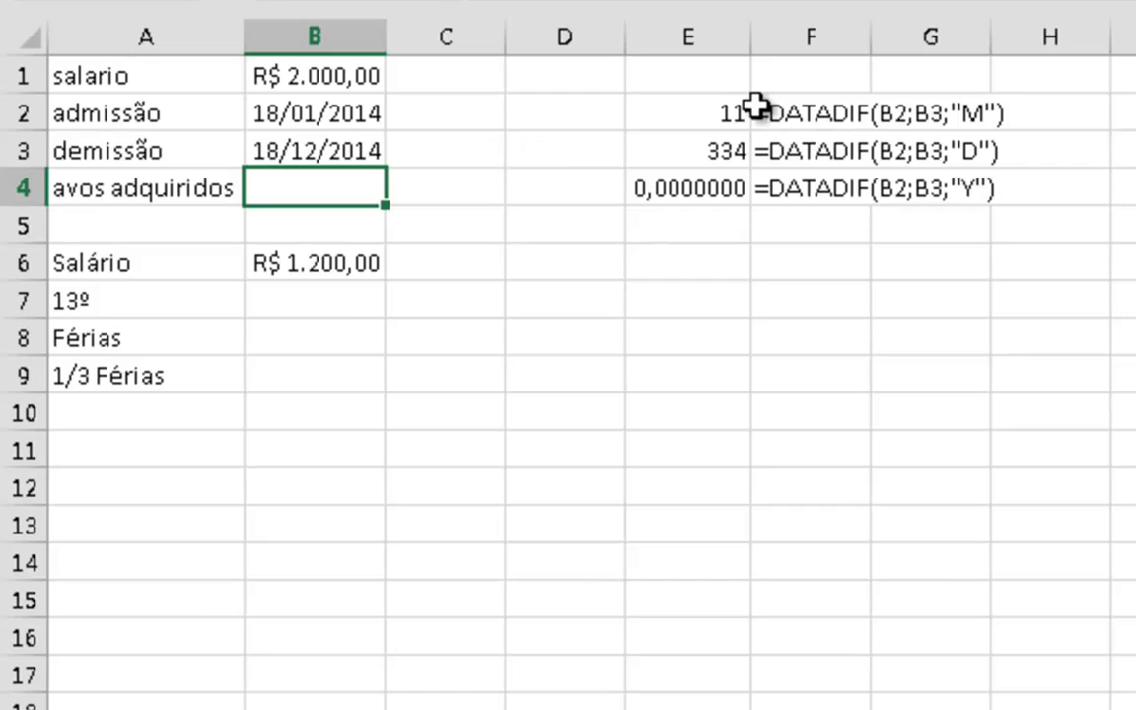
pyautogui.click(707, 105)
# - Start the avos adquiridos formula in cell B4 with the condition =se(dia(B2)<15; on the admission day
pyautogui.click(307, 182)
pyautogui.write('=se(')
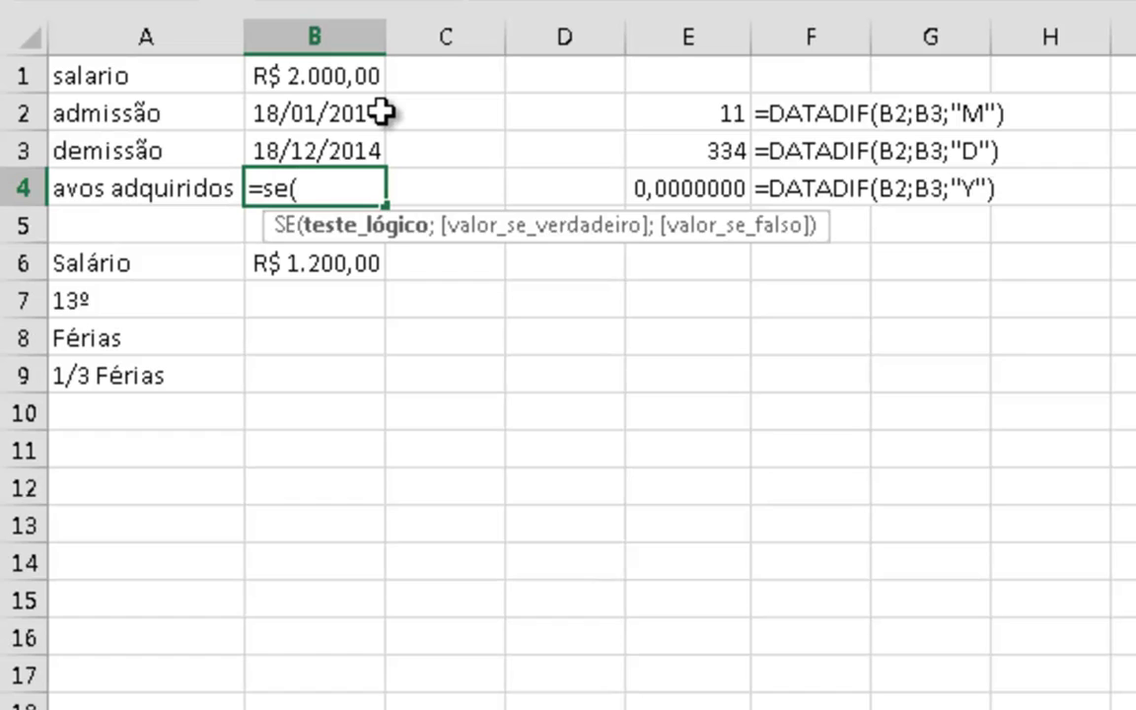
pyautogui.write('dia')
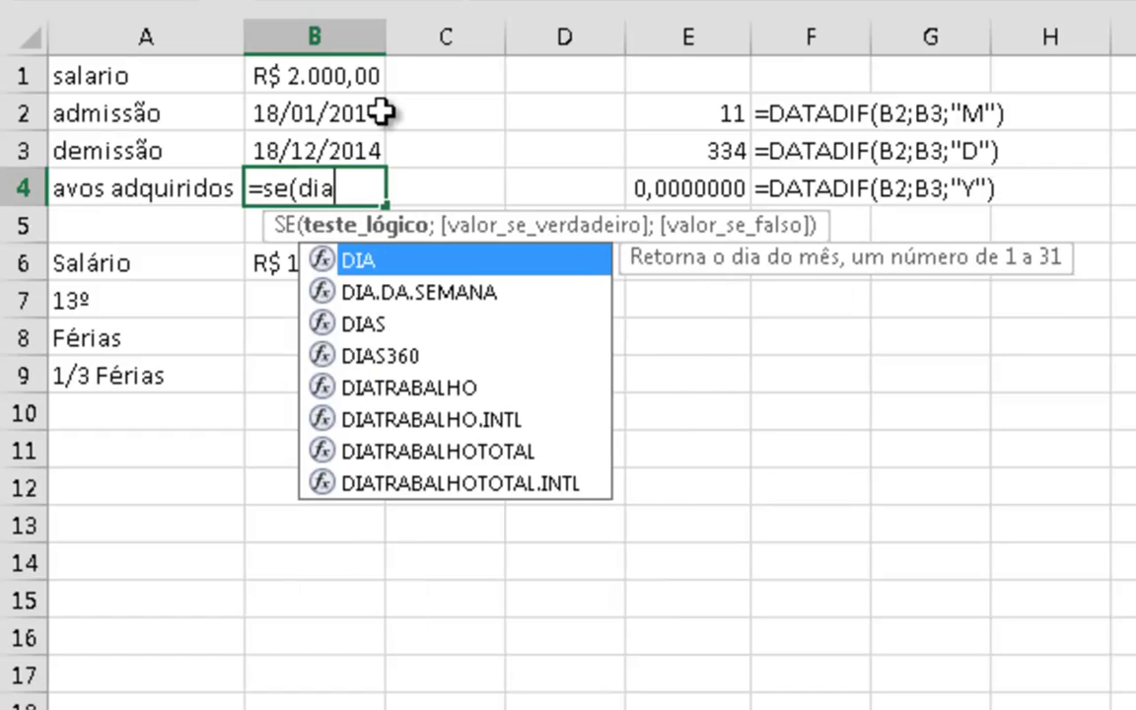
pyautogui.write('(')
pyautogui.click(311, 114)
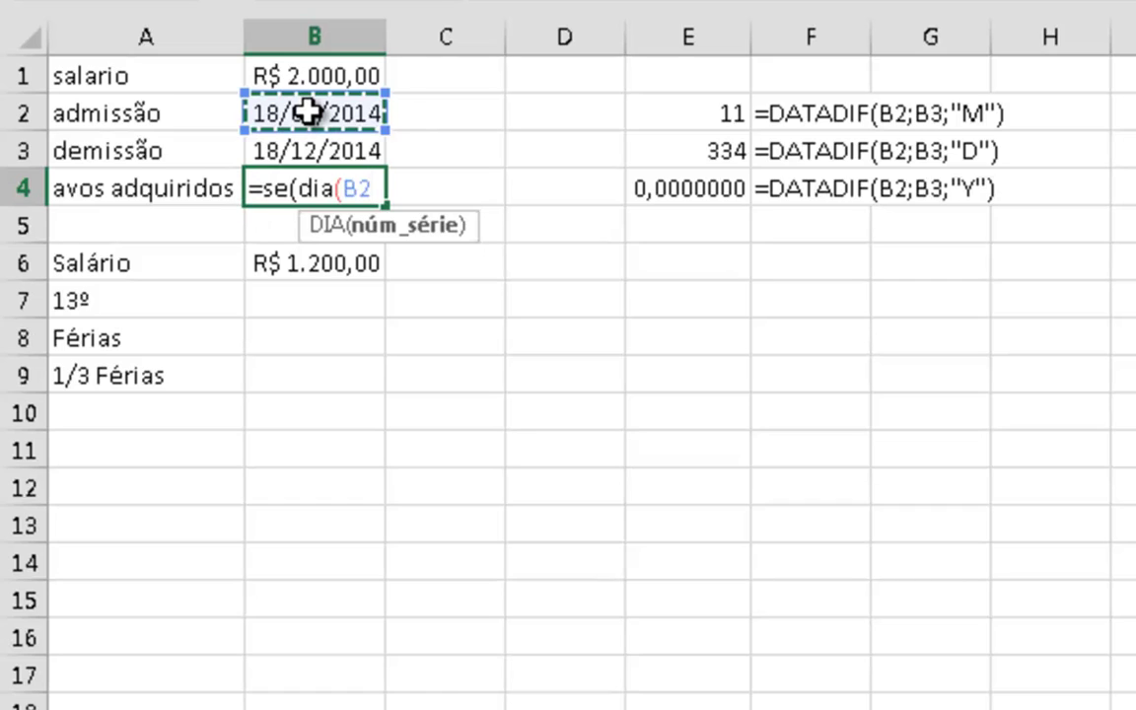
pyautogui.write(')<15')
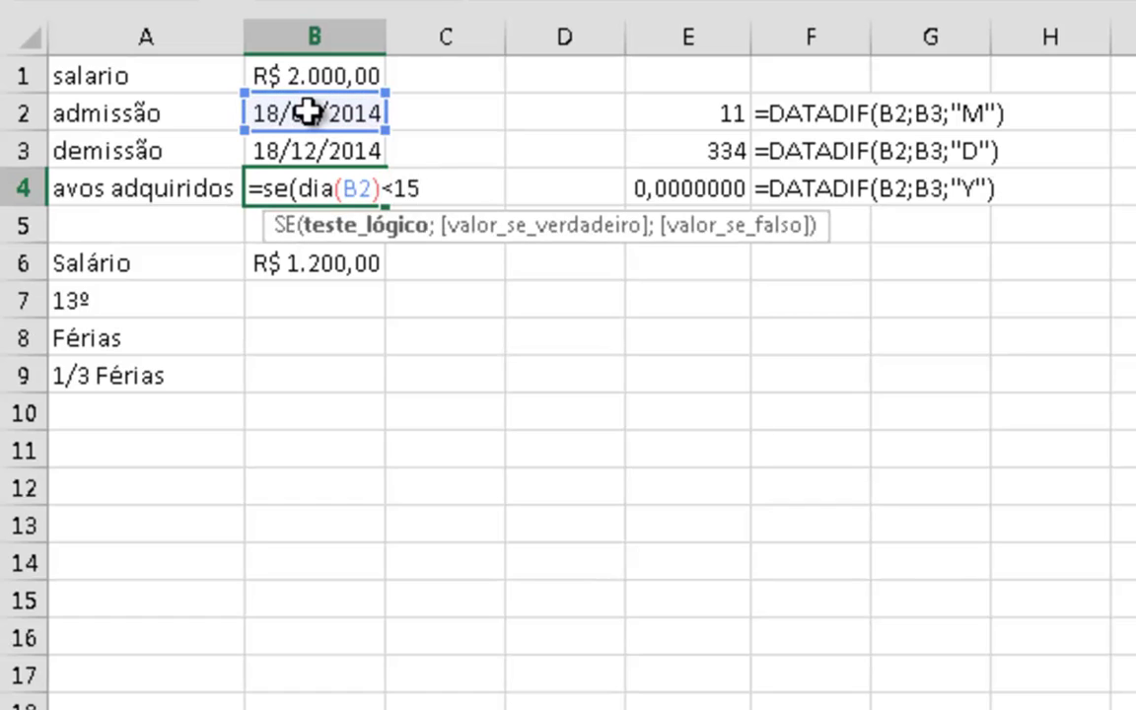
pyautogui.write(';')
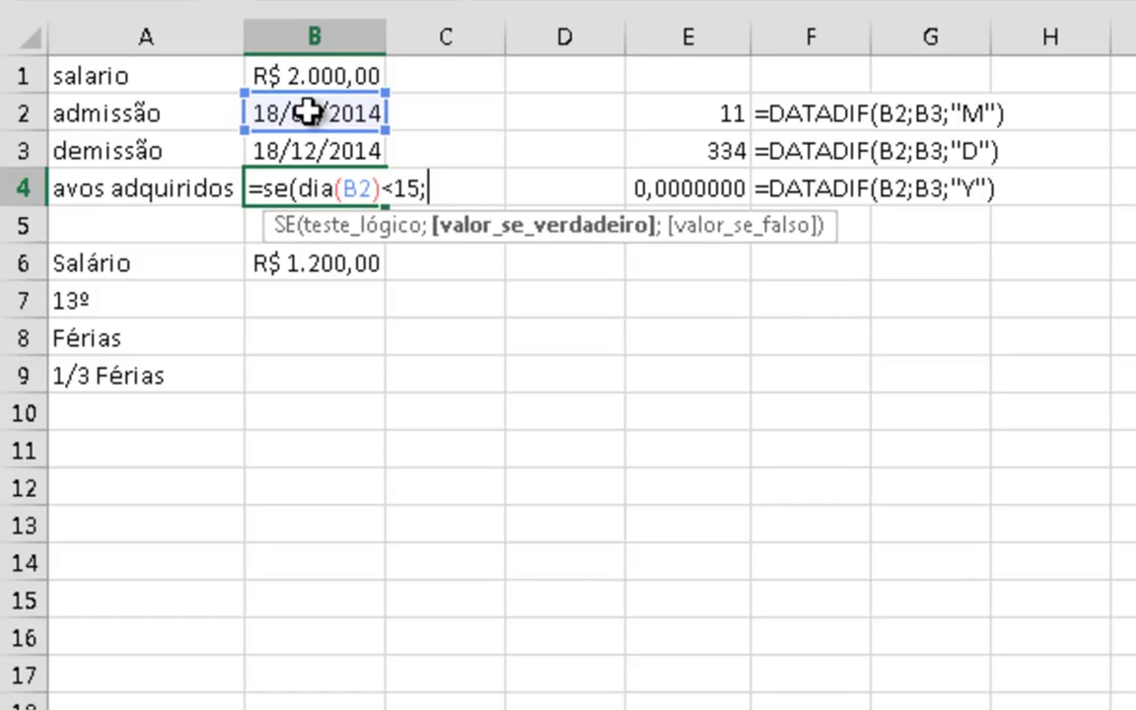
# - Add datadif(B2;B3;"M")+1; to the B4 formula as the value when the condition is true
pyautogui.write('d')
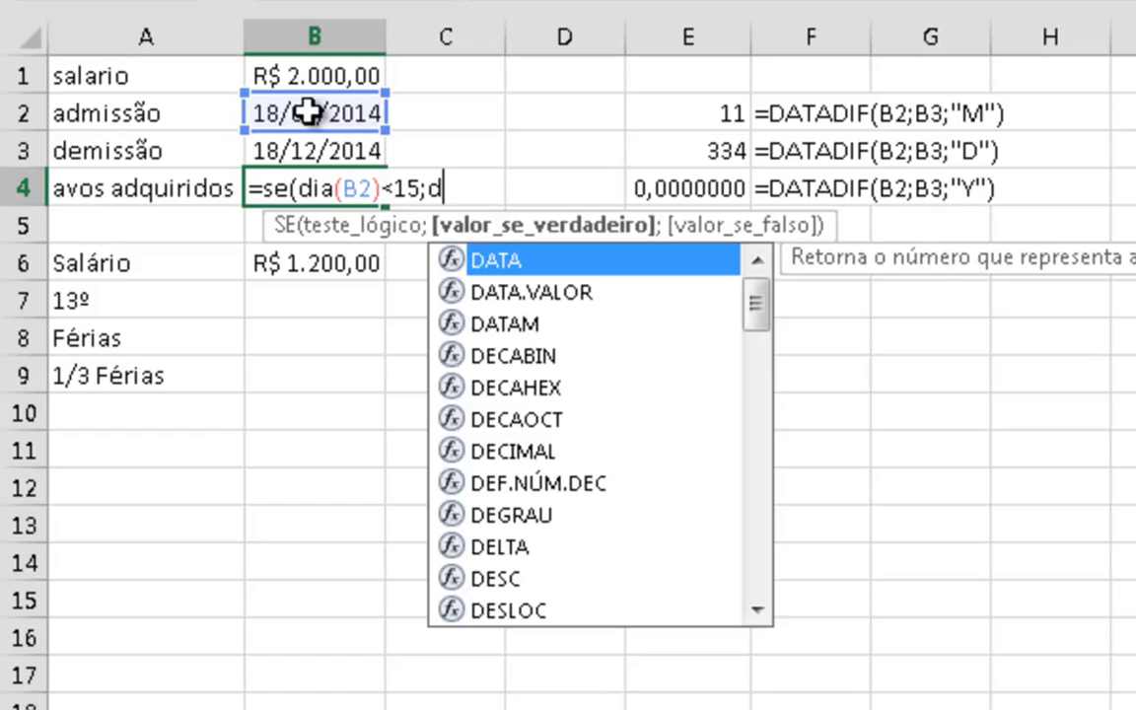
pyautogui.write('atadif(')
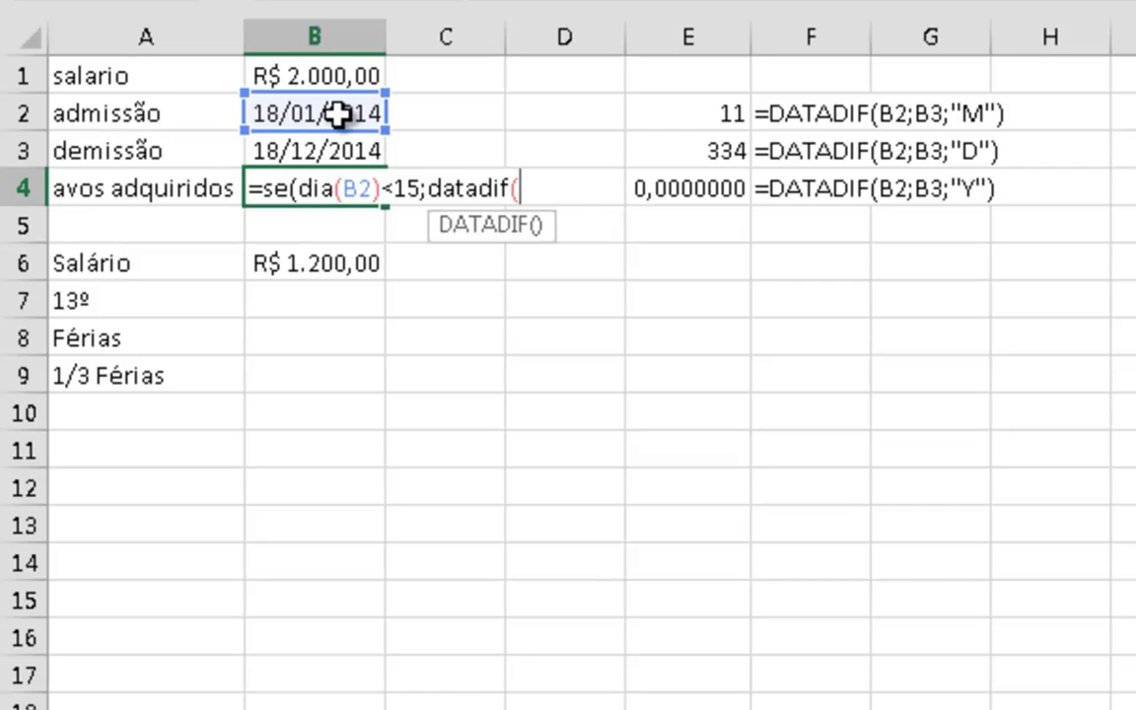
pyautogui.click(338, 115)
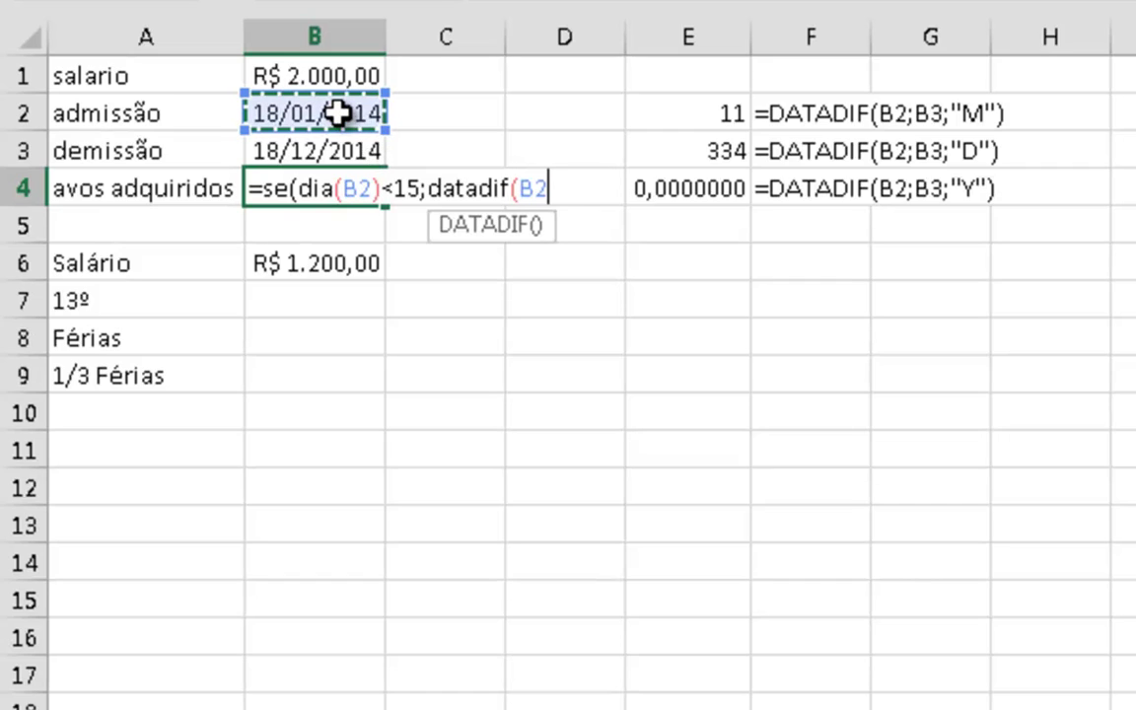
pyautogui.write(';')
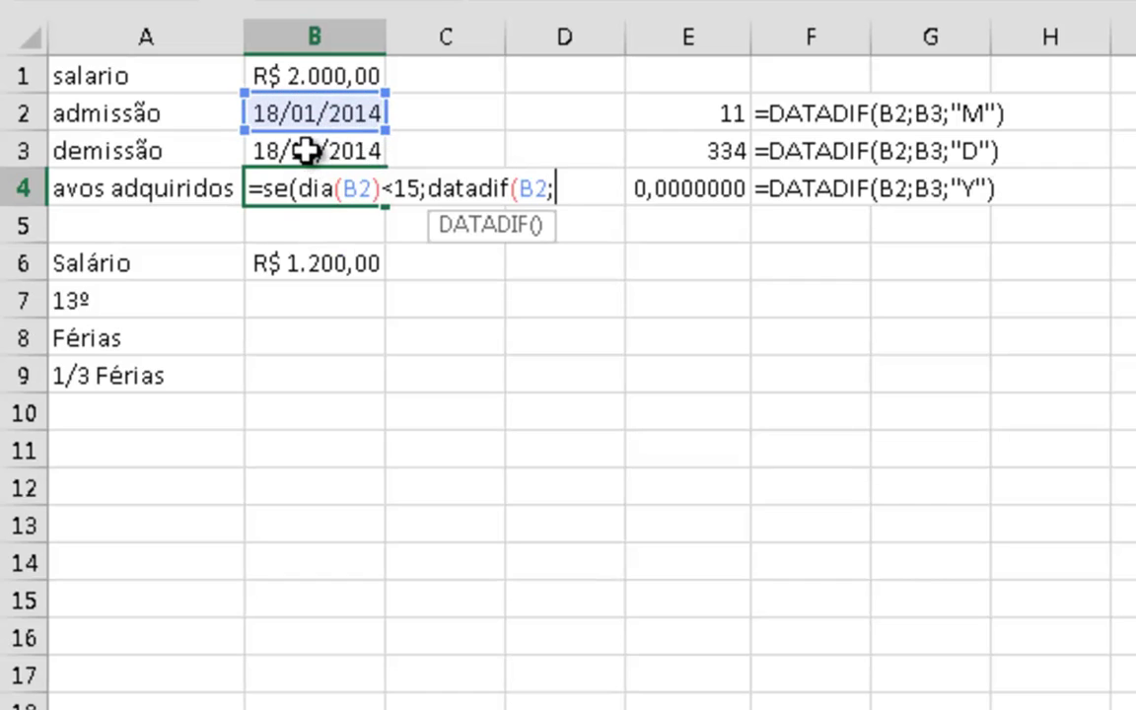
pyautogui.click(308, 150)
pyautogui.write(';')
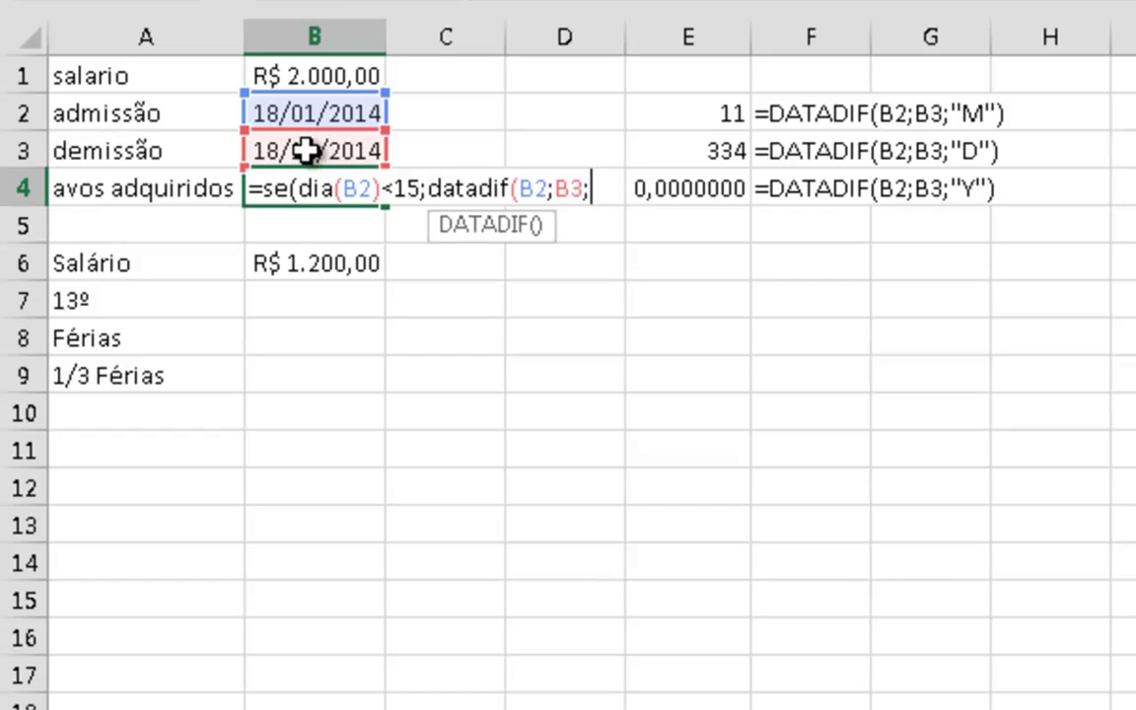
pyautogui.write('"M"')
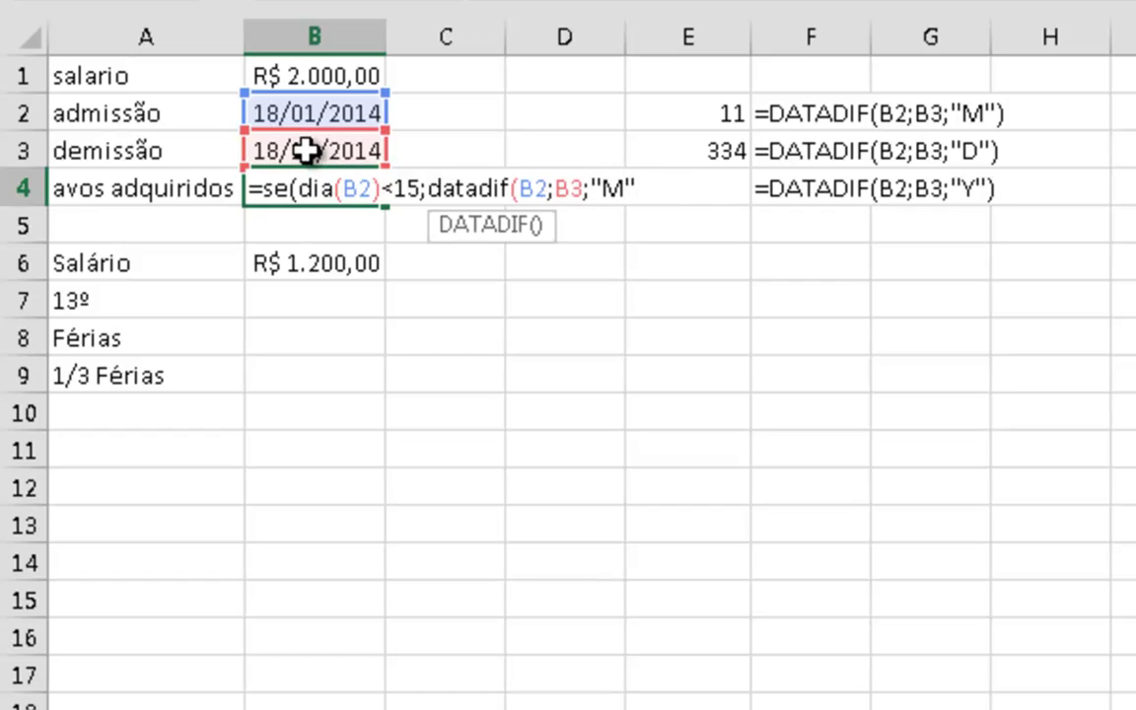
pyautogui.write('(')
pyautogui.press('BackSpace')
pyautogui.write(')')
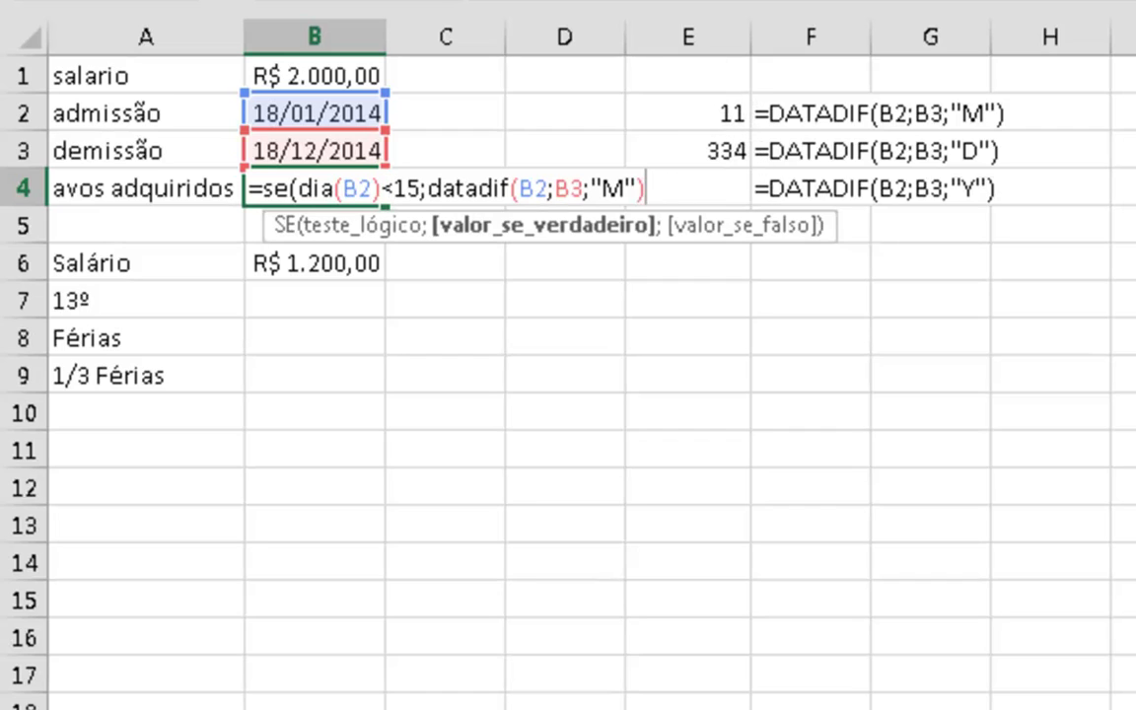
pyautogui.write('+1')
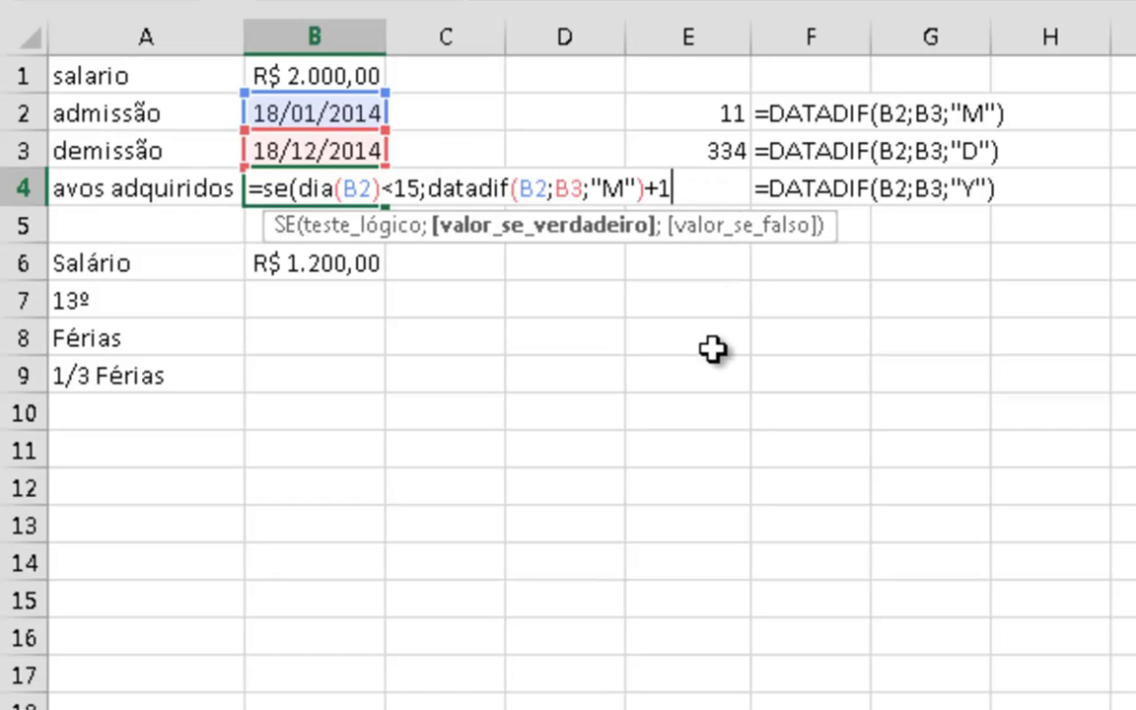
pyautogui.write(';')
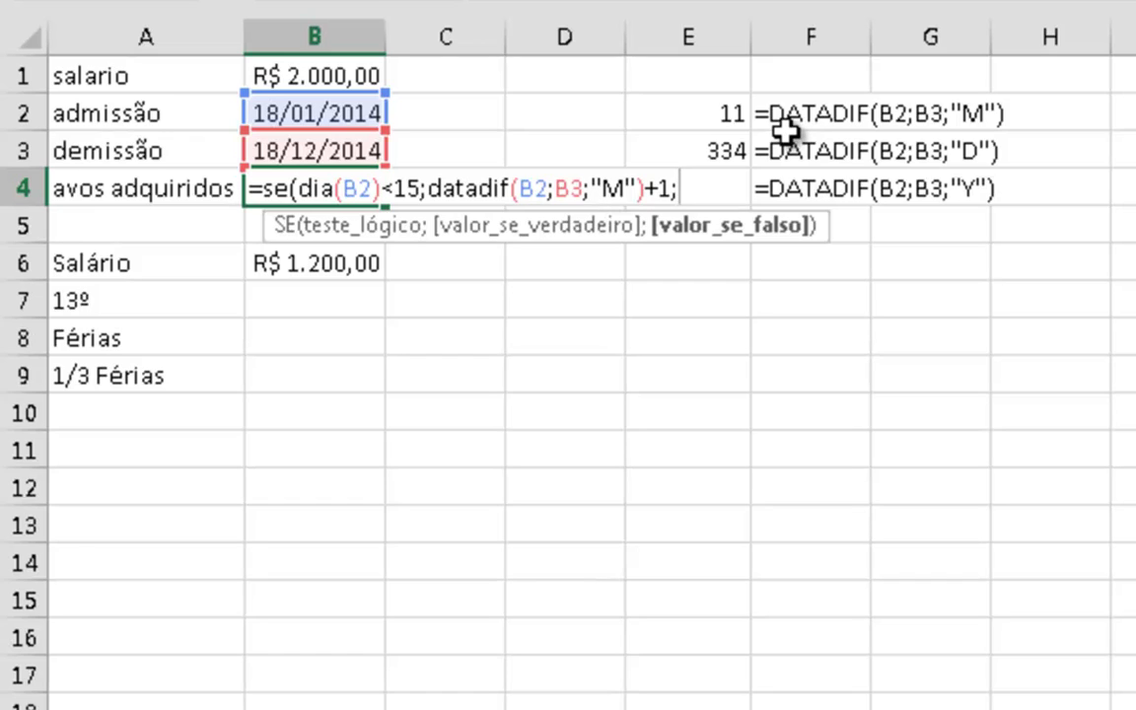
# - Complete the avos adquiridos formula in cell B4 with datadif(B2;B3;"M") as the value when the condition is false
pyautogui.write('data')
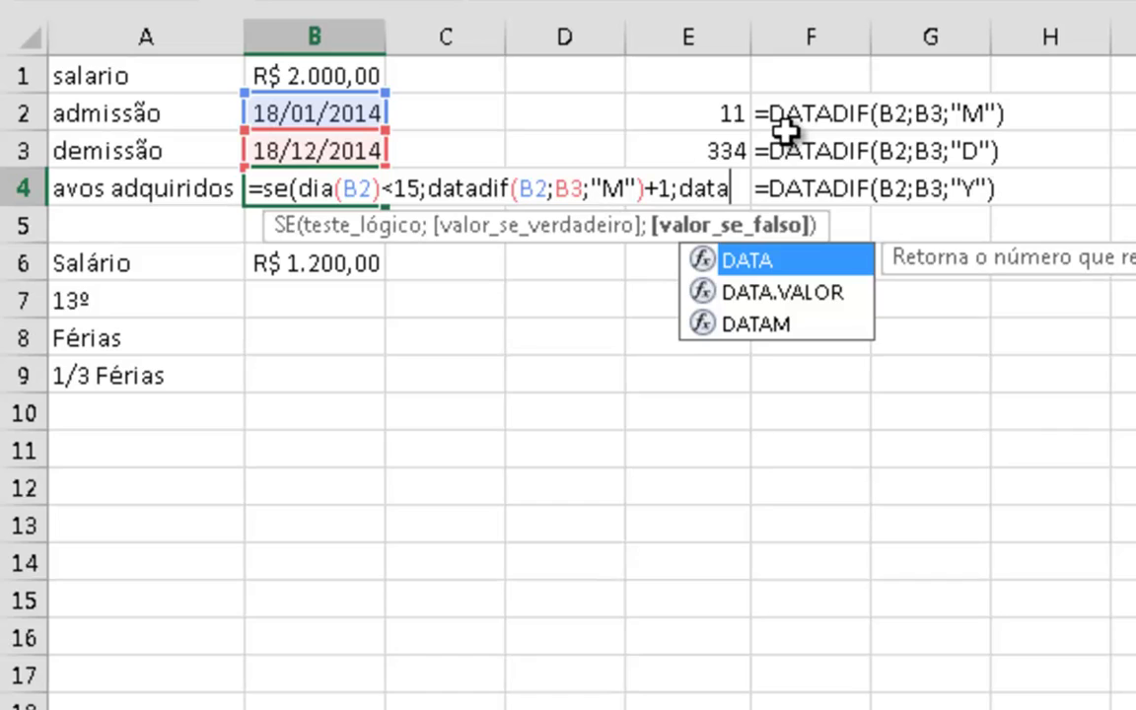
pyautogui.write('dif(')
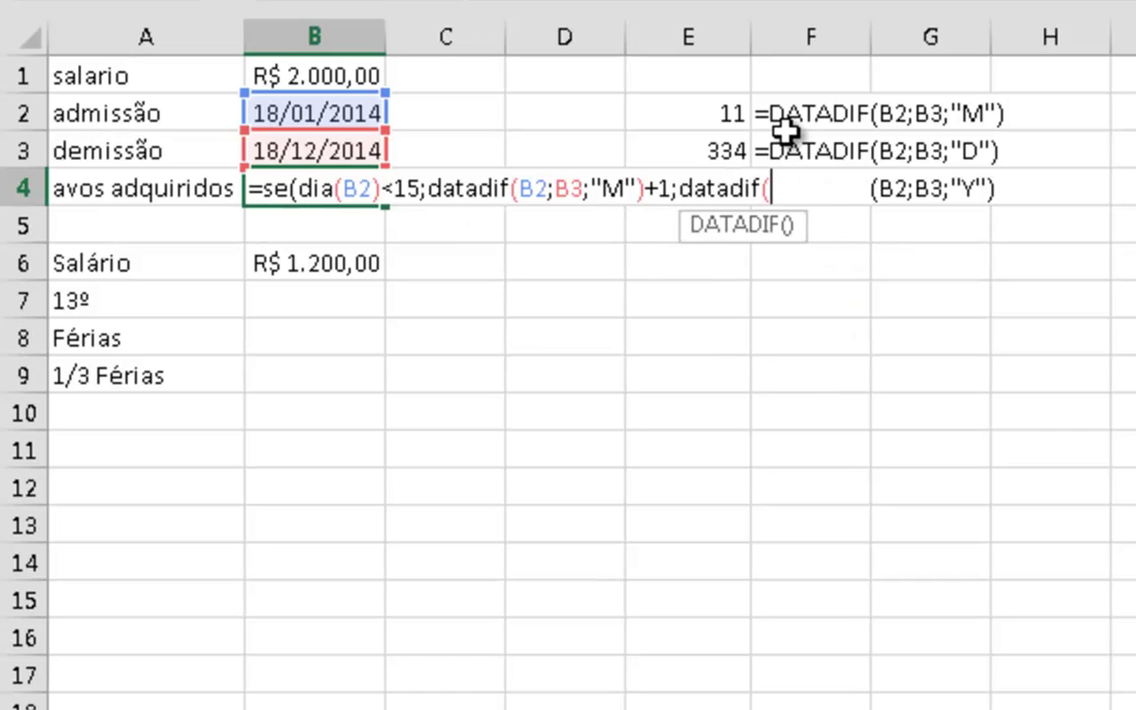
pyautogui.click(344, 116)
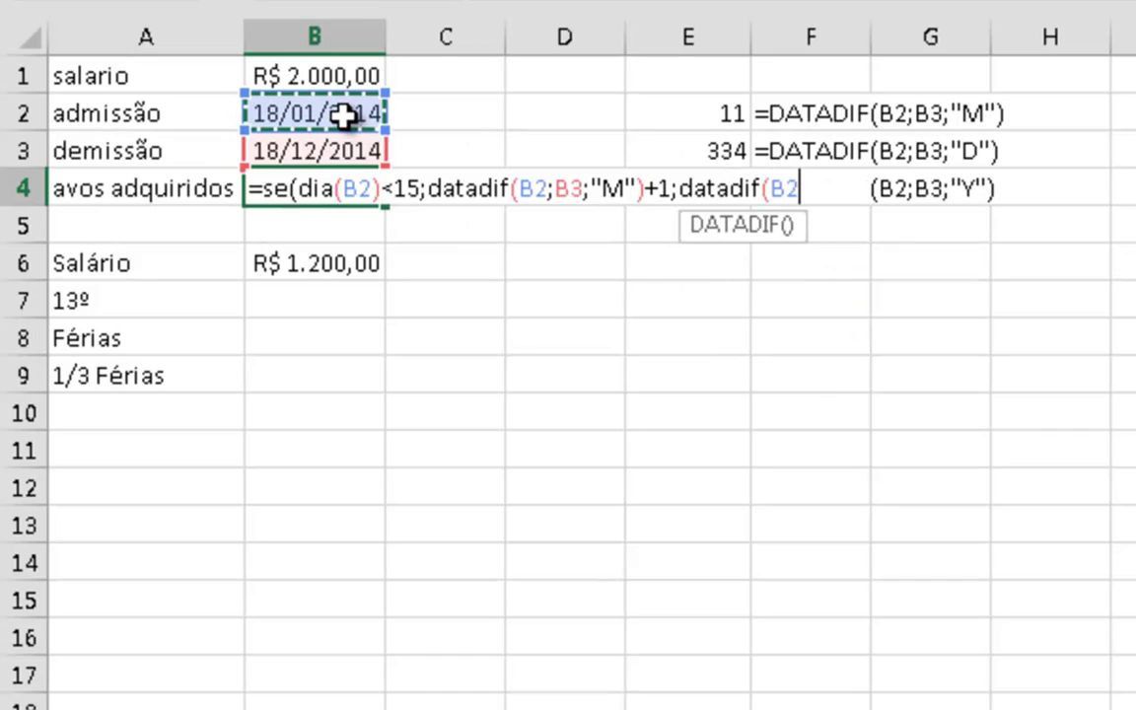
pyautogui.write(';')
pyautogui.click(338, 146)
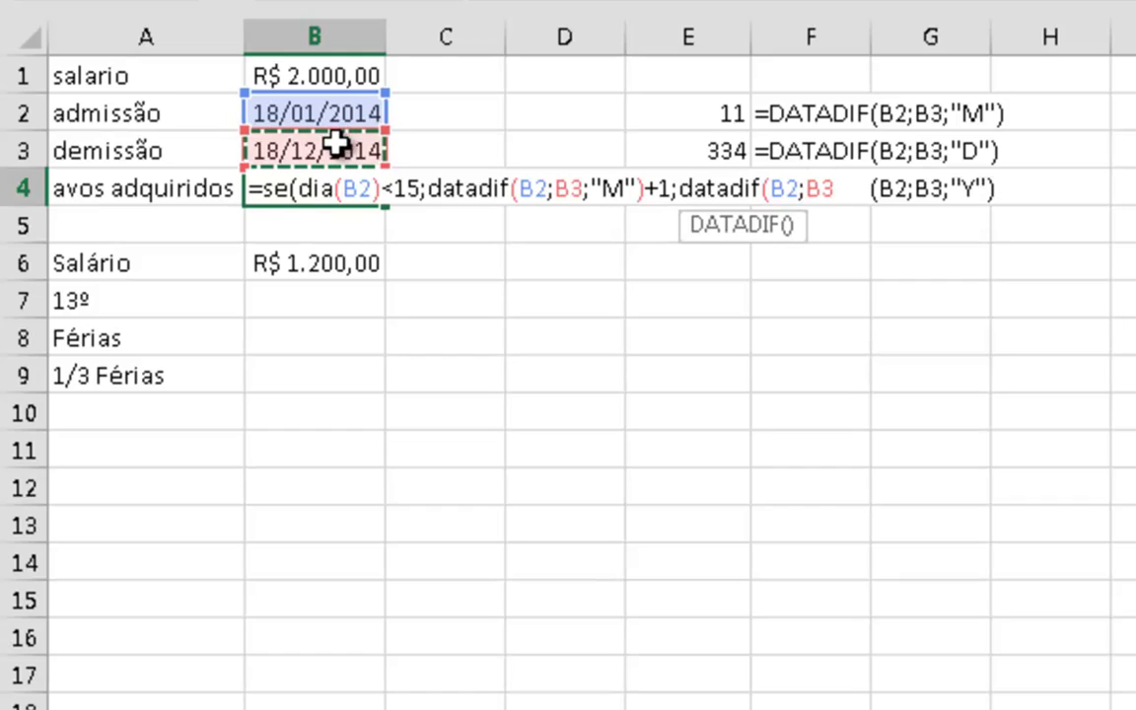
pyautogui.write(';"M"')
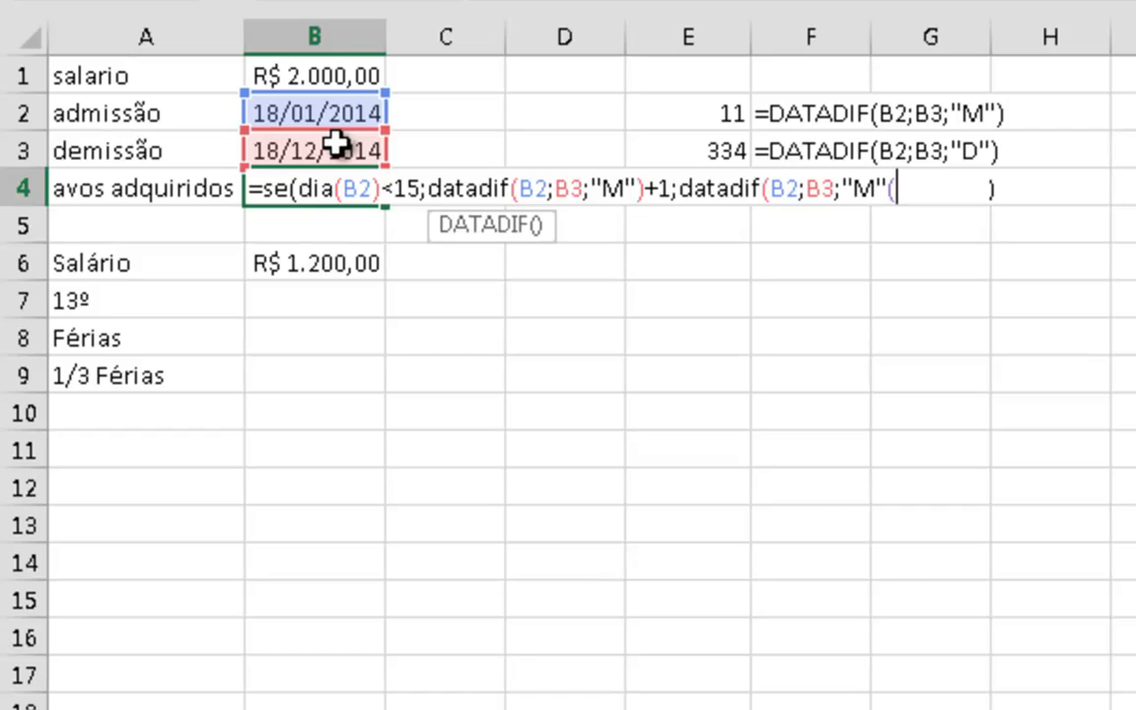
pyautogui.write(')')
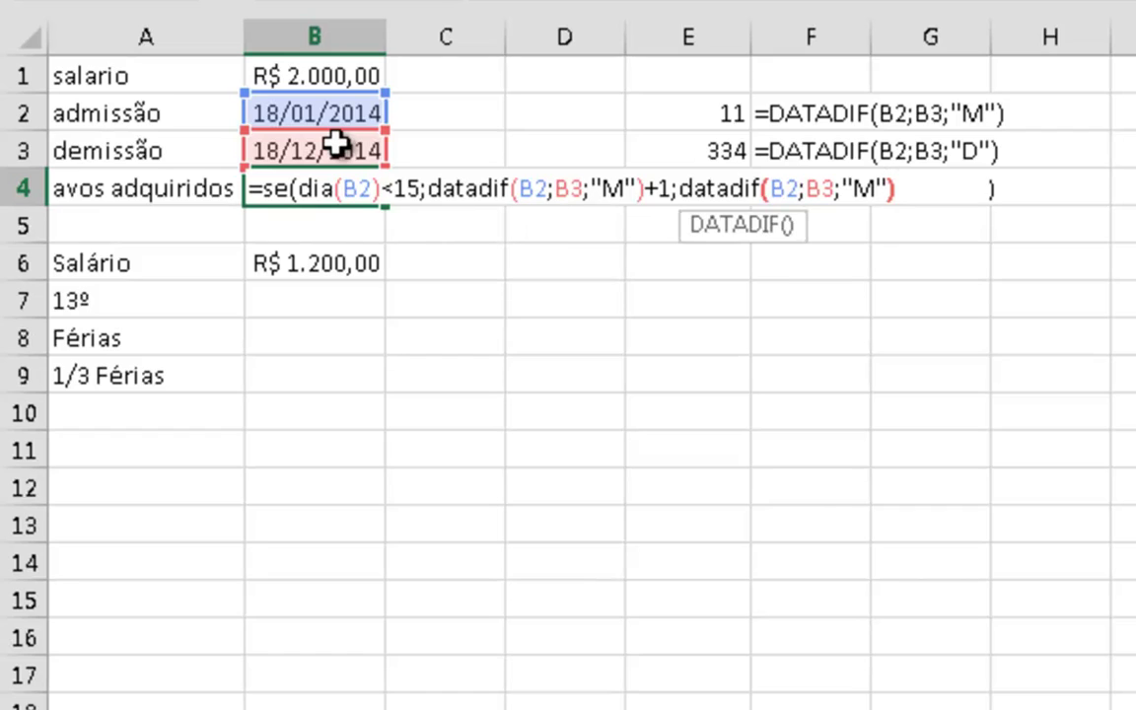
pyautogui.write(')')
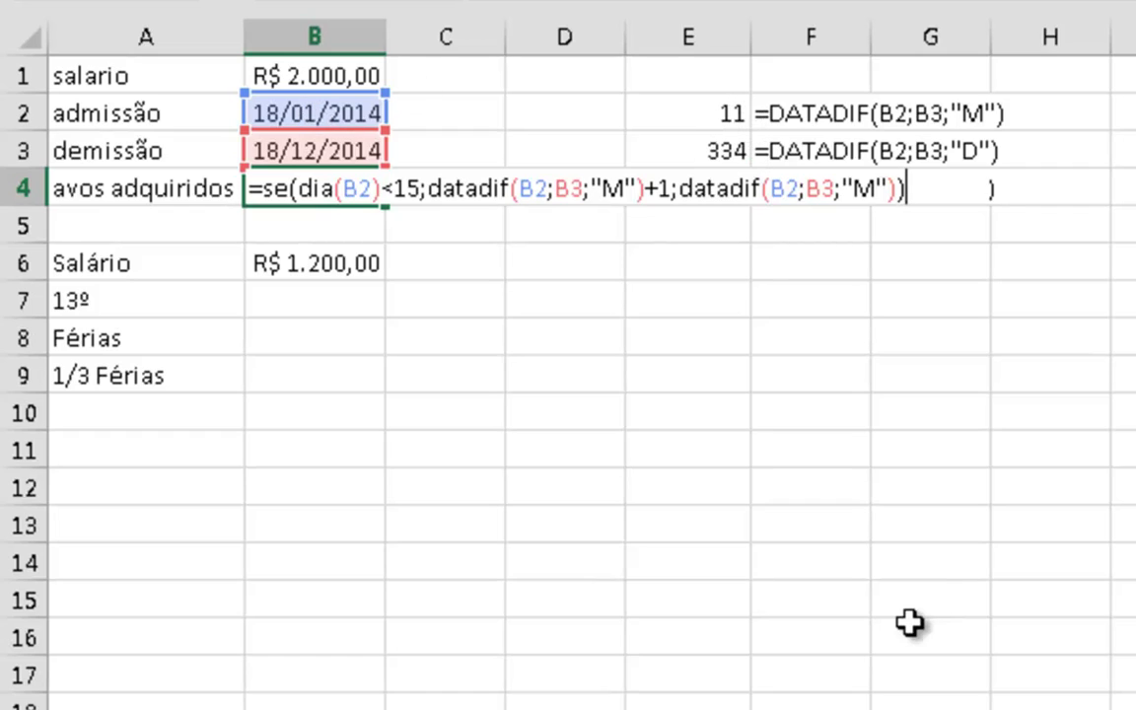
pyautogui.press('Return')
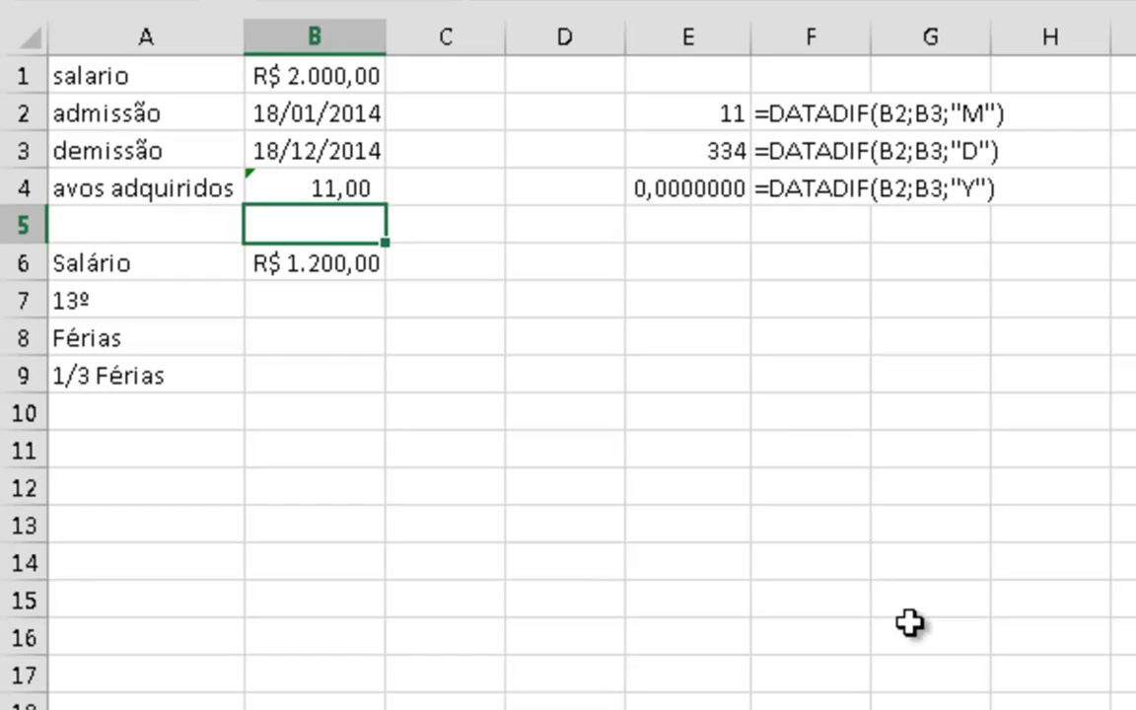
pyautogui.press('Up')
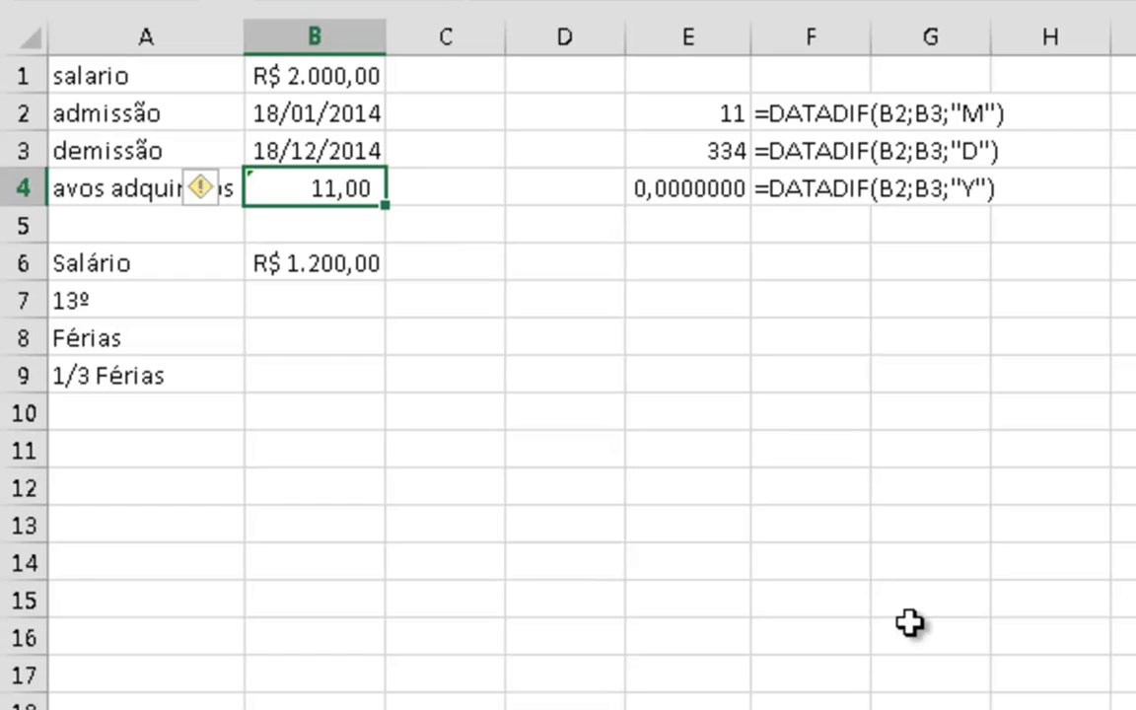
# - Calculate the 13º in cell B7 with the formula =B6/12*B4
pyautogui.press('Down')
pyautogui.press('Down')
pyautogui.press('Down')
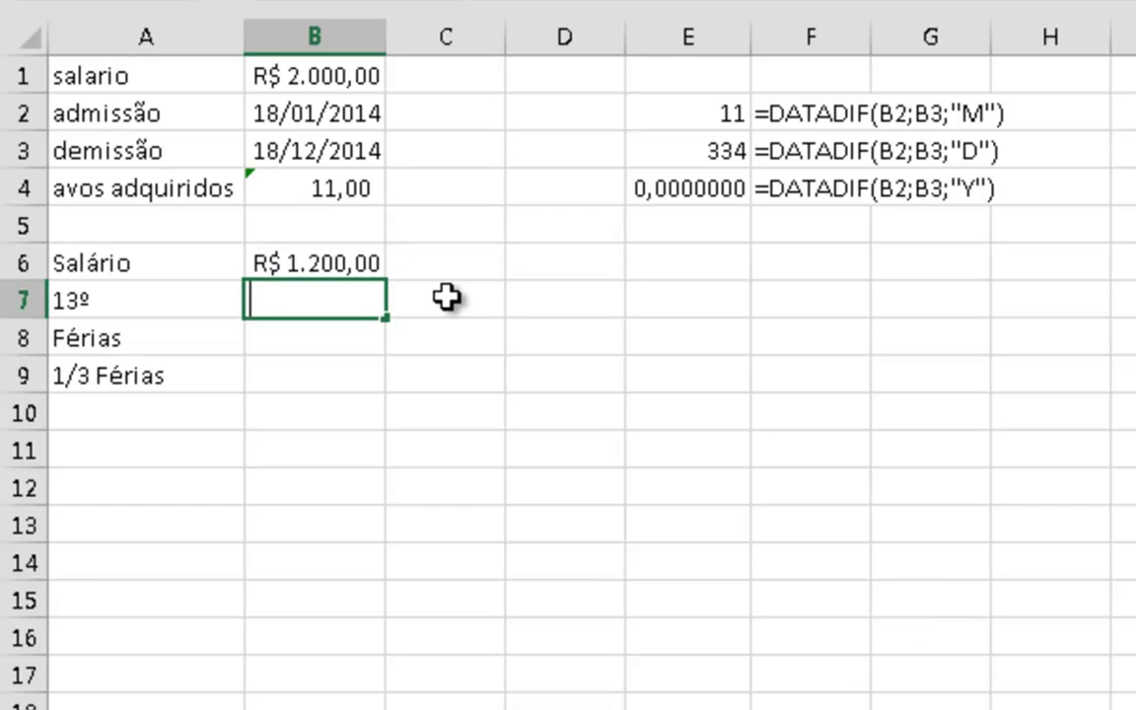
pyautogui.write('=')
pyautogui.press('Up')
pyautogui.write('/12')
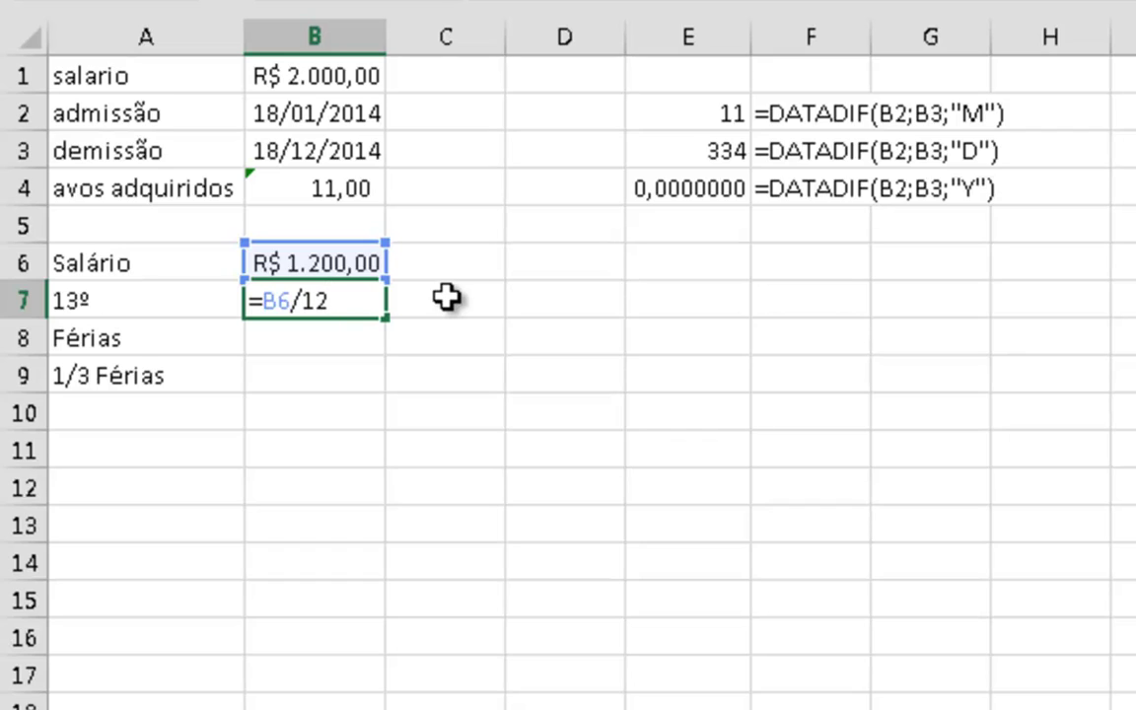
pyautogui.write('*')
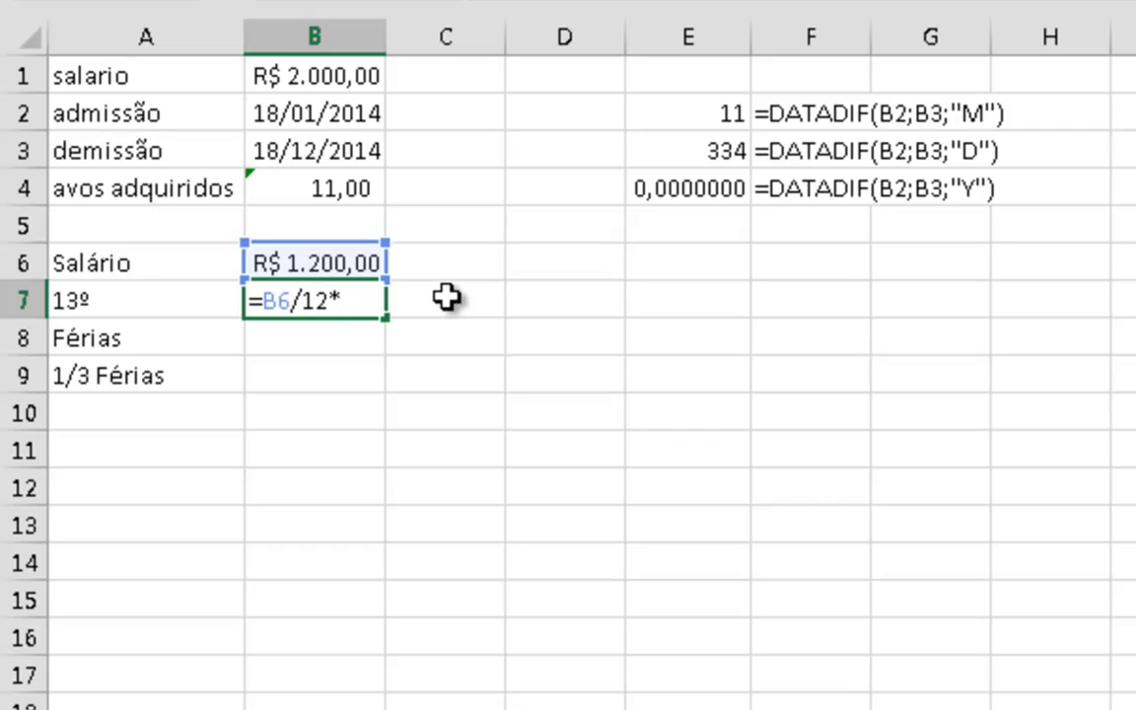
pyautogui.click(306, 186)
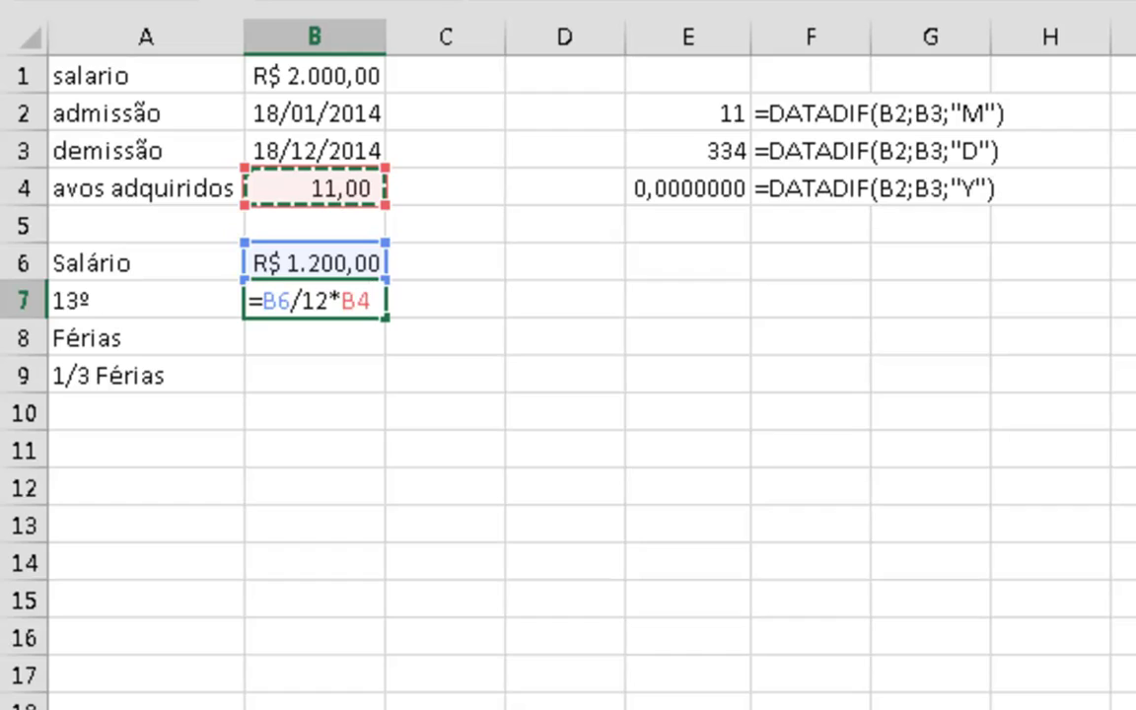
pyautogui.press('Return')
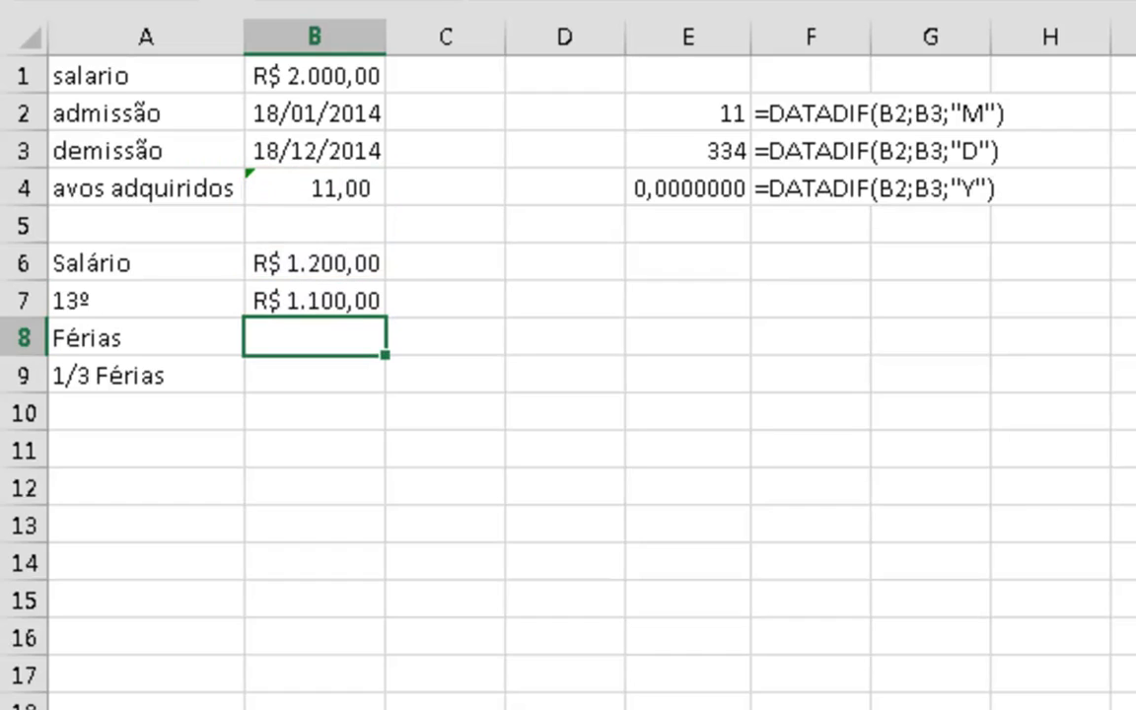
# - Calculate the Férias value in cell B8 with the formula =B6/12*B4
pyautogui.click(314, 300)
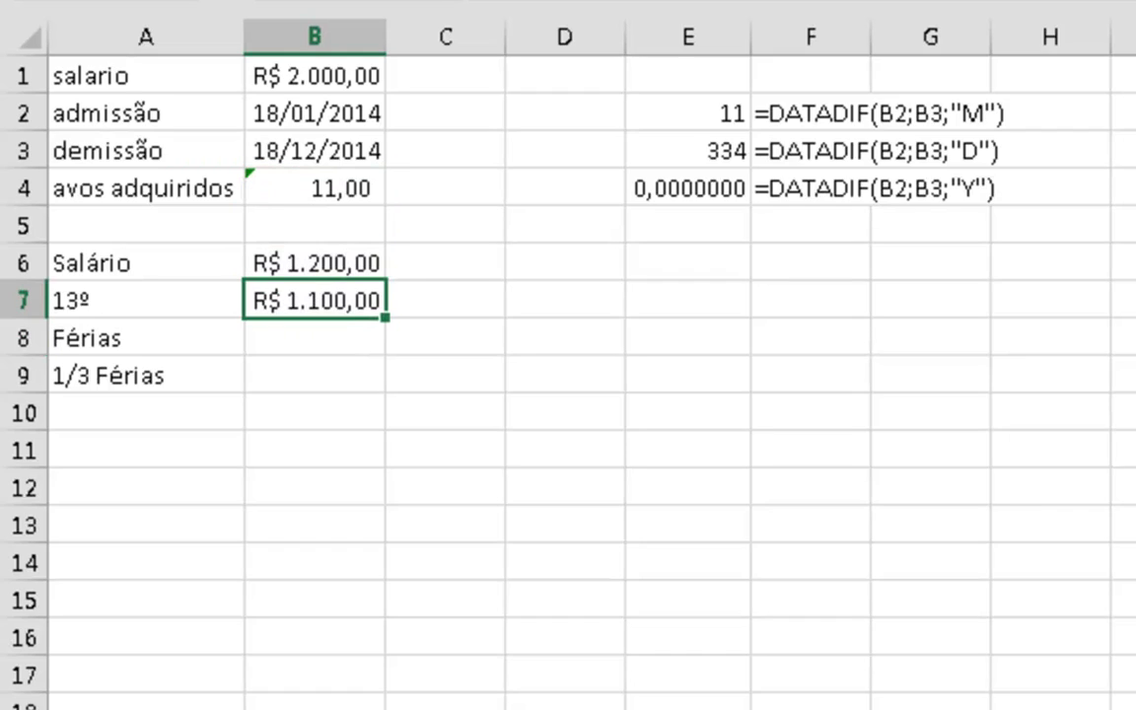
pyautogui.click(314, 337)
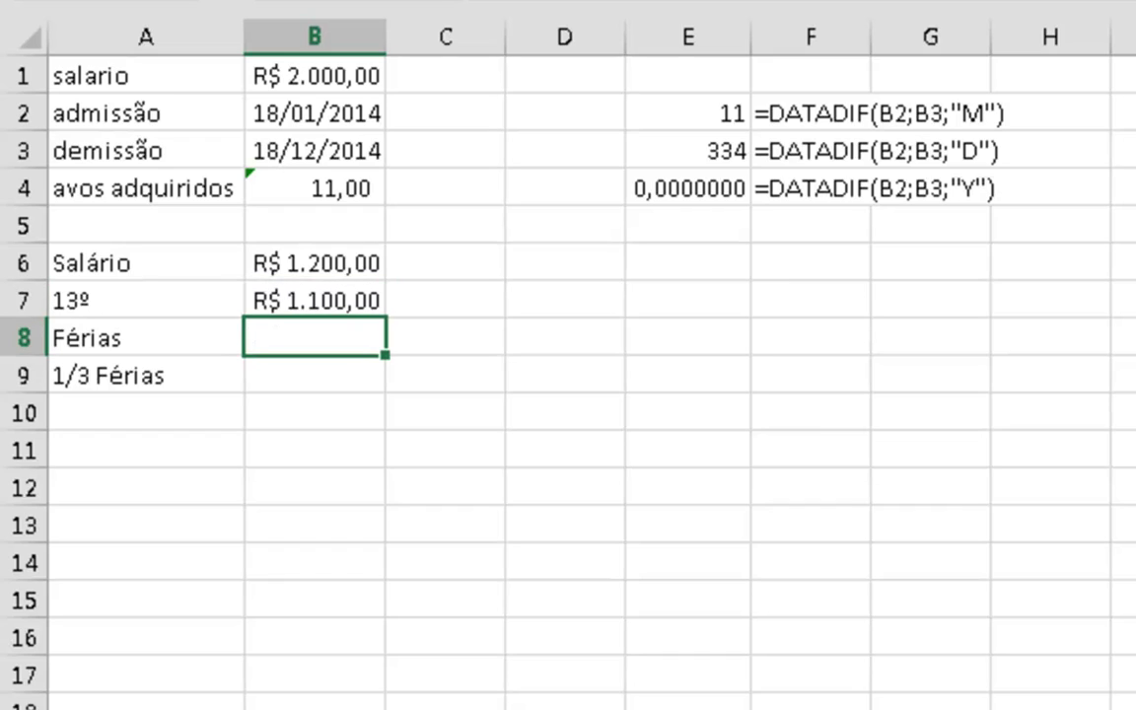
pyautogui.write('=')
pyautogui.press('Up')
pyautogui.press('Up')
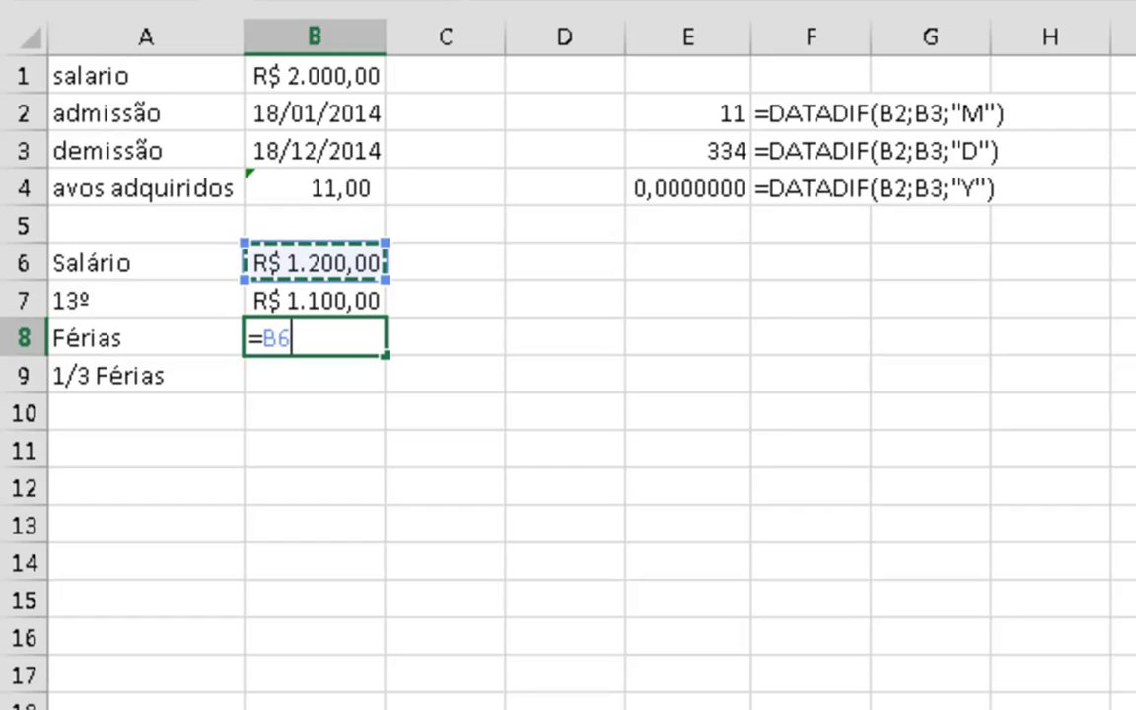
pyautogui.write('/12')
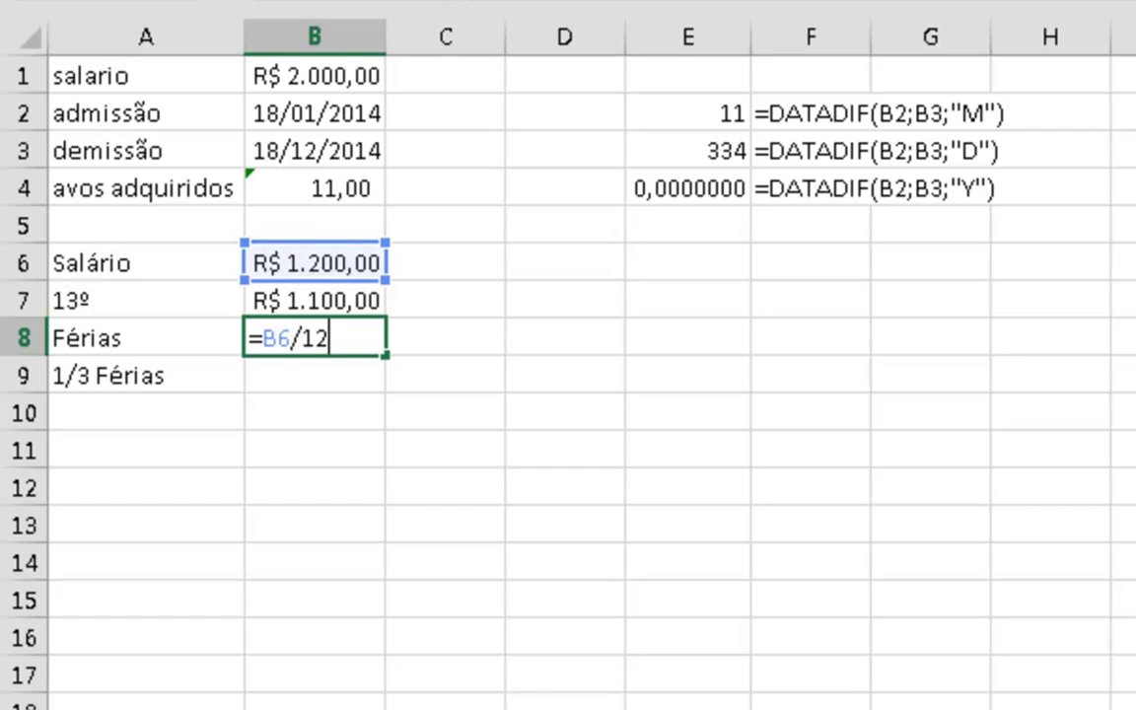
pyautogui.write('*')
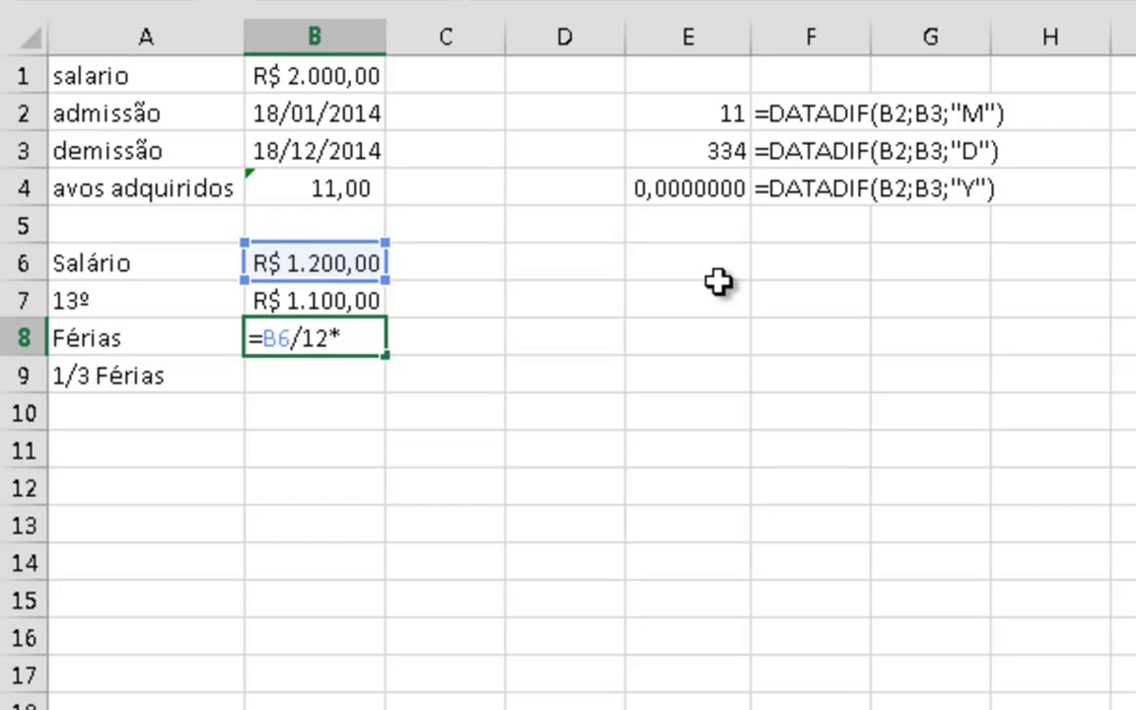
pyautogui.click(321, 189)
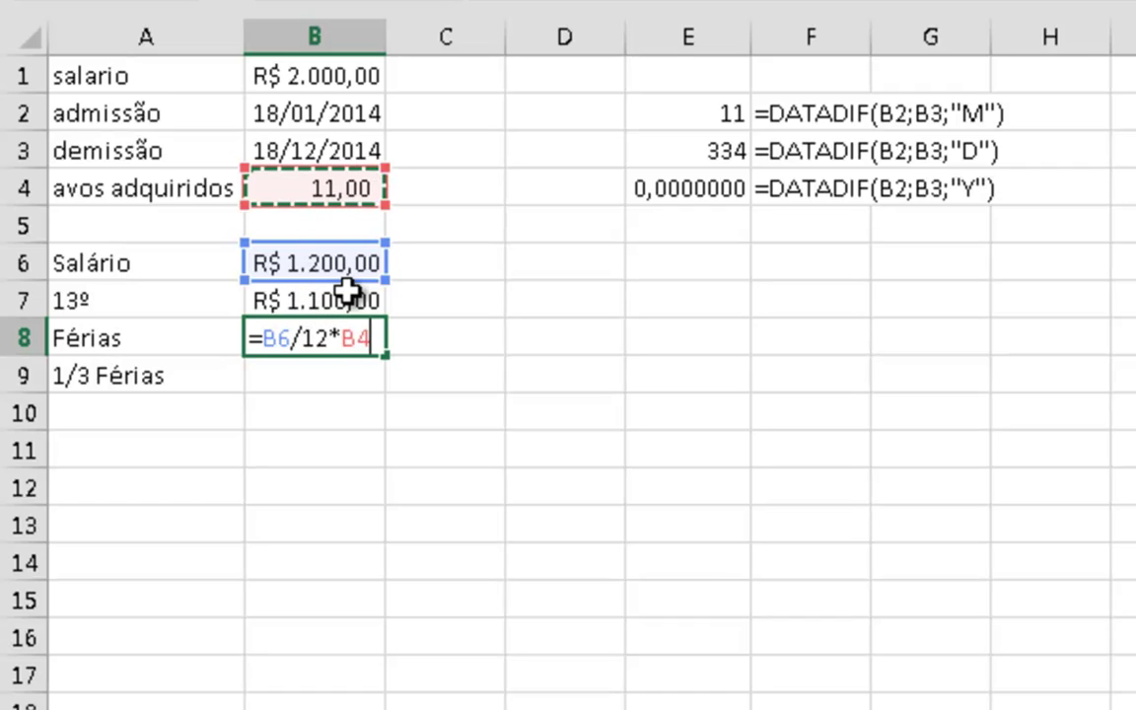
pyautogui.press('Return')
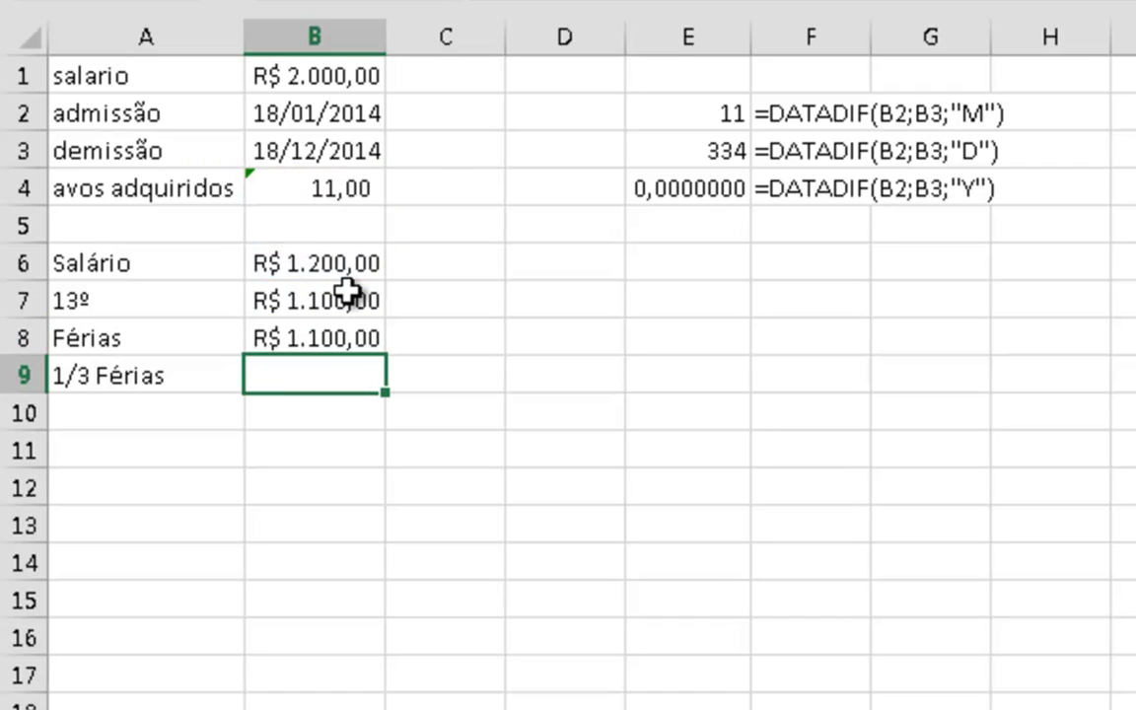
# - Calculate the 1/3 Férias value in cell B9 with the formula =B8/3
pyautogui.write('=')
pyautogui.press('Up')
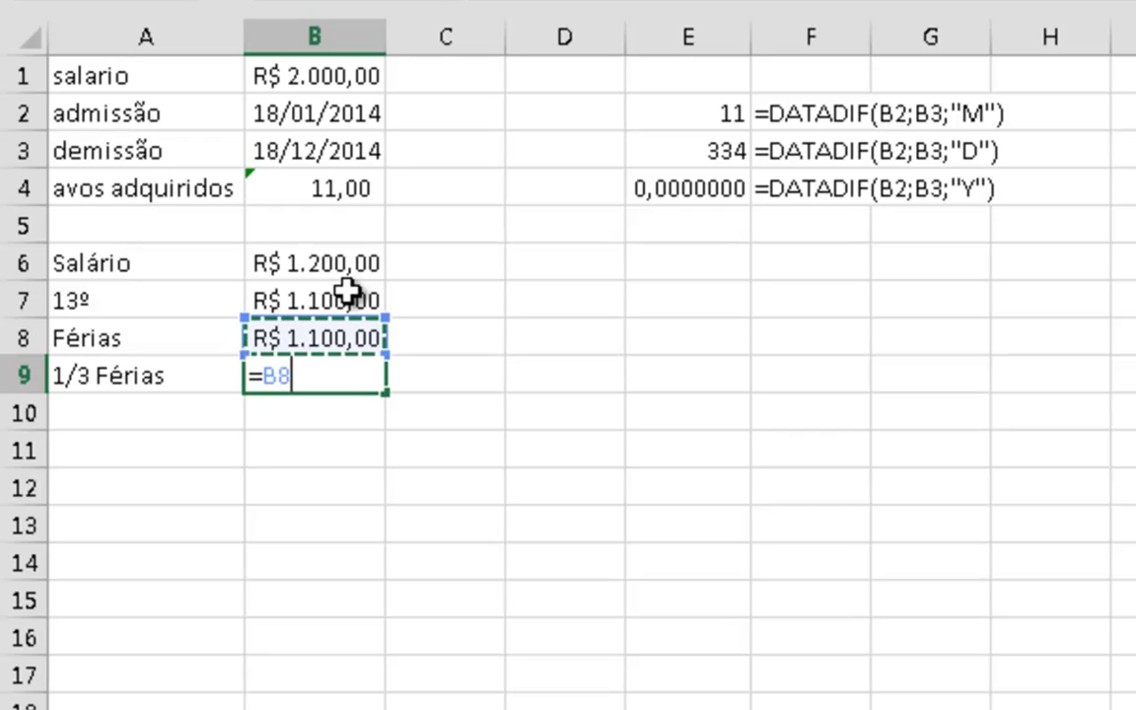
pyautogui.write('/3')
pyautogui.press('Return')
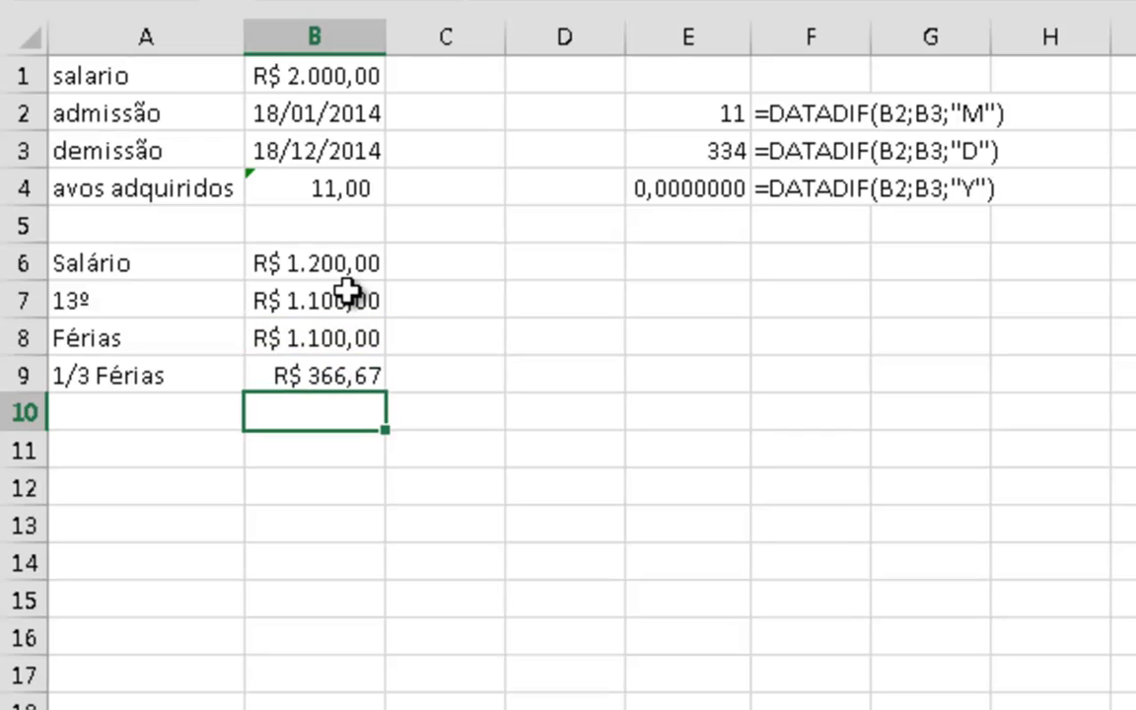
# - Total the Salário, 13º, Férias and 1/3 Férias amounts in cell B10 with =soma(B6:B9)
pyautogui.write('=soma(')
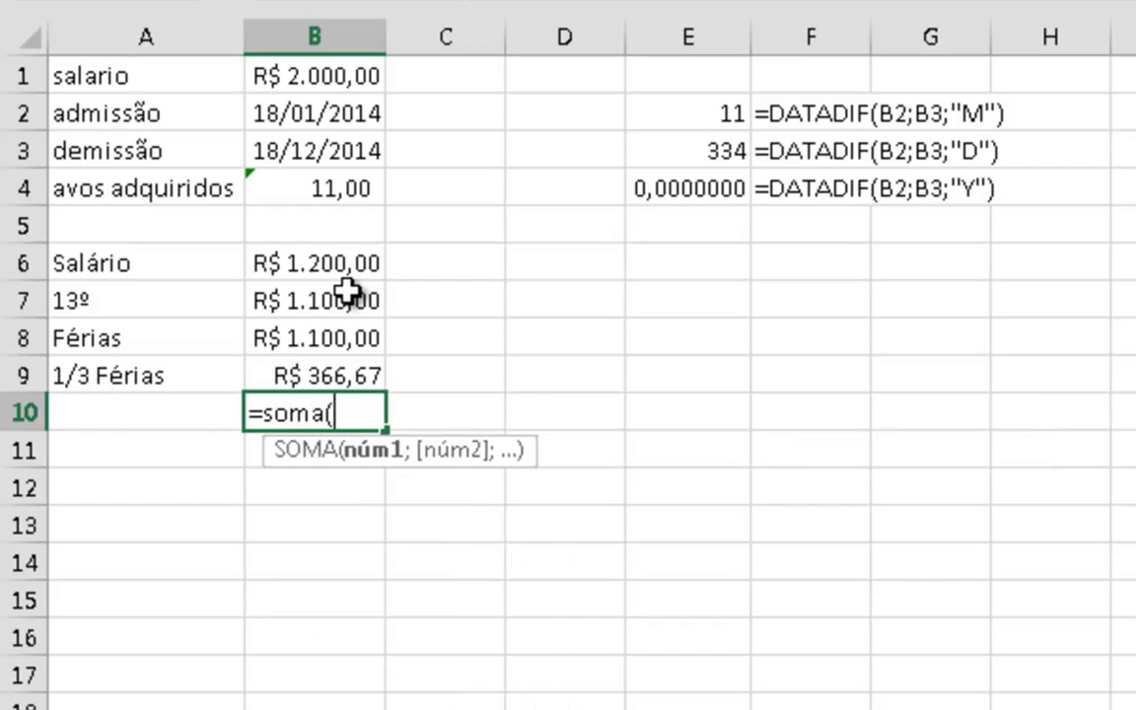
pyautogui.press('Up')
pyautogui.hotkey('shift', 'Up')
pyautogui.hotkey('shift', 'Up')
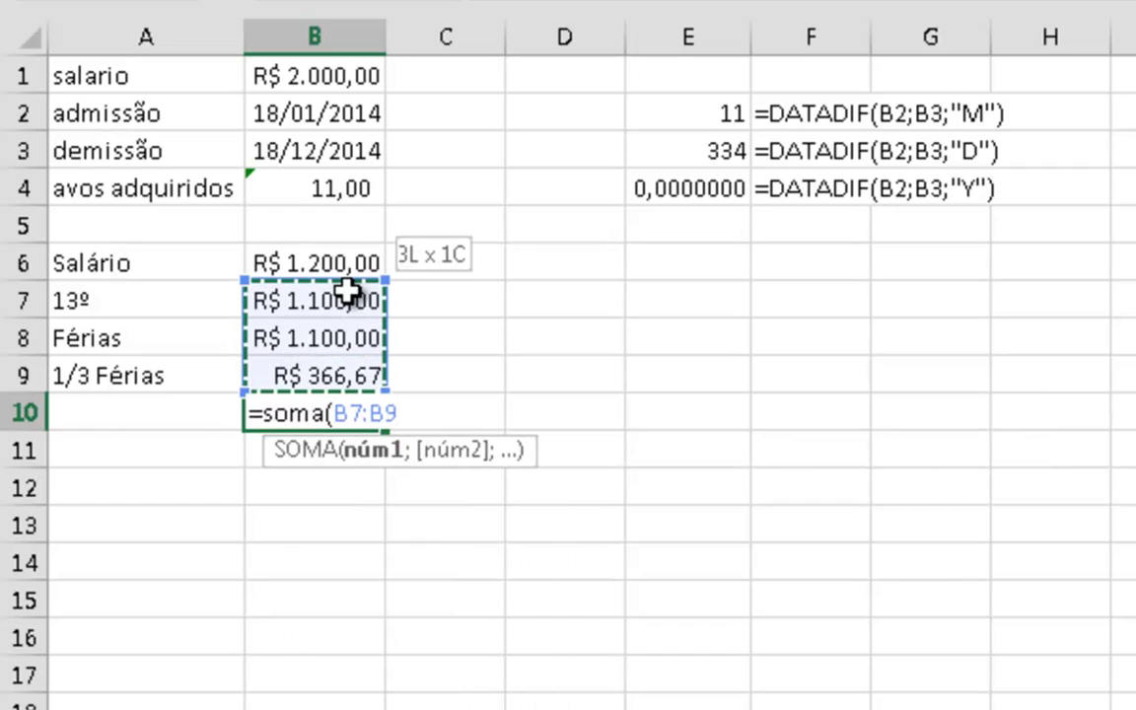
pyautogui.hotkey('shift', 'Up')
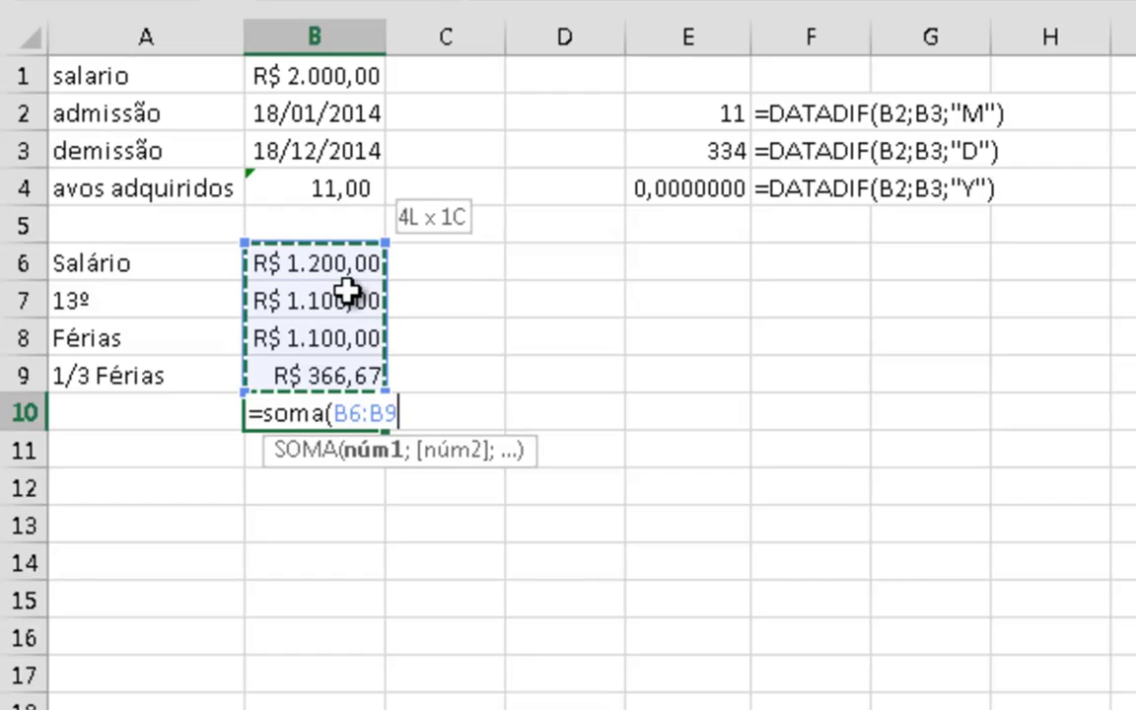
pyautogui.hotkey('shift', 'Down')
pyautogui.hotkey('shift', 'Up')
pyautogui.press('Return')
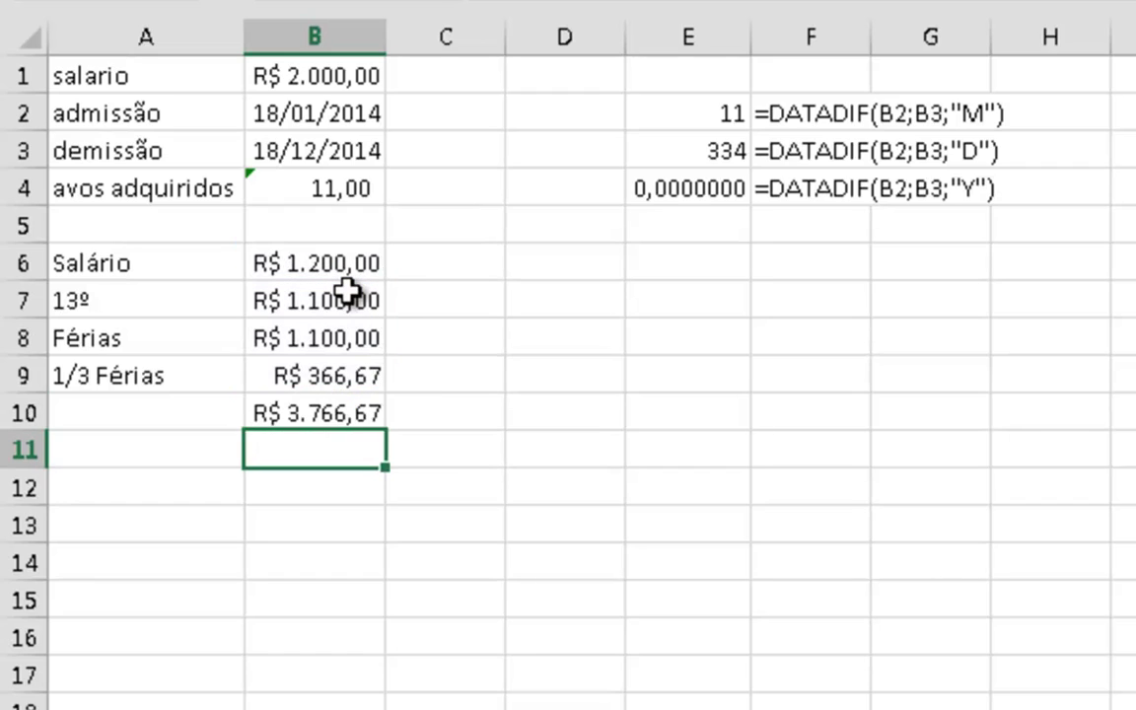
# - Link the Salário amount in cell B6 to the salary in the first row with =B1
pyautogui.press('Up')
pyautogui.click(347, 289)
pyautogui.press('Down')
pyautogui.press('Down')
pyautogui.press('Down')
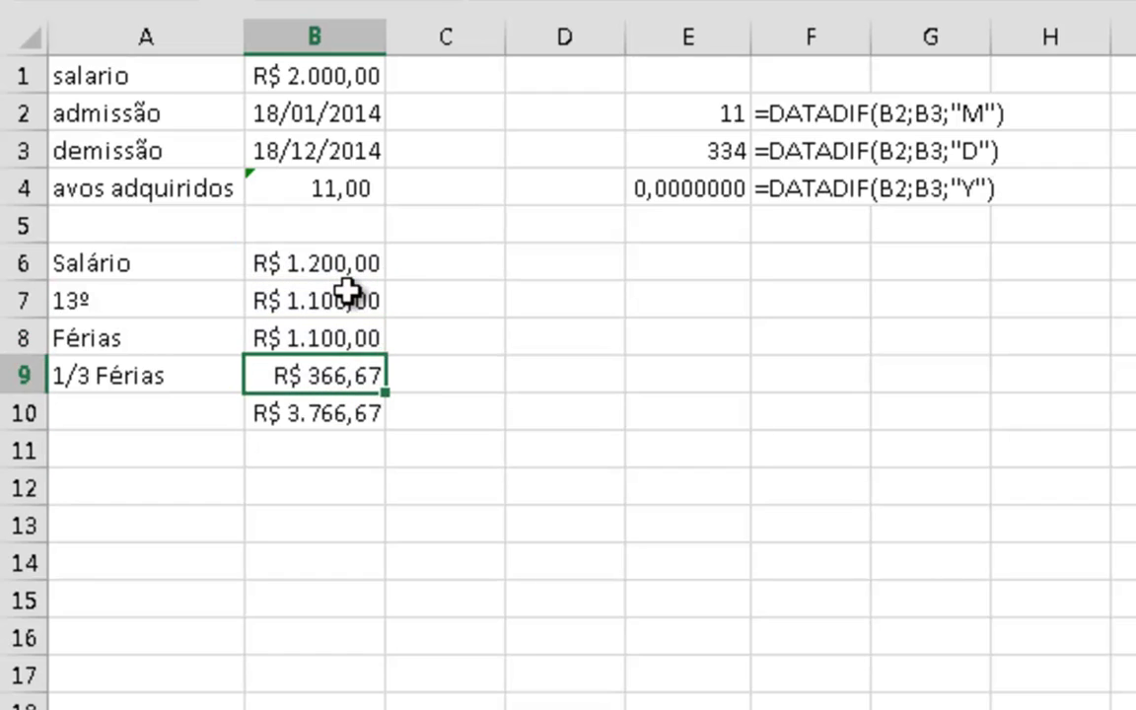
pyautogui.press('Up')
pyautogui.press('Up')
pyautogui.press('Up')
pyautogui.press('Up')
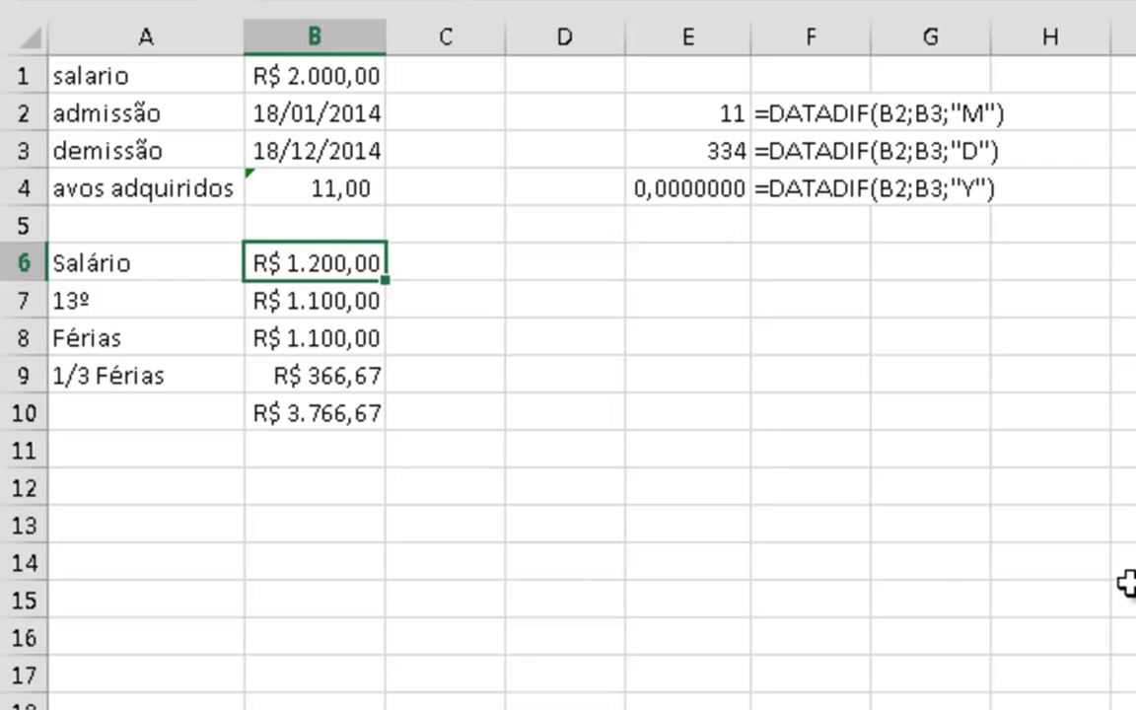
pyautogui.write('=')
pyautogui.click(323, 71)
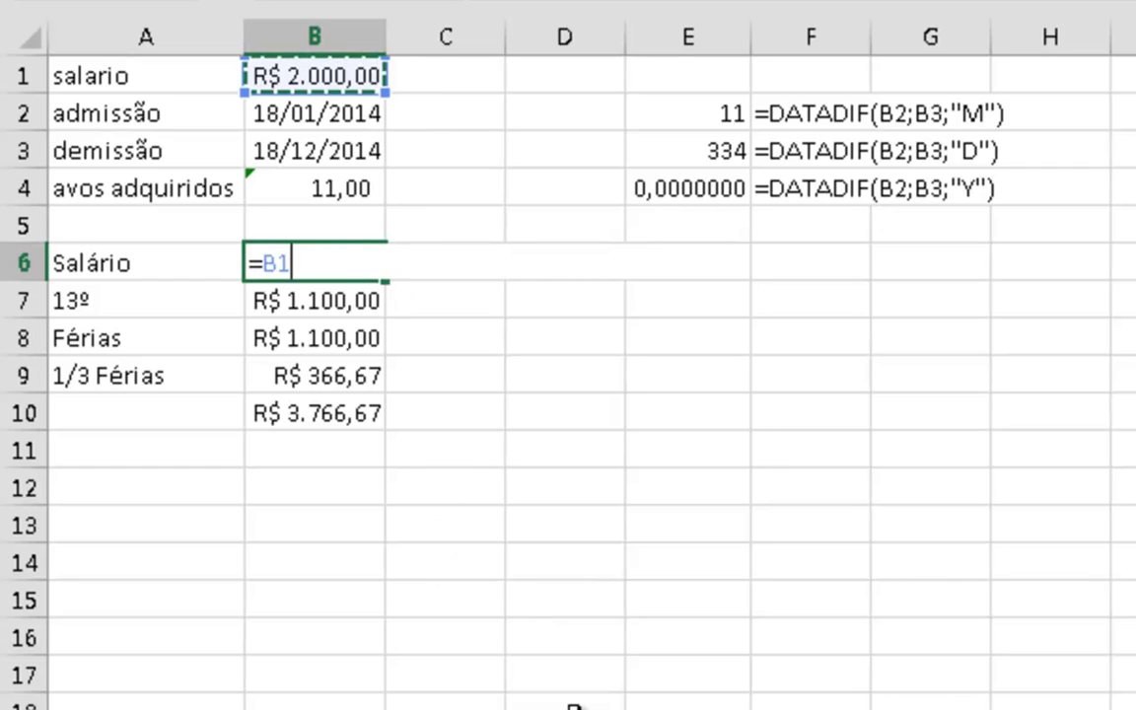
pyautogui.press('Return')
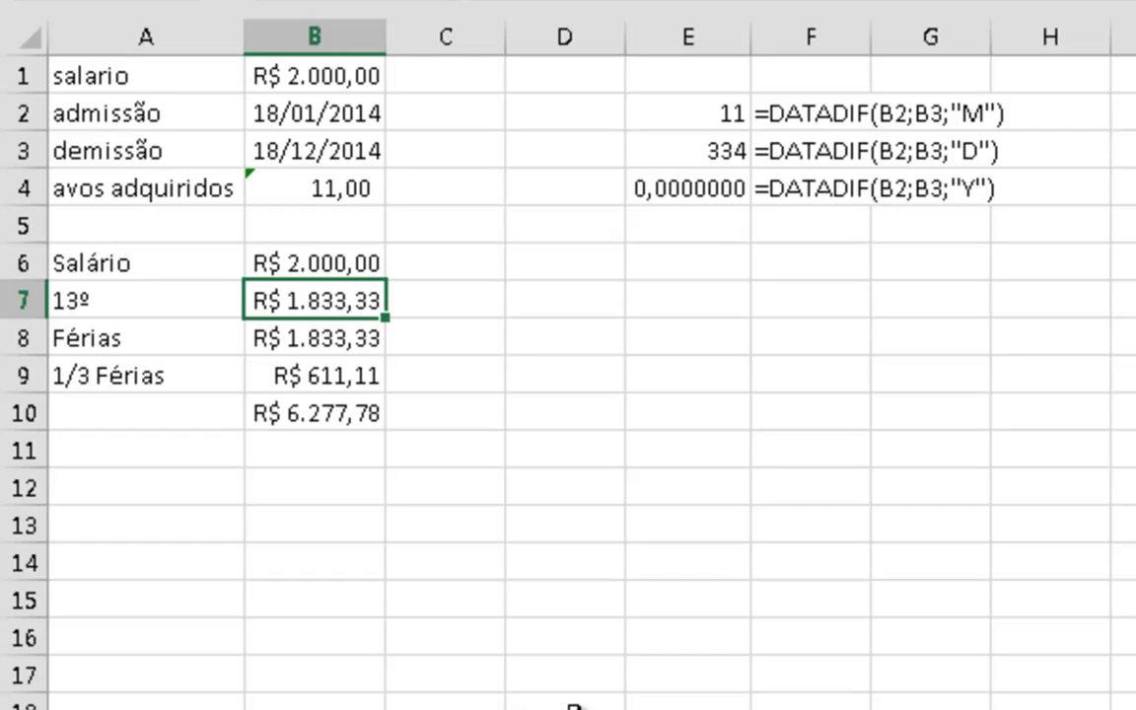
# - Set the admission date in cell B2 to 02/01/2014 to test the avos calculation
pyautogui.press('Up')
pyautogui.press('Up')
pyautogui.press('Up')
pyautogui.press('Up')
pyautogui.press('Up')
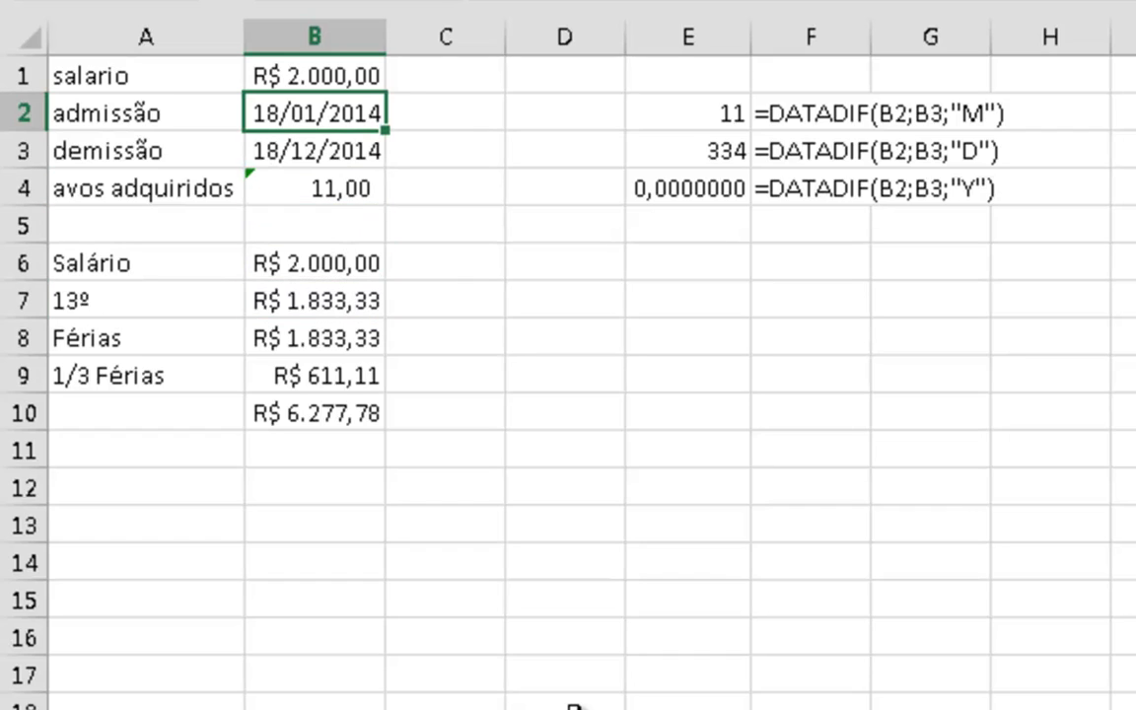
pyautogui.write('01/02')
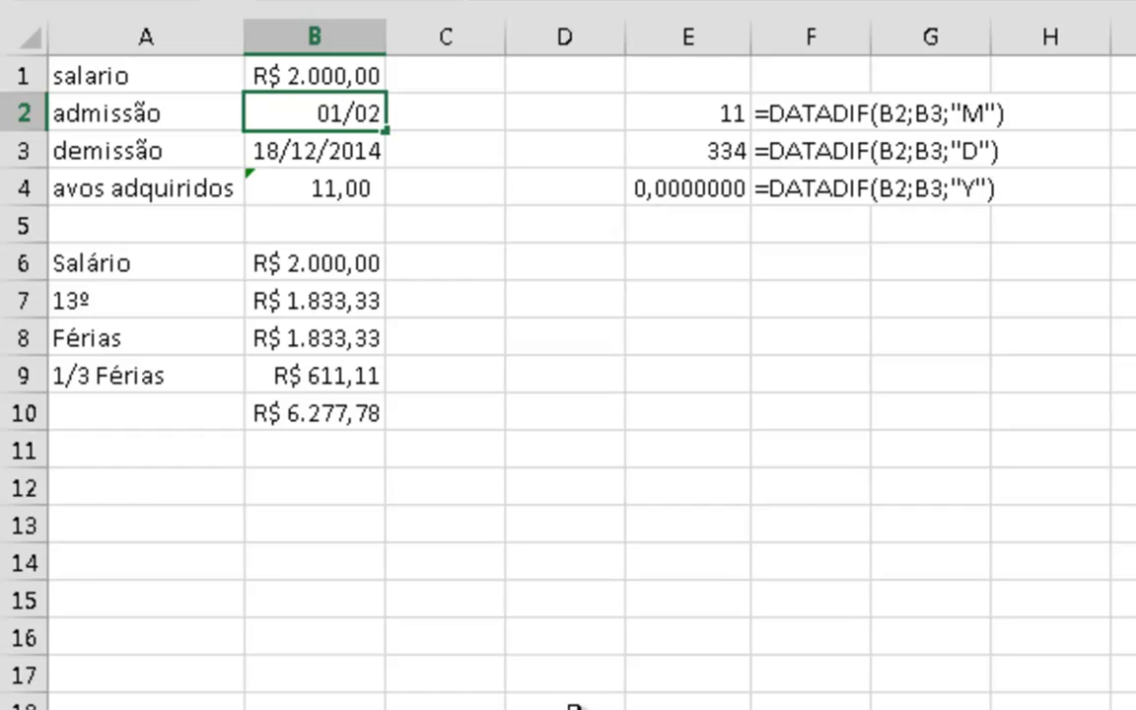
pyautogui.press('BackSpace')
pyautogui.press('BackSpace')
pyautogui.press('BackSpace')
pyautogui.press('BackSpace')
pyautogui.write('2/01/2014')
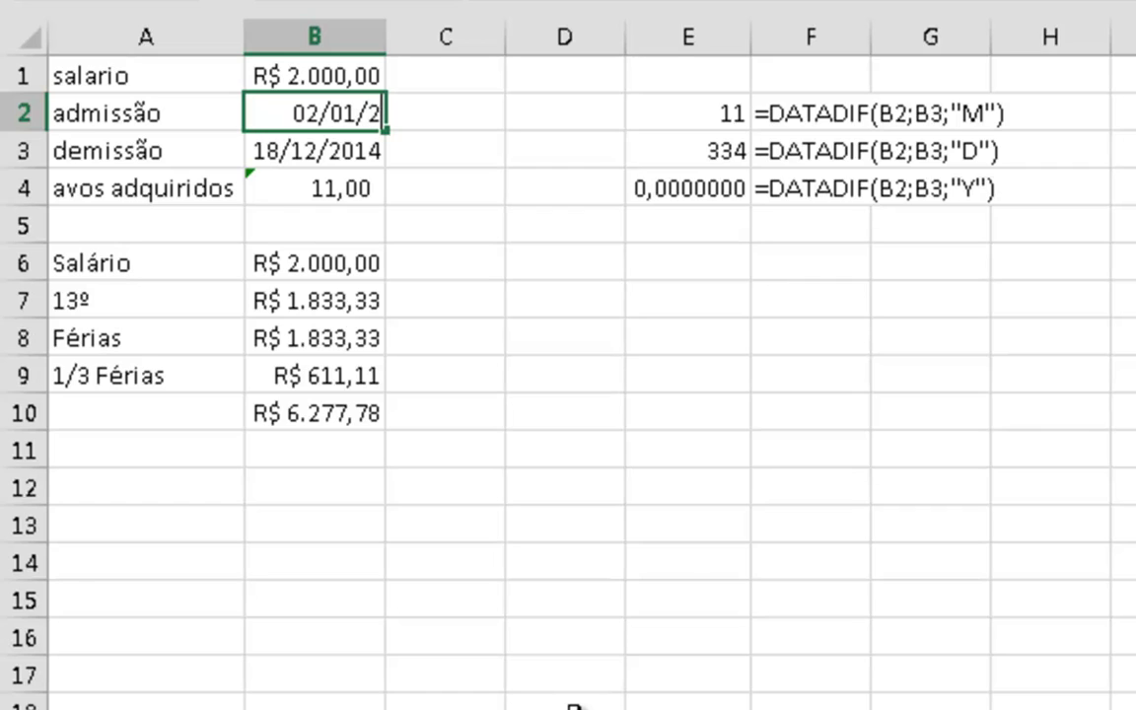
pyautogui.press('Return')
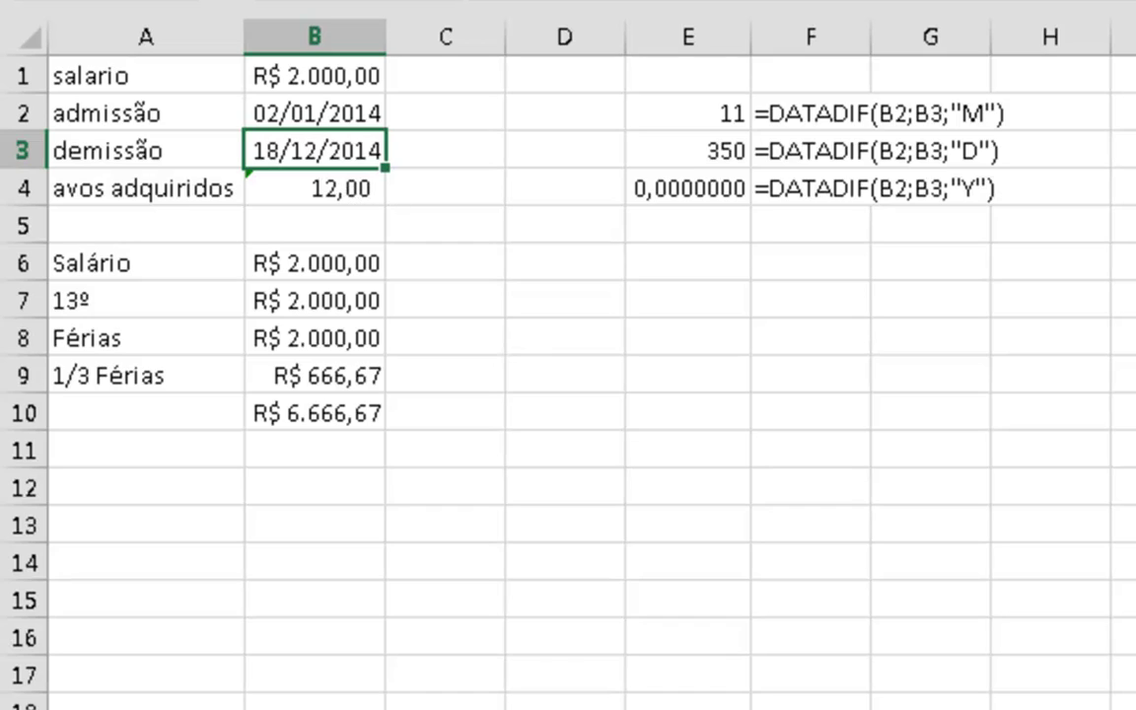
# - Set the demissão date in cell B3 to 31/12/2014 to test the avos adquiridos calculation
pyautogui.write('31/12')
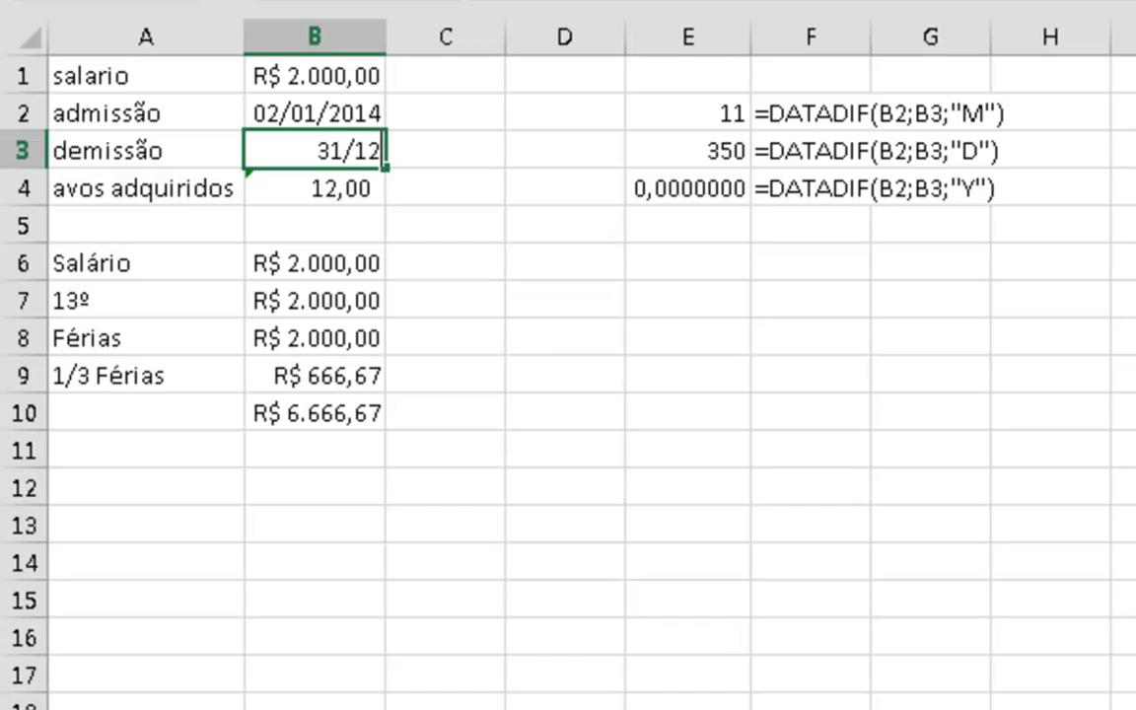
pyautogui.write('/2014')
pyautogui.press('Return')
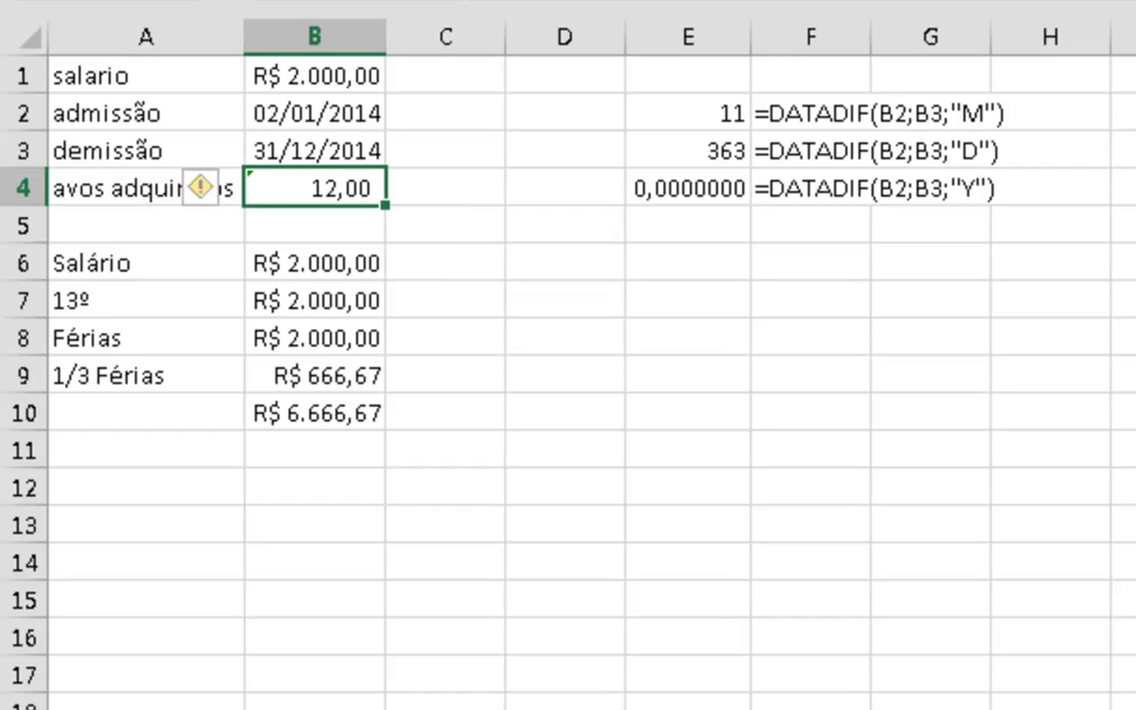
pyautogui.click(557, 382)
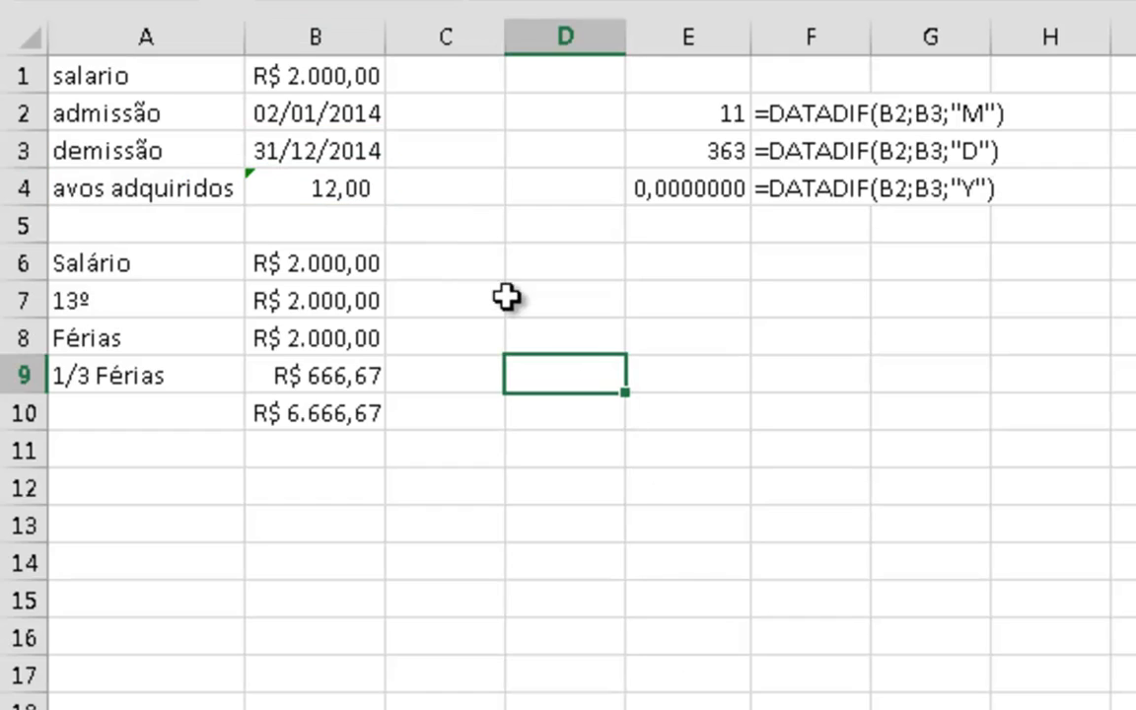
pyautogui.click(352, 197)
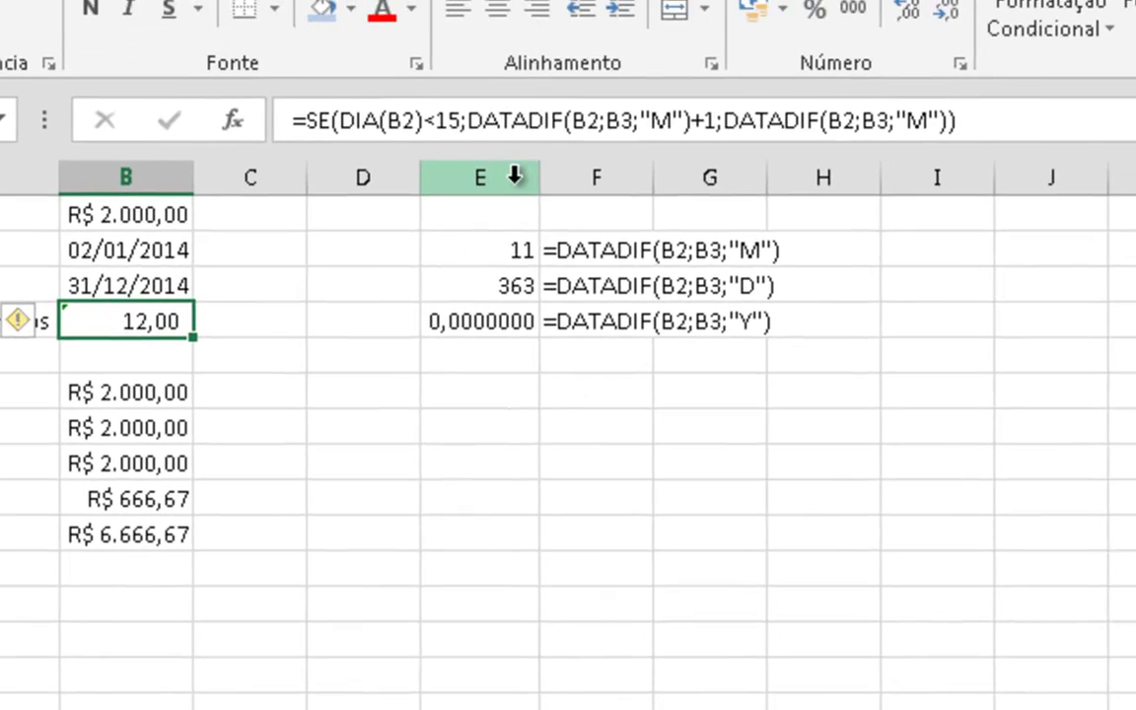
# - Widen the empty column D to about twice its width
pyautogui.click(737, 37)
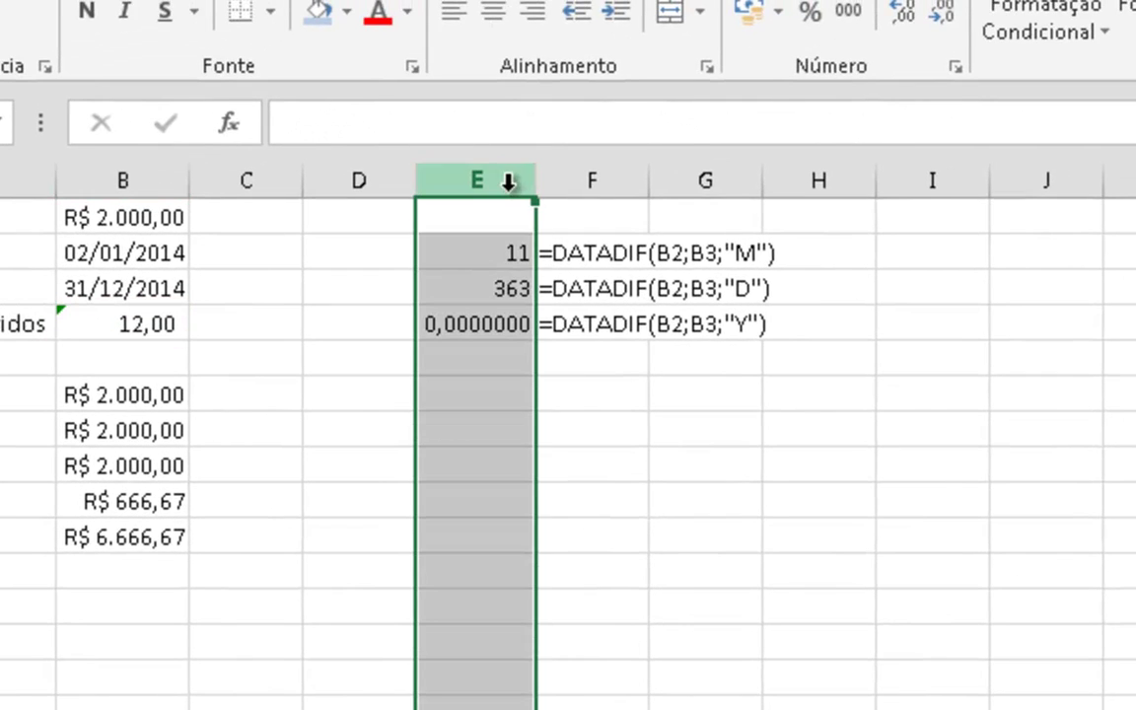
pyautogui.click(367, 179)
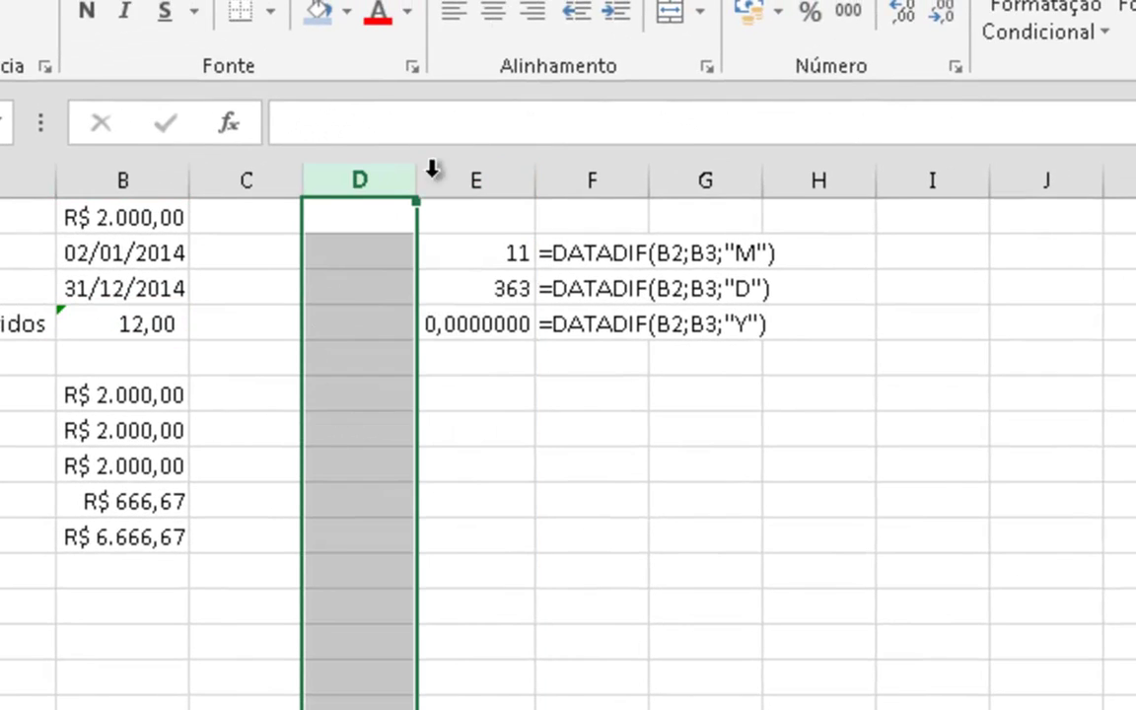
pyautogui.moveTo(424, 173); pyautogui.dragTo(533, 169)
pyautogui.click(541, 418)
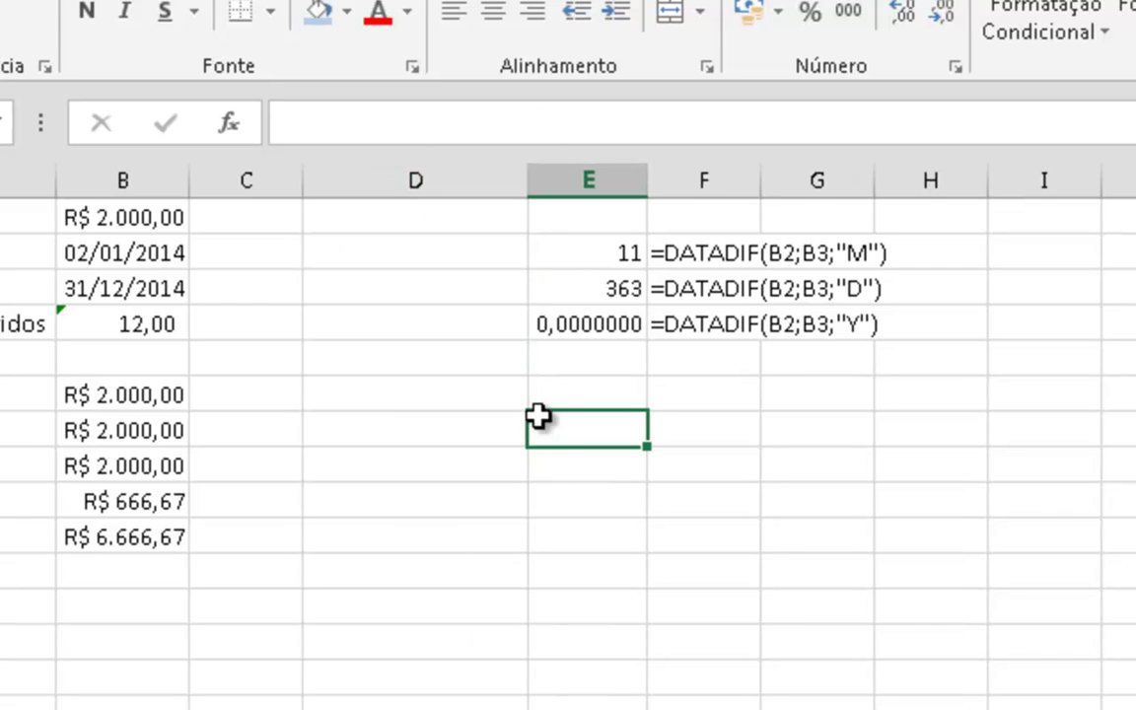
pyautogui.click(413, 431)
# - Copy the avos adquiridos formula from cell B4 and show it as literal text in cell B5 with a leading apostrophe
pyautogui.click(171, 333)
pyautogui.doubleClick(170, 333)
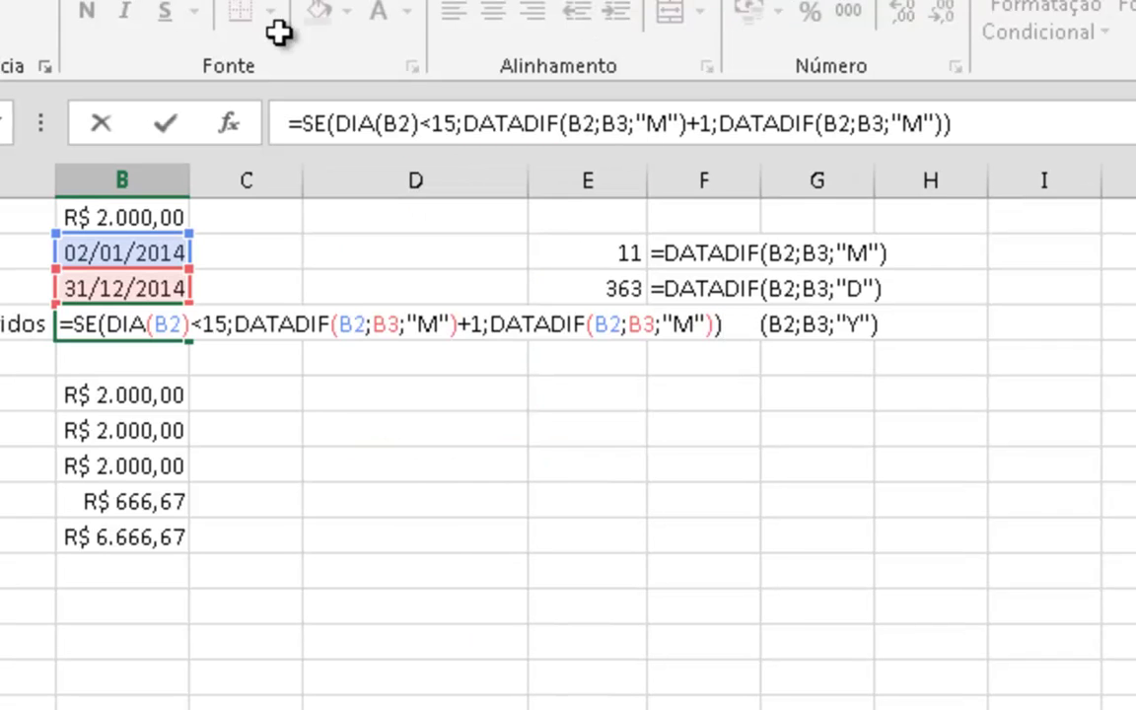
pyautogui.hotkey('shift', 'Home')
pyautogui.press('Return')
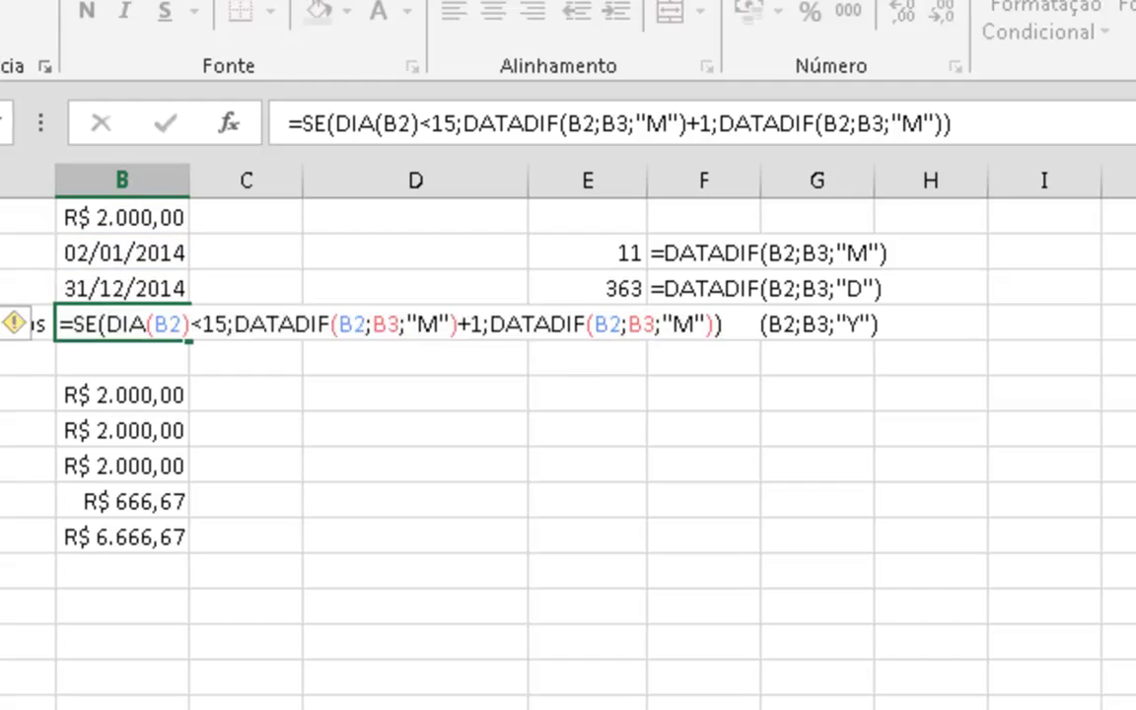
pyautogui.write("'")
pyautogui.hotkey('ctrl', 'v')
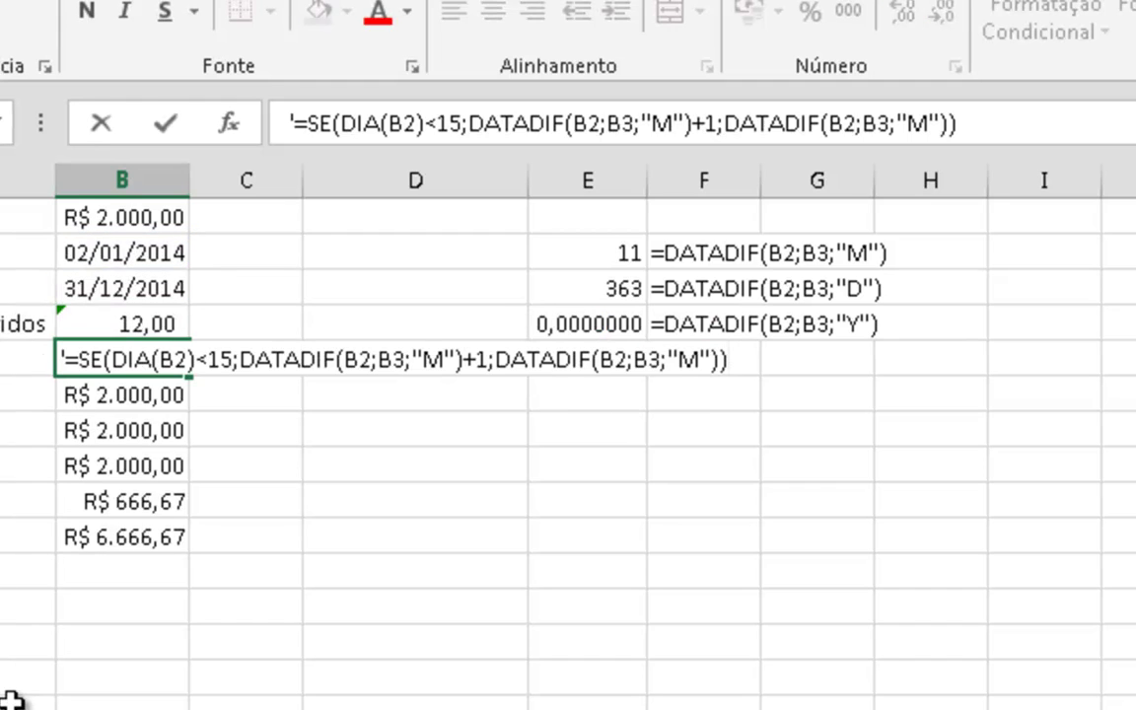
pyautogui.press('Return')
# - Insert an entire blank row at row 6, between the formula text and the Salário line
pyautogui.hotkey('ctrl', 'shift', '+')
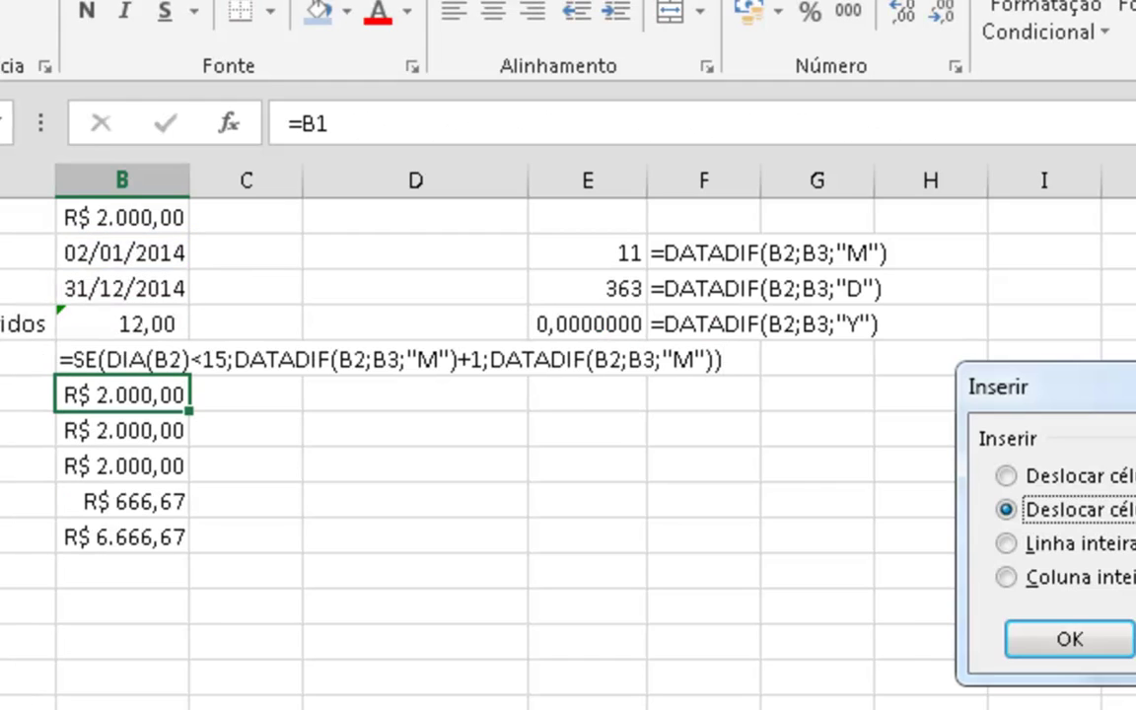
pyautogui.press('Down')
pyautogui.press('Return')
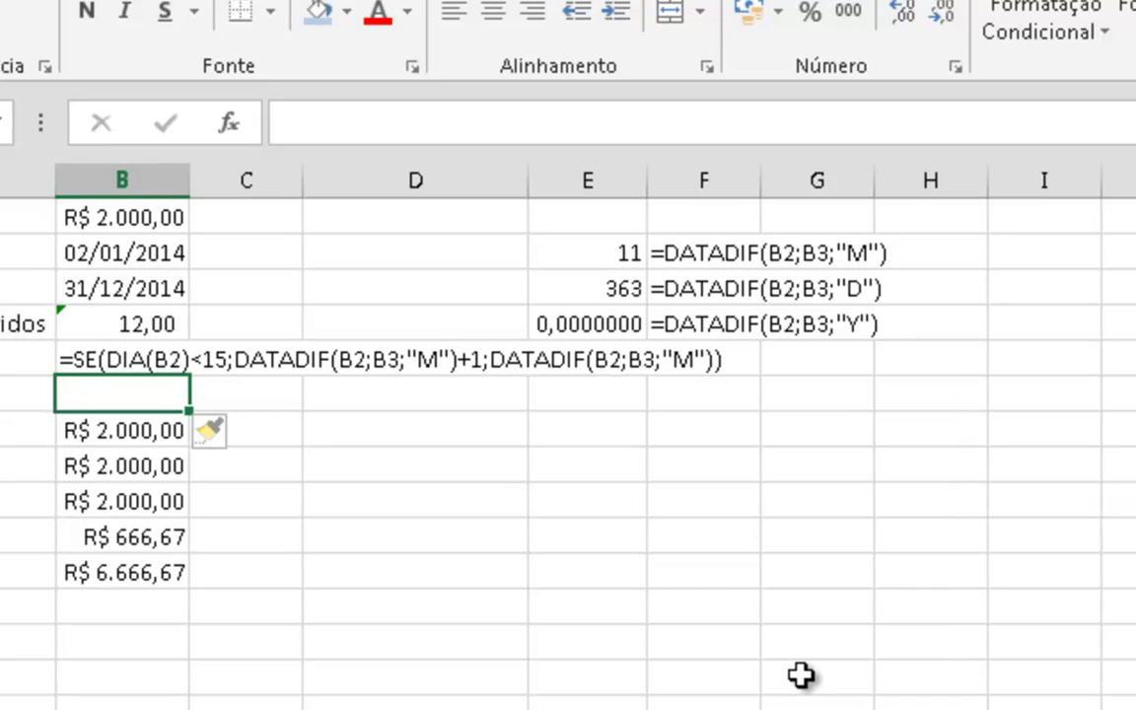
pyautogui.click(580, 533)
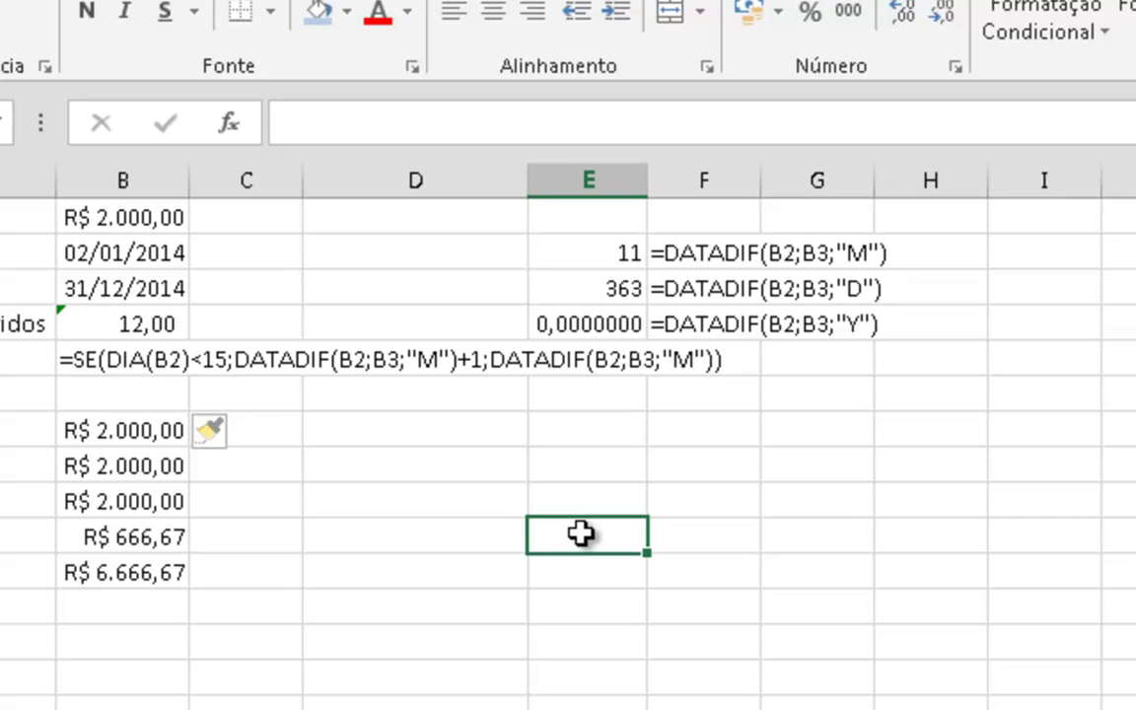